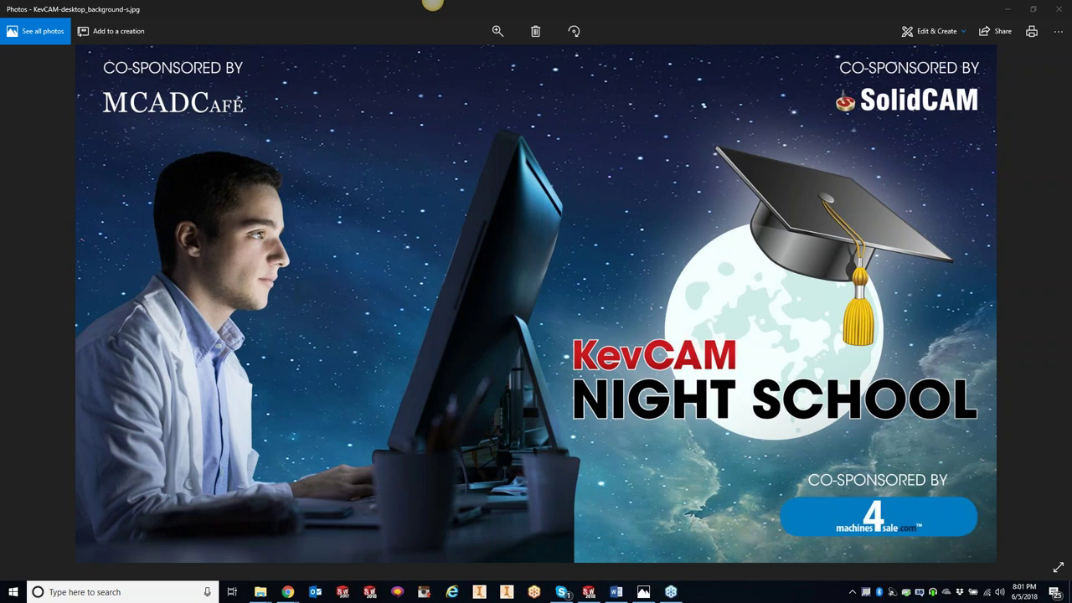
# - Switch from Photos to the SOLIDWORKS window showing the slotted tube CAM-Part
pyautogui.click(588, 594)
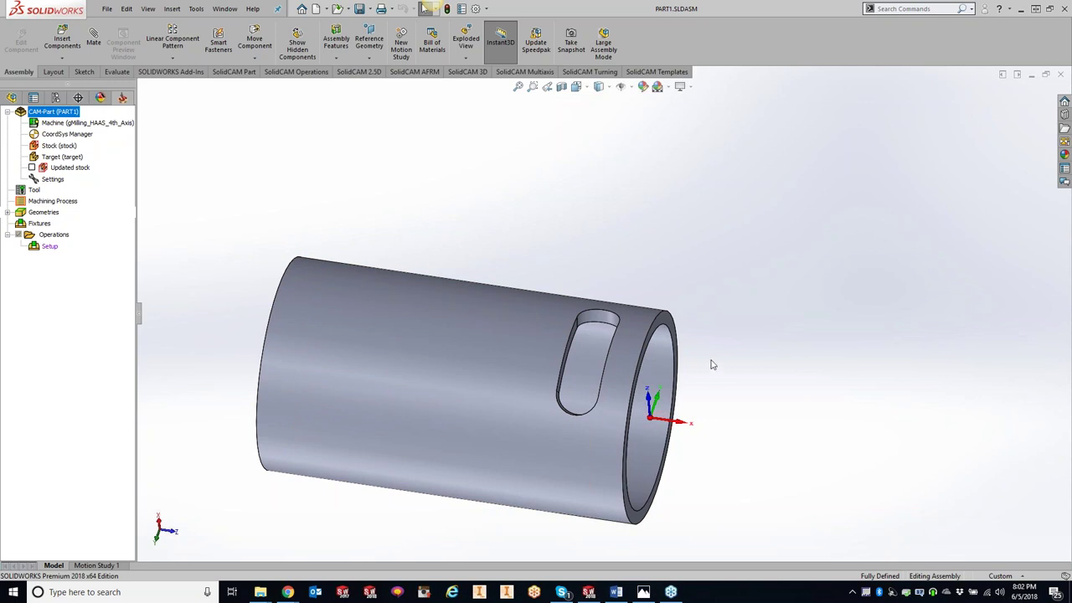
# - Orbit and zoom around the cylinder's slot, then bring up SolidCAM's 2.5D milling operations
pyautogui.hotkey('ctrl', '7')
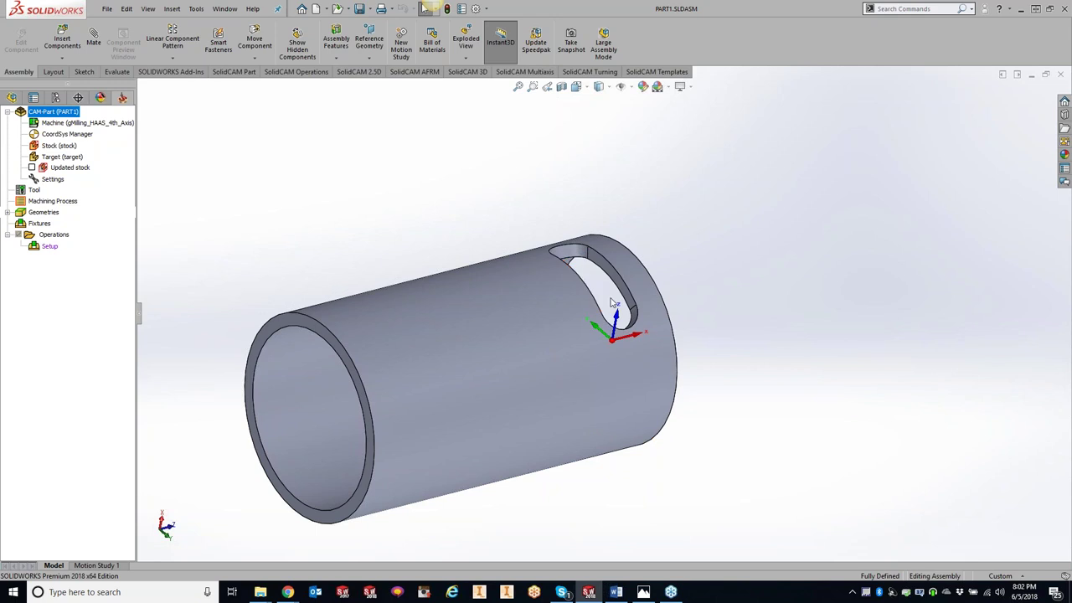
pyautogui.moveTo(621, 344); pyautogui.dragTo(598, 304, button='middle')
pyautogui.press('Left')
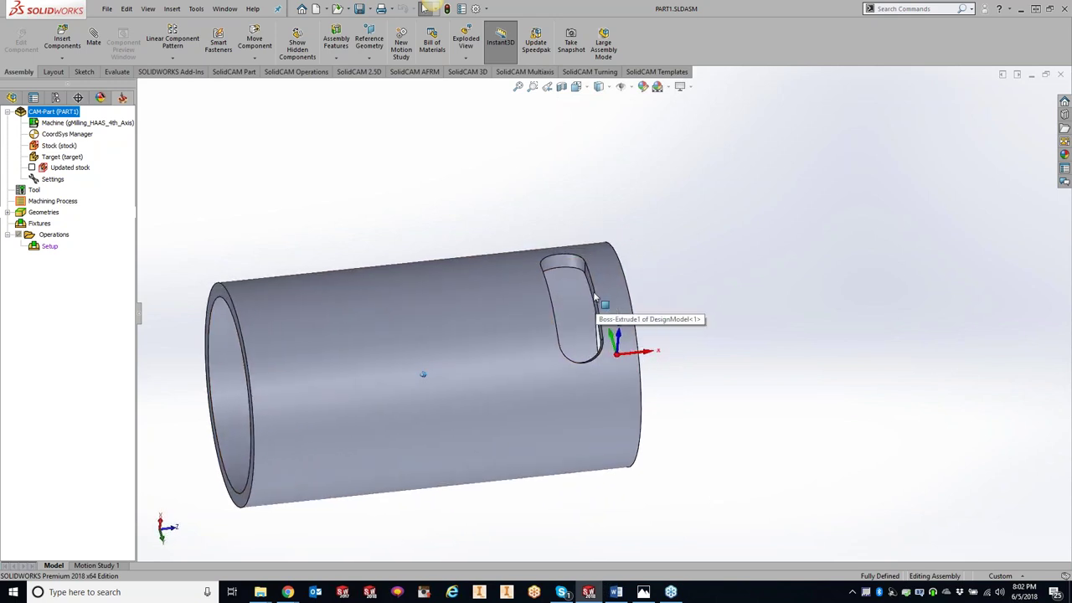
pyautogui.scroll(-8, 595, 297)
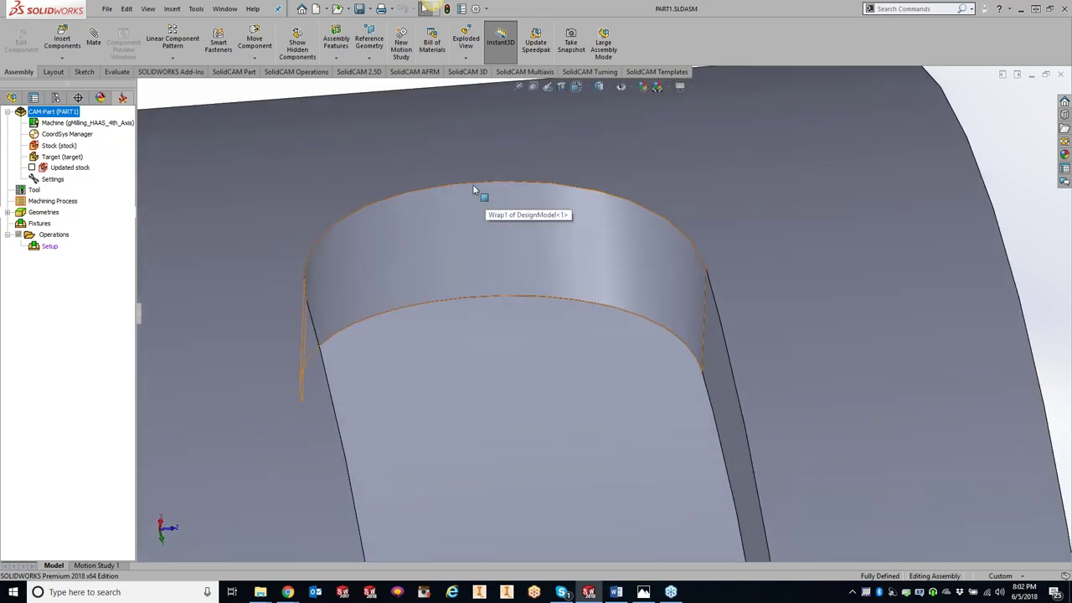
pyautogui.scroll(1, 606, 313)
pyautogui.scroll(5, 516, 309)
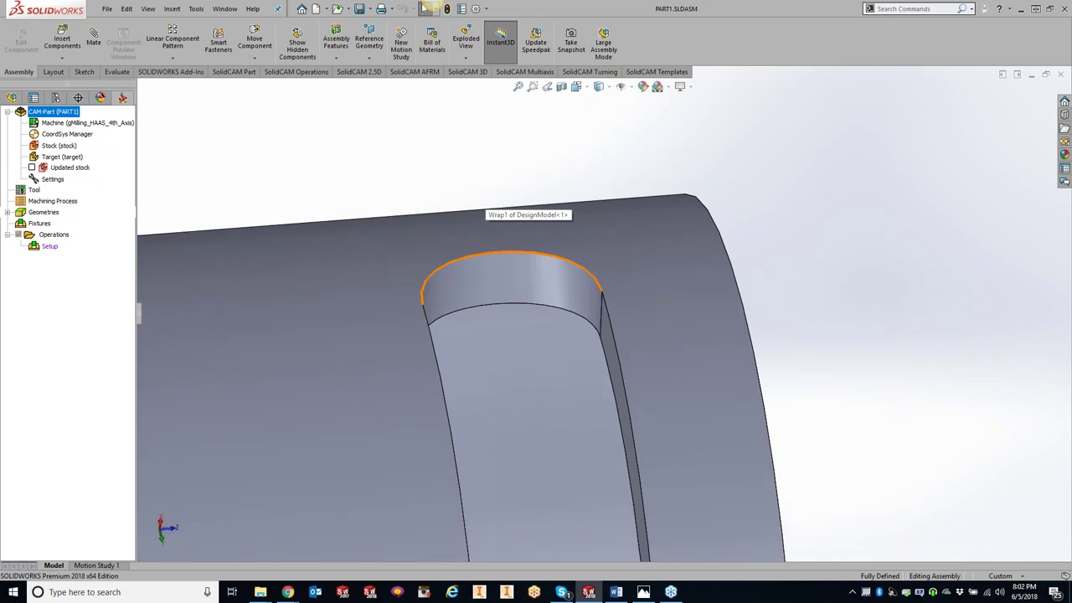
pyautogui.moveTo(597, 289); pyautogui.dragTo(585, 236, button='middle')
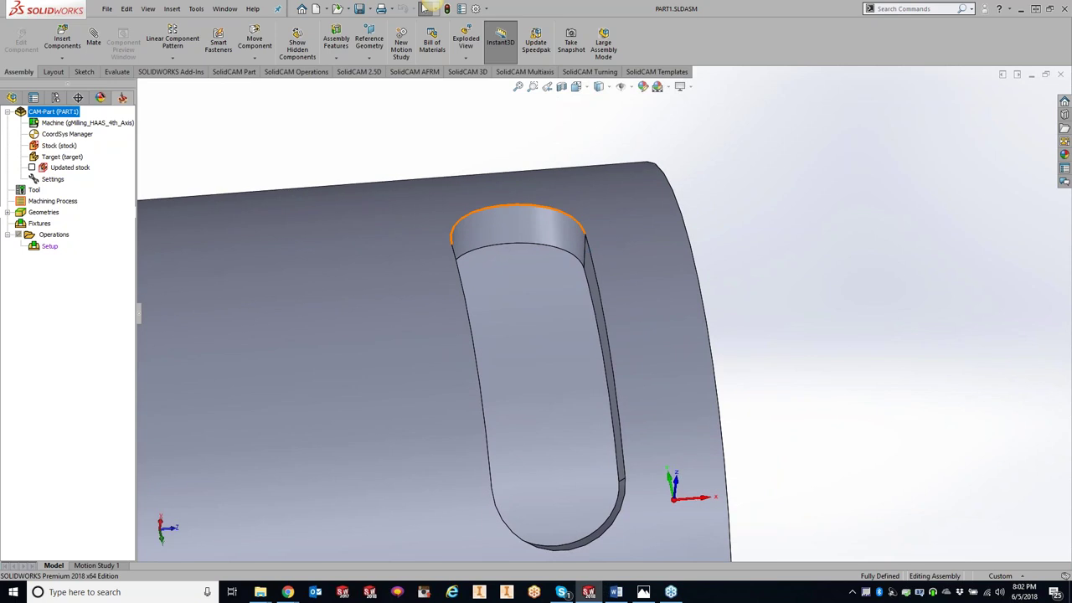
pyautogui.click(358, 71)
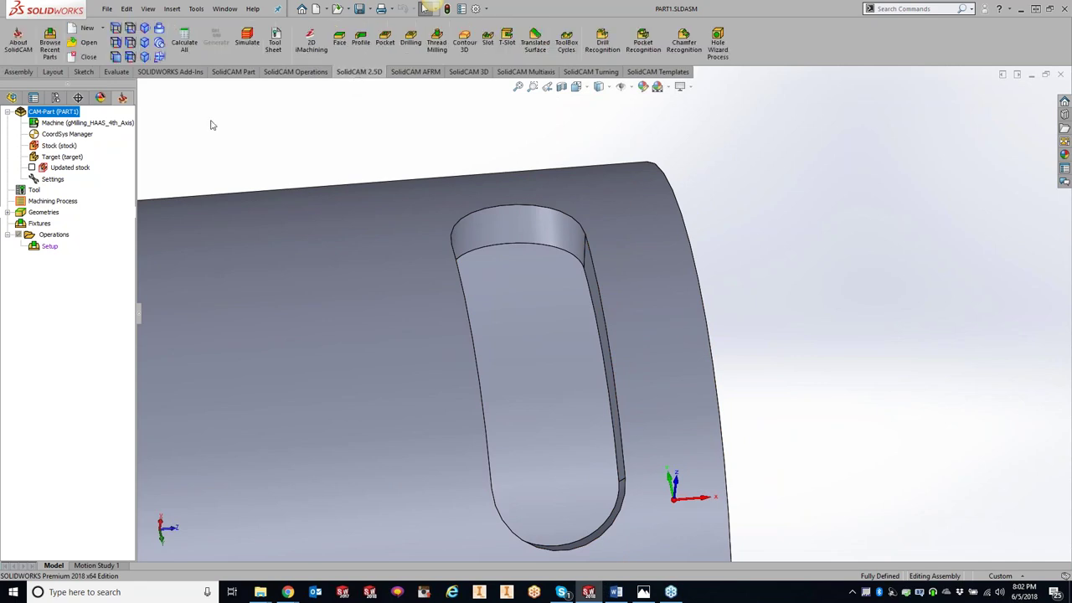
# - Start Profile operation F_contour1 using the slot's edge chain as wrapped geometry contour1
pyautogui.click(360, 42)
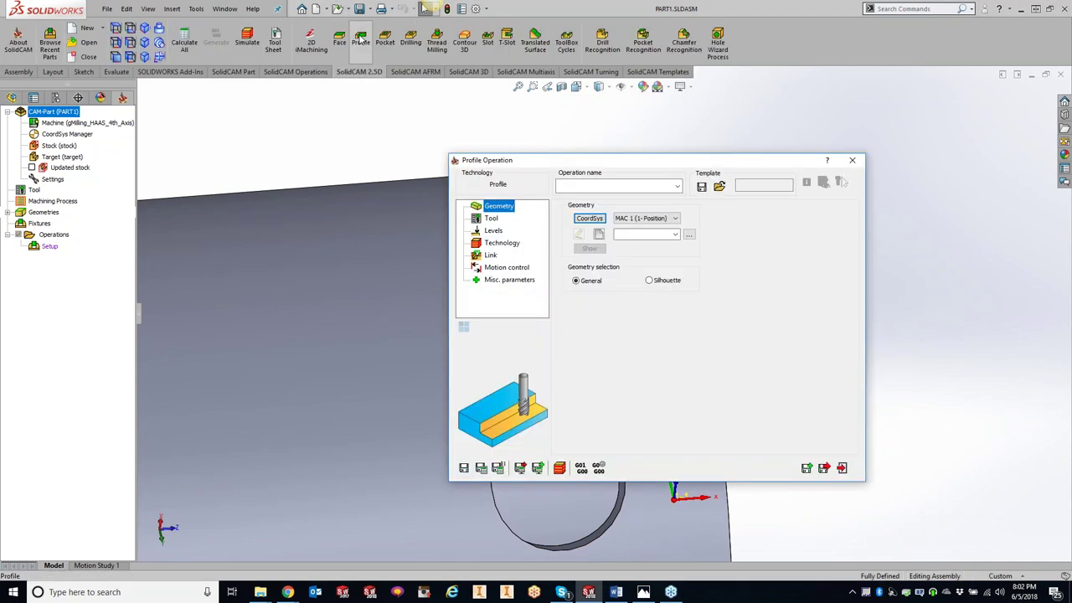
pyautogui.click(598, 235)
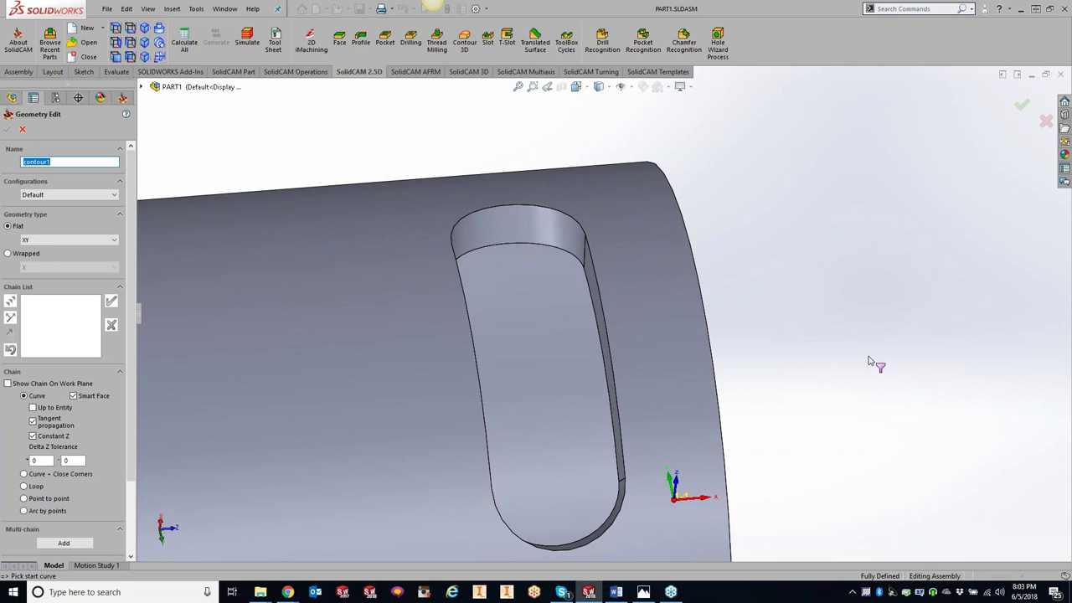
pyautogui.click(9, 254)
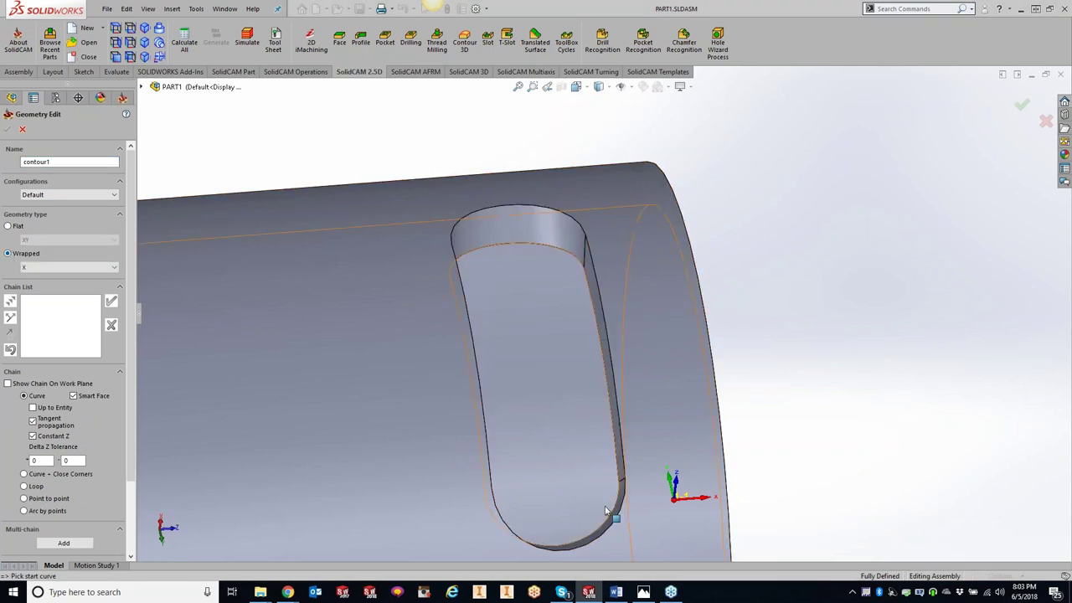
pyautogui.click(619, 456)
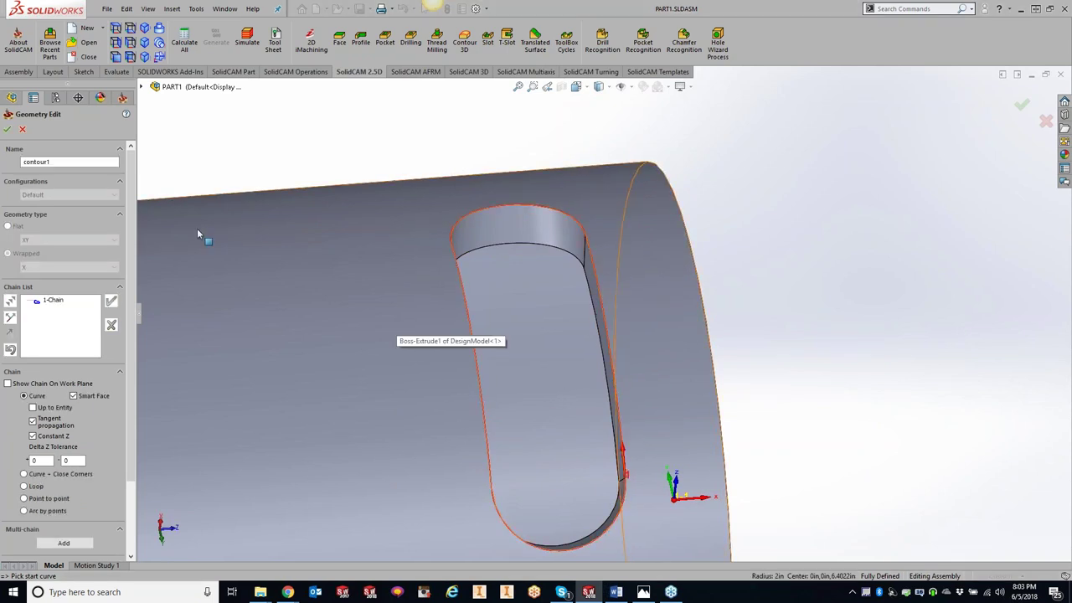
pyautogui.click(7, 130)
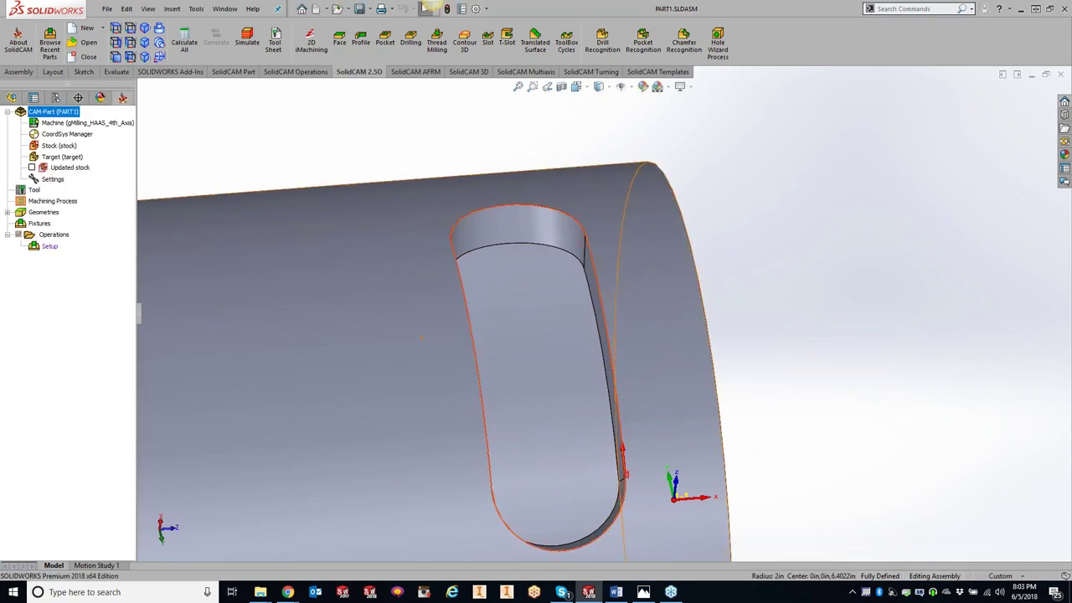
pyautogui.click(491, 220)
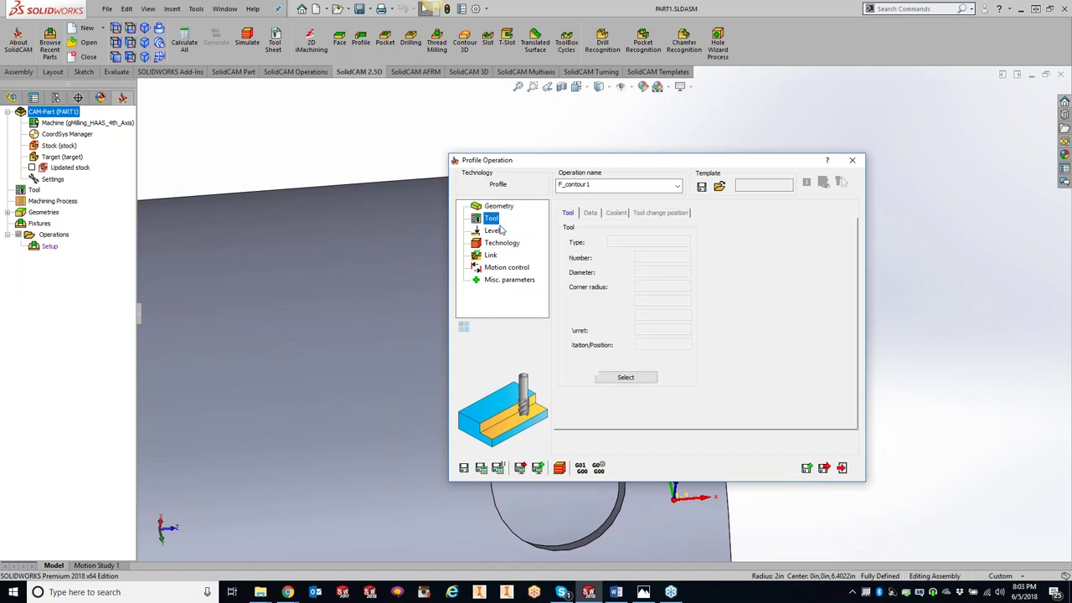
# - Assign the Spot Drill tool and enter .00 as the profile depth under Levels
pyautogui.click(621, 378)
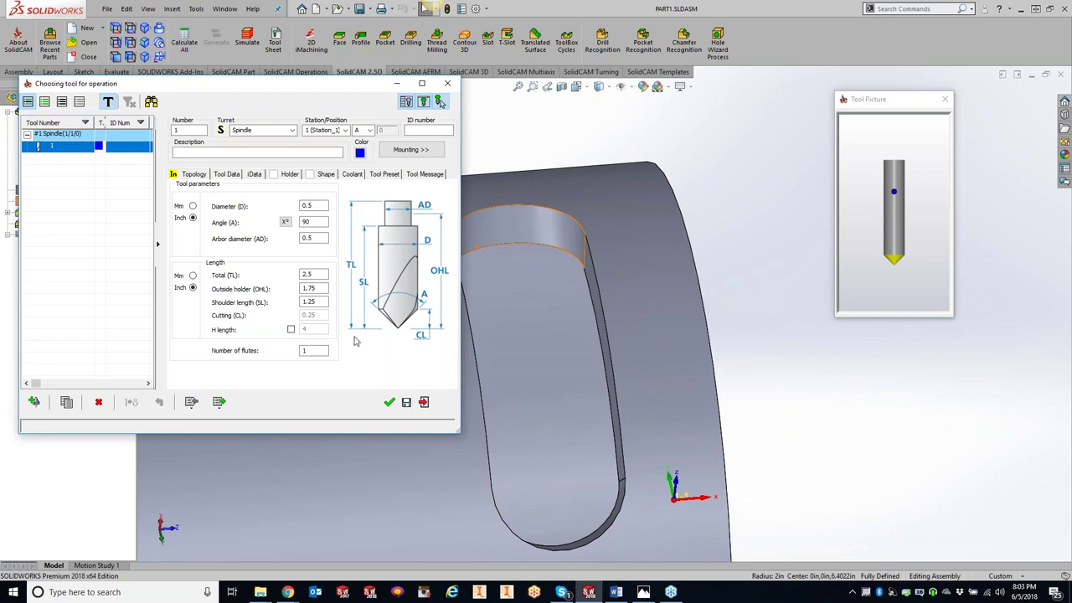
pyautogui.click(388, 402)
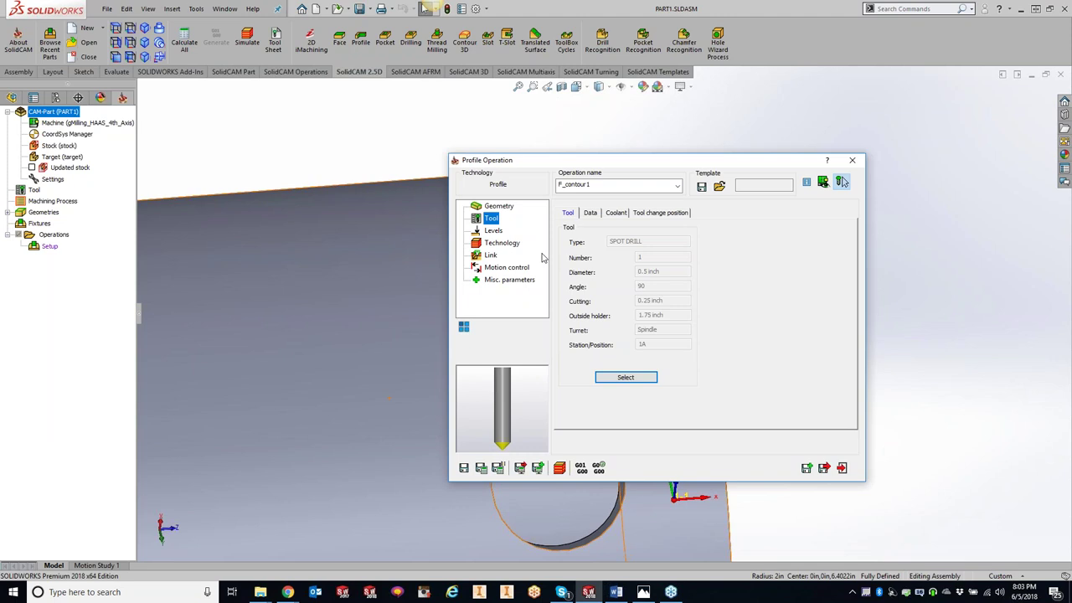
pyautogui.click(493, 233)
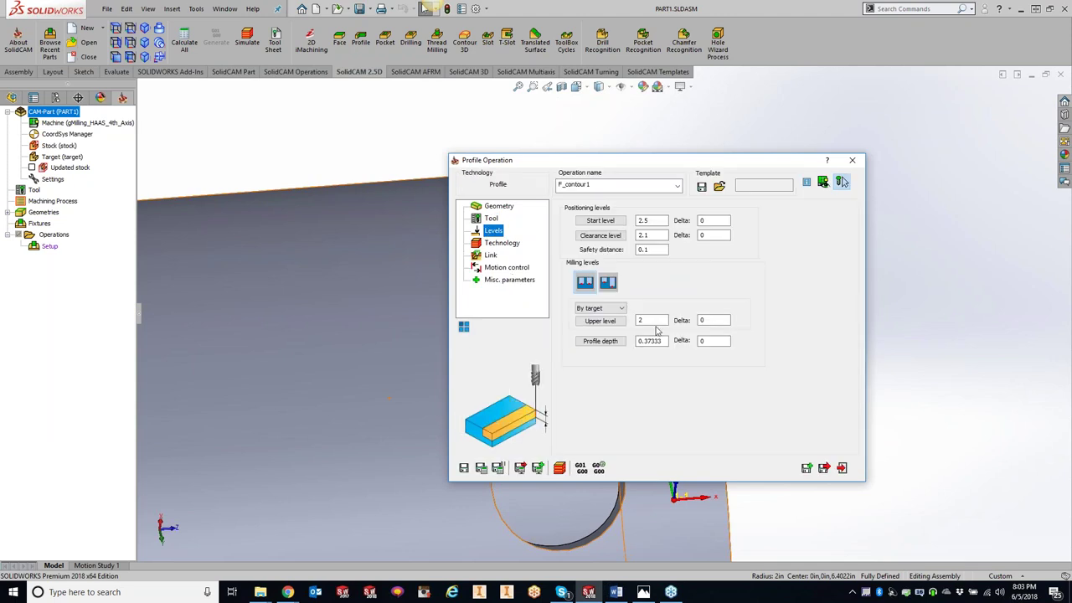
pyautogui.click(649, 341)
pyautogui.doubleClick(645, 341)
pyautogui.write('.00')
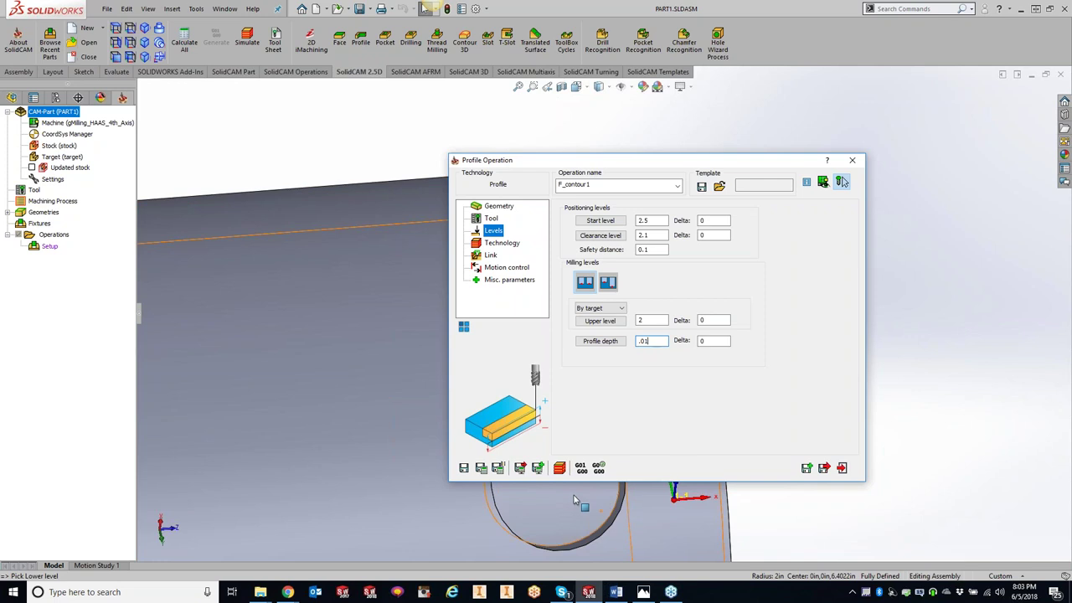
# - Make it a Chamfer cut with 0.2 cutting diameter, calculate, and open Simulation
pyautogui.click(502, 243)
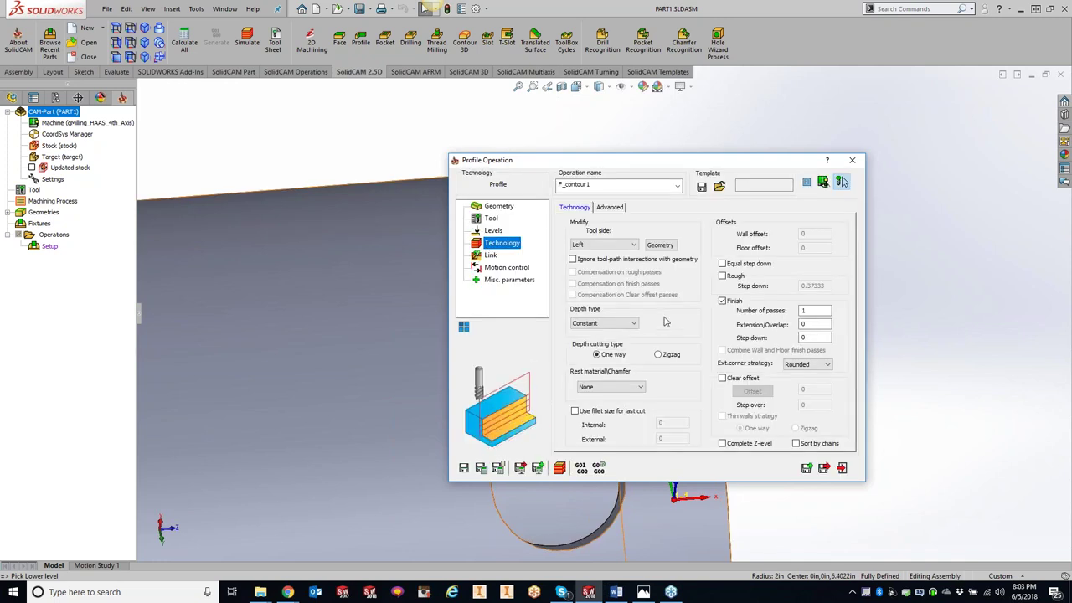
pyautogui.click(612, 387)
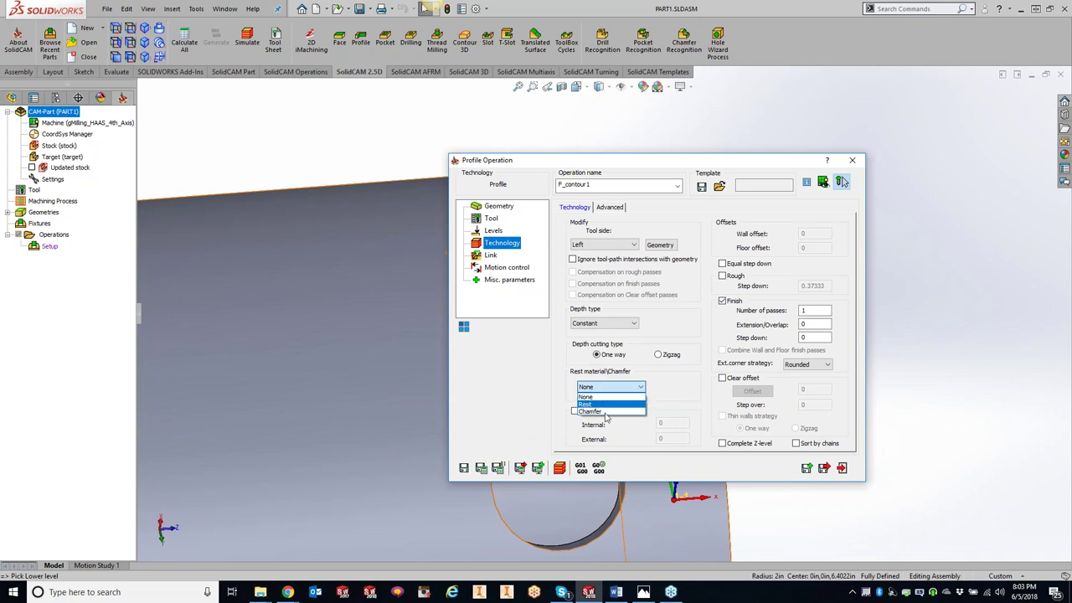
pyautogui.click(605, 412)
pyautogui.click(675, 235)
pyautogui.moveTo(675, 236); pyautogui.dragTo(635, 236)
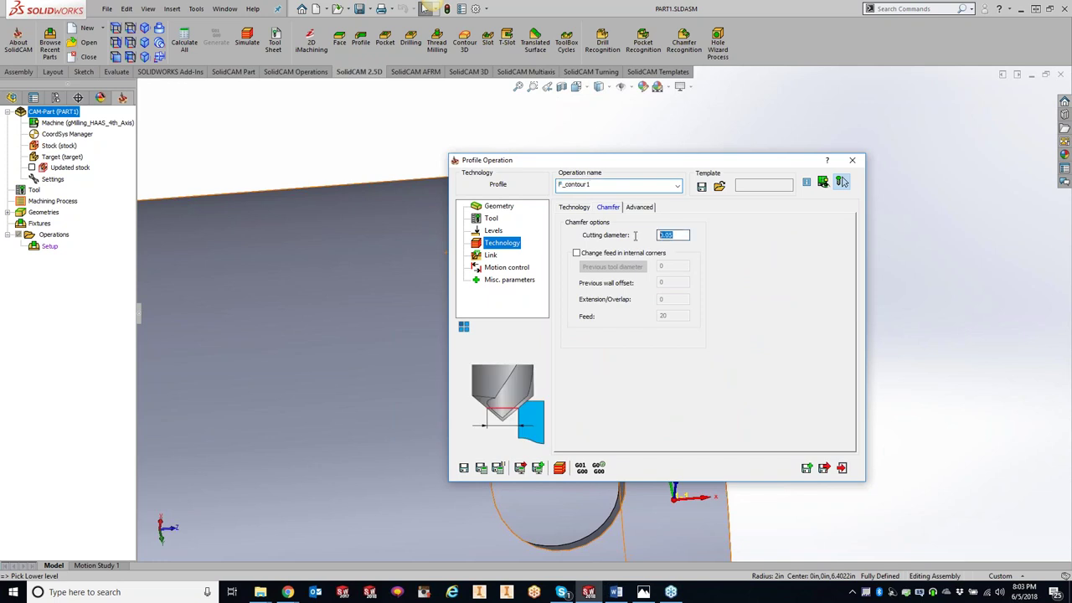
pyautogui.write('.2')
pyautogui.click(483, 467)
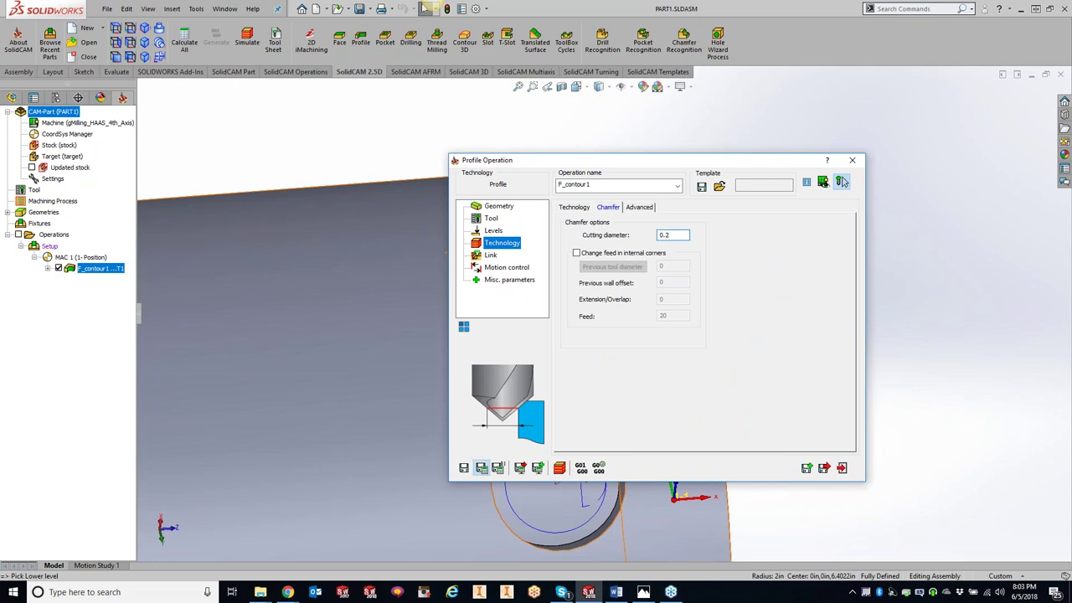
pyautogui.click(560, 468)
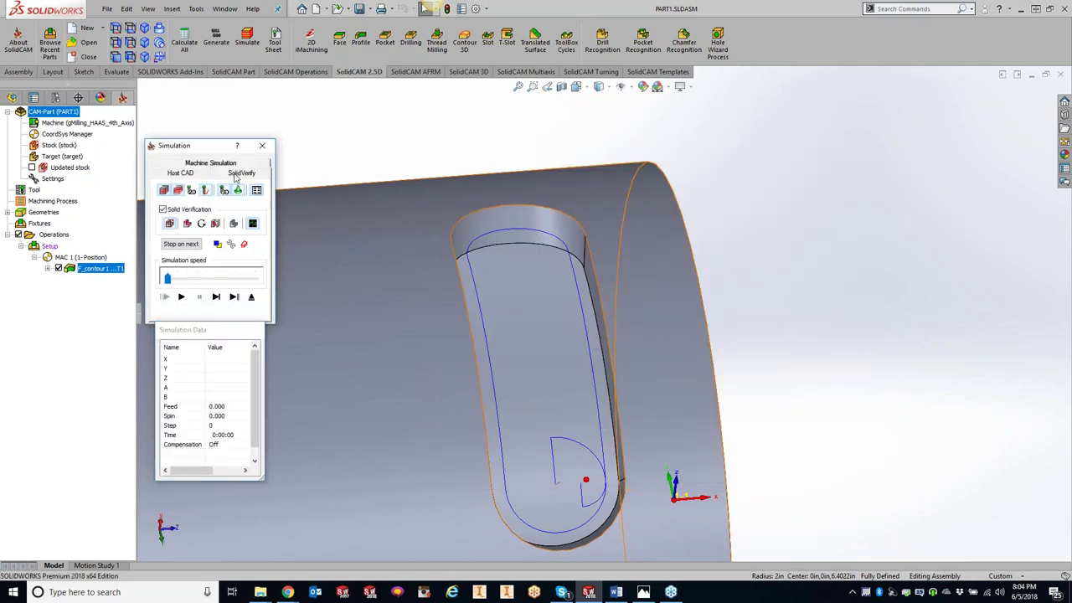
# - Play the slot chamfer cut in SolidVerify, then close the simulation back to the Profile dialog
pyautogui.click(238, 174)
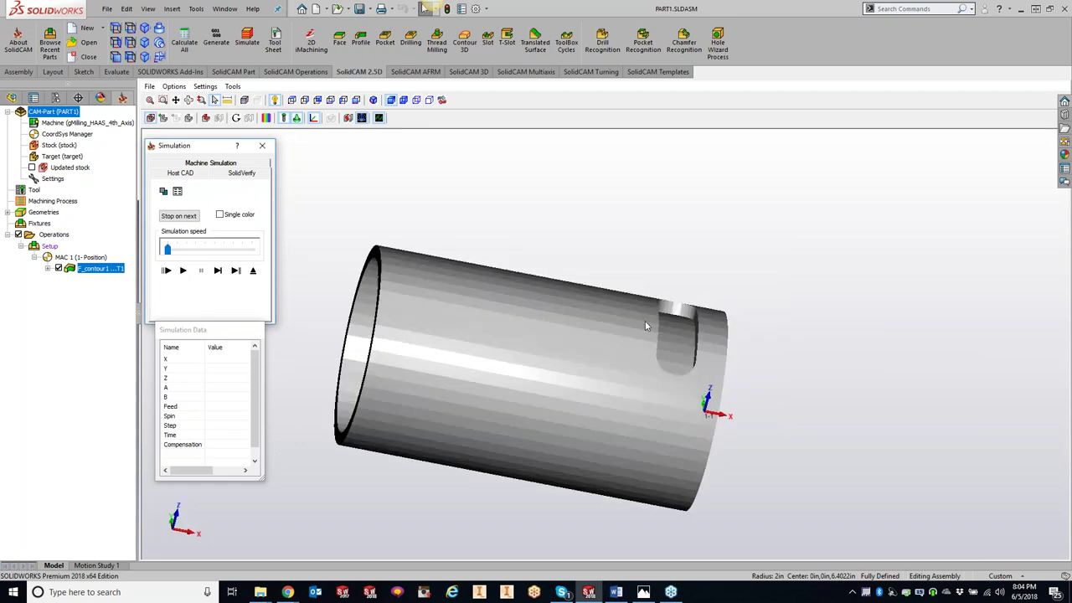
pyautogui.click(184, 272)
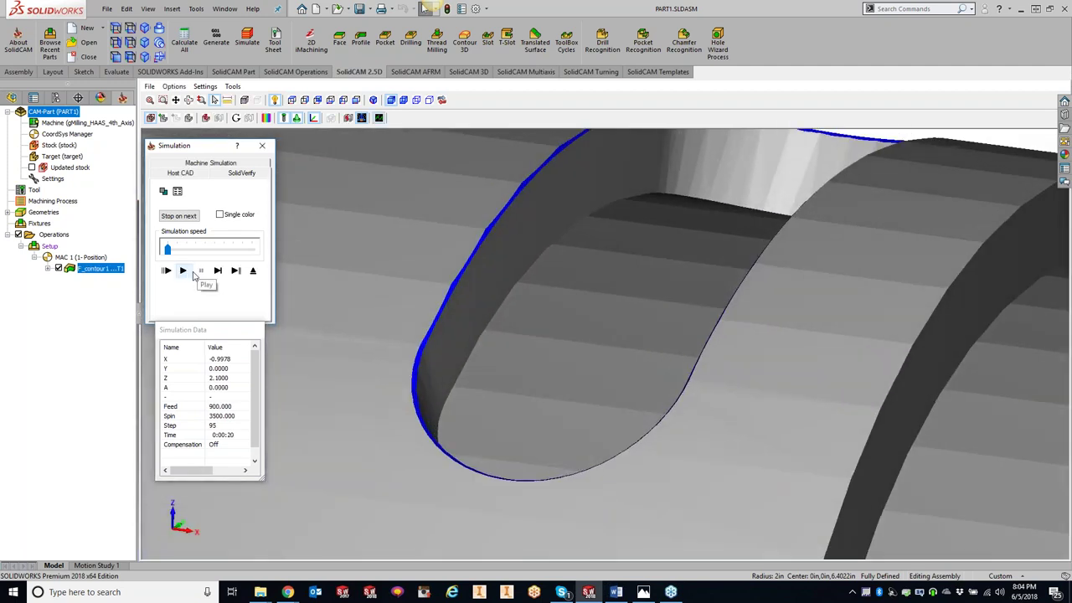
pyautogui.scroll(3, 611, 209)
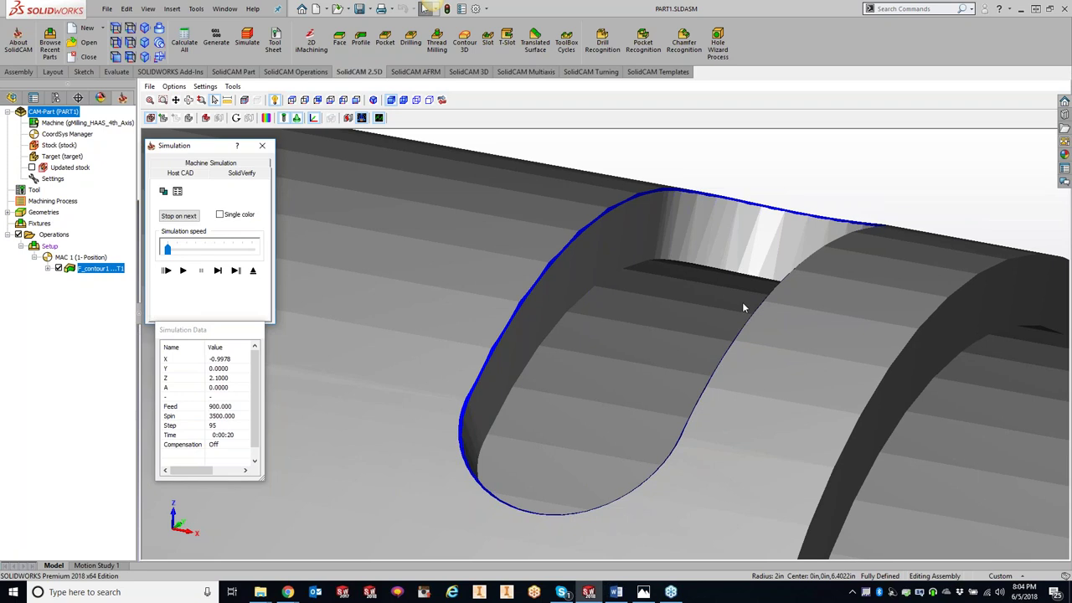
pyautogui.click(263, 147)
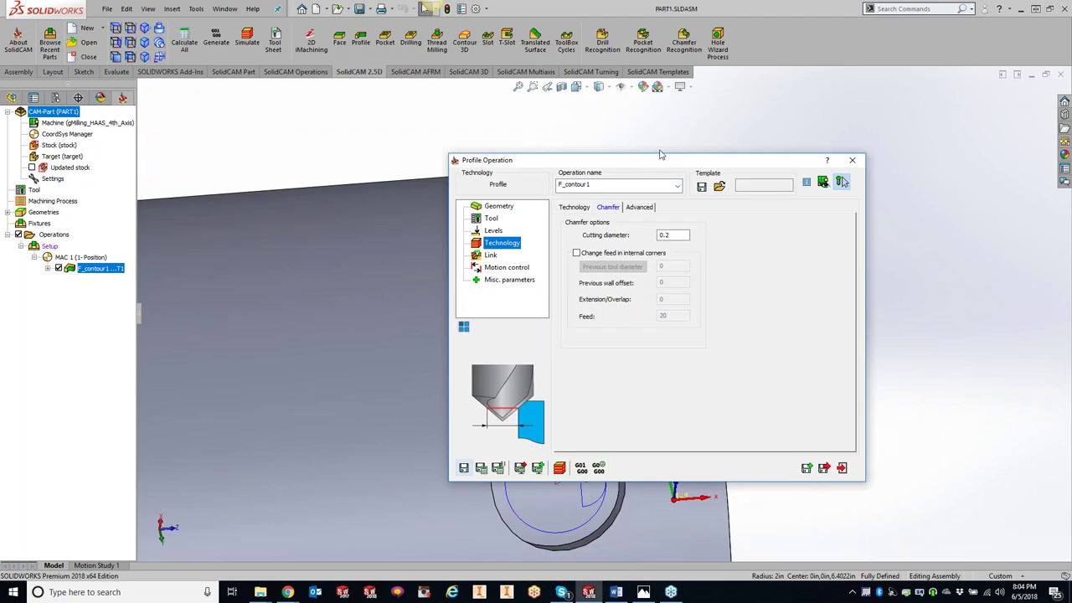
# - Shift the slot chain's start 14.72814% along the chain, recalculate, and open the simulation
pyautogui.doubleClick(671, 163)
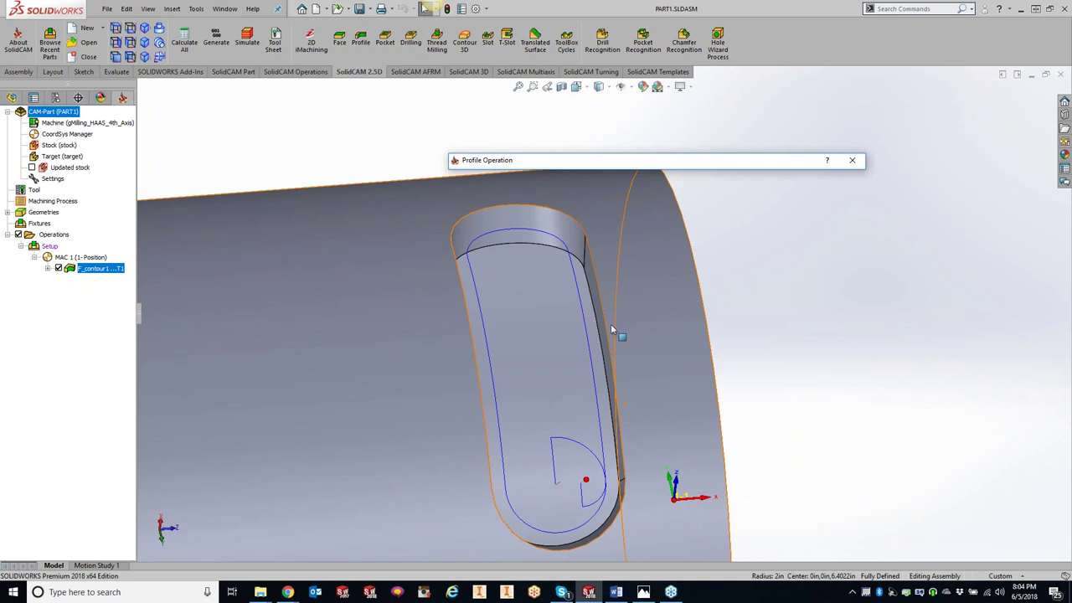
pyautogui.doubleClick(634, 161)
pyautogui.click(575, 207)
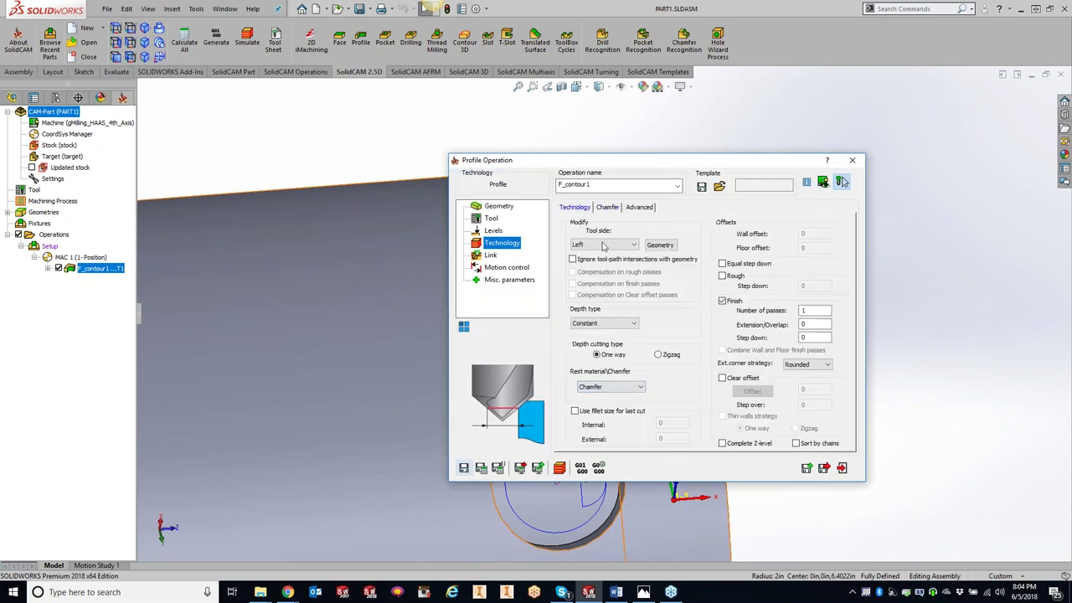
pyautogui.click(660, 244)
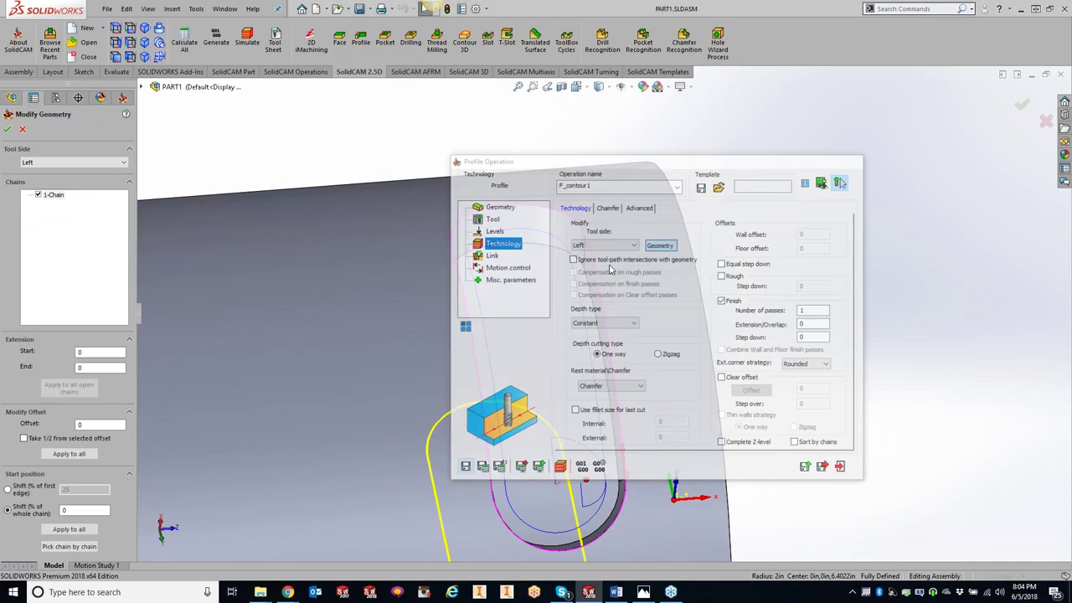
pyautogui.doubleClick(78, 509)
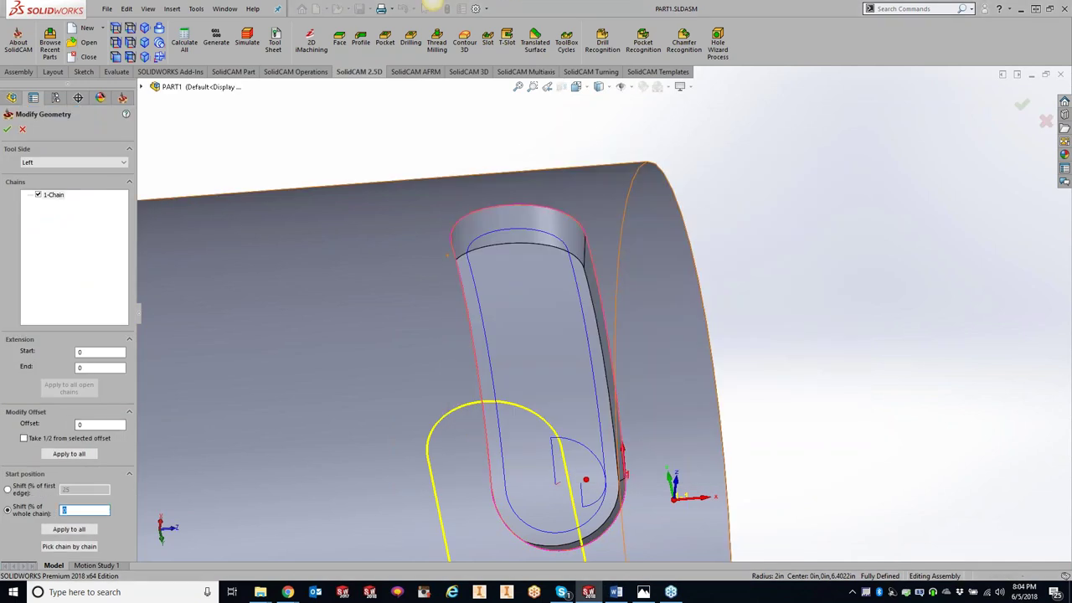
pyautogui.click(609, 343)
pyautogui.moveTo(169, 228); pyautogui.dragTo(720, 443, button='middle')
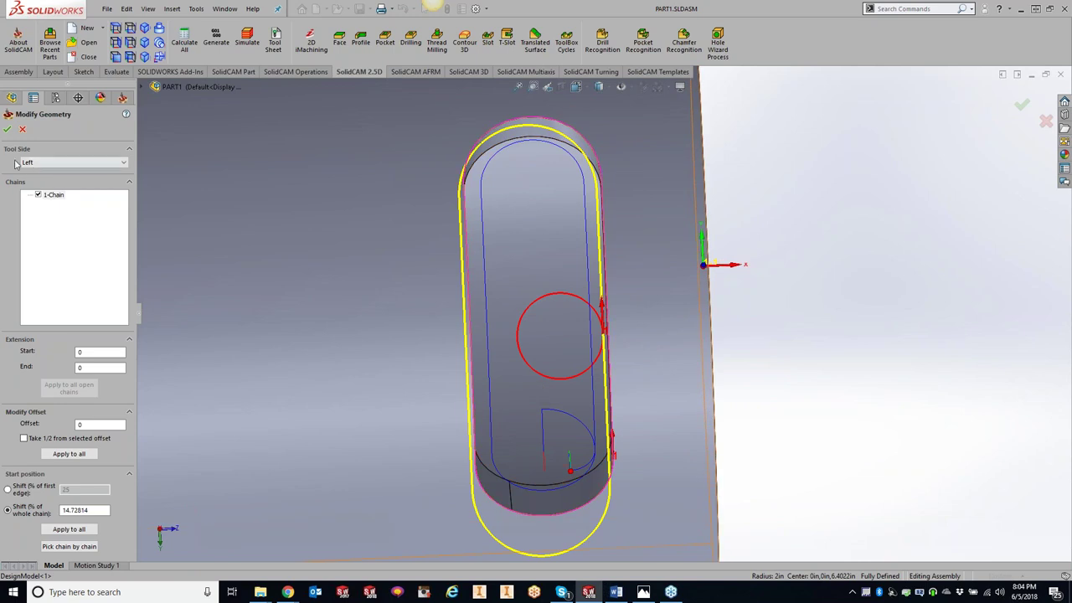
pyautogui.click(8, 130)
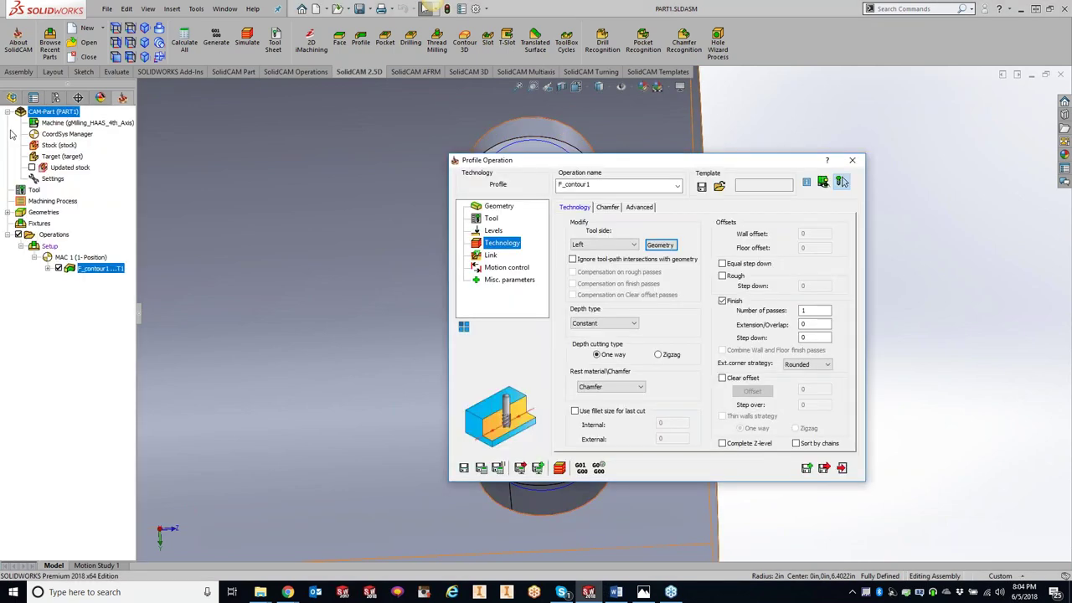
pyautogui.click(482, 469)
pyautogui.click(559, 468)
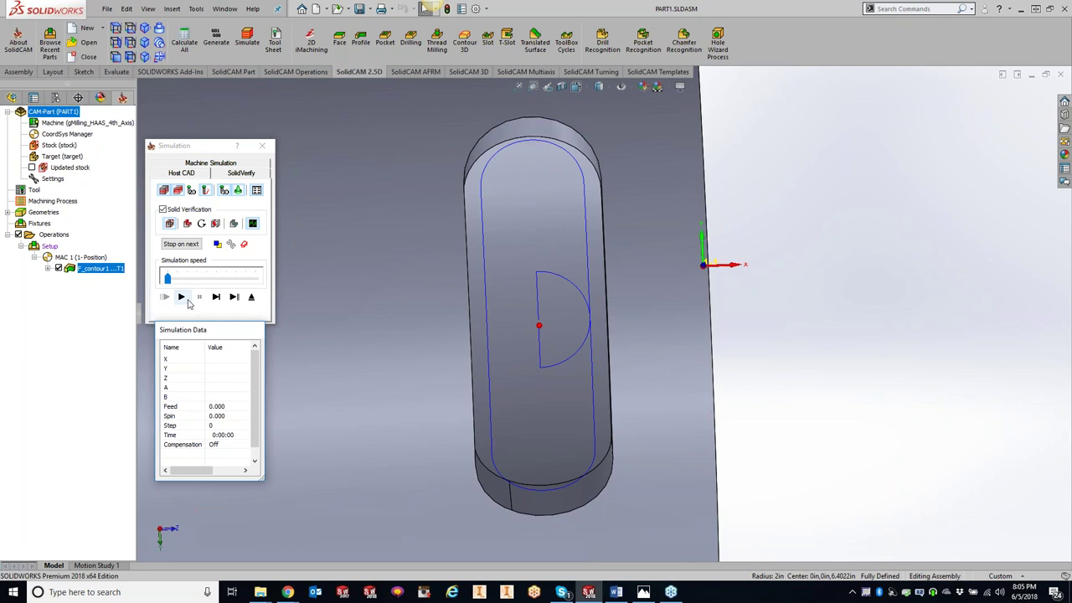
# - Play the recalculated slot chamfer in SolidVerify and close the simulation
pyautogui.click(240, 174)
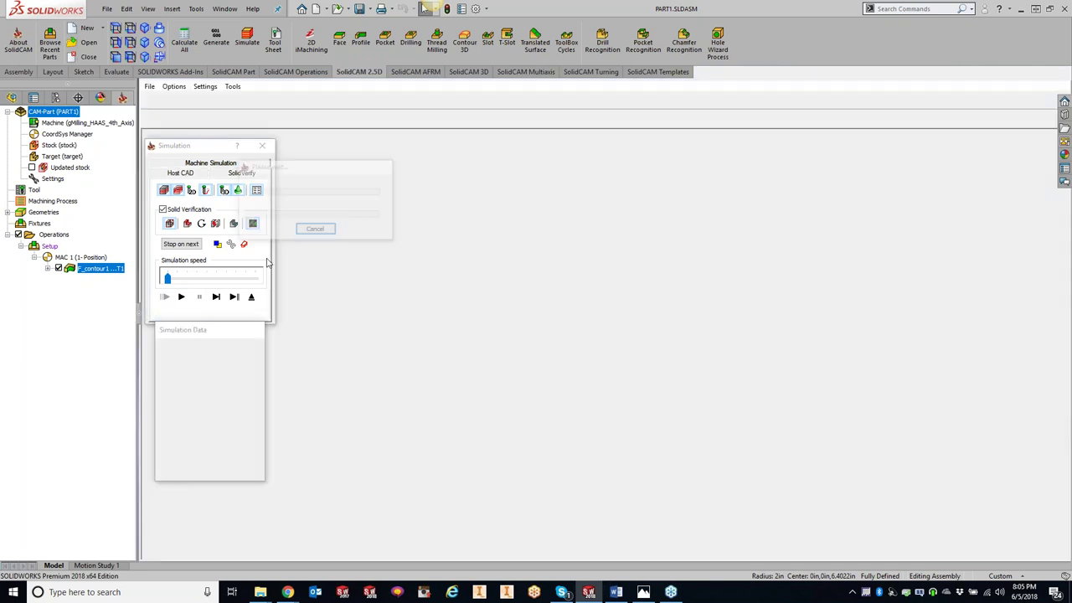
pyautogui.click(184, 271)
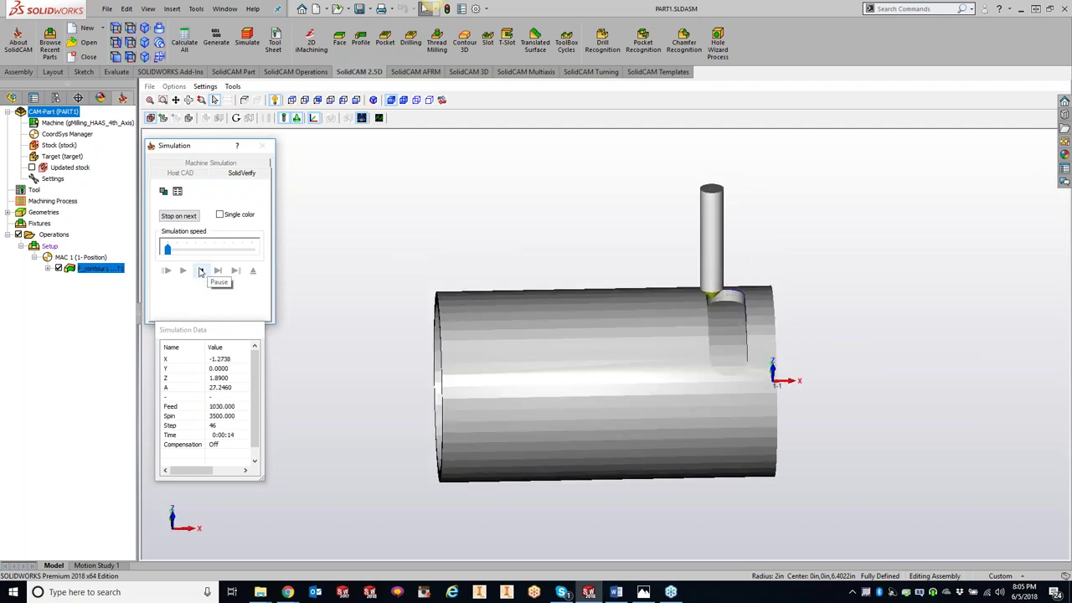
pyautogui.click(263, 145)
# - Return to the Levels page and edit the 0.02 profile depth value
pyautogui.click(491, 218)
pyautogui.click(494, 230)
pyautogui.click(649, 341)
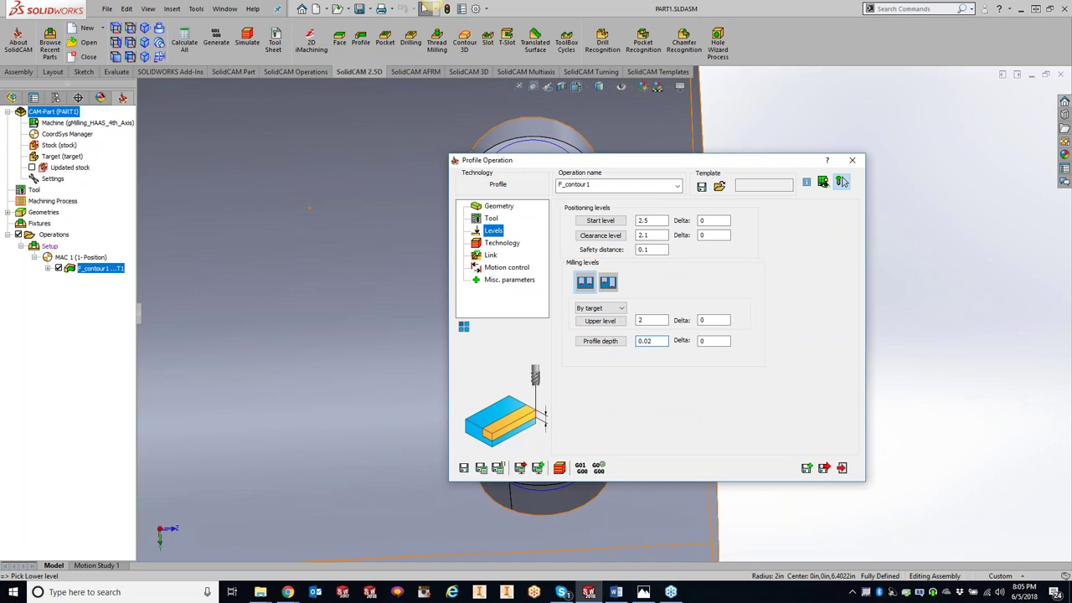
# - Re-run the SolidVerify chamfer simulation, then close it and the Profile Operation dialog
pyautogui.click(559, 468)
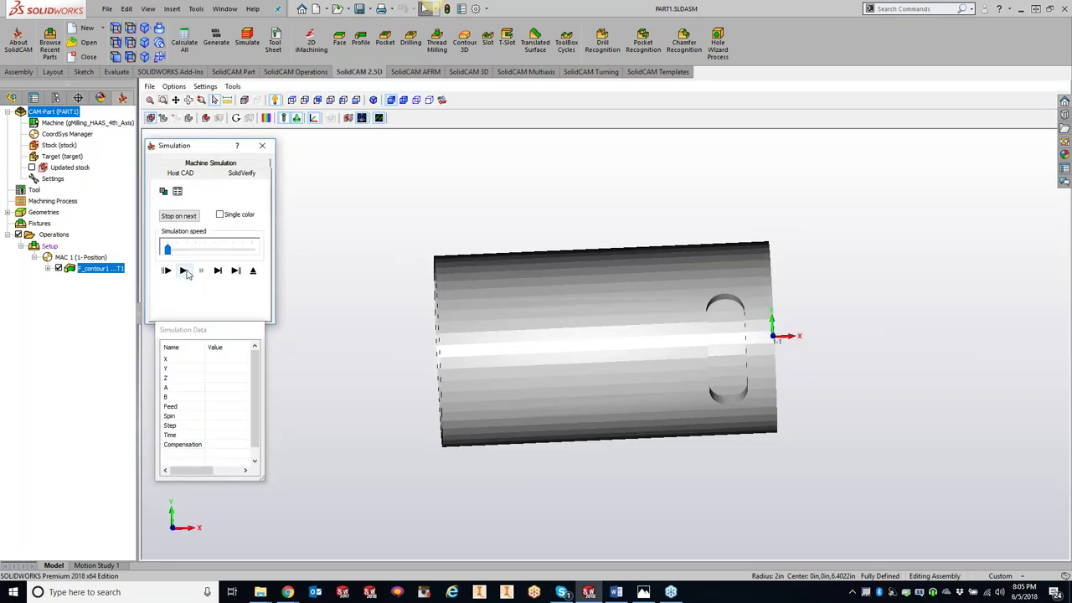
pyautogui.click(184, 271)
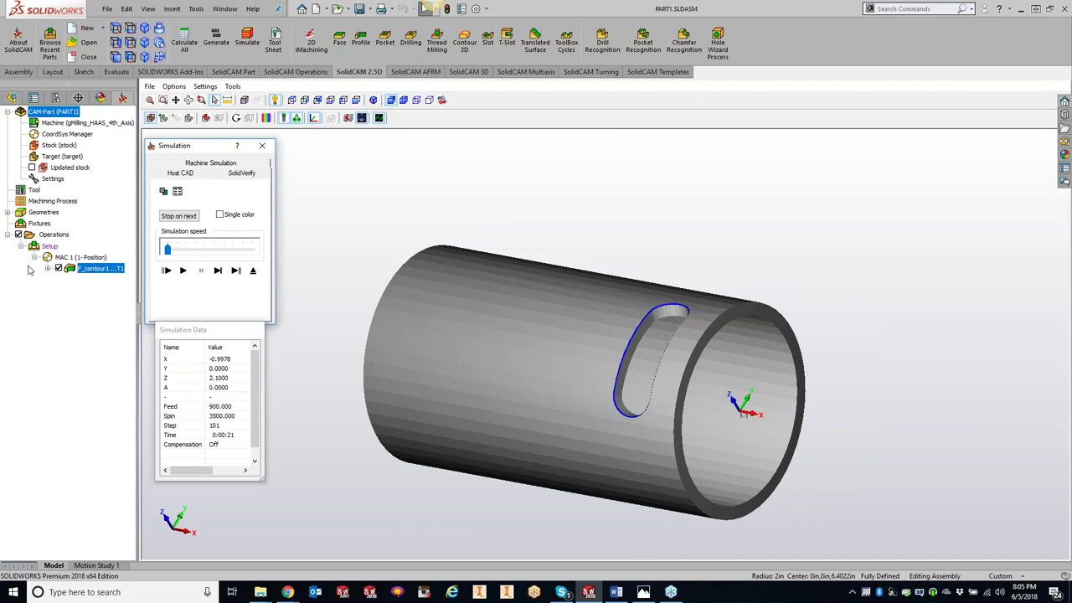
pyautogui.click(263, 146)
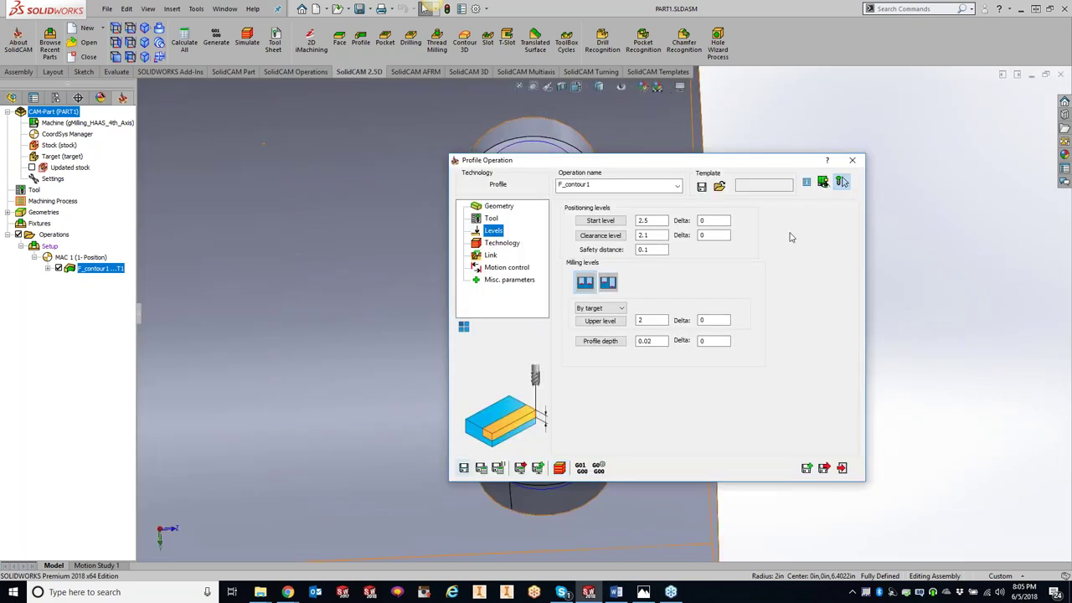
pyautogui.click(852, 160)
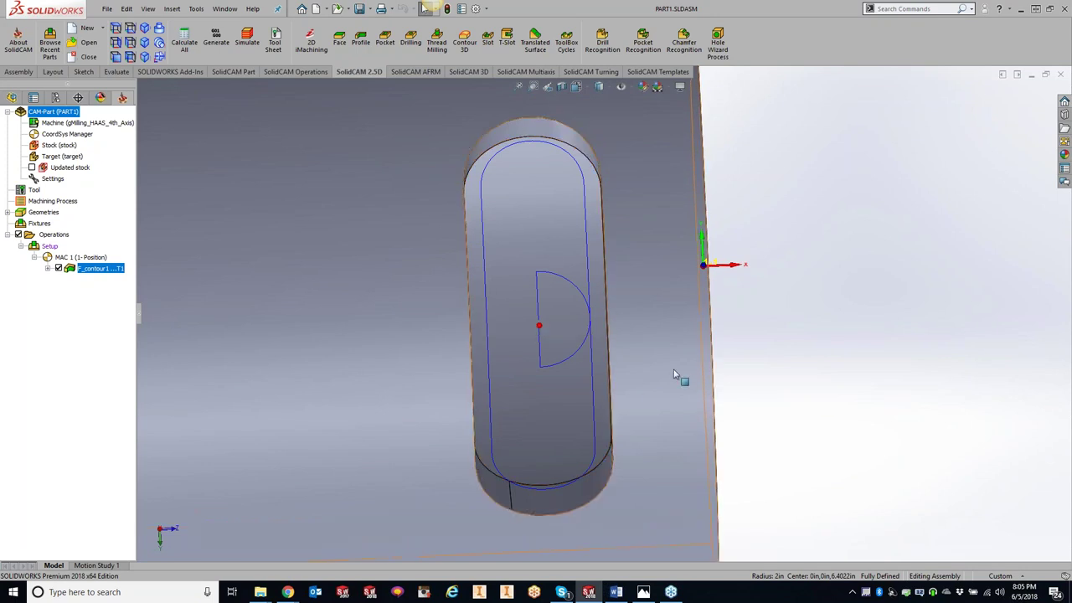
pyautogui.rightClick(67, 118)
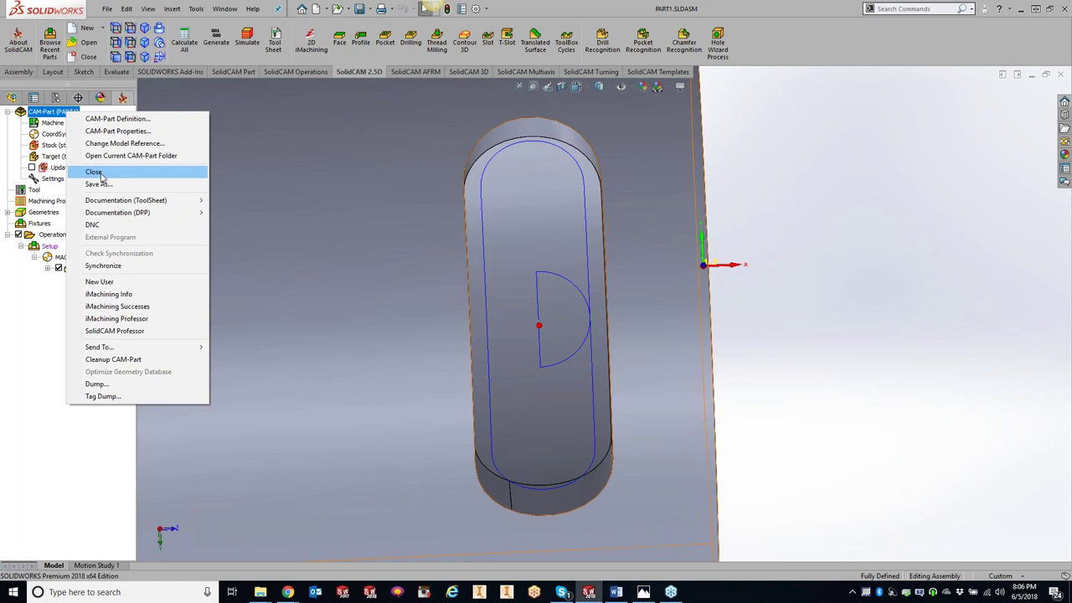
# - Close the PART1 CAM-Part and open PART3 from SolidCAM's Browse Recent Parts
pyautogui.click(95, 173)
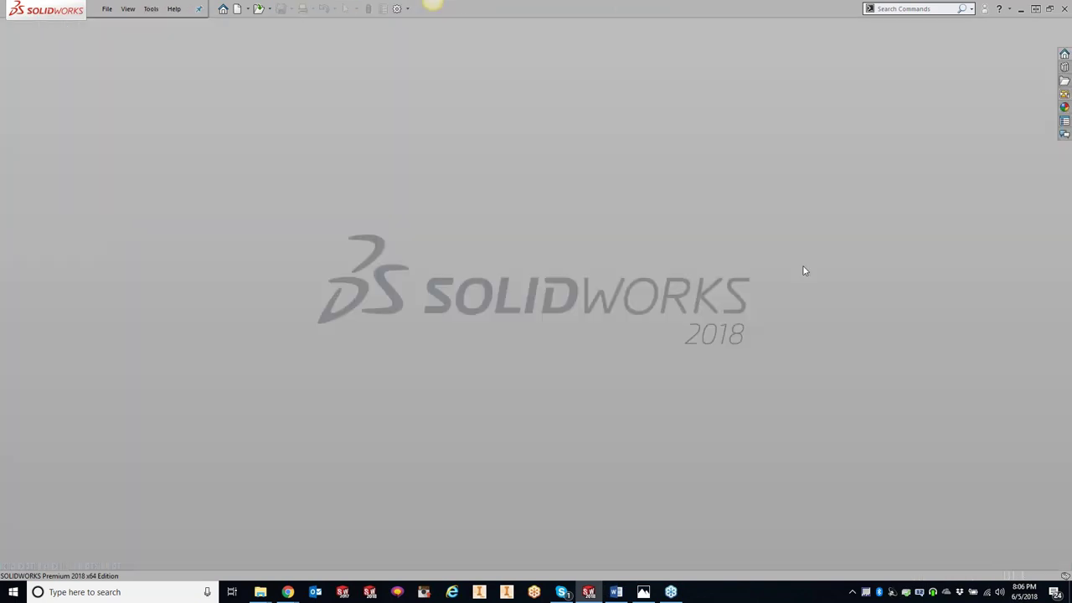
pyautogui.click(150, 9)
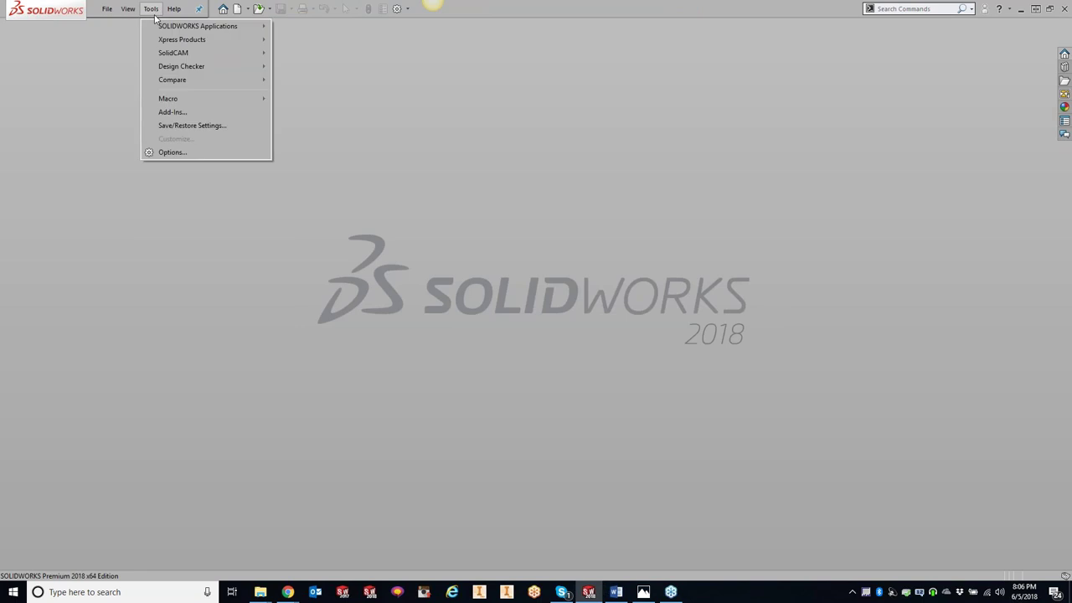
pyautogui.moveTo(173, 53)
pyautogui.moveTo(390, 290)
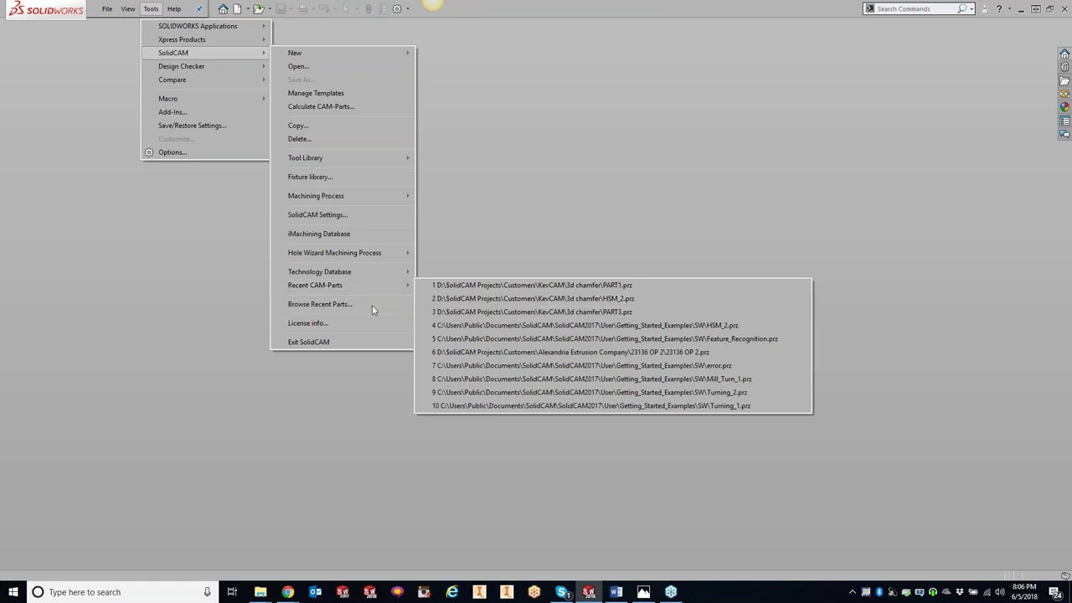
pyautogui.click(335, 304)
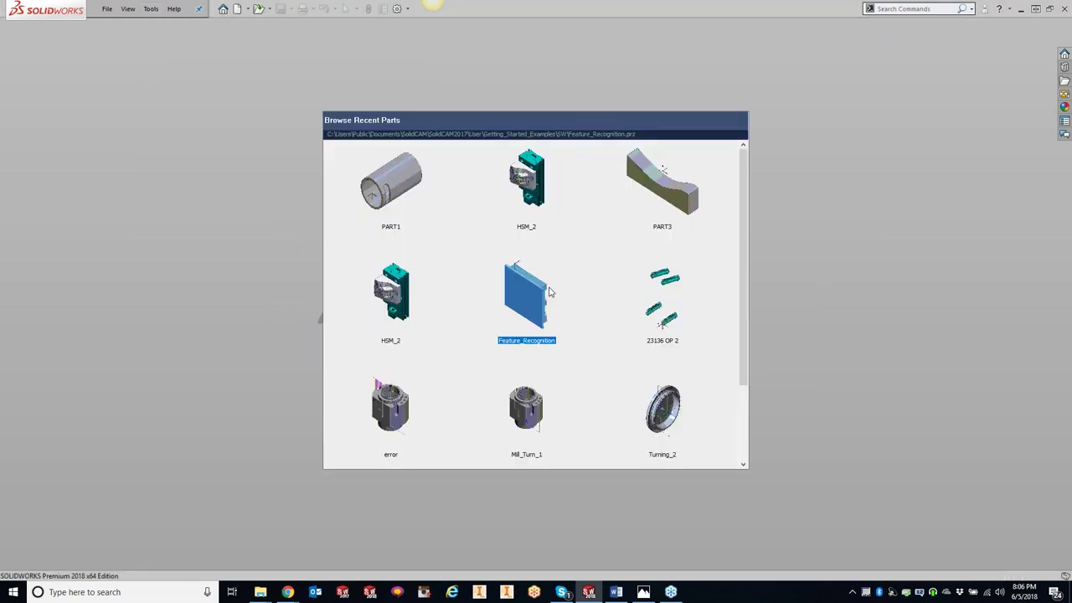
pyautogui.doubleClick(694, 213)
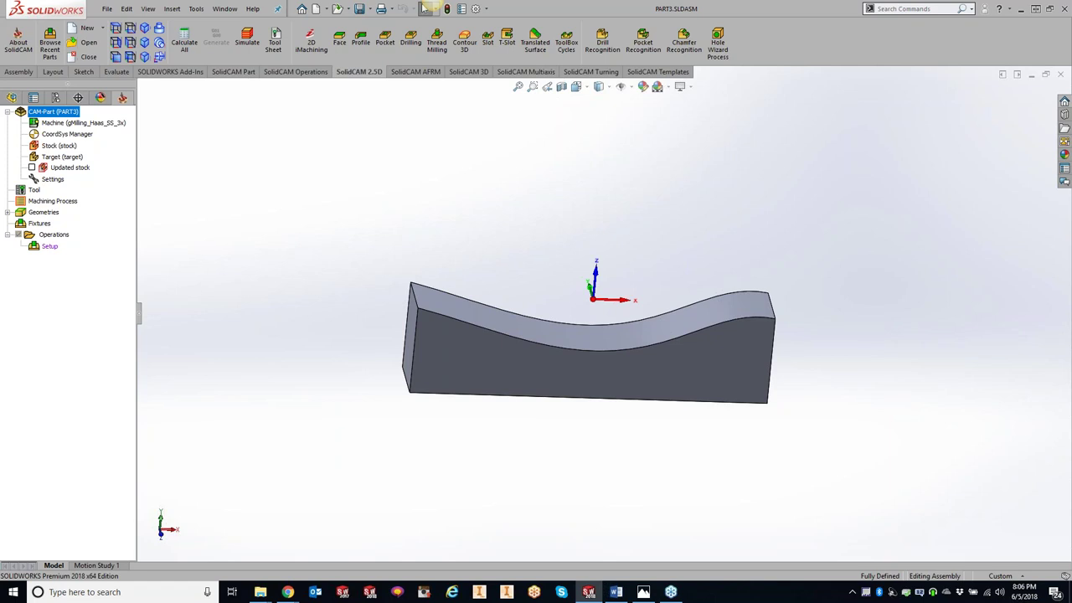
# - Create Contour 3D operation F3D_contour1 on the wavy top edge with a 0.375-inch, 90° chamfer mill
pyautogui.click(465, 47)
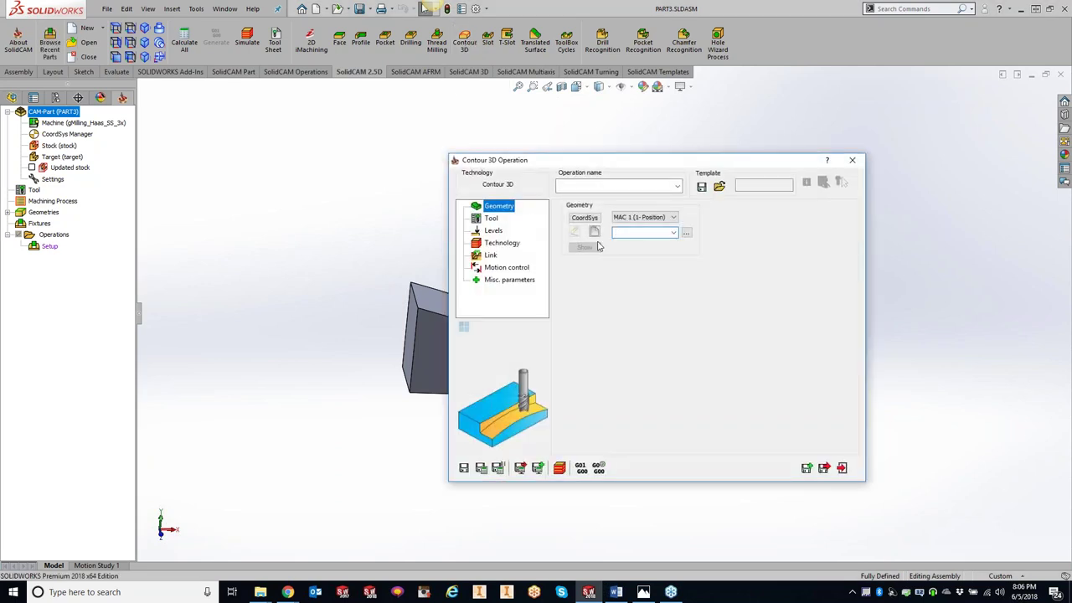
pyautogui.click(595, 234)
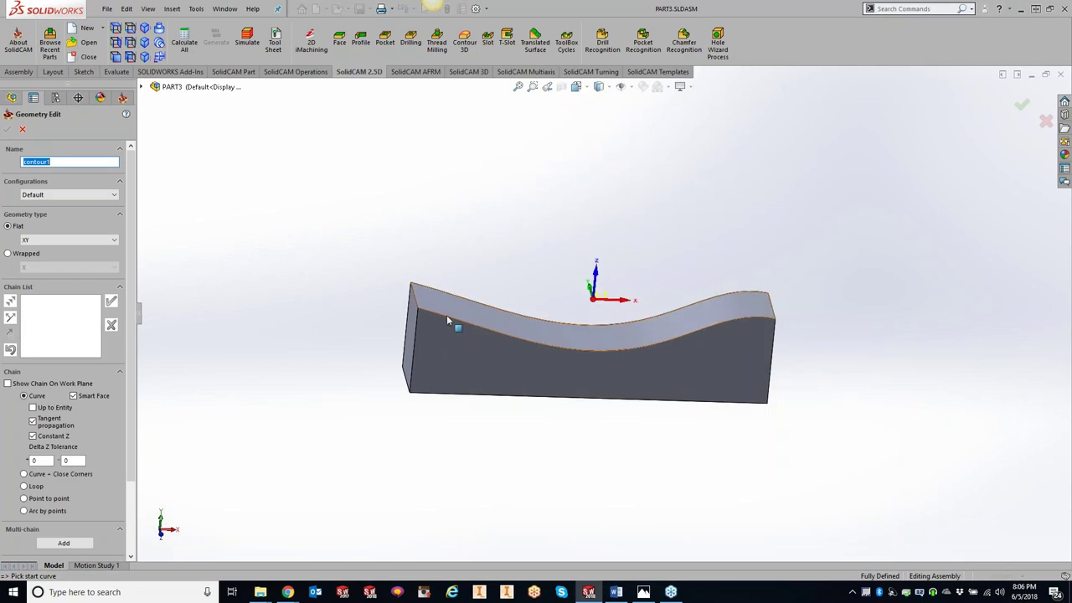
pyautogui.click(447, 316)
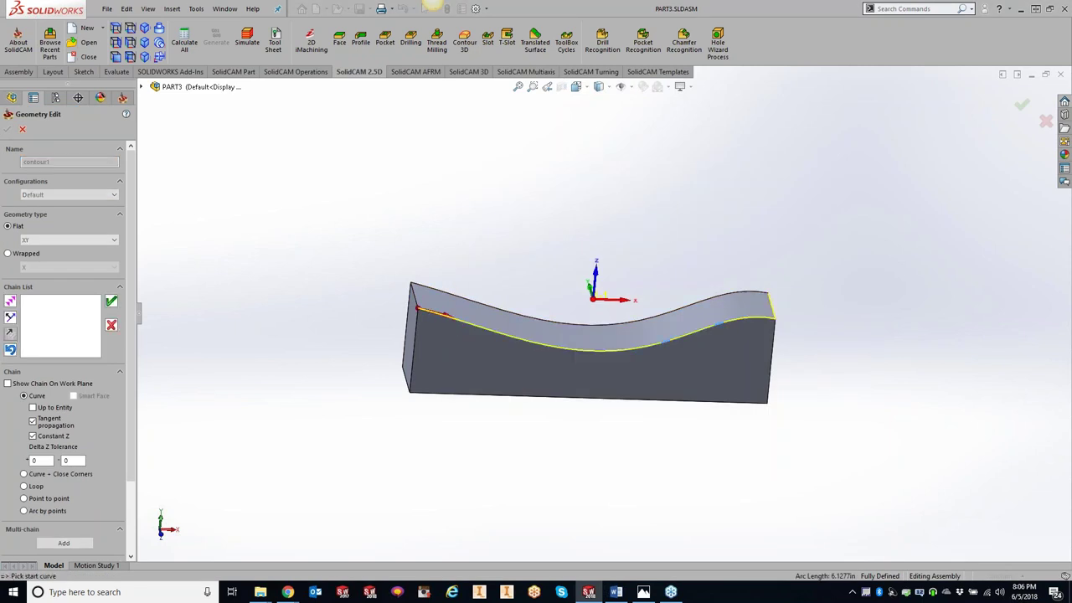
pyautogui.click(11, 303)
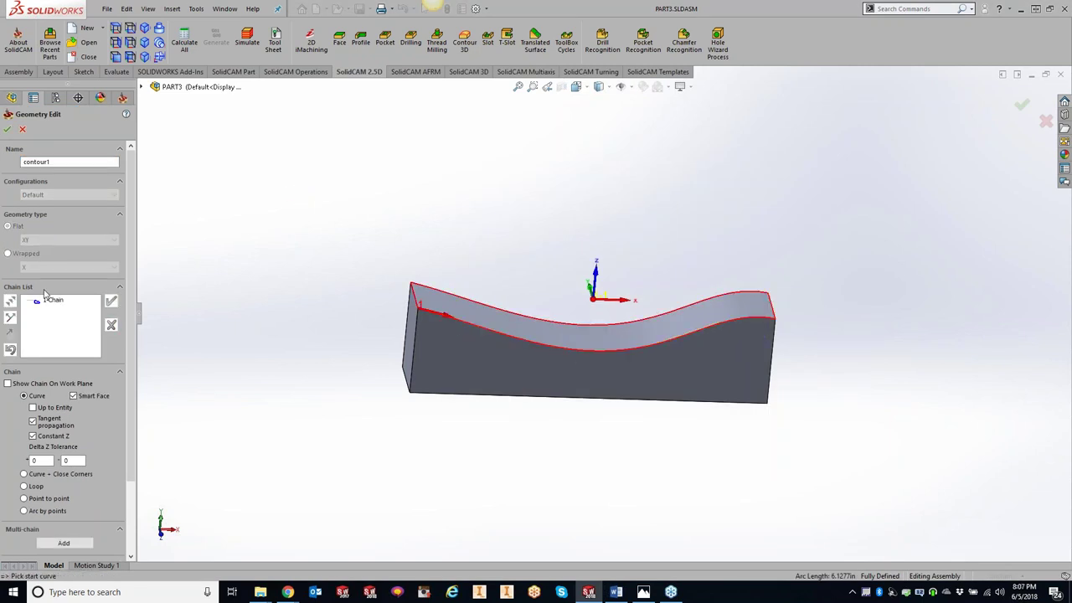
pyautogui.click(8, 130)
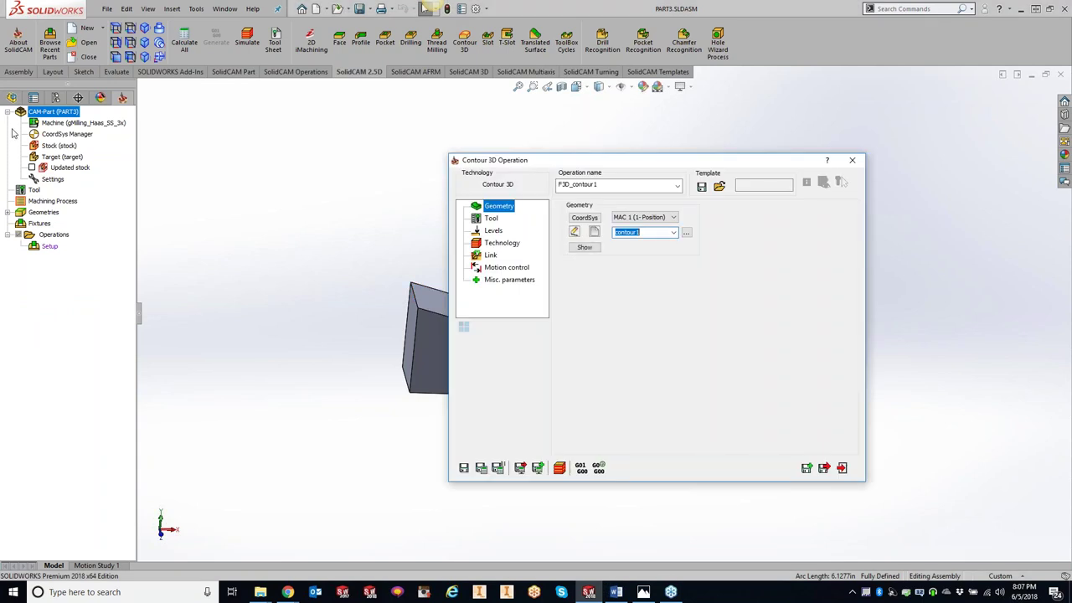
pyautogui.click(627, 377)
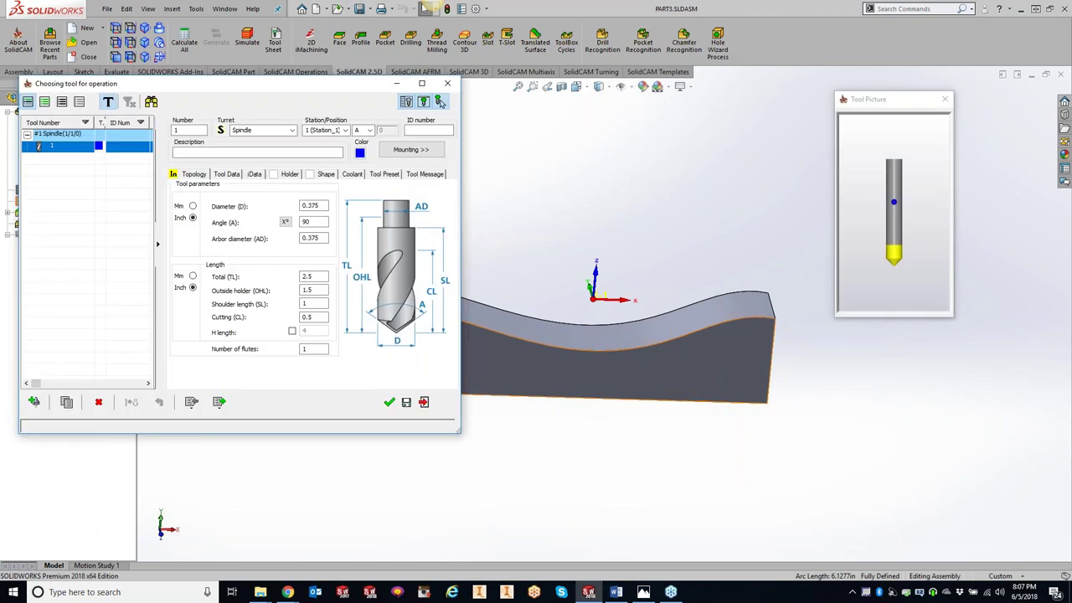
pyautogui.click(389, 403)
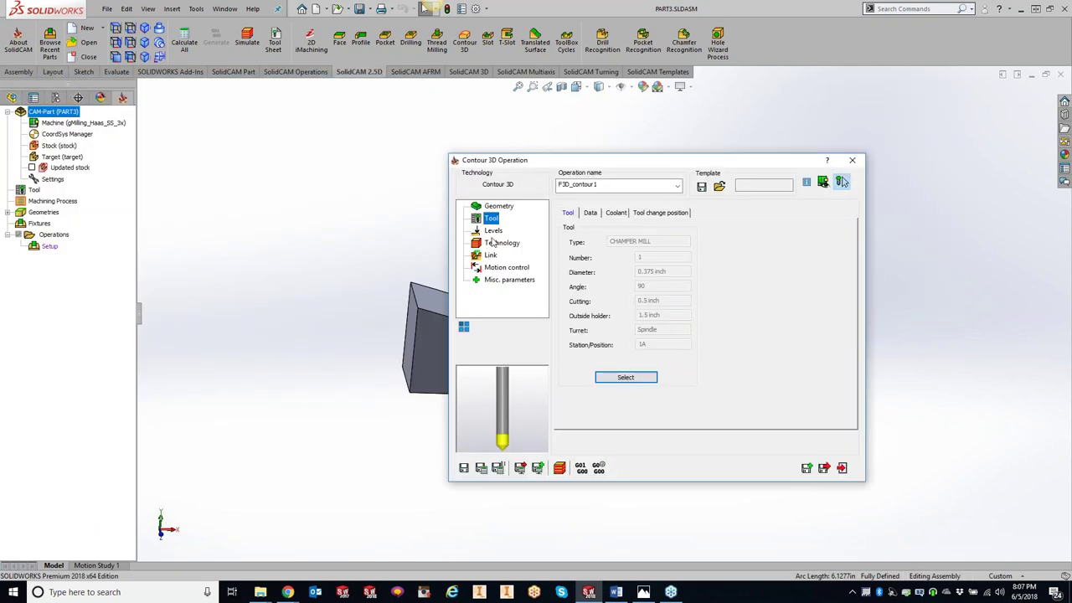
# - Set the contour operation's tool side to Left
pyautogui.click(493, 231)
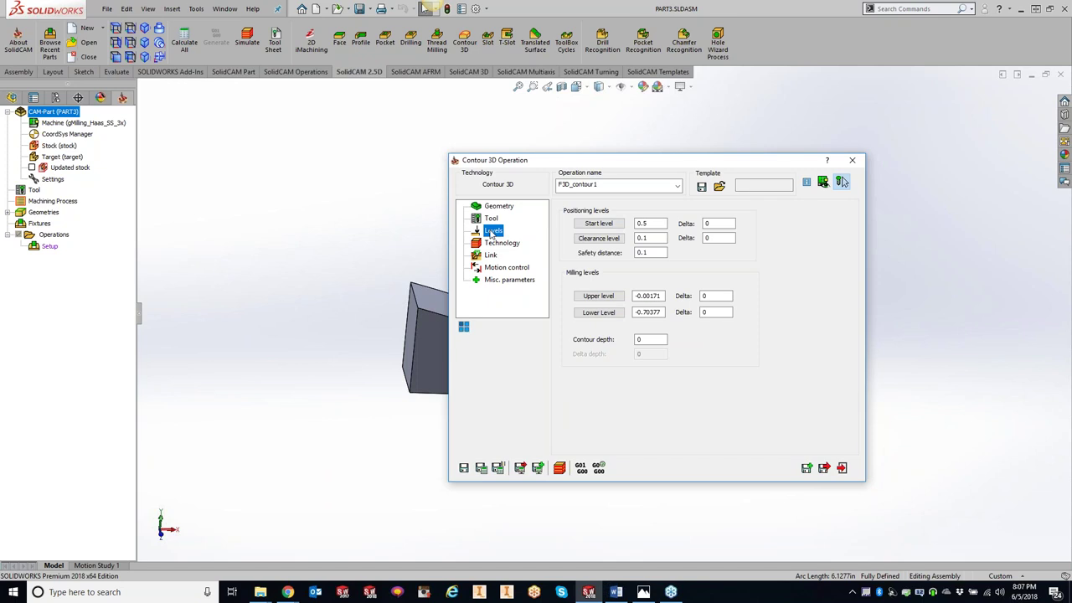
pyautogui.moveTo(644, 339)
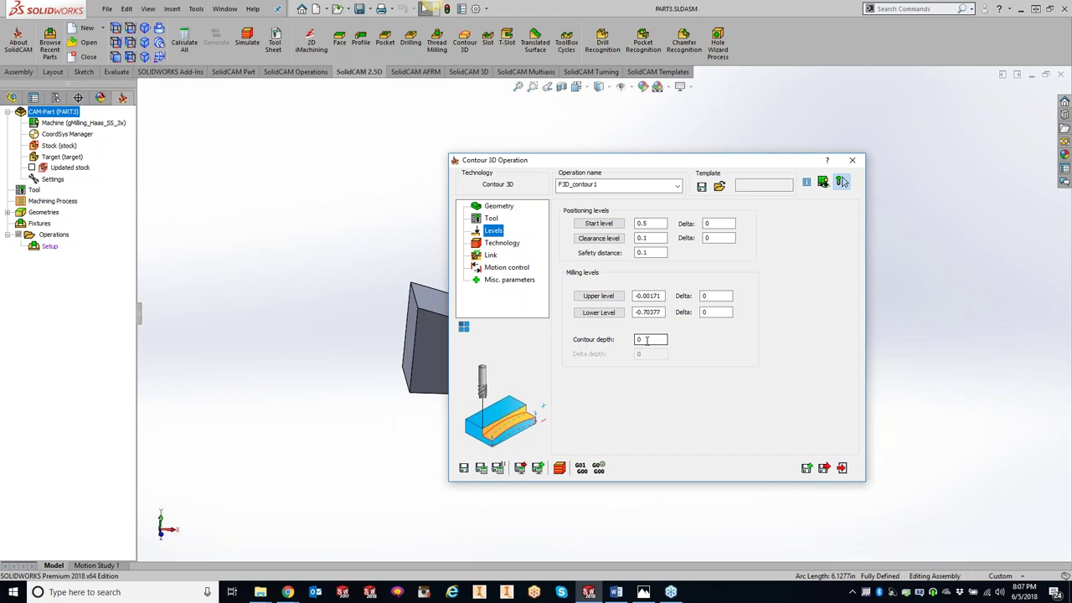
pyautogui.click(503, 247)
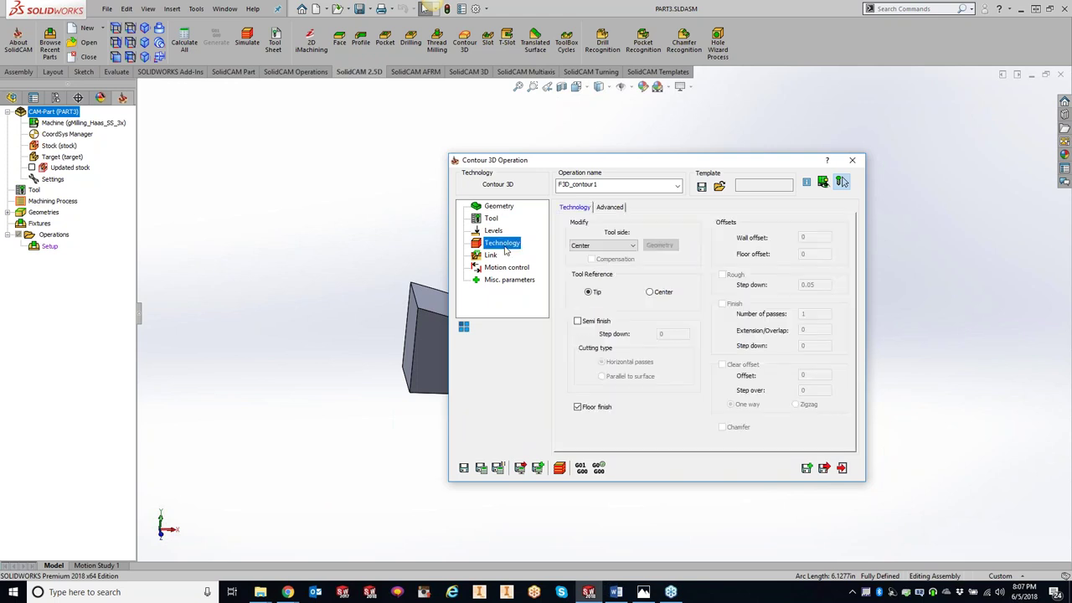
pyautogui.click(624, 247)
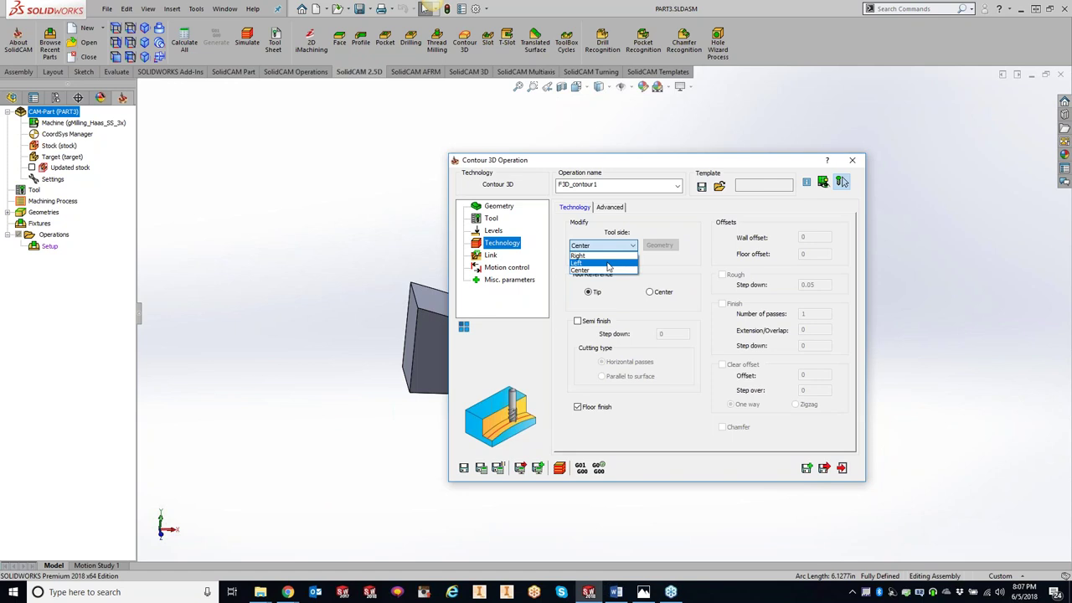
pyautogui.click(609, 265)
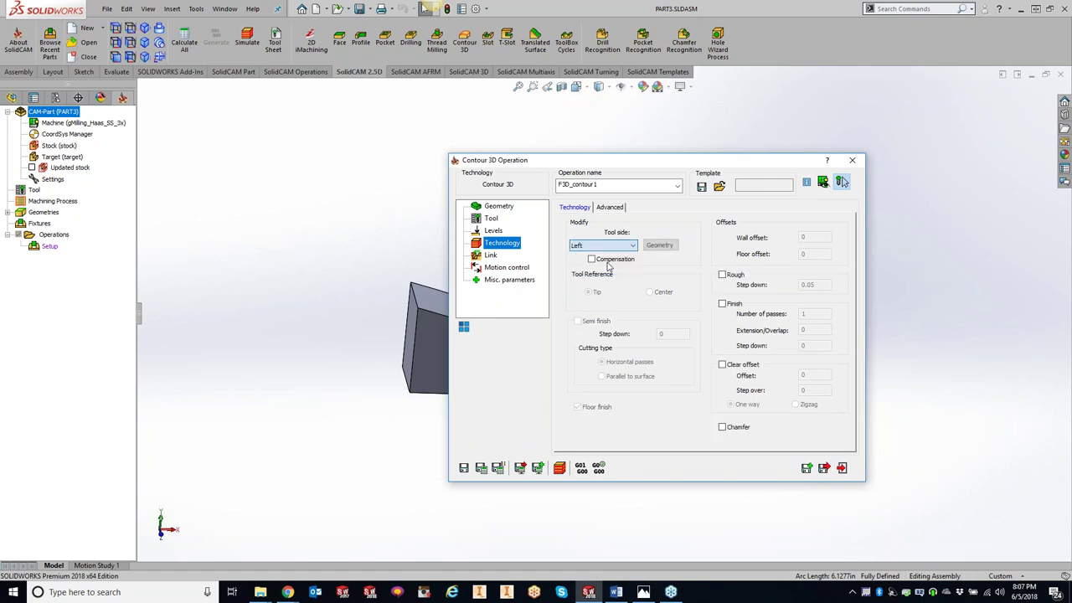
# - Adjust the delta depth value on the Levels page
pyautogui.click(496, 232)
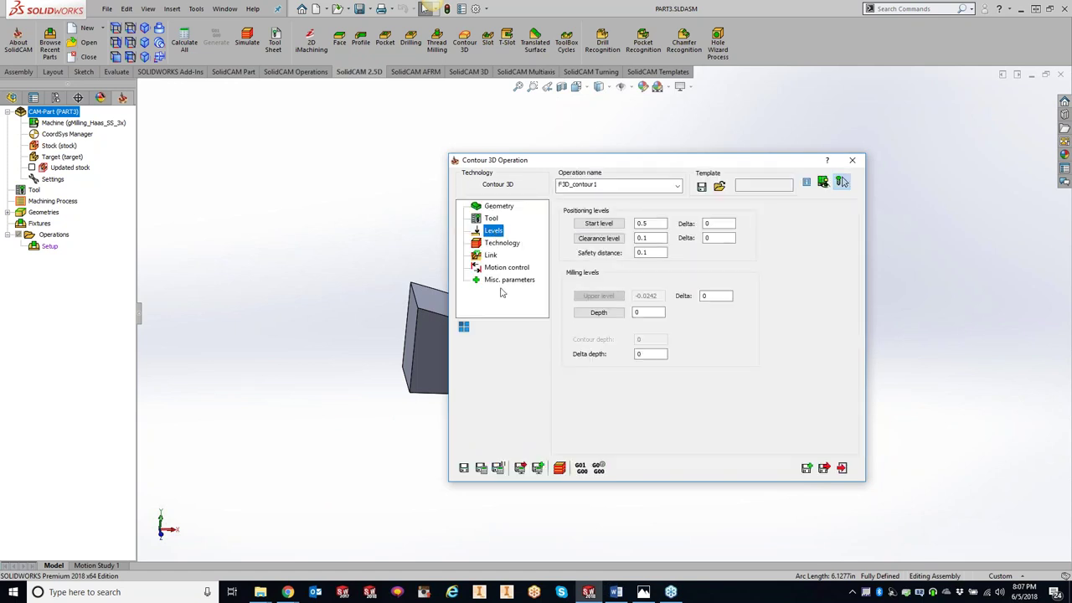
pyautogui.click(643, 312)
pyautogui.press('Tab')
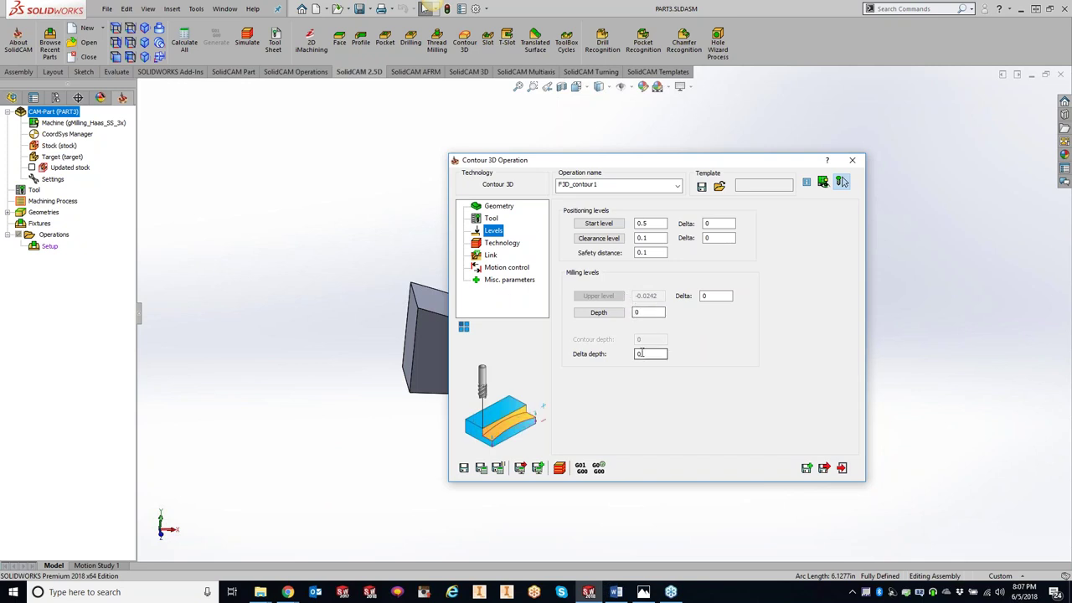
pyautogui.doubleClick(651, 353)
pyautogui.write('-.01')
# - Enable chamfering and set the chamfer cutting diameter to 0.1
pyautogui.click(511, 244)
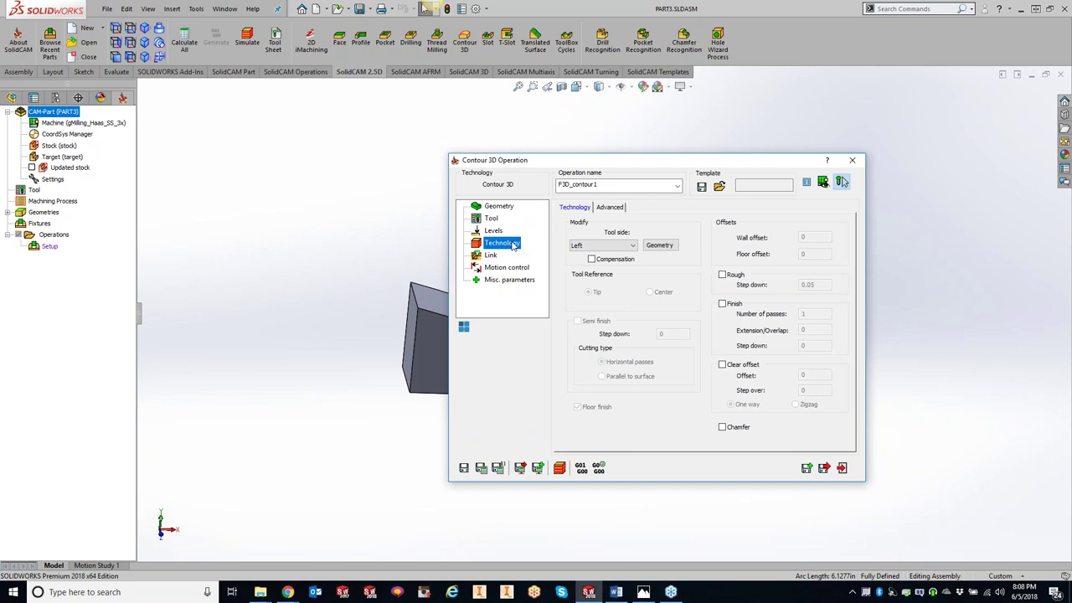
pyautogui.click(723, 428)
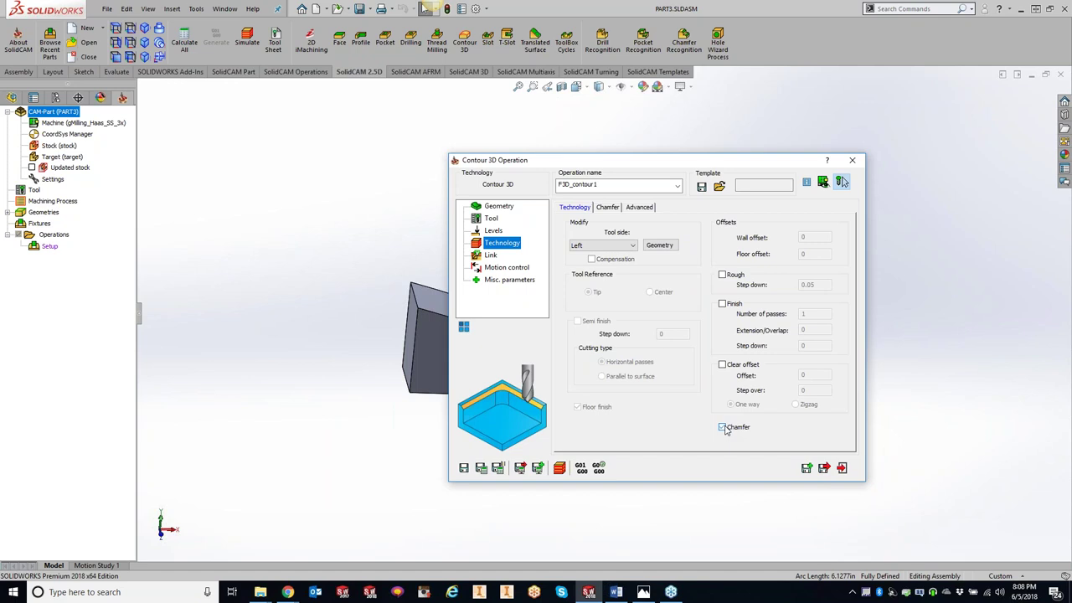
pyautogui.click(610, 208)
pyautogui.moveTo(674, 236)
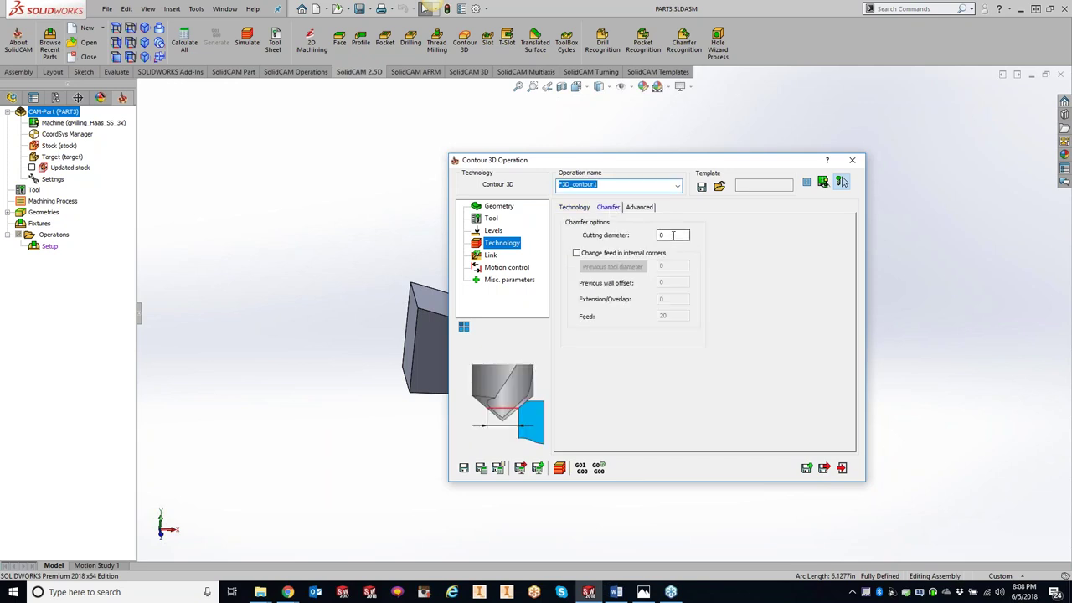
pyautogui.doubleClick(674, 236)
pyautogui.write('.1')
pyautogui.click(575, 207)
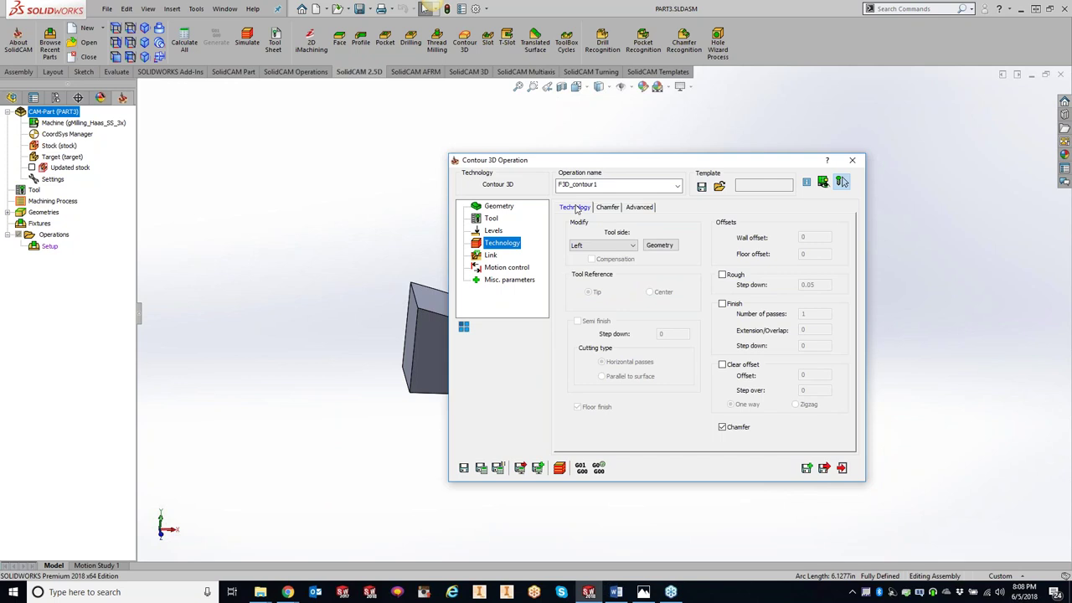
# - Enable a single finish pass, then save, calculate and simulate F3D_contour1
pyautogui.click(725, 307)
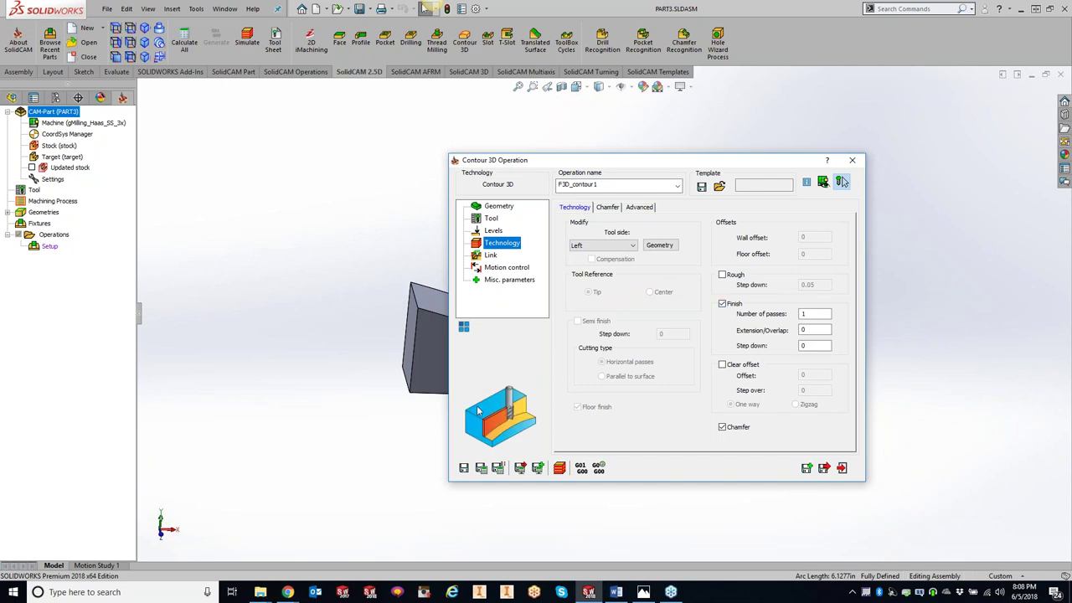
pyautogui.click(482, 469)
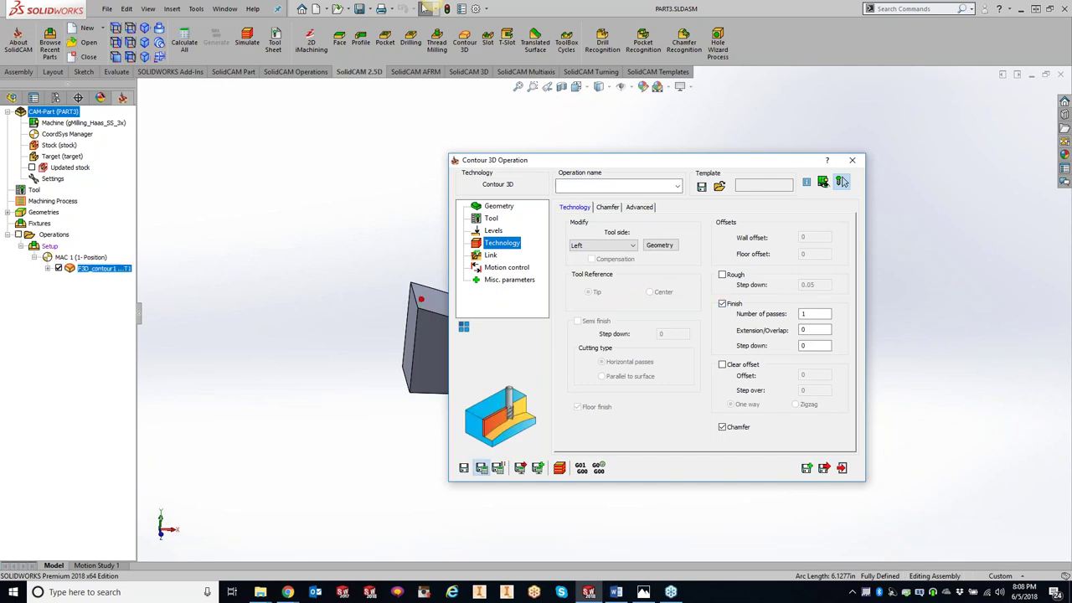
pyautogui.click(559, 469)
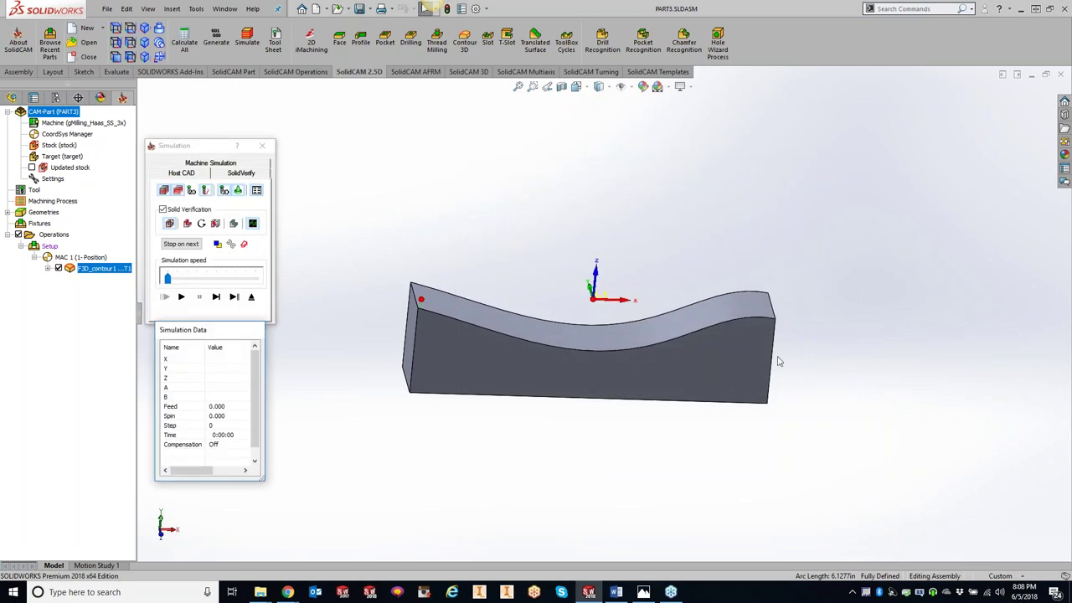
pyautogui.click(241, 173)
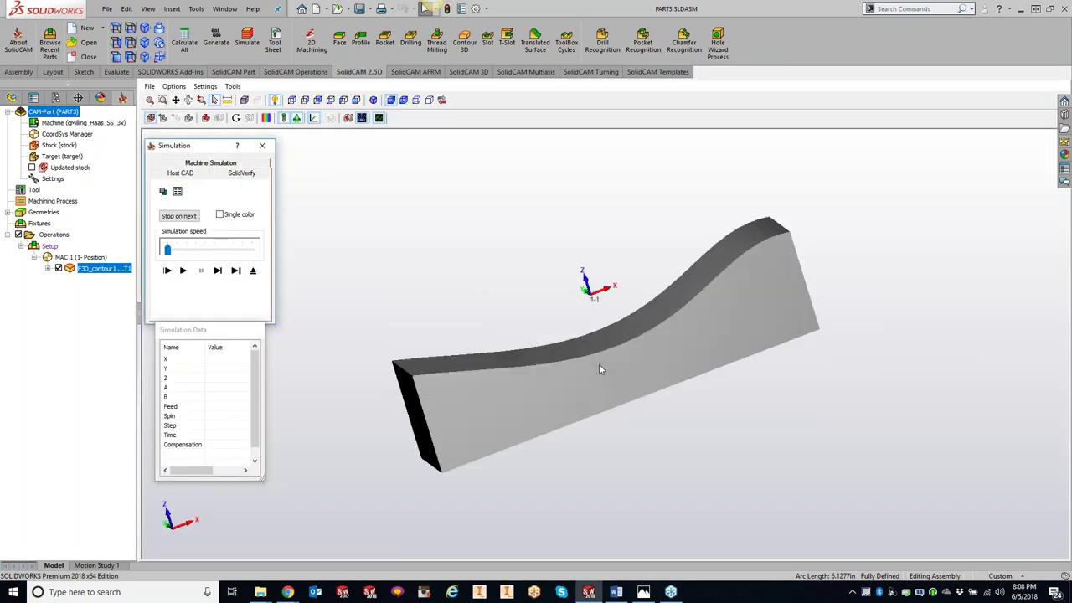
pyautogui.click(183, 270)
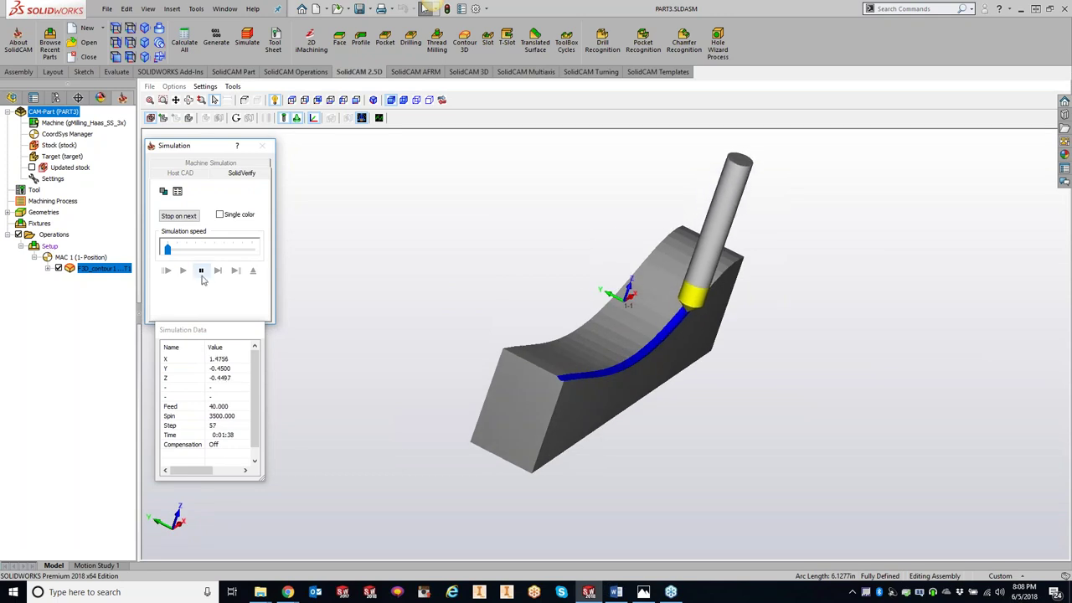
pyautogui.click(262, 147)
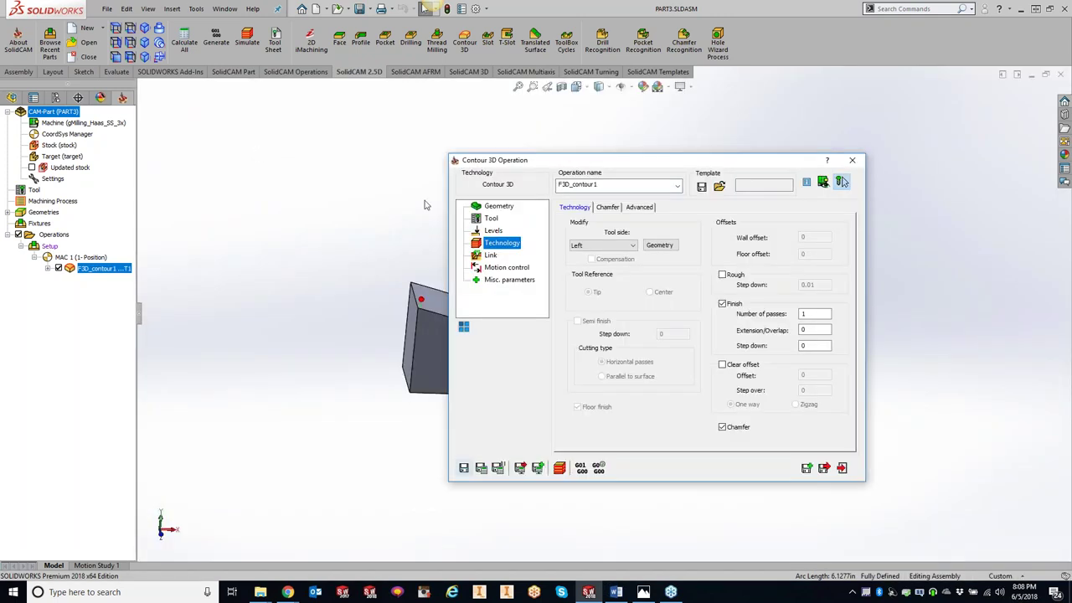
# - Show contour1 on the part, then reverse the 1-Chain direction and confirm
pyautogui.click(494, 208)
pyautogui.click(584, 248)
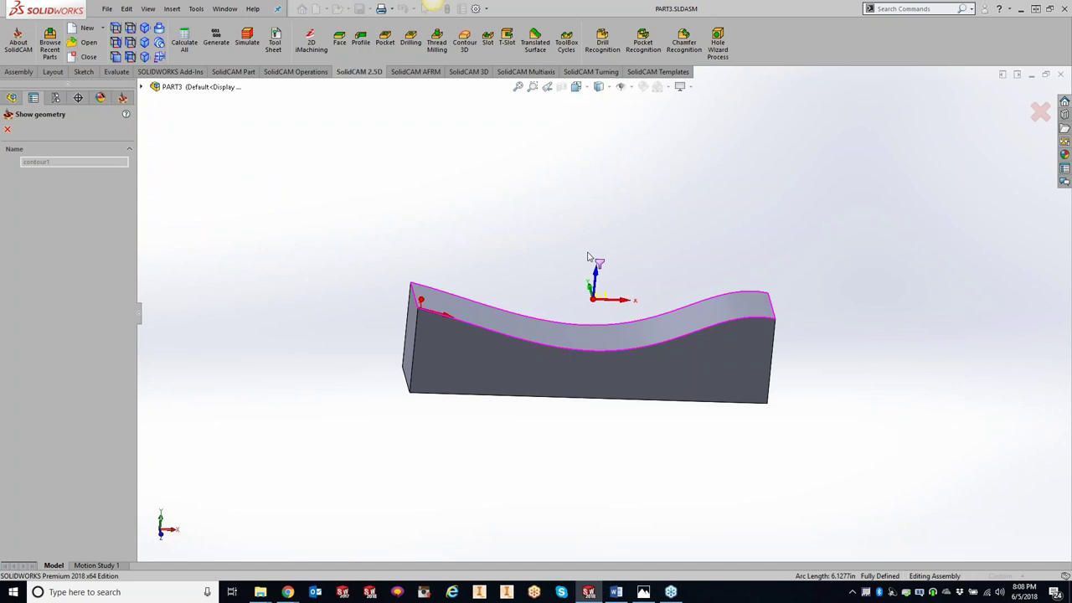
pyautogui.click(9, 131)
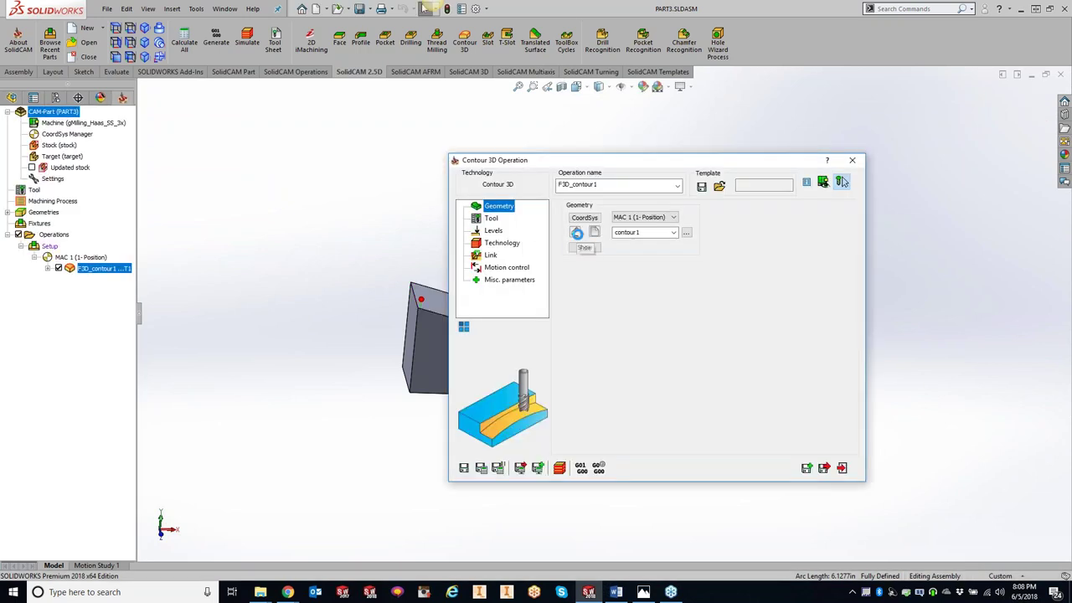
pyautogui.rightClick(54, 302)
pyautogui.click(85, 345)
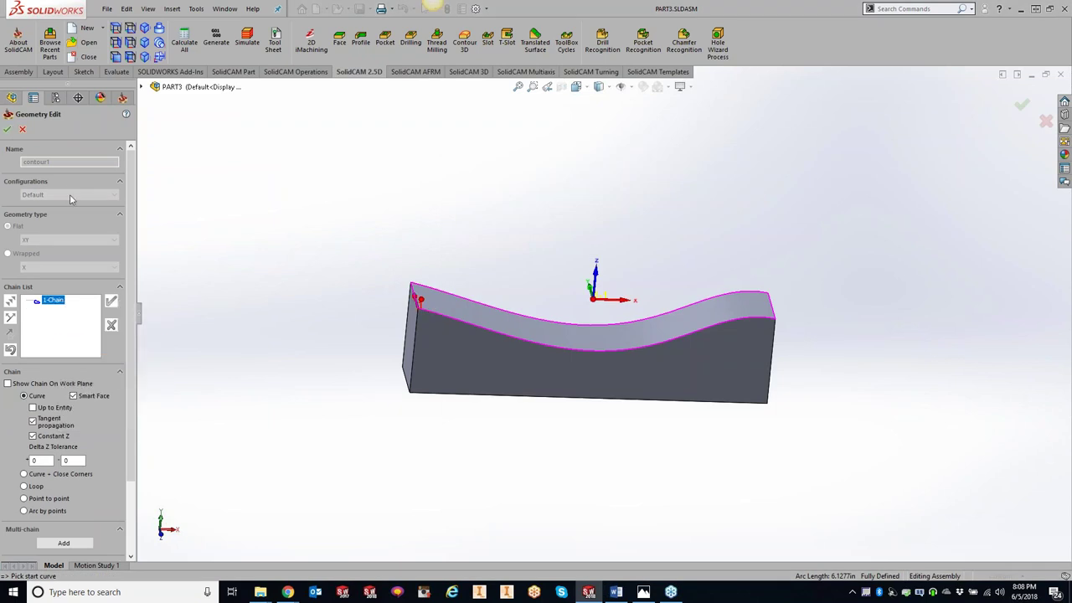
pyautogui.click(7, 129)
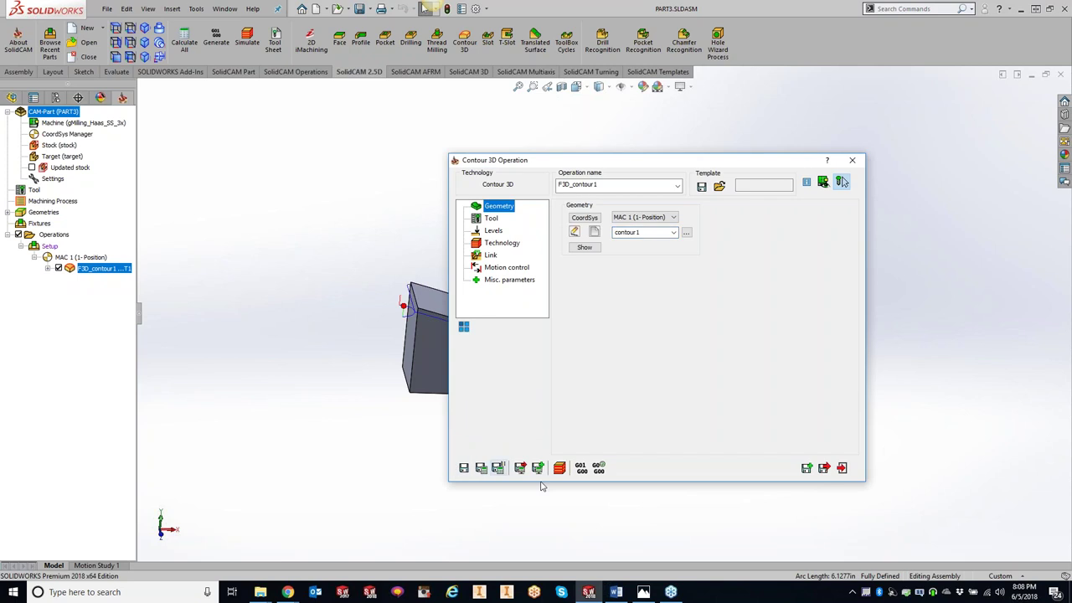
pyautogui.click(560, 468)
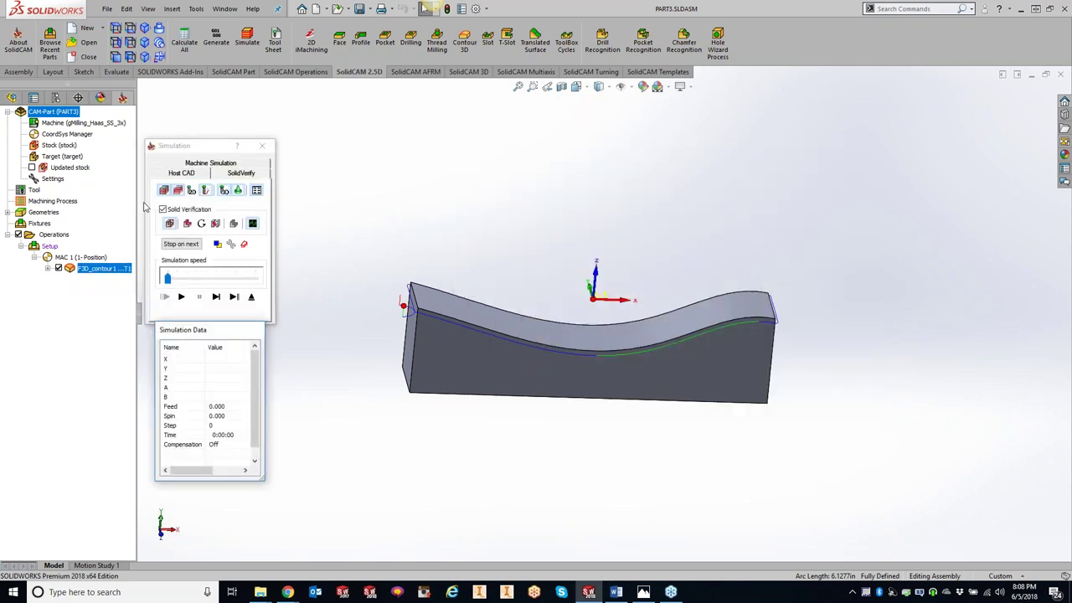
pyautogui.click(232, 177)
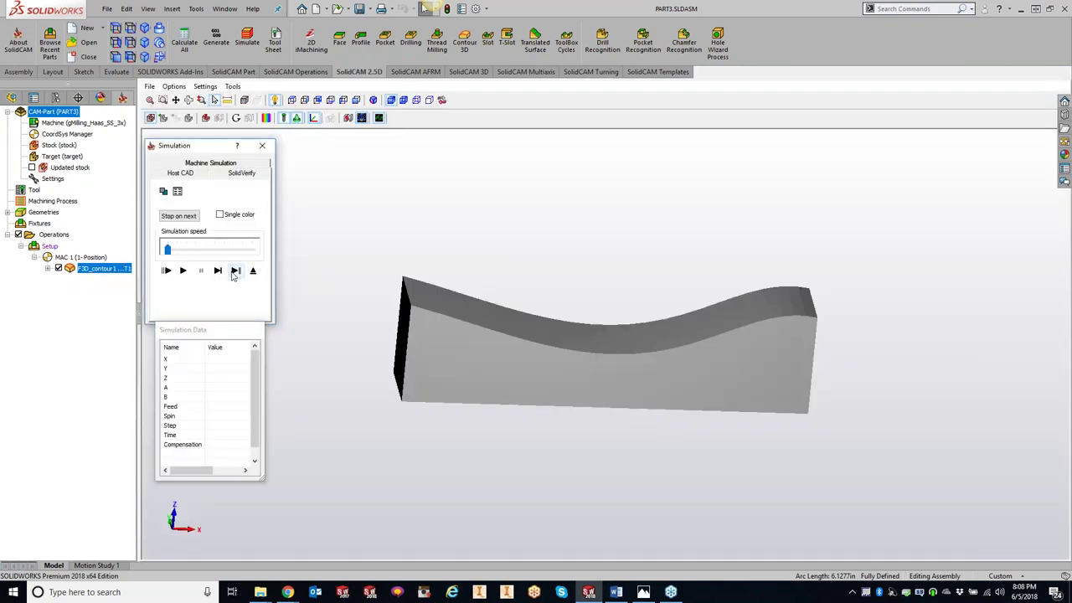
pyautogui.click(183, 269)
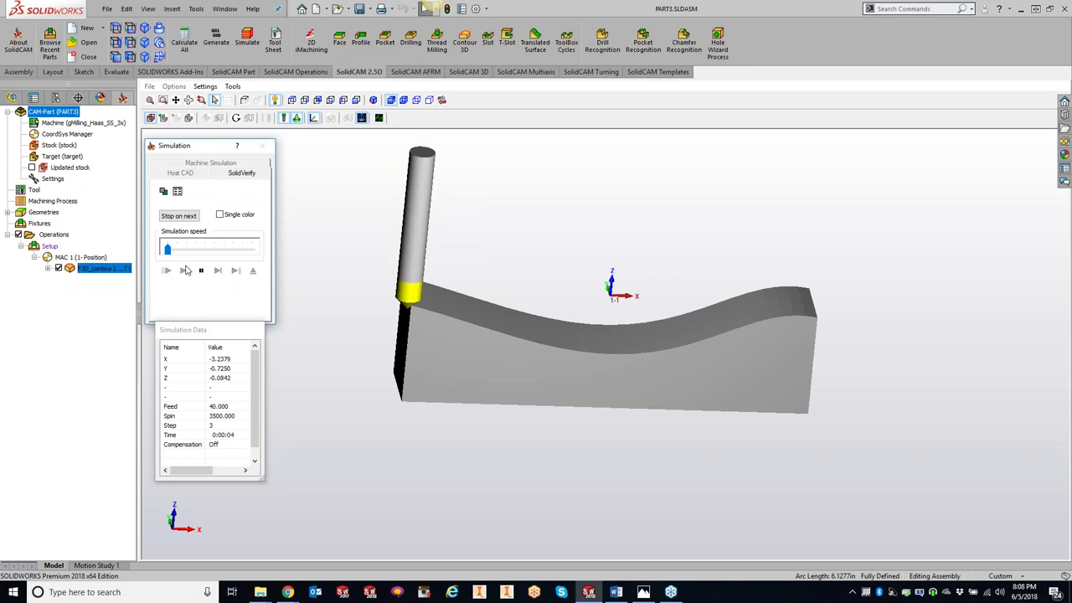
pyautogui.moveTo(377, 335); pyautogui.dragTo(578, 413, button='middle')
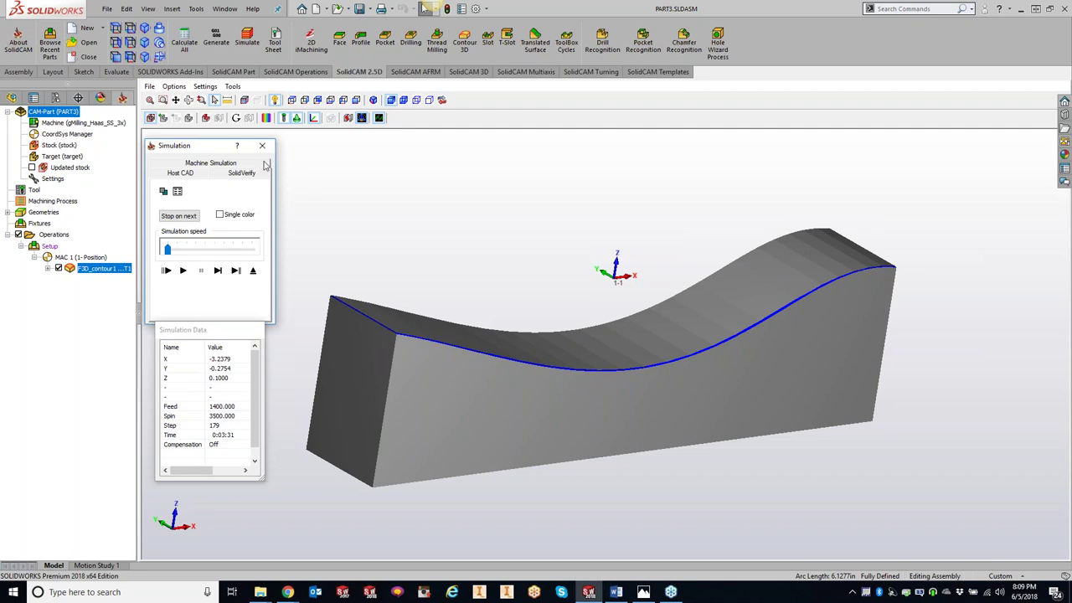
pyautogui.click(263, 147)
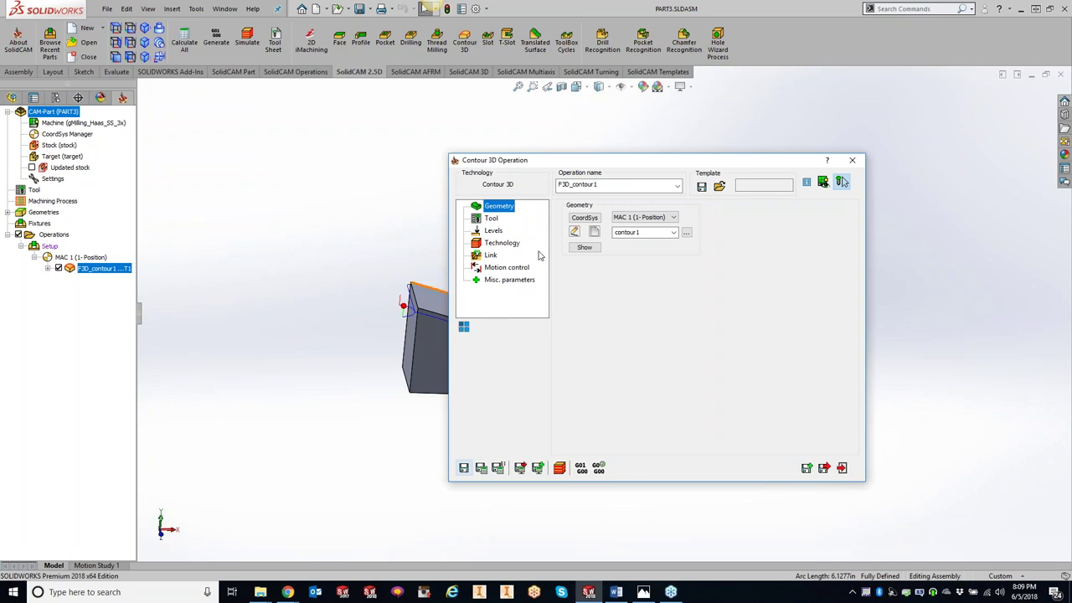
# - Reverse the 1-Chain direction in the contour geometry edit and confirm
pyautogui.click(575, 233)
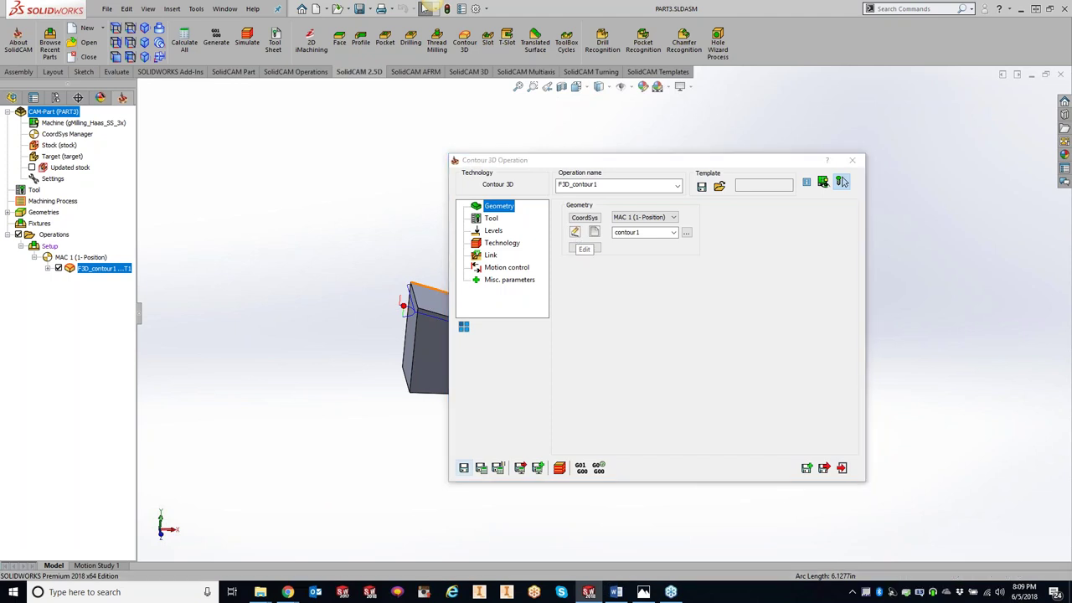
pyautogui.rightClick(55, 303)
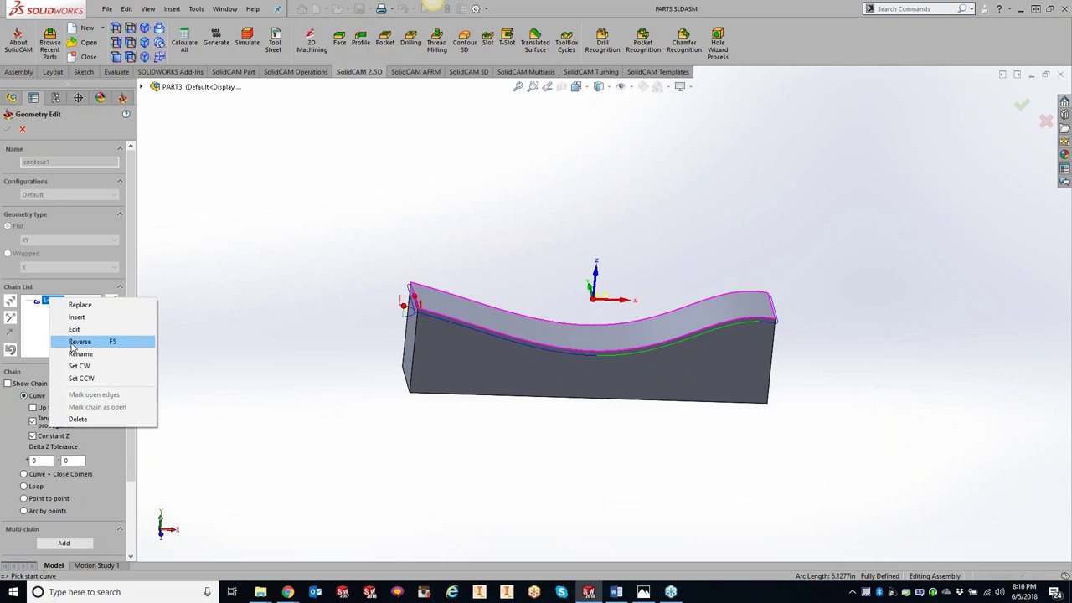
pyautogui.click(73, 341)
pyautogui.click(9, 129)
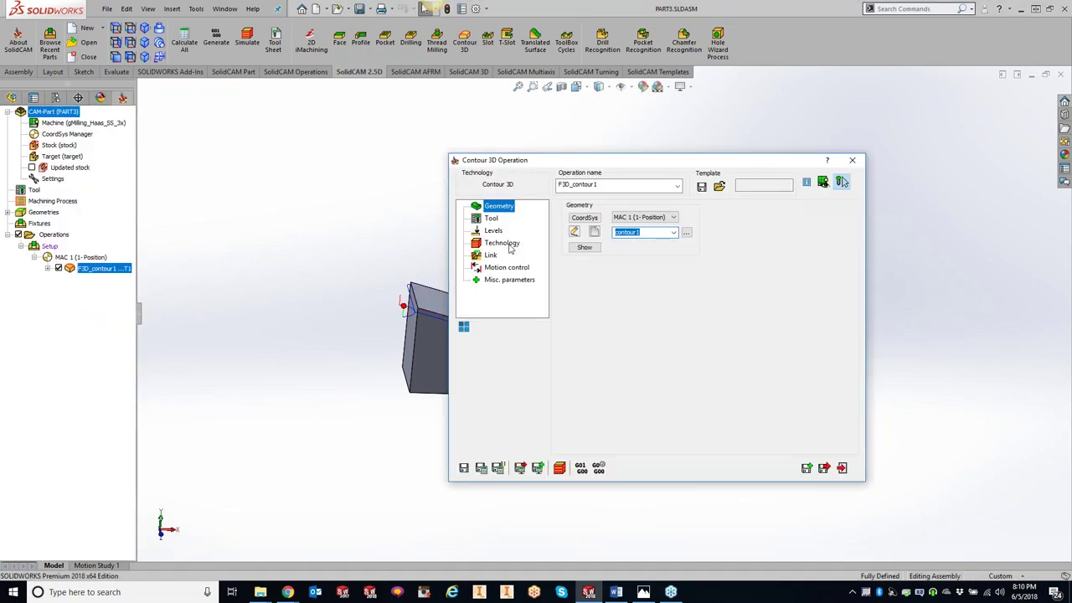
# - Reverse the chain again in the Technology page's Modify Geometry panel
pyautogui.click(510, 246)
pyautogui.click(668, 249)
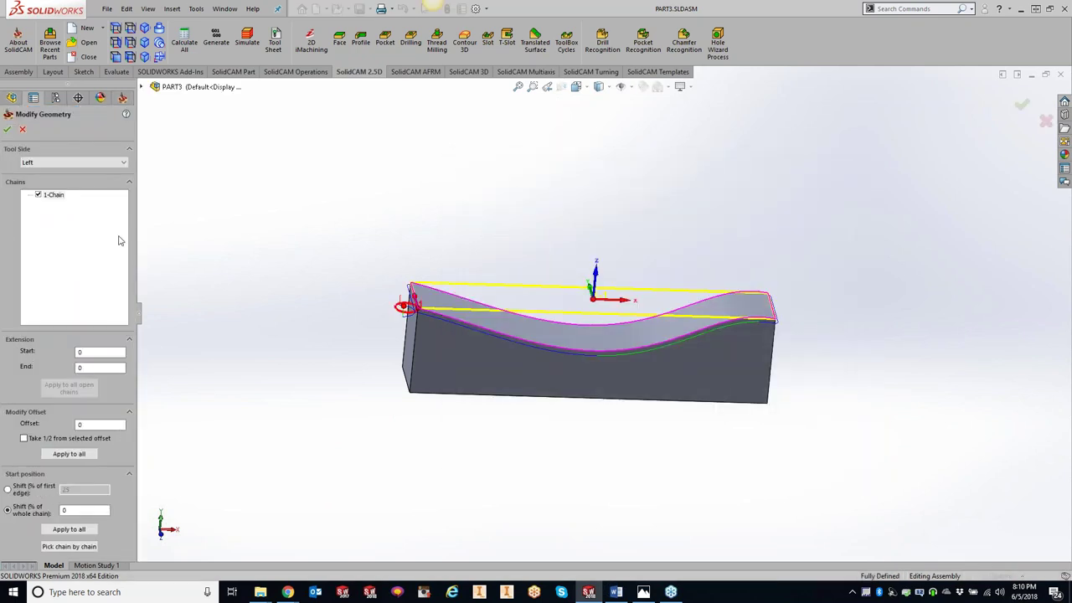
pyautogui.rightClick(55, 198)
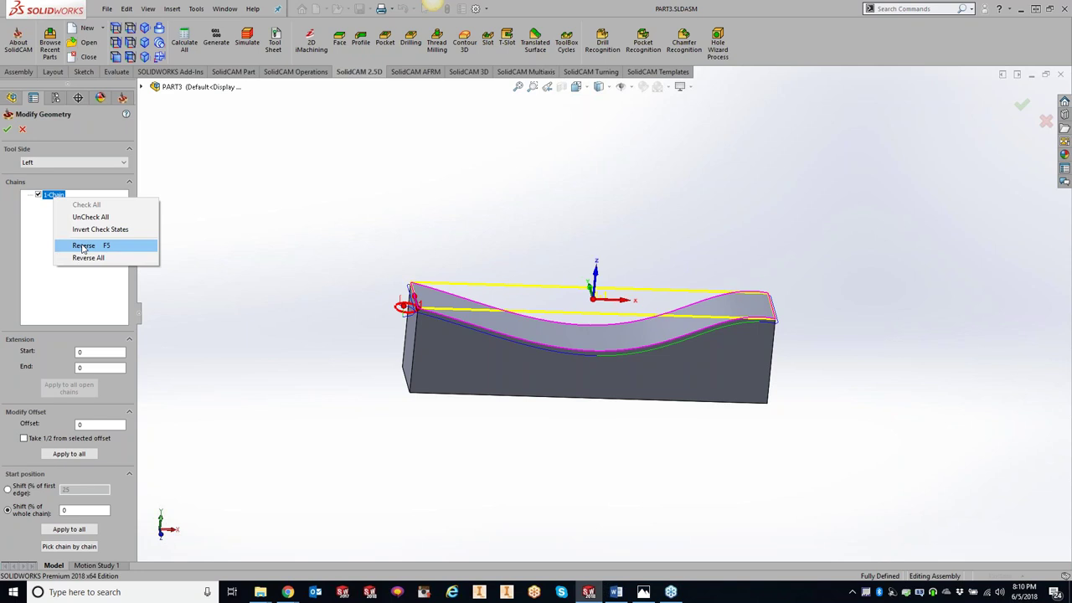
pyautogui.click(308, 270)
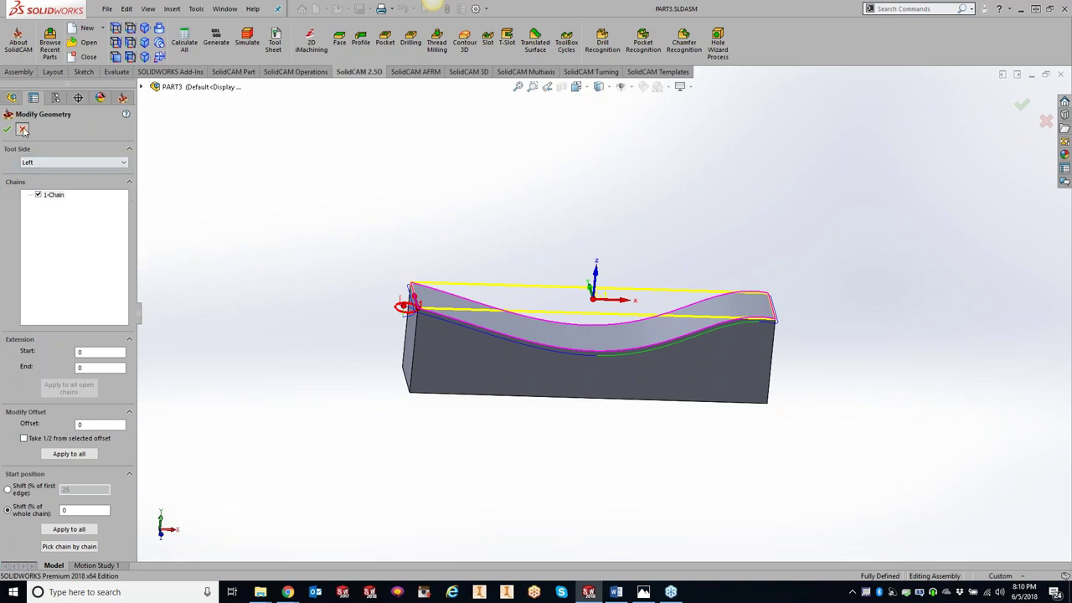
pyautogui.click(8, 129)
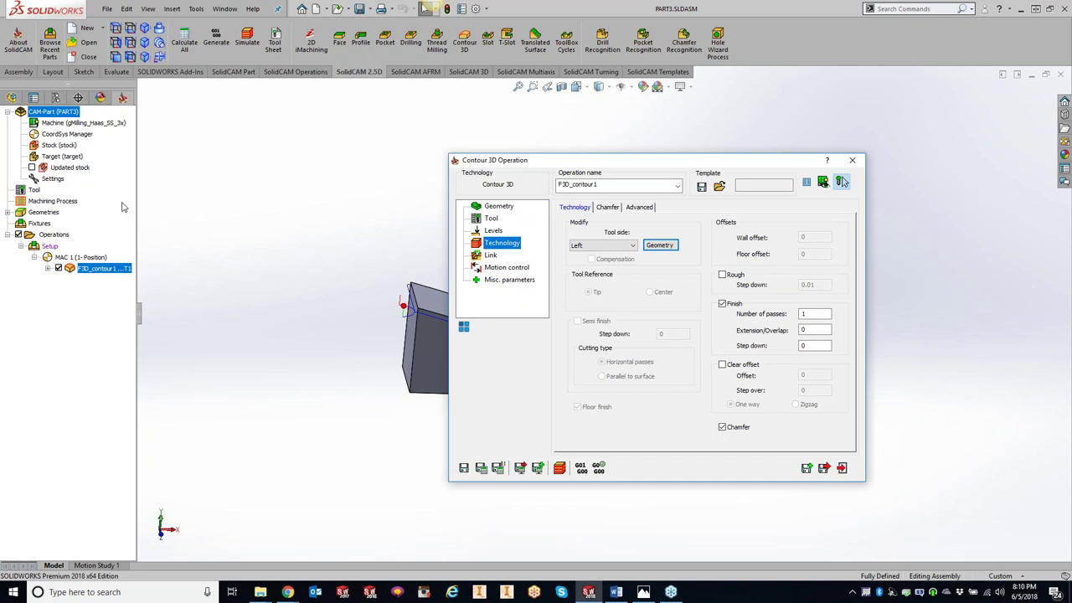
# - Close the Contour 3D settings and open contour1 of F3D_contour1 for editing
pyautogui.click(852, 160)
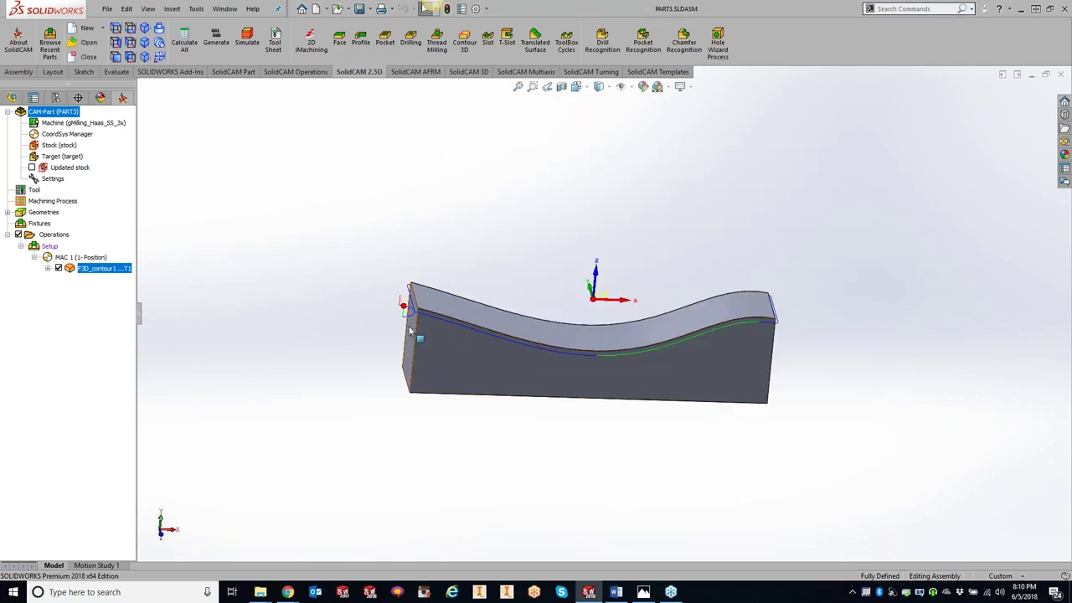
pyautogui.click(47, 268)
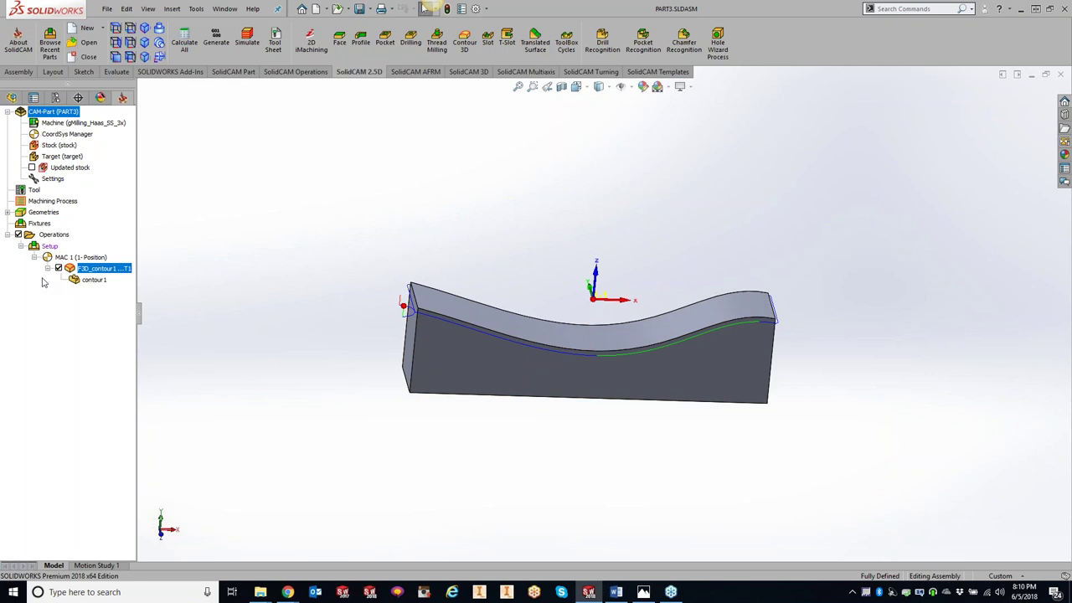
pyautogui.rightClick(93, 282)
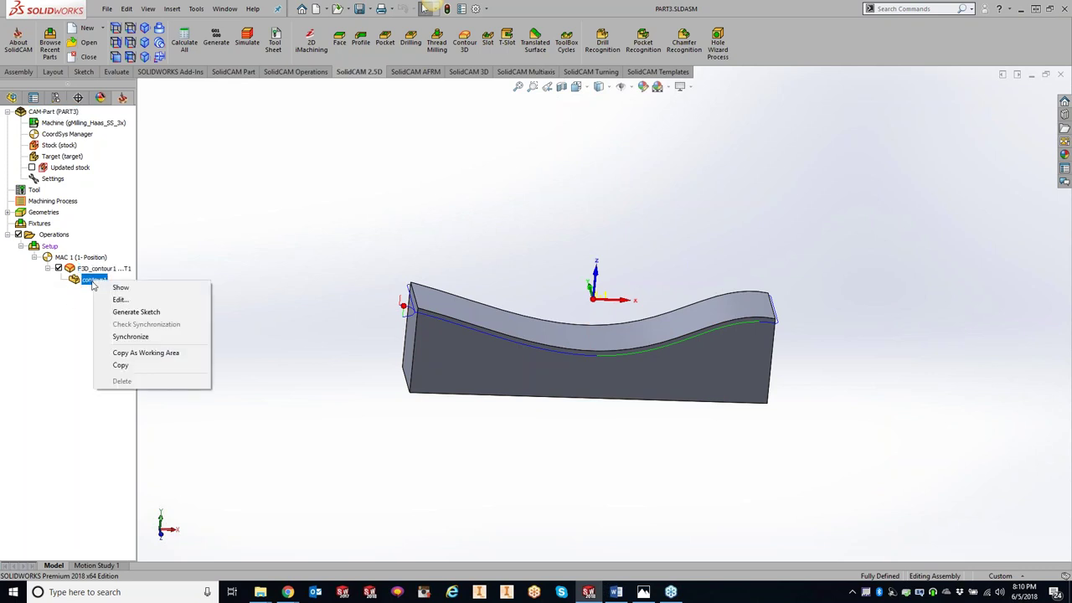
pyautogui.click(121, 302)
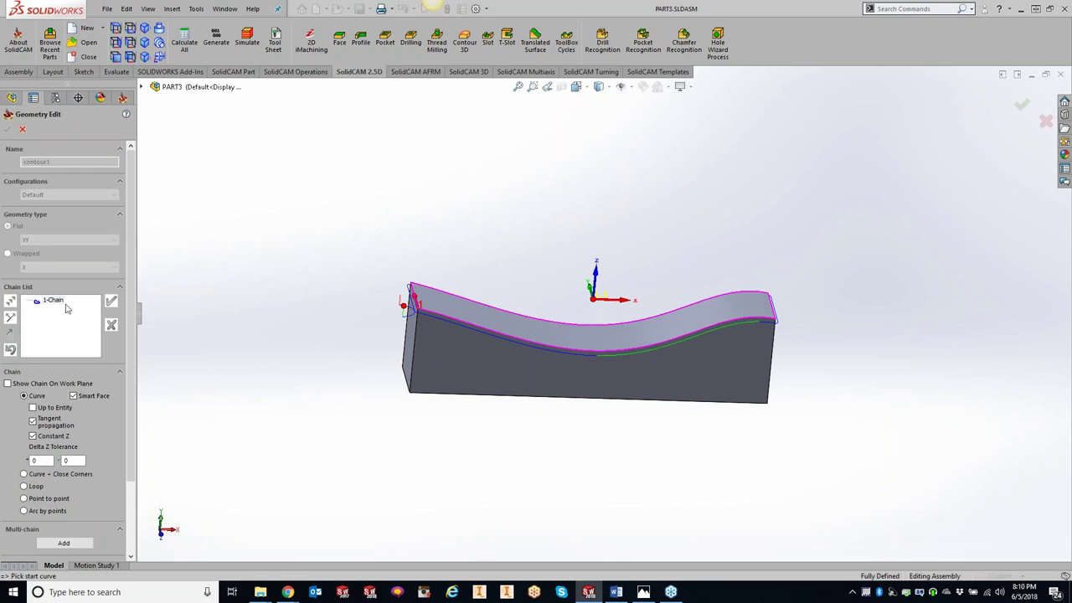
# - Cancel the 1-Chain edit without changes and close the PART3 document
pyautogui.rightClick(51, 304)
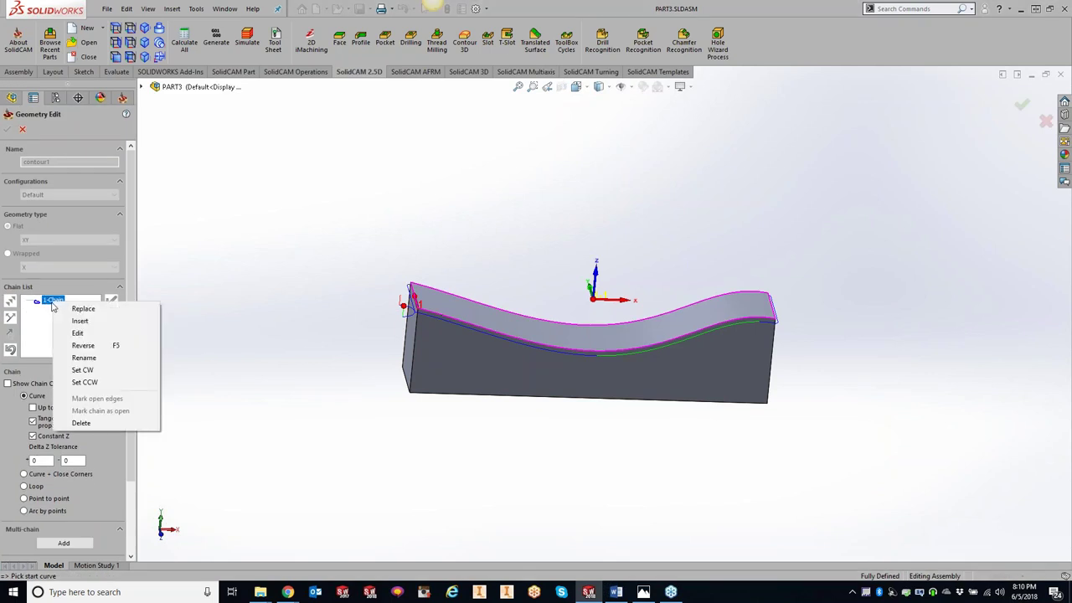
pyautogui.click(162, 189)
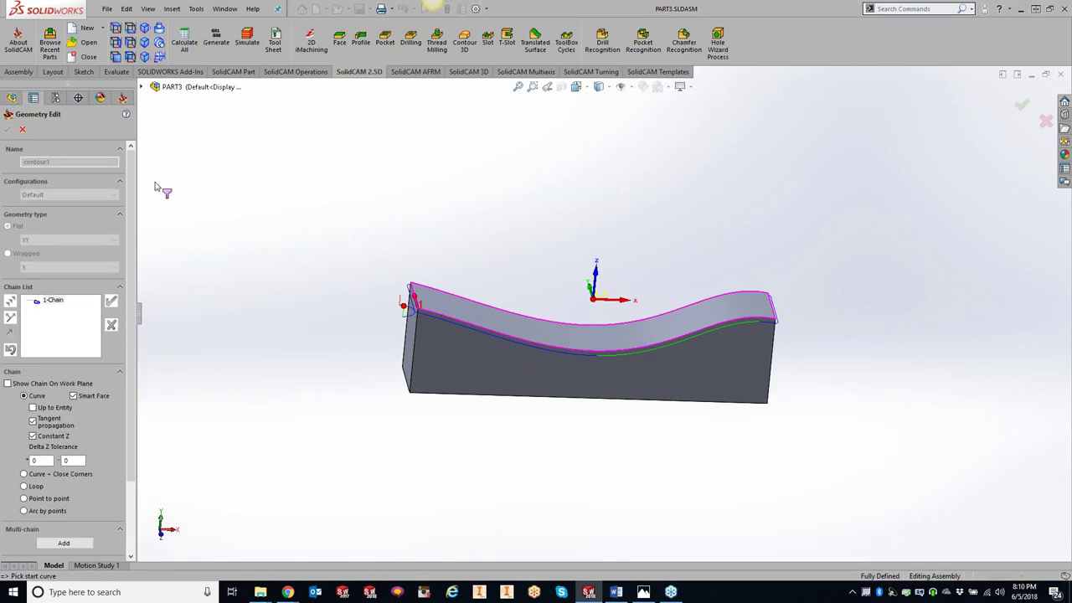
pyautogui.click(22, 131)
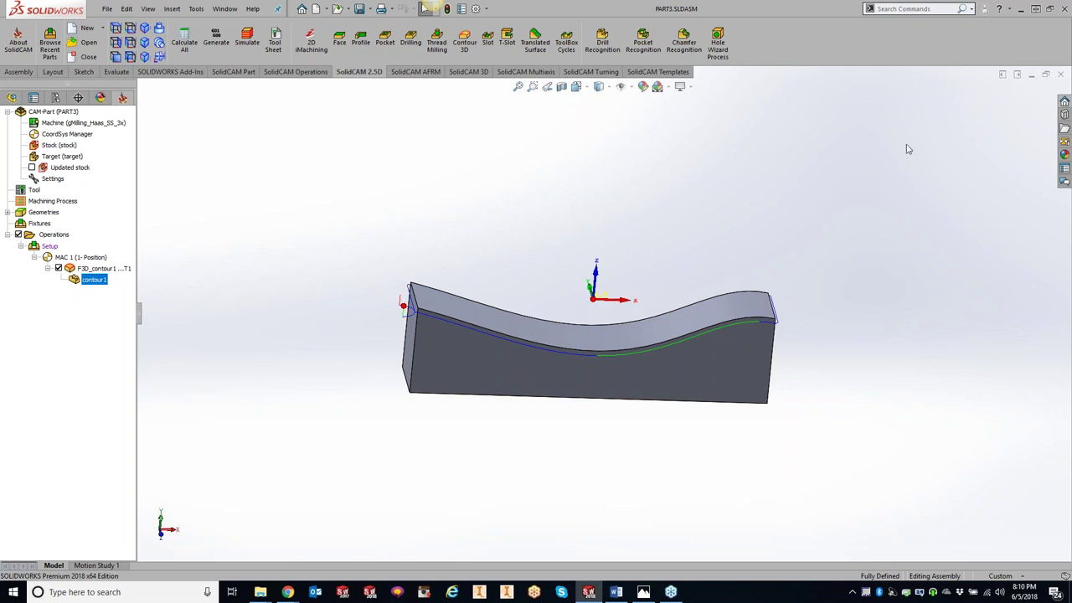
pyautogui.click(1061, 74)
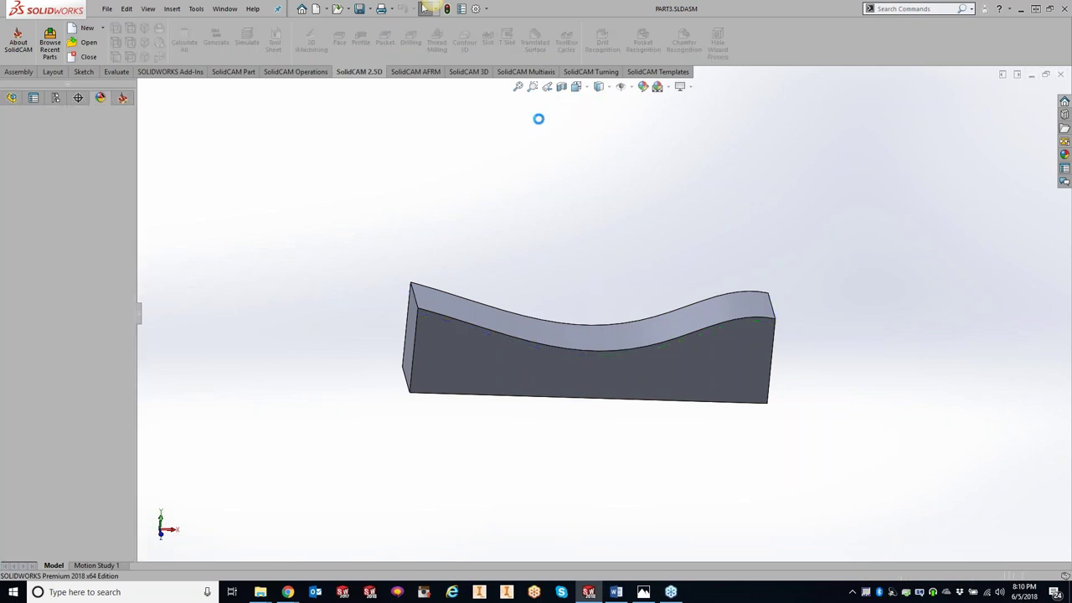
# - Load the HSM_2 CAM-Part from SolidCAM's Browse Recent Parts list
pyautogui.click(154, 10)
pyautogui.moveTo(176, 52)
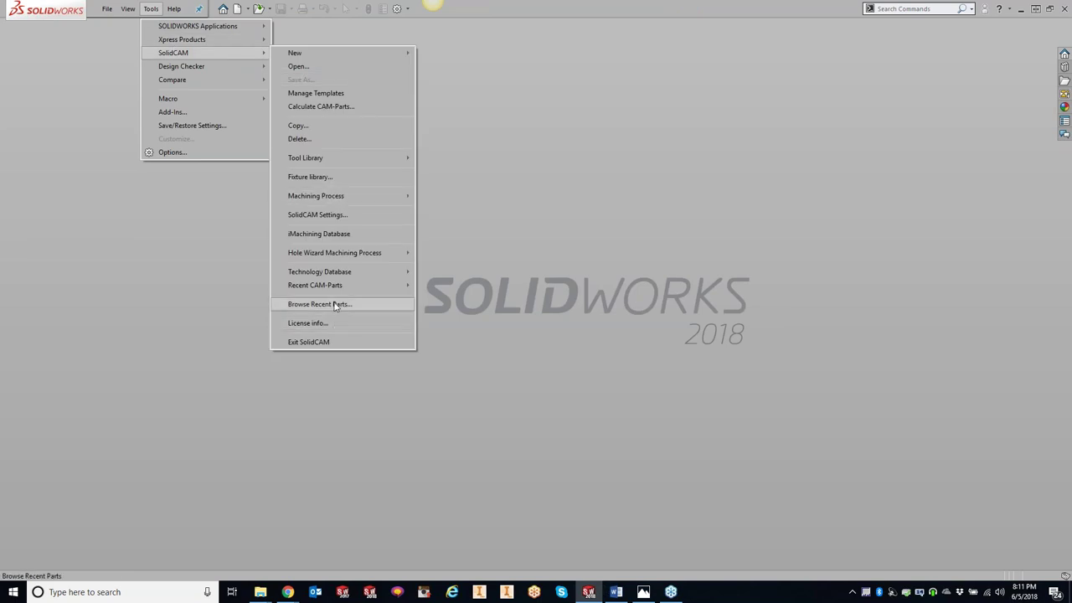
pyautogui.click(336, 305)
pyautogui.doubleClick(406, 323)
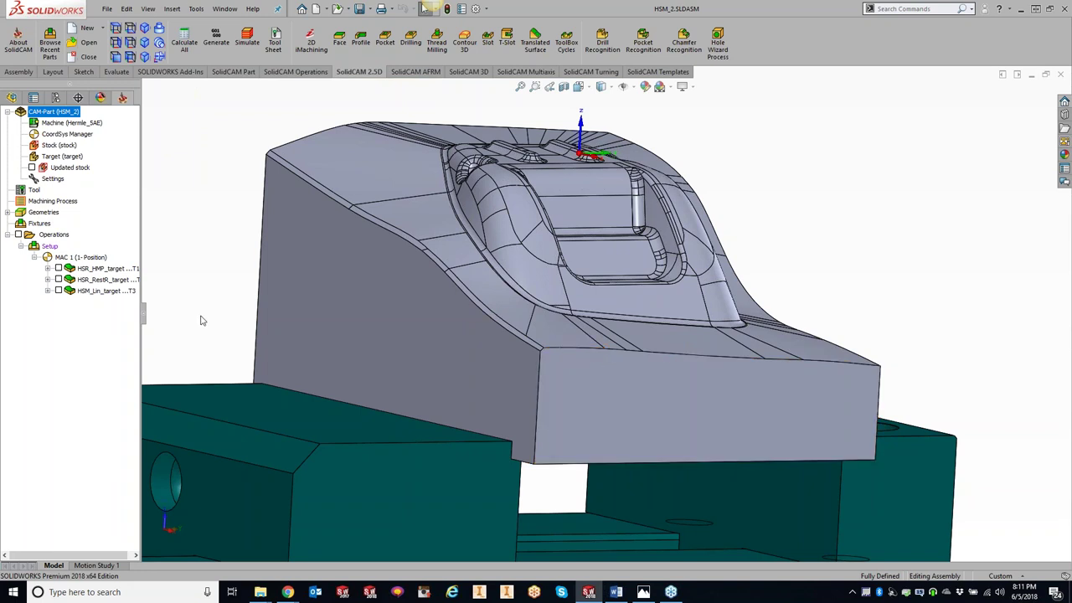
# - Highlight DesignModel's Chamfer1 edges, then return to the SolidCAM 3D machining commands
pyautogui.click(12, 98)
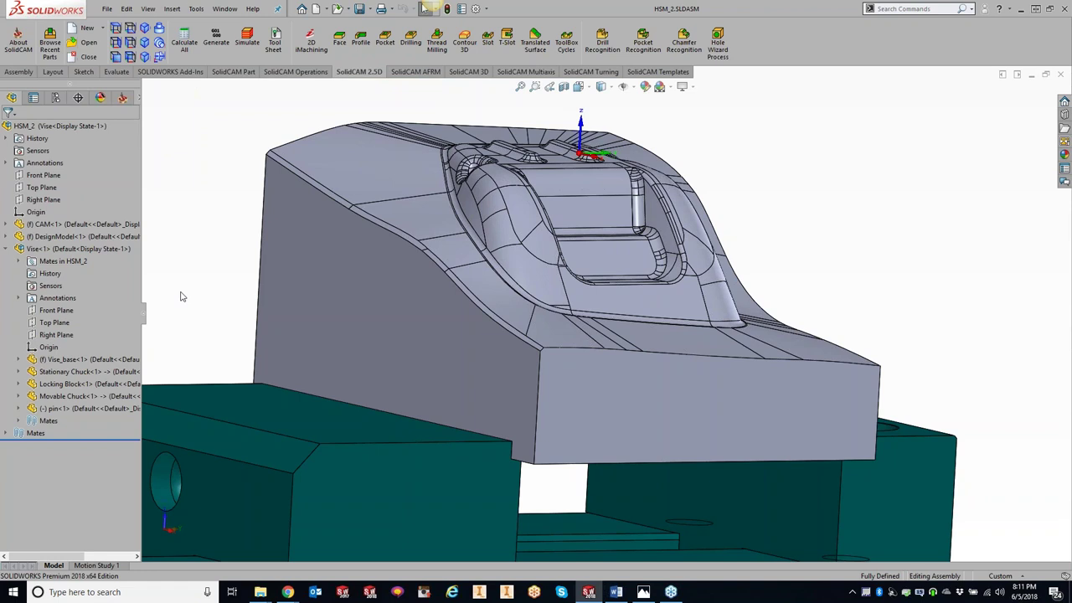
pyautogui.rightClick(65, 238)
pyautogui.click(7, 237)
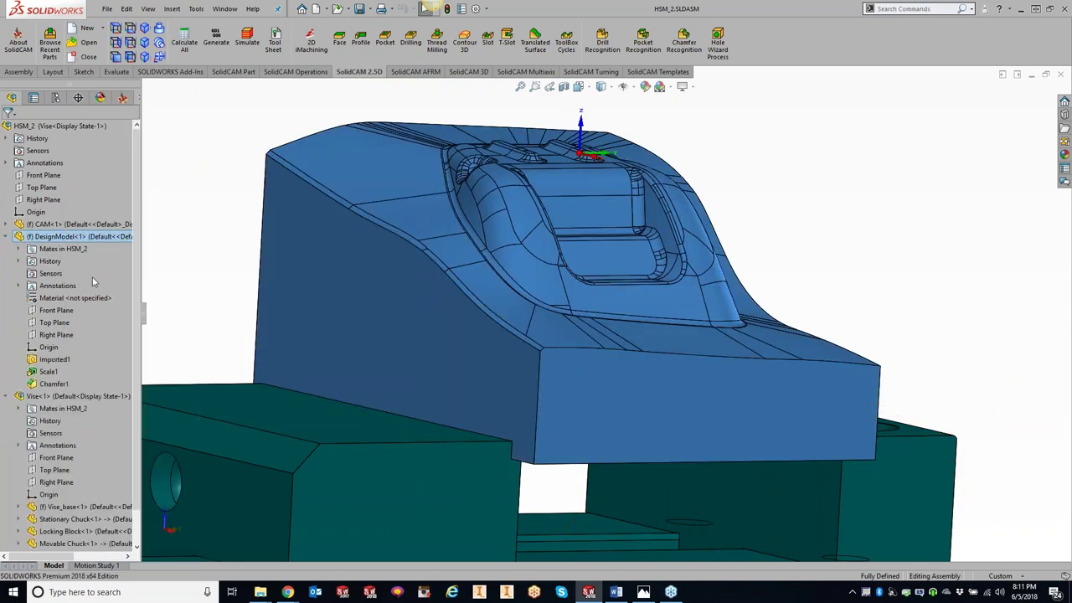
pyautogui.click(54, 384)
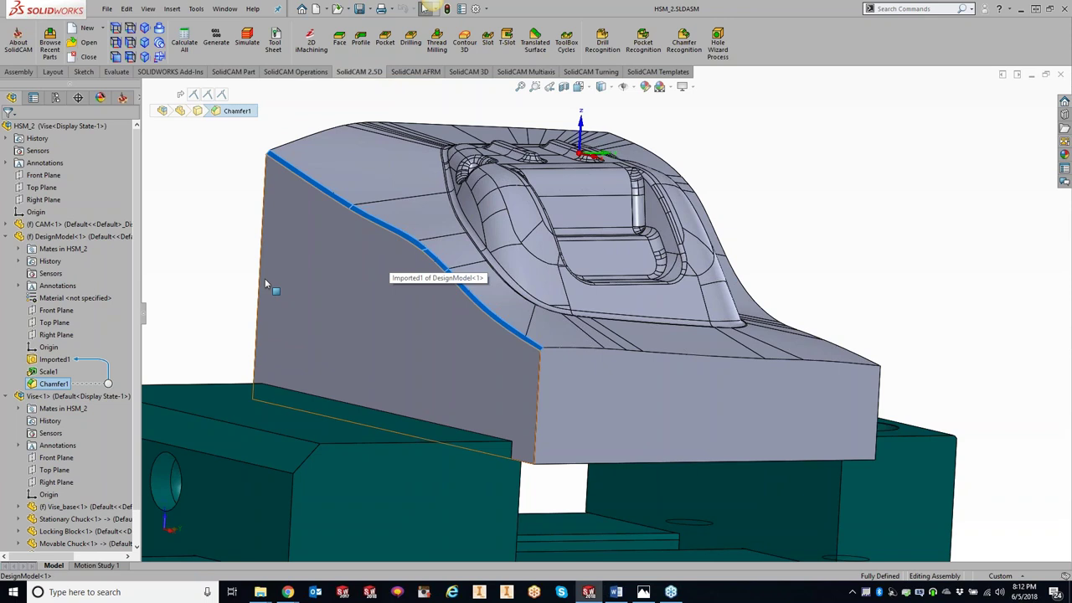
pyautogui.click(216, 216)
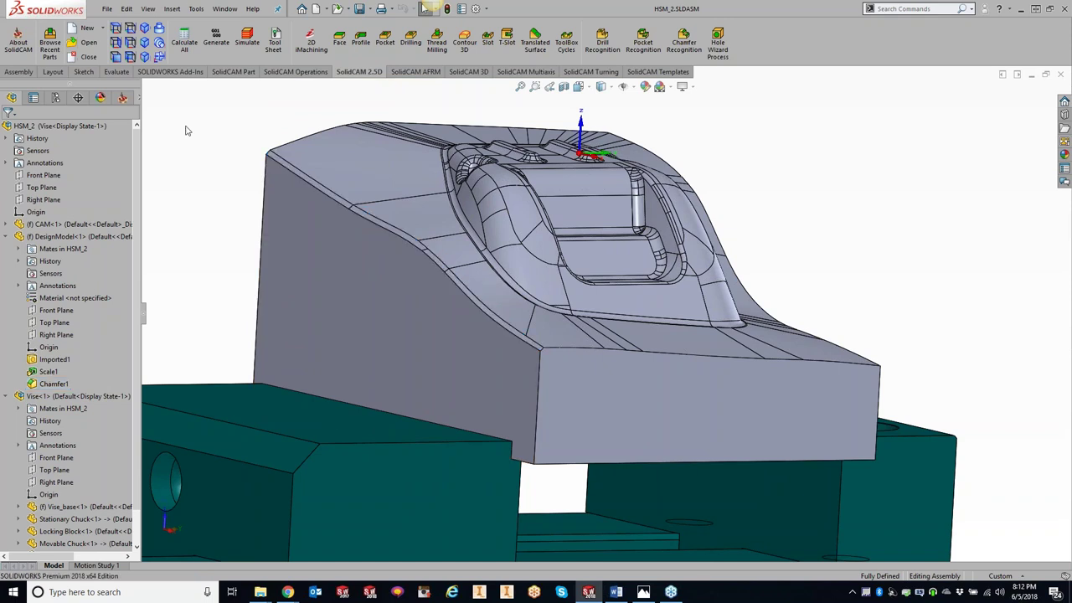
pyautogui.click(122, 97)
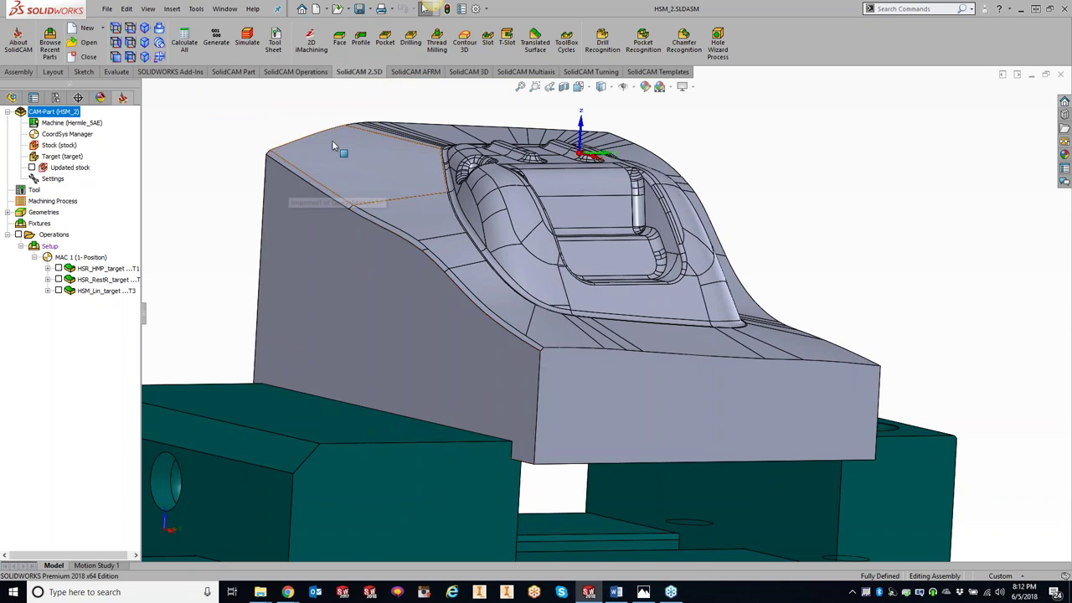
pyautogui.click(473, 73)
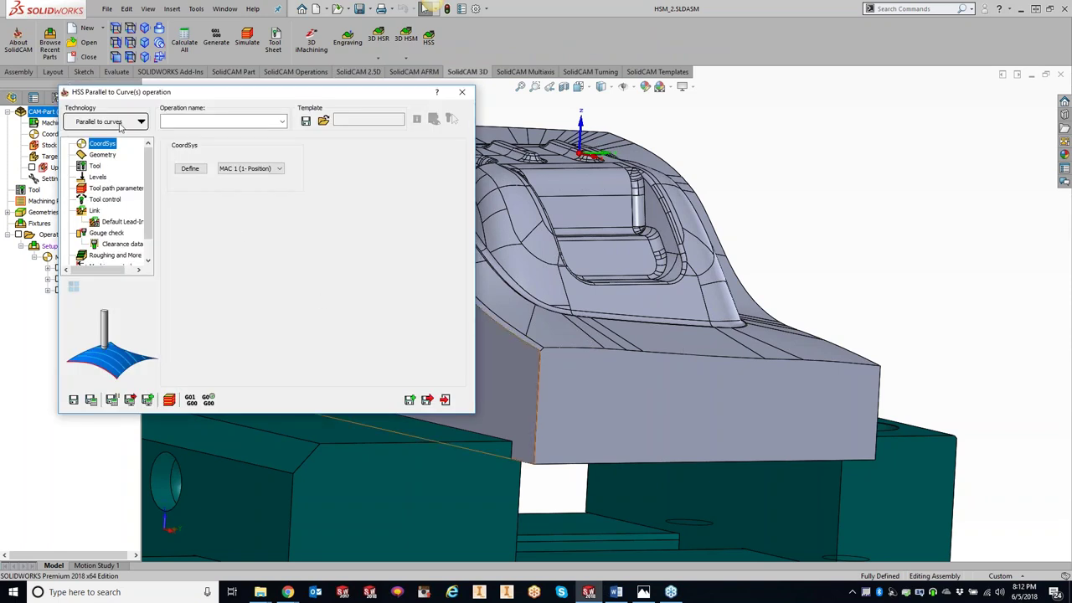
# - Pick the four chamfer-strip faces as a new drive surface, saved as faces3
pyautogui.click(104, 156)
pyautogui.click(201, 174)
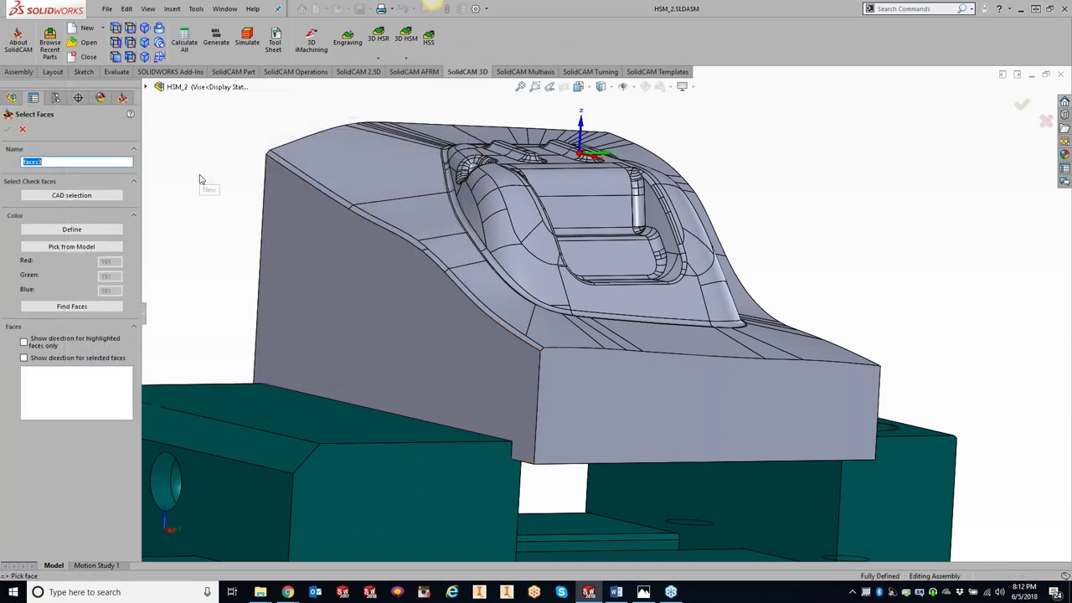
pyautogui.scroll(-5, 448, 279)
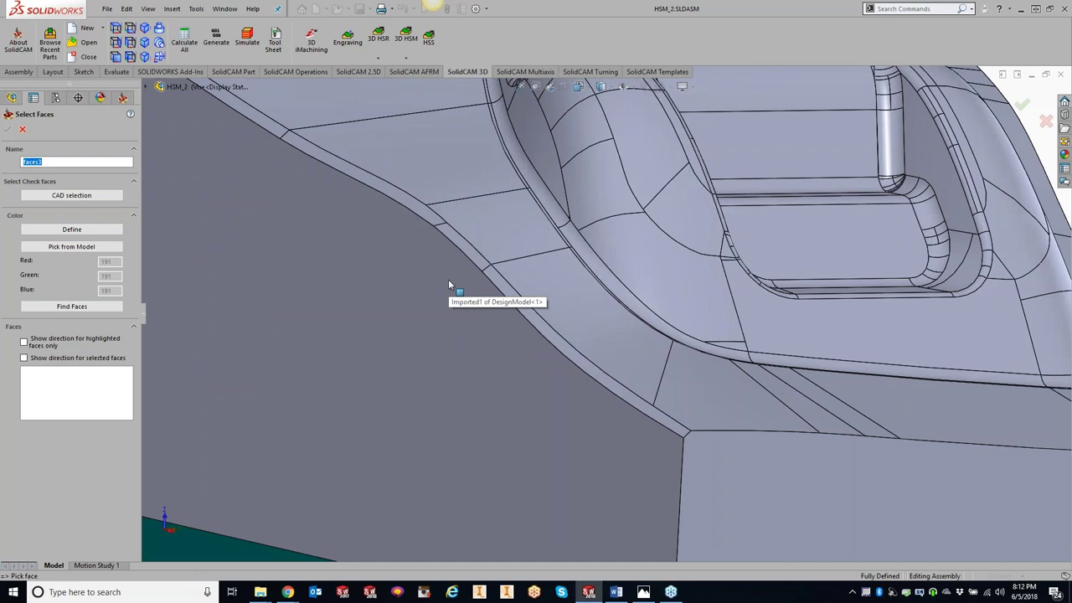
pyautogui.click(512, 299)
pyautogui.click(471, 258)
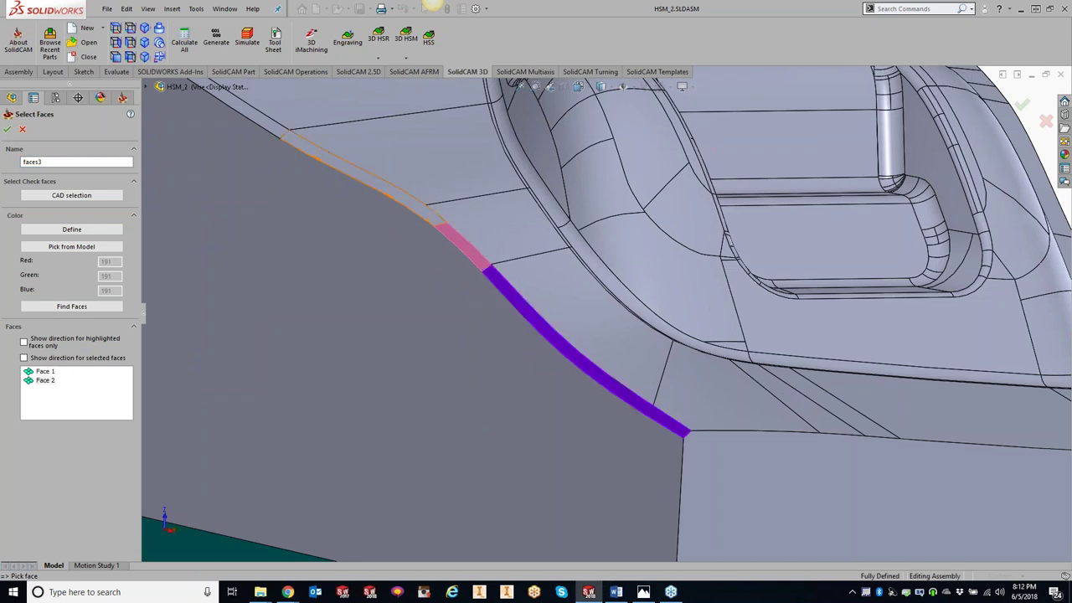
pyautogui.click(303, 149)
pyautogui.click(269, 128)
pyautogui.scroll(5, 333, 210)
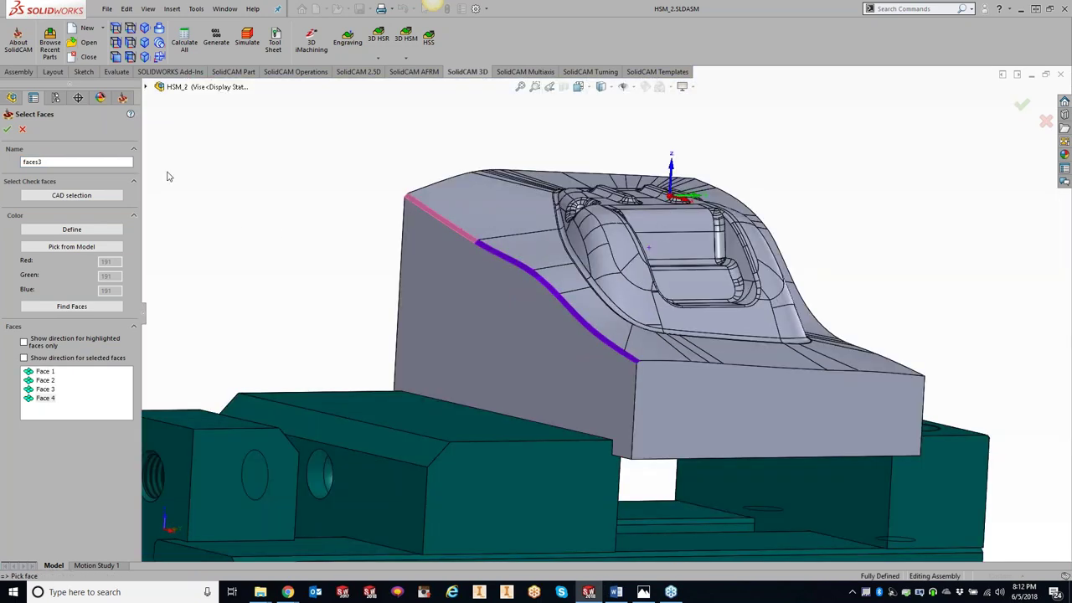
pyautogui.click(8, 129)
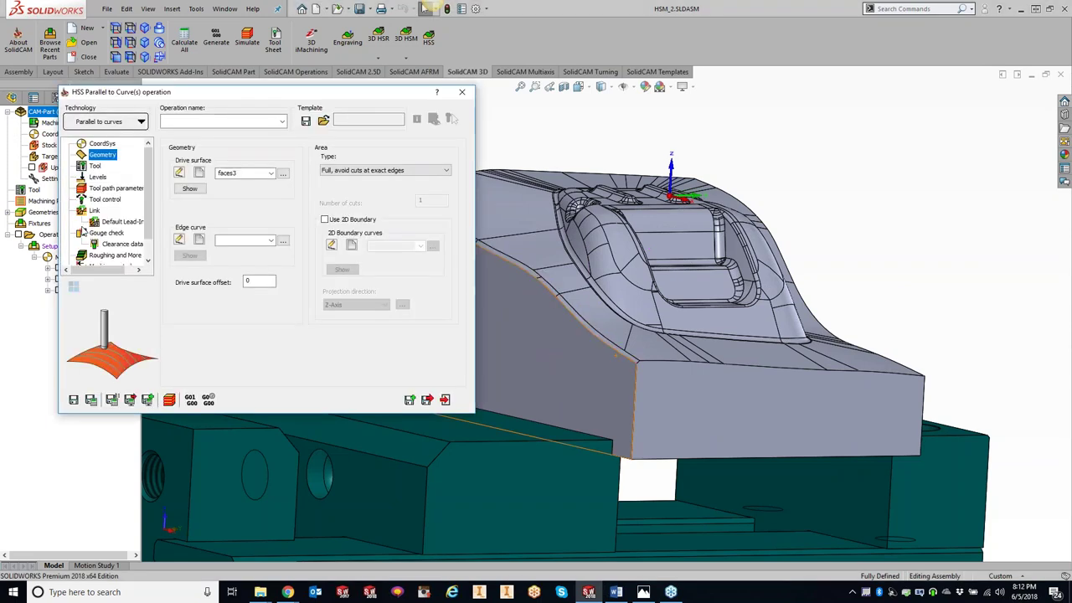
# - Pick the chamfer edge as the new edge curve contour4
pyautogui.click(199, 241)
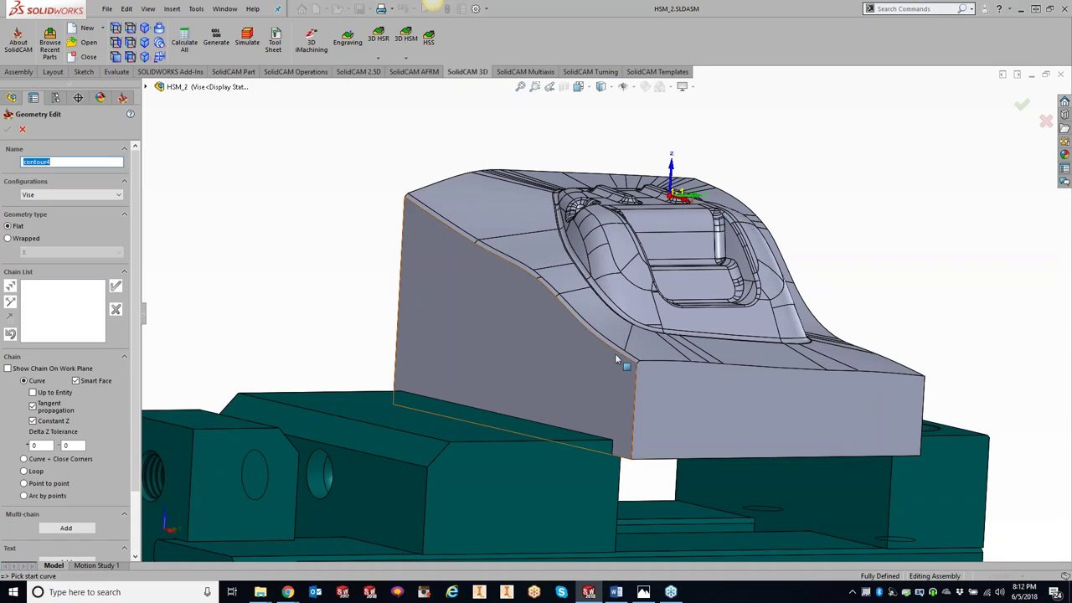
pyautogui.click(591, 335)
pyautogui.click(116, 287)
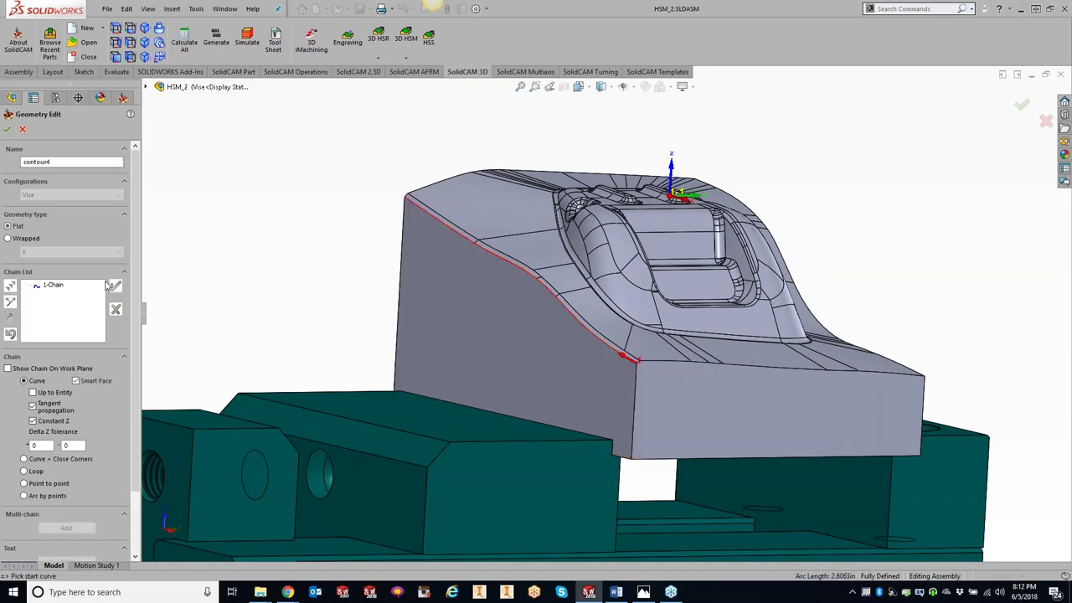
pyautogui.click(7, 129)
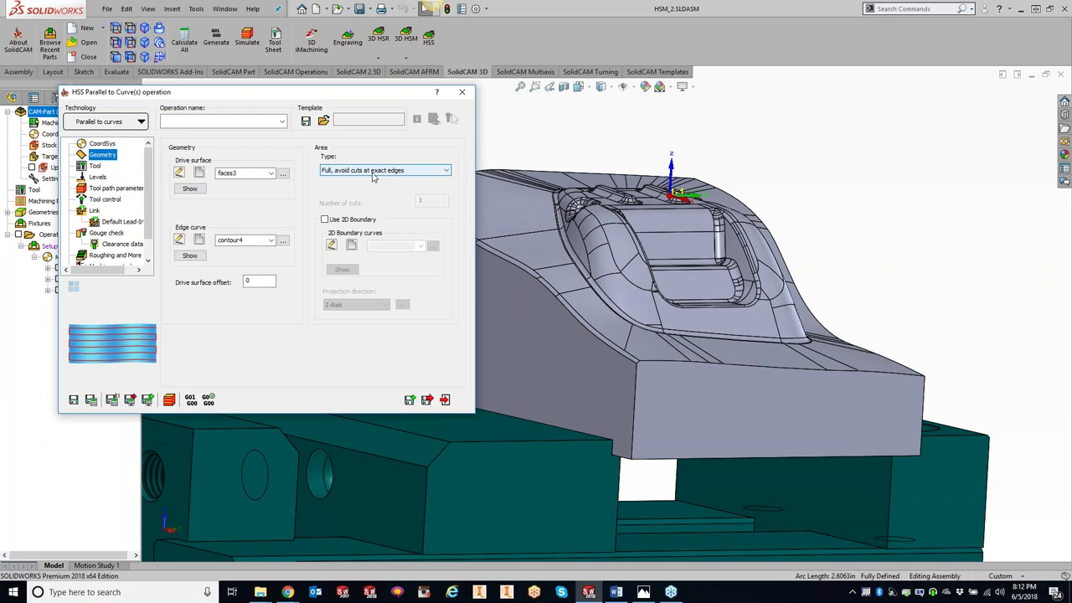
# - Set Area Type to Determined by number of cuts and begin selecting a tool
pyautogui.click(373, 174)
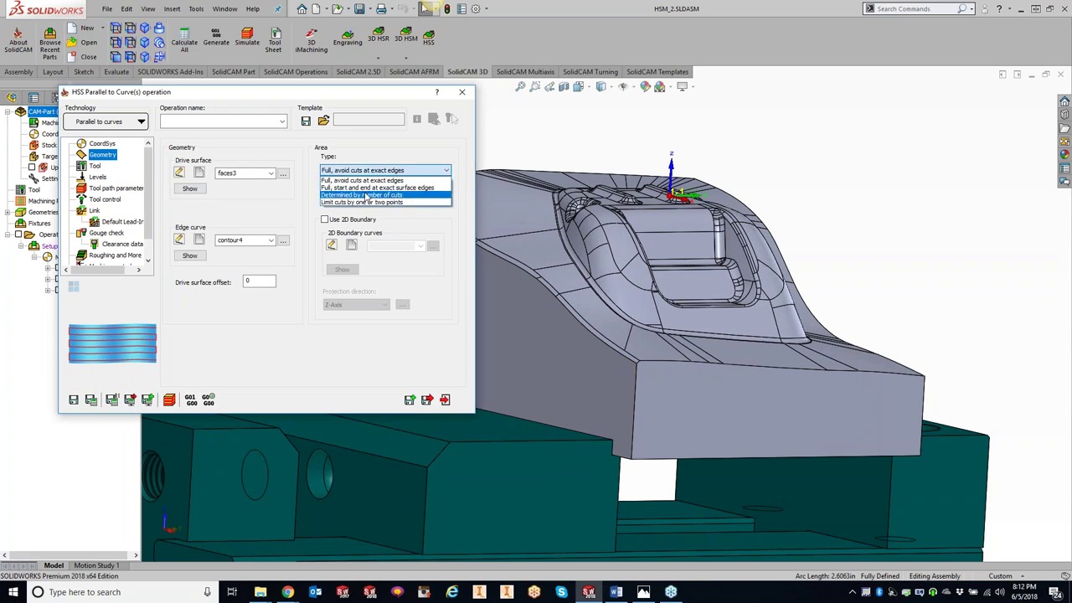
pyautogui.click(366, 196)
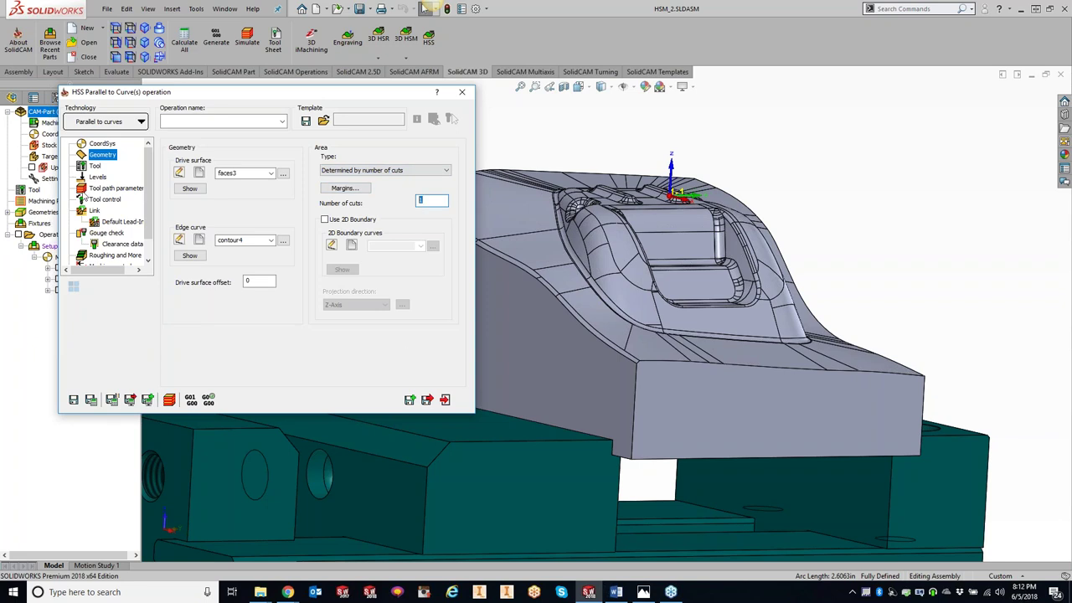
pyautogui.click(94, 166)
pyautogui.click(240, 317)
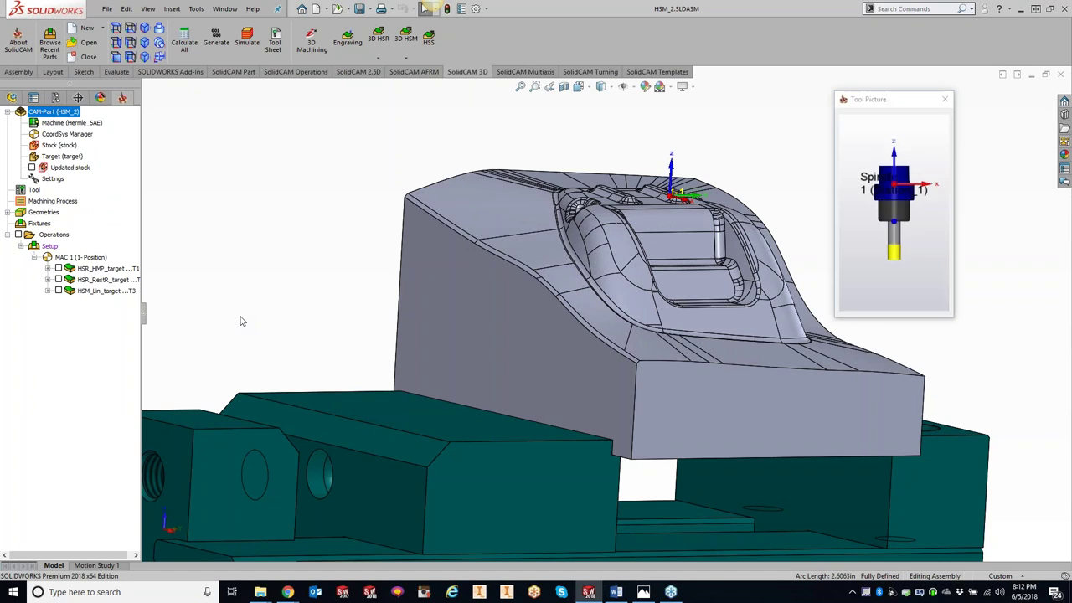
# - Preview the taper mill, then assign tool 7 to HSS_ParC_faces3
pyautogui.click(64, 218)
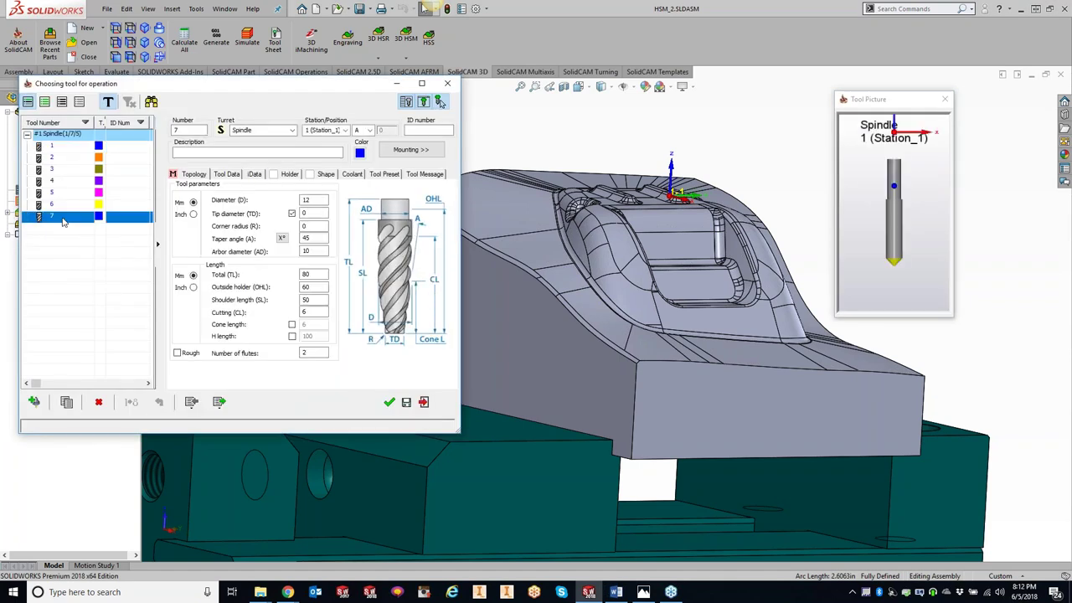
pyautogui.click(917, 268)
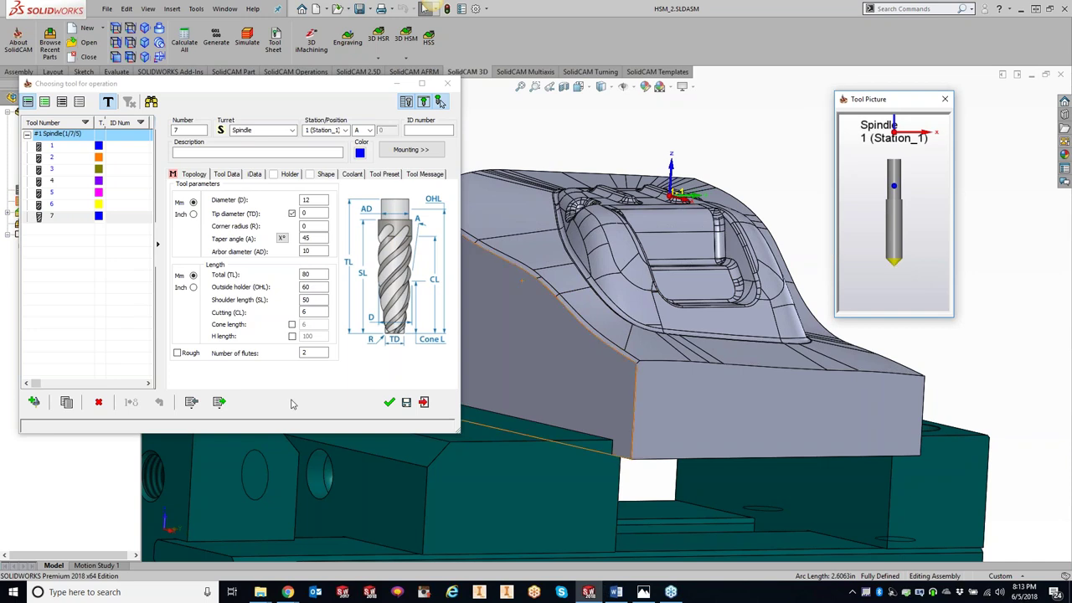
pyautogui.click(34, 403)
pyautogui.click(34, 403)
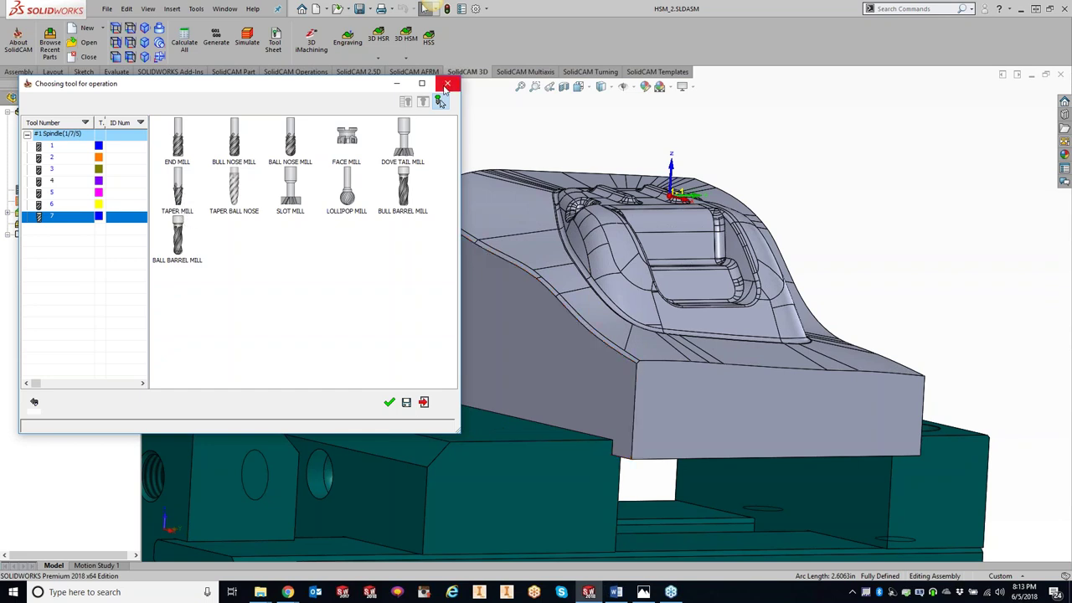
pyautogui.click(448, 83)
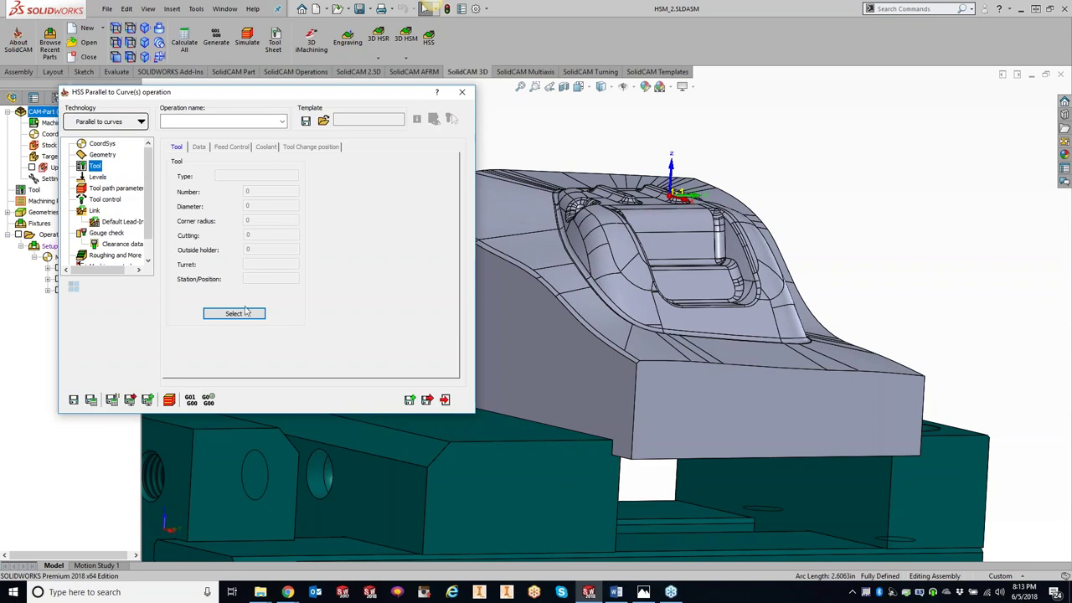
pyautogui.click(246, 315)
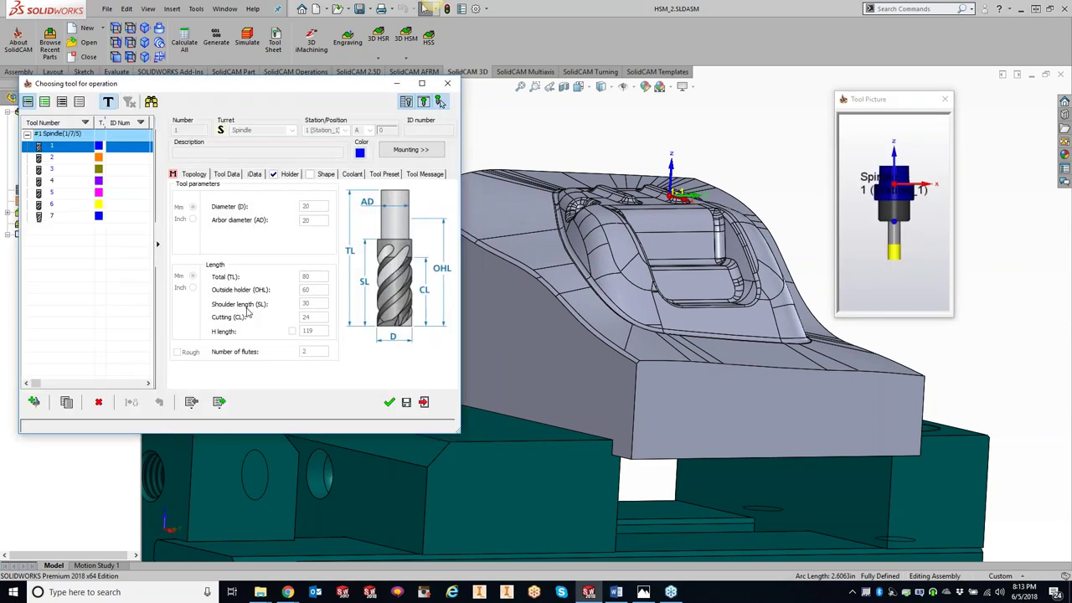
pyautogui.doubleClick(96, 216)
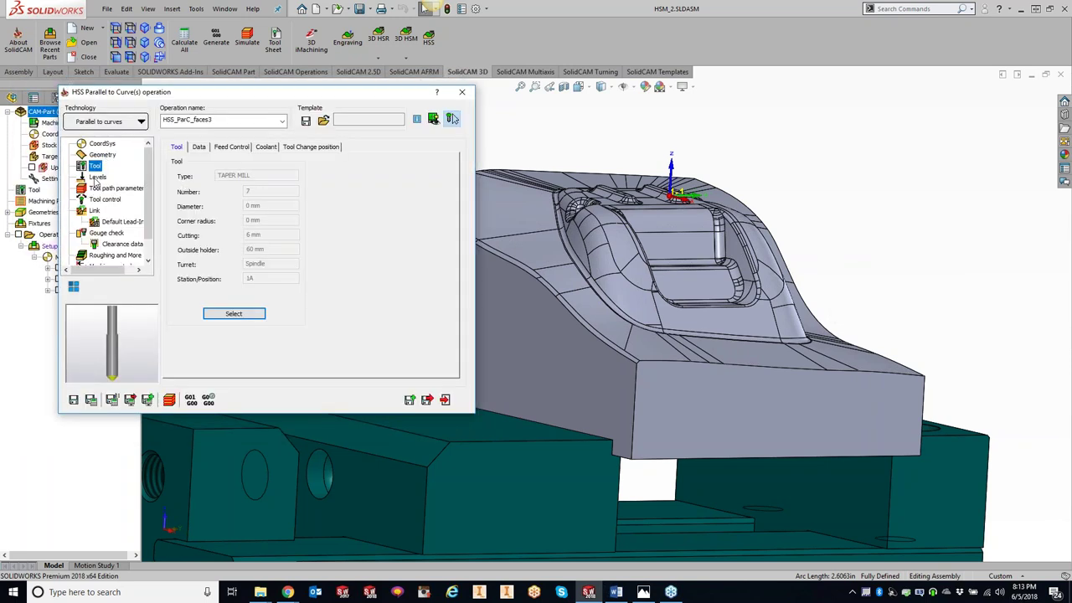
pyautogui.click(97, 177)
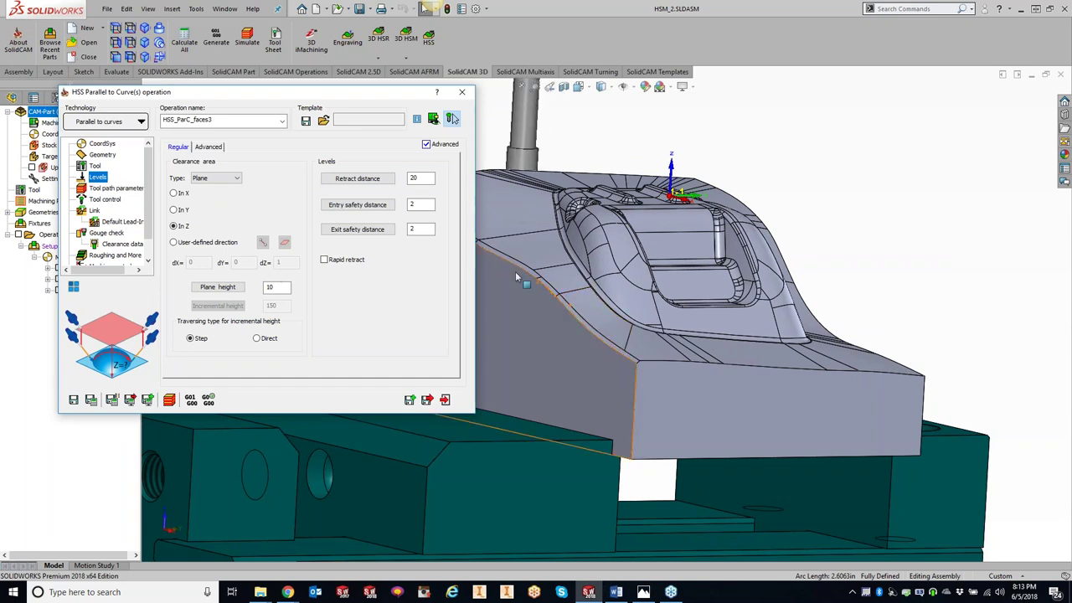
# - Set the Sorting cutting method to One way
pyautogui.click(109, 191)
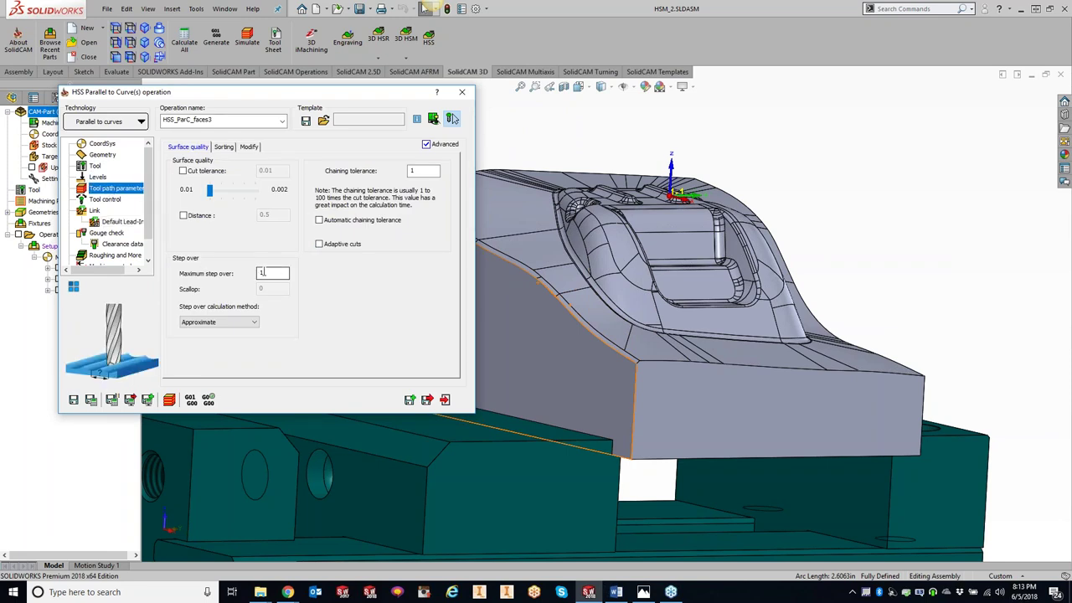
pyautogui.click(224, 148)
pyautogui.click(251, 173)
pyautogui.click(259, 183)
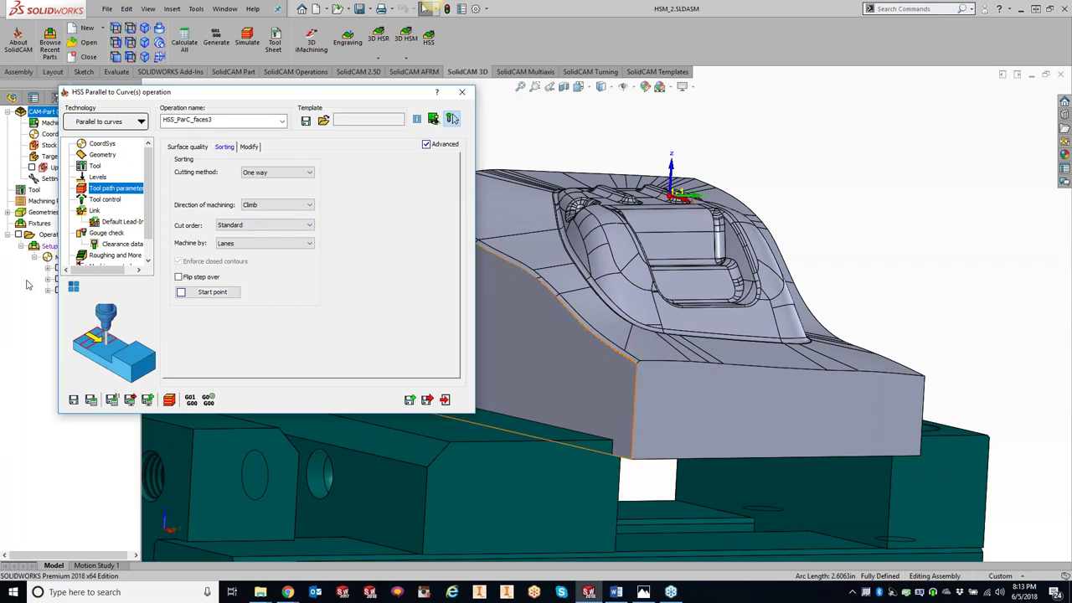
# - Save and calculate HSS_ParC_faces3, then start its simulation
pyautogui.click(108, 201)
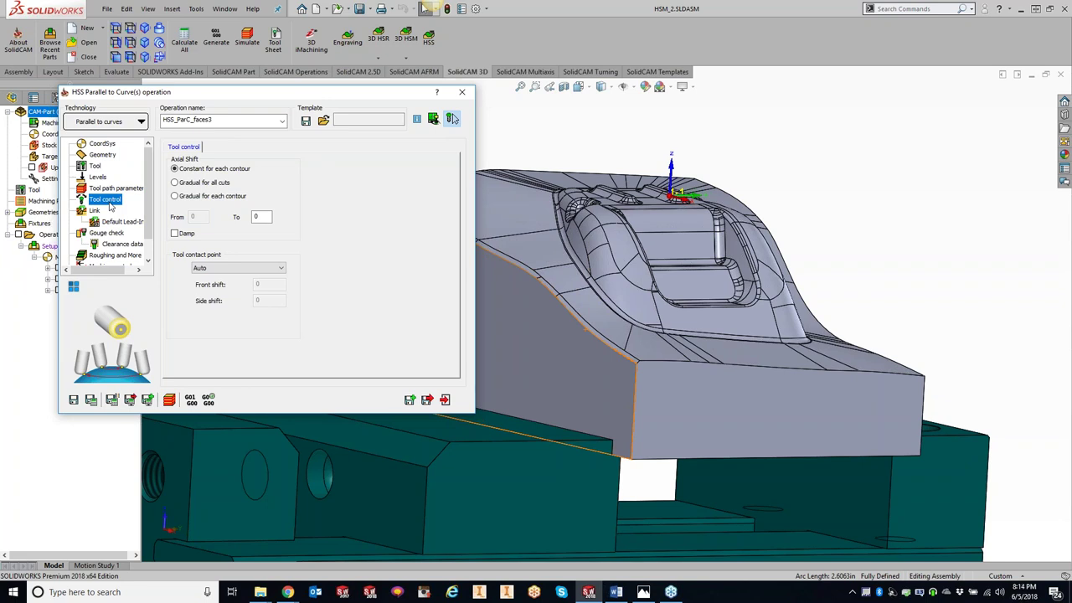
pyautogui.click(117, 400)
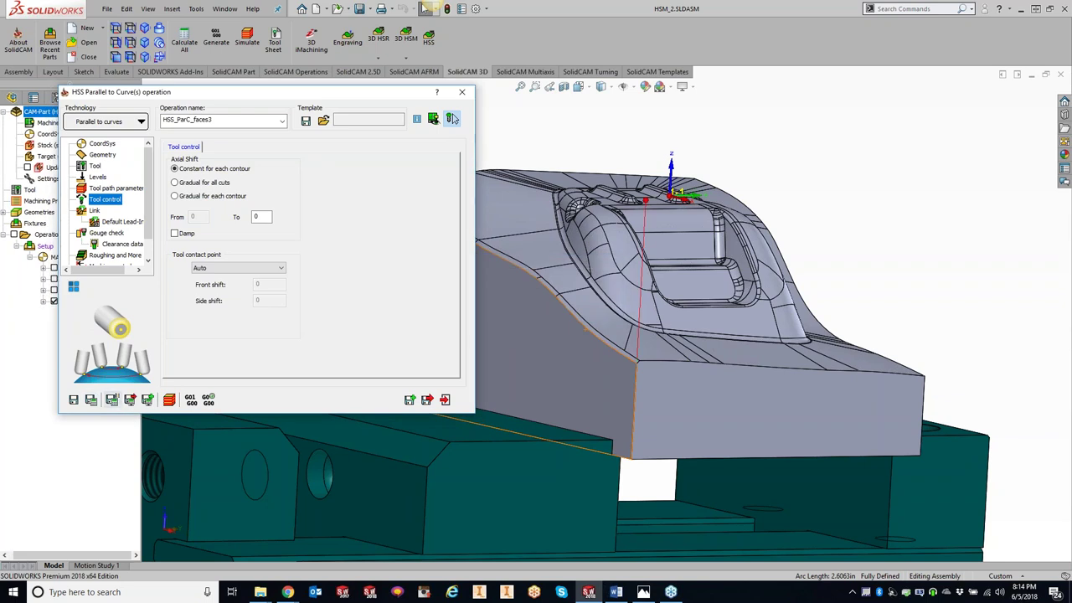
pyautogui.click(170, 401)
# - Single-step the chamfer toolpath in SolidVerify to watch the taper mill cut, then close the simulation
pyautogui.click(241, 173)
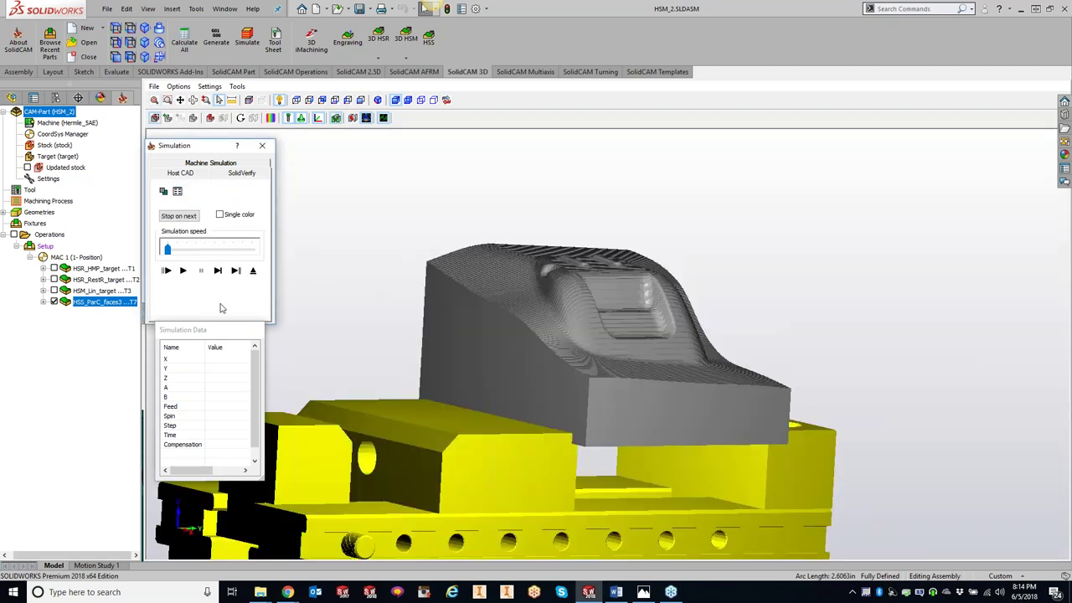
pyautogui.click(218, 271)
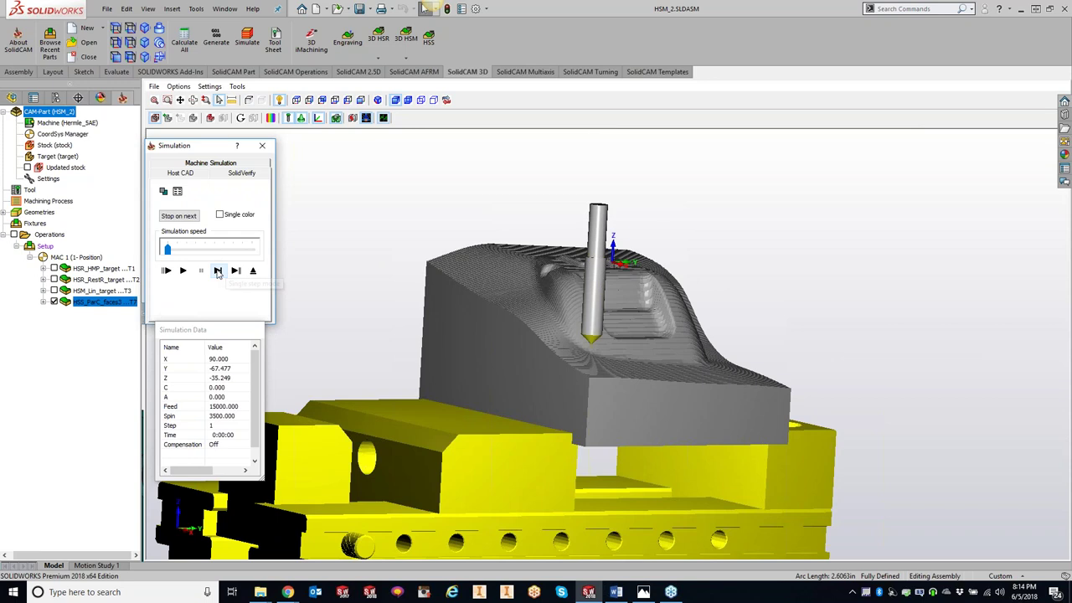
pyautogui.click(218, 271)
pyautogui.click(218, 271)
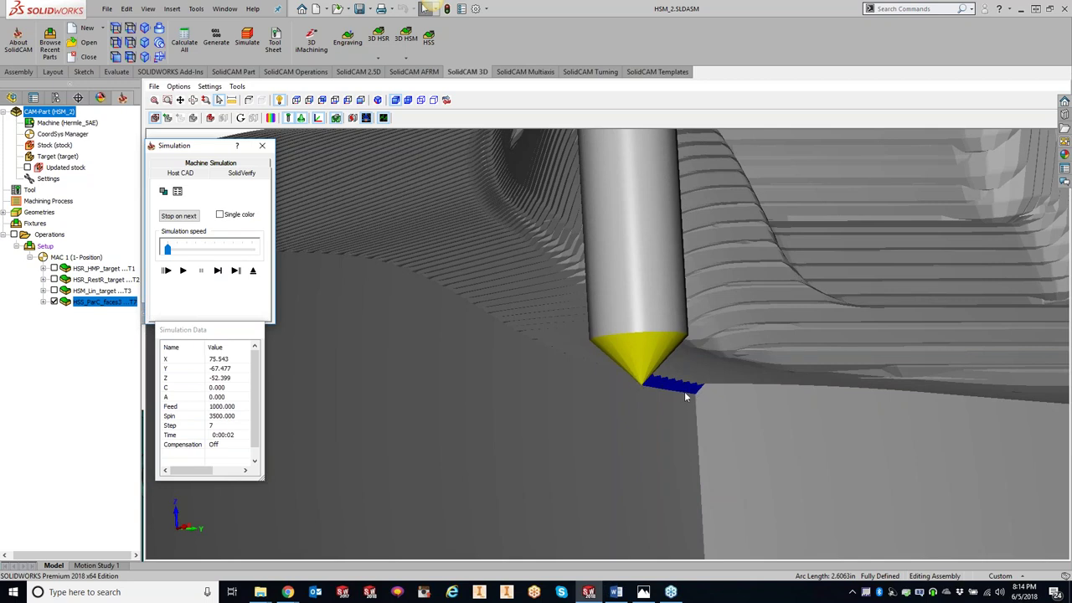
pyautogui.click(262, 146)
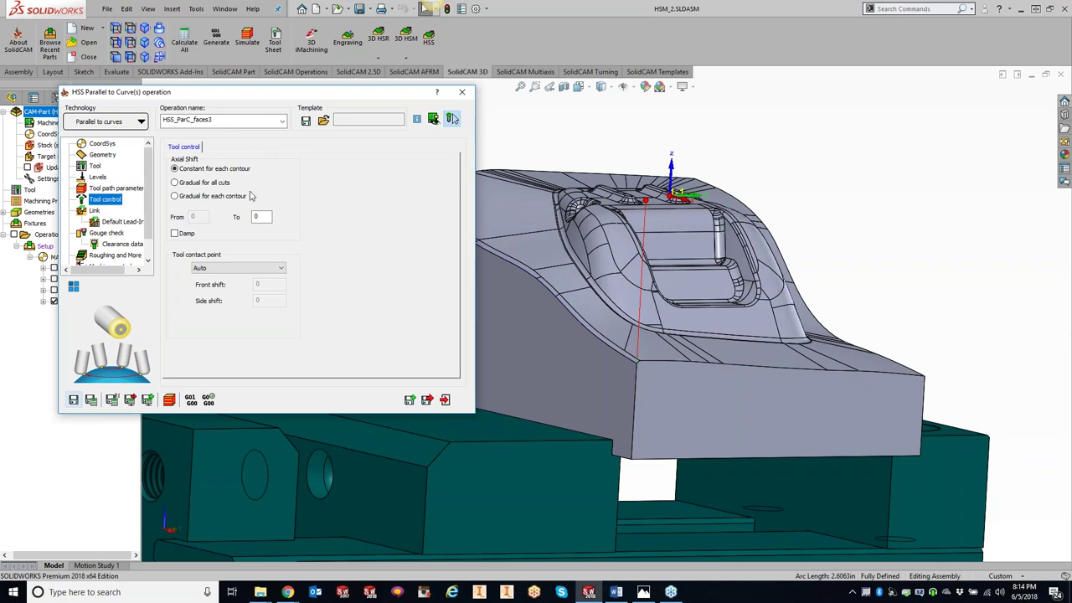
# - Set the axial shift To value to -5, recalculate the toolpath and simulate it
pyautogui.click(261, 217)
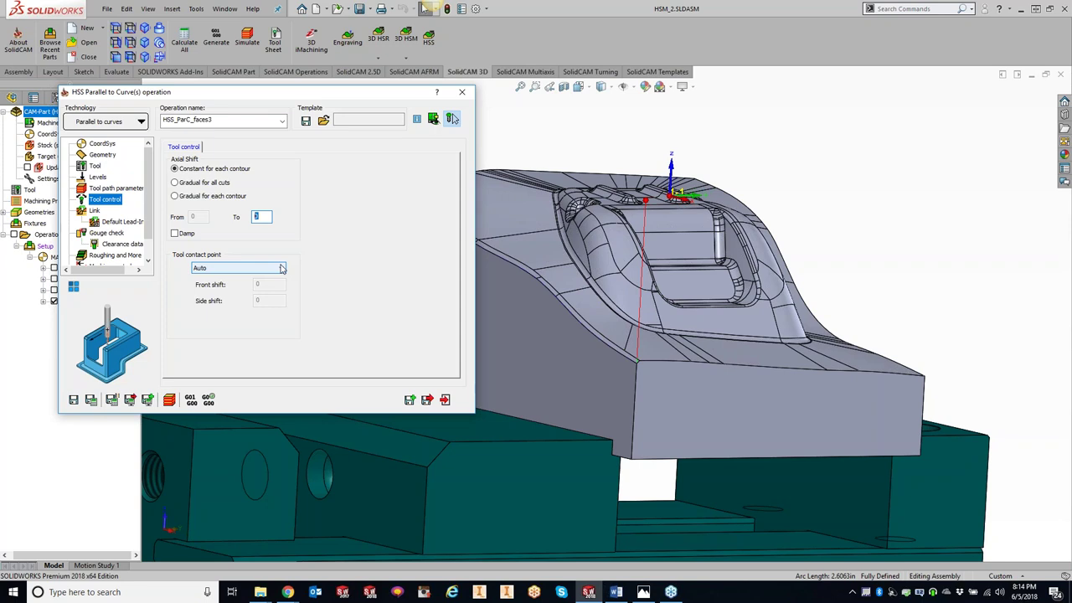
pyautogui.write('-5')
pyautogui.click(91, 399)
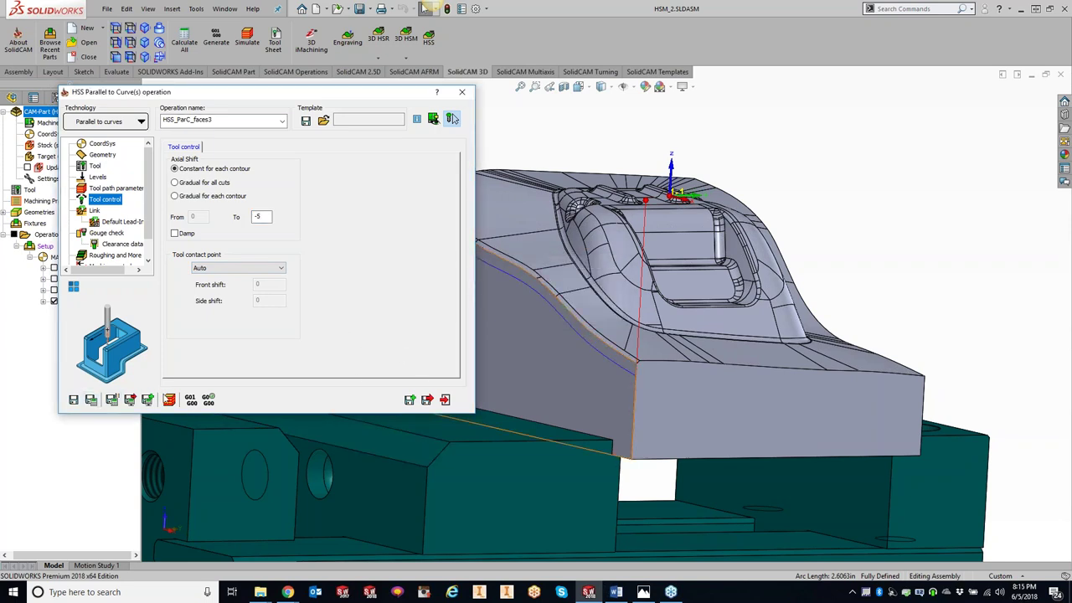
pyautogui.click(169, 399)
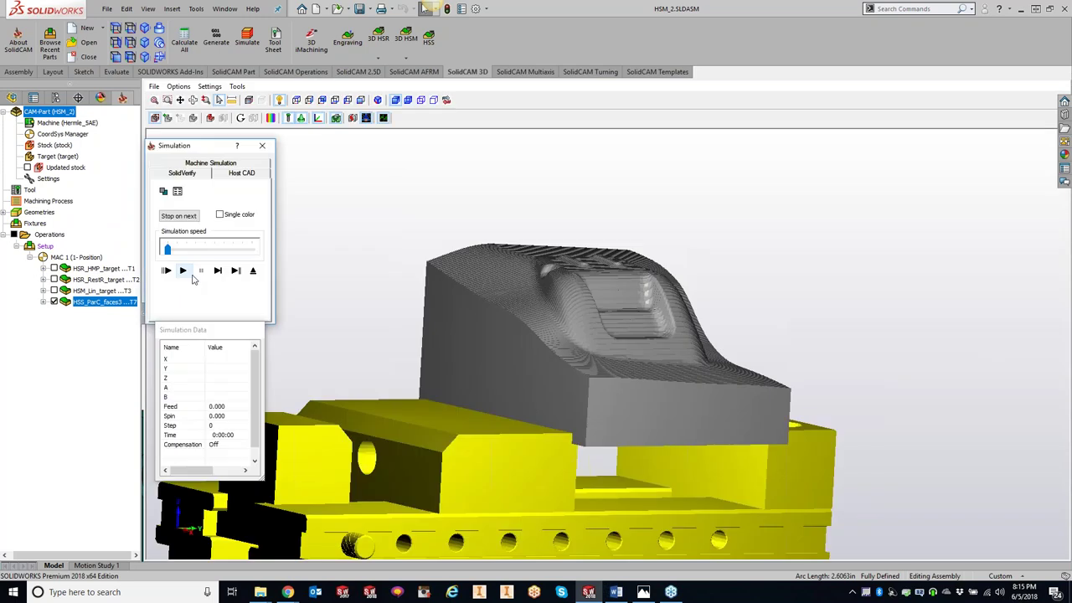
# - Play the updated toolpath in SolidVerify and dismiss the arbor clash warning
pyautogui.click(185, 271)
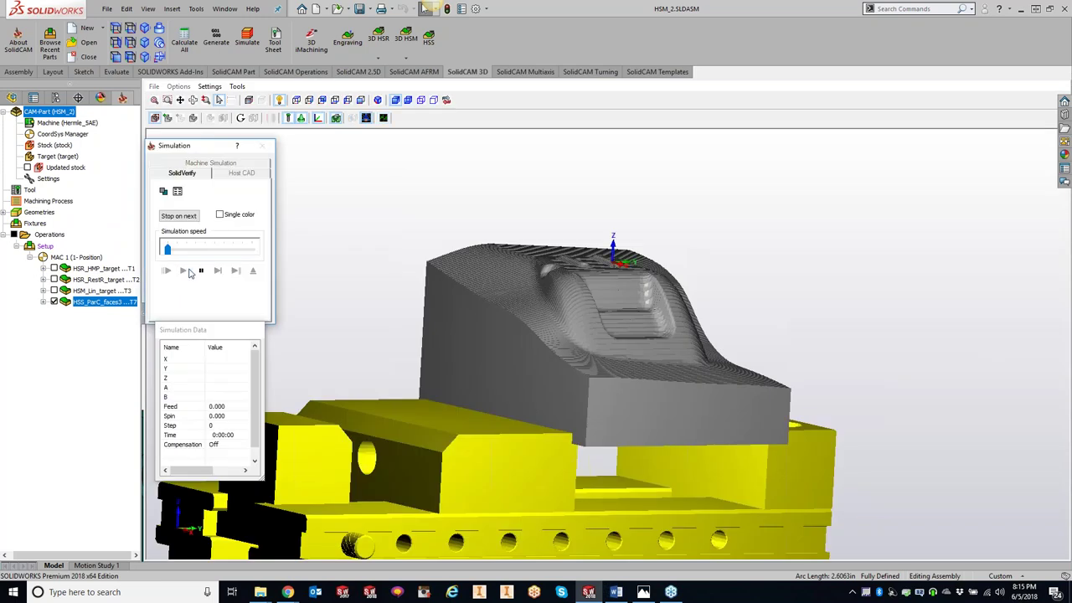
pyautogui.click(356, 206)
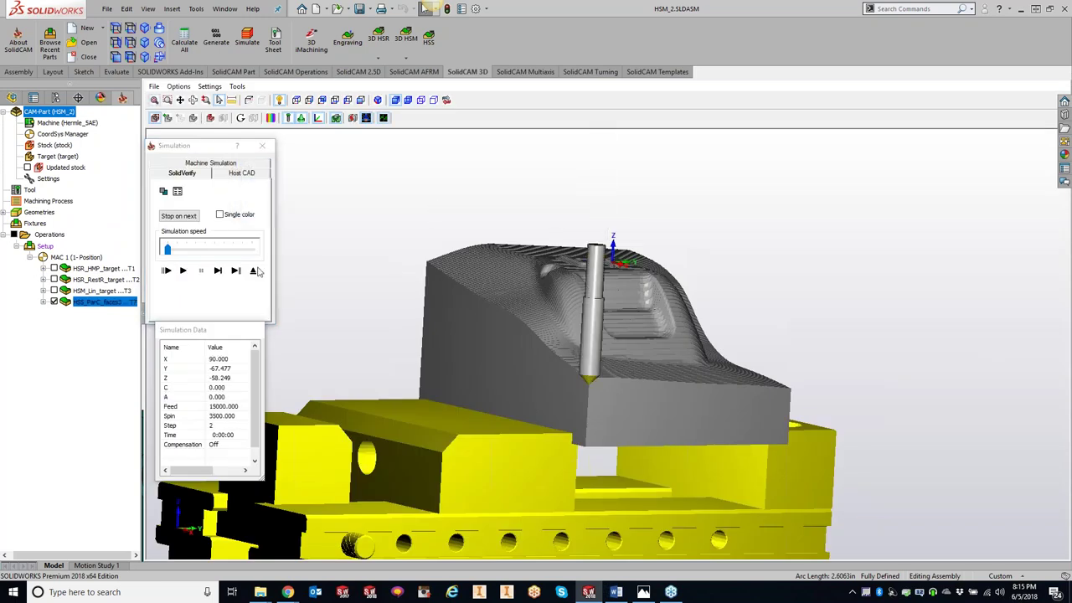
pyautogui.click(219, 271)
pyautogui.click(218, 271)
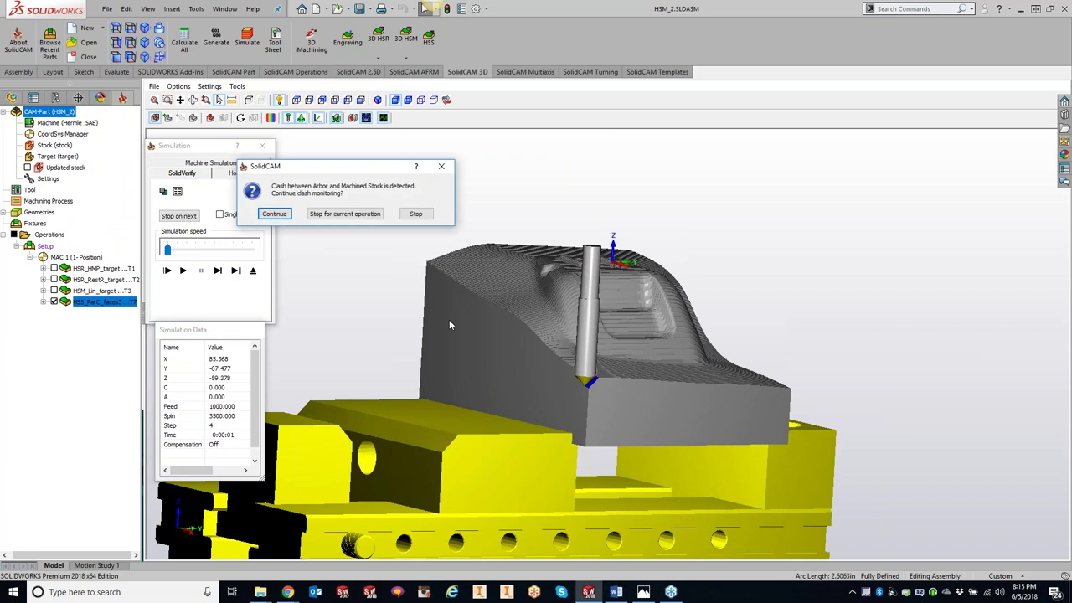
pyautogui.click(419, 214)
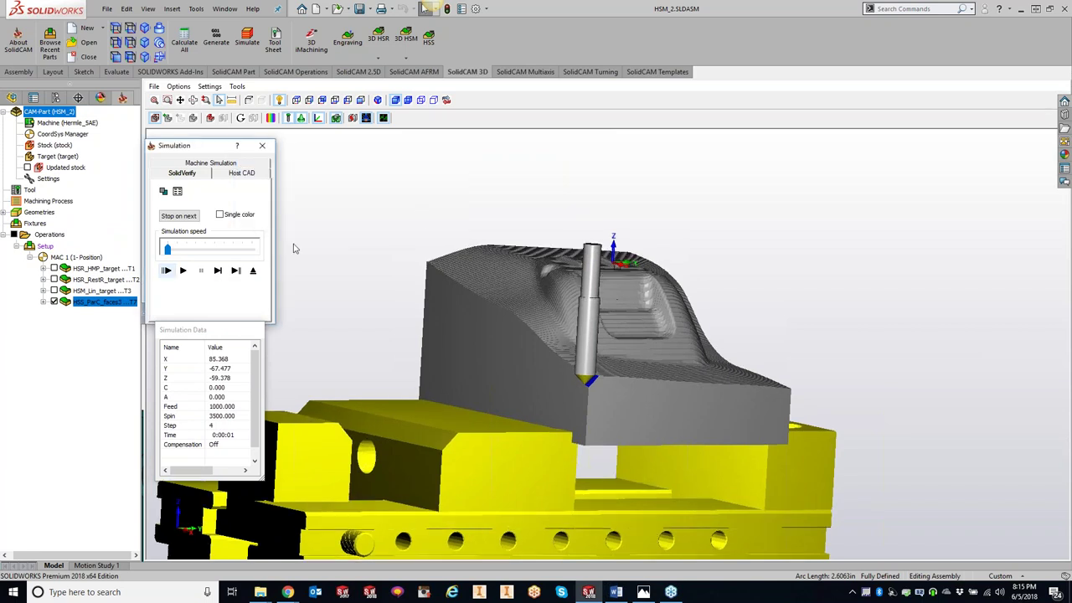
# - Zoom in and step the tool along the deeper chamfer to step 9, then close the simulation
pyautogui.scroll(10, 478, 299)
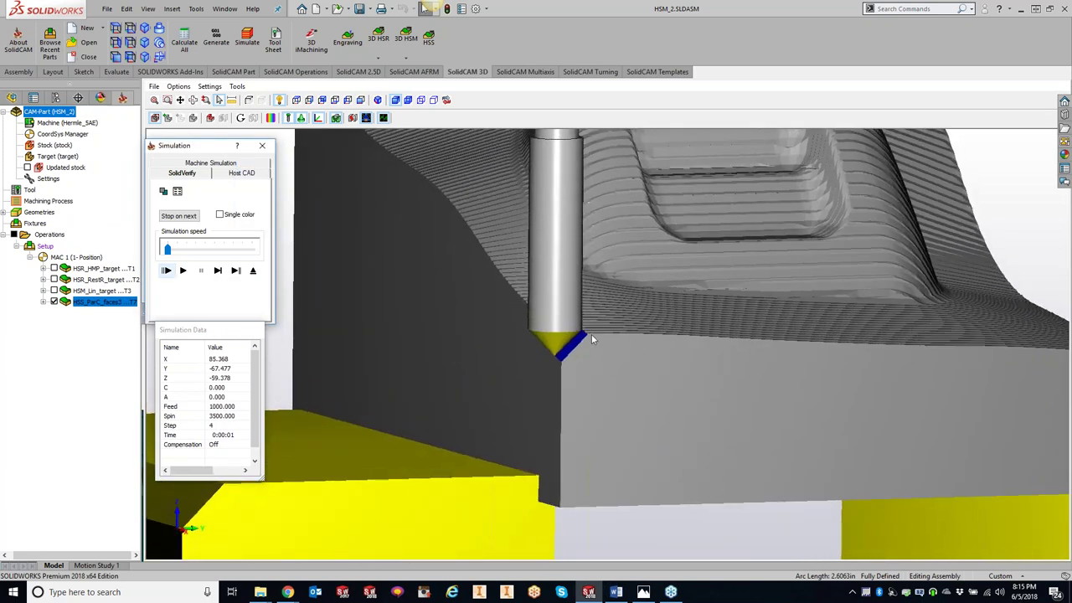
pyautogui.click(218, 270)
pyautogui.click(218, 271)
pyautogui.click(217, 271)
pyautogui.click(218, 270)
pyautogui.click(217, 271)
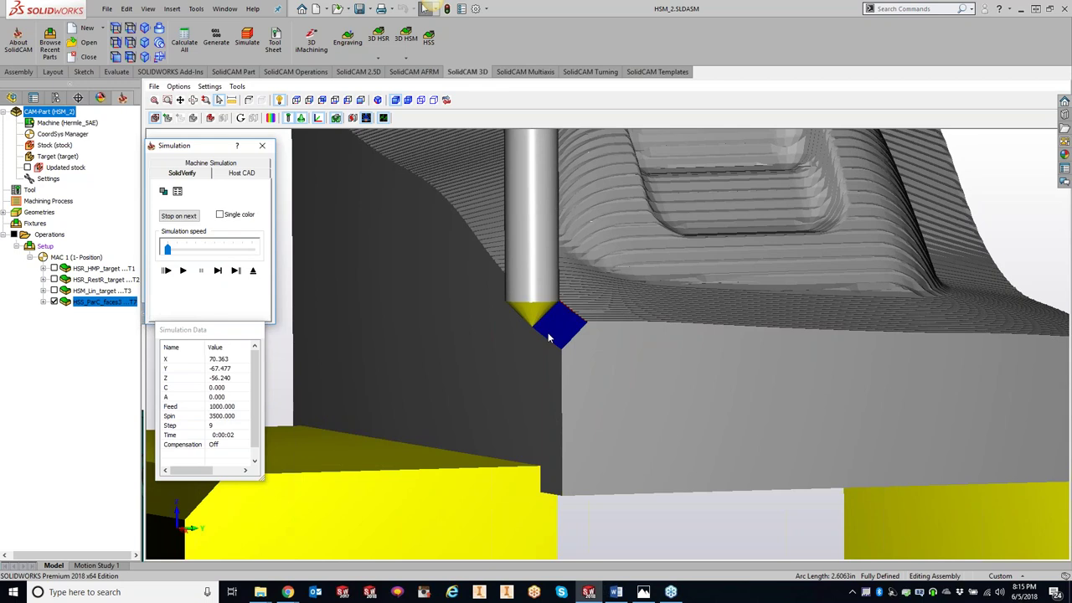
pyautogui.click(262, 146)
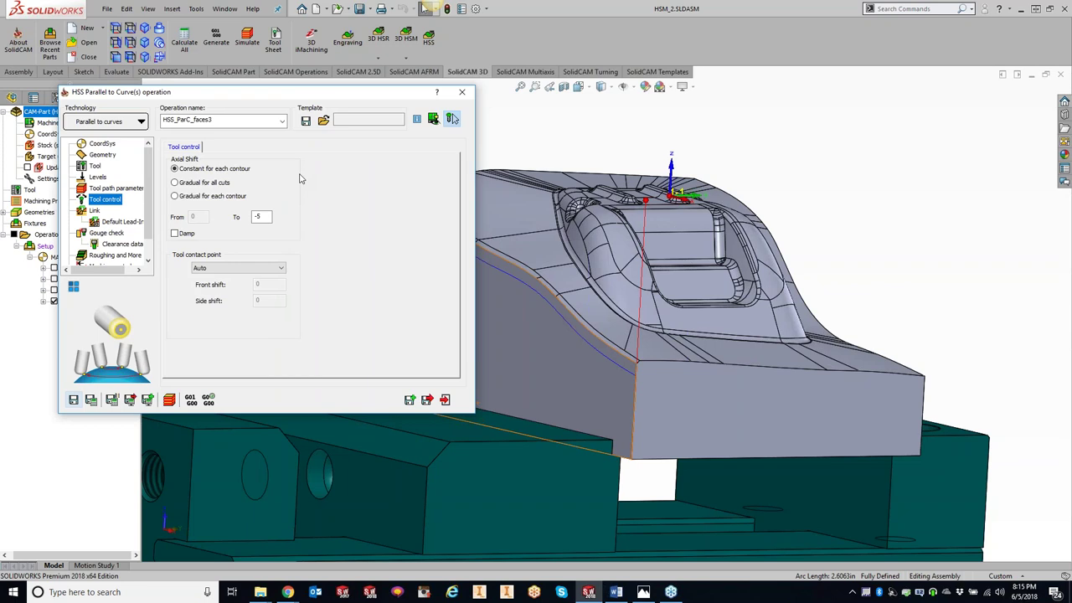
# - Select the curved side edge chain and enable gouge checking without separate check surfaces
pyautogui.click(620, 341)
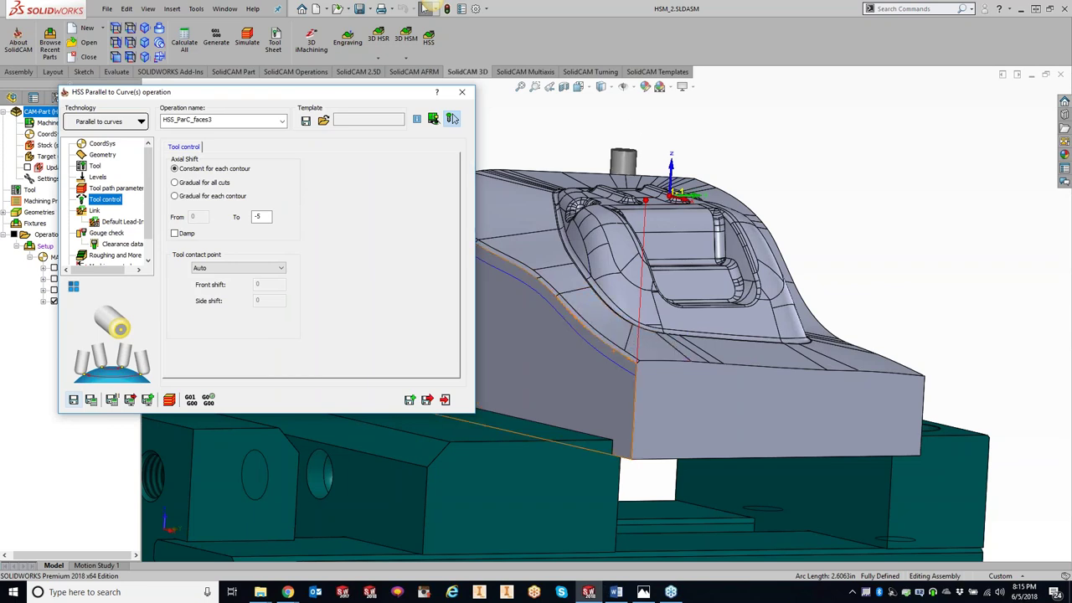
pyautogui.click(620, 358)
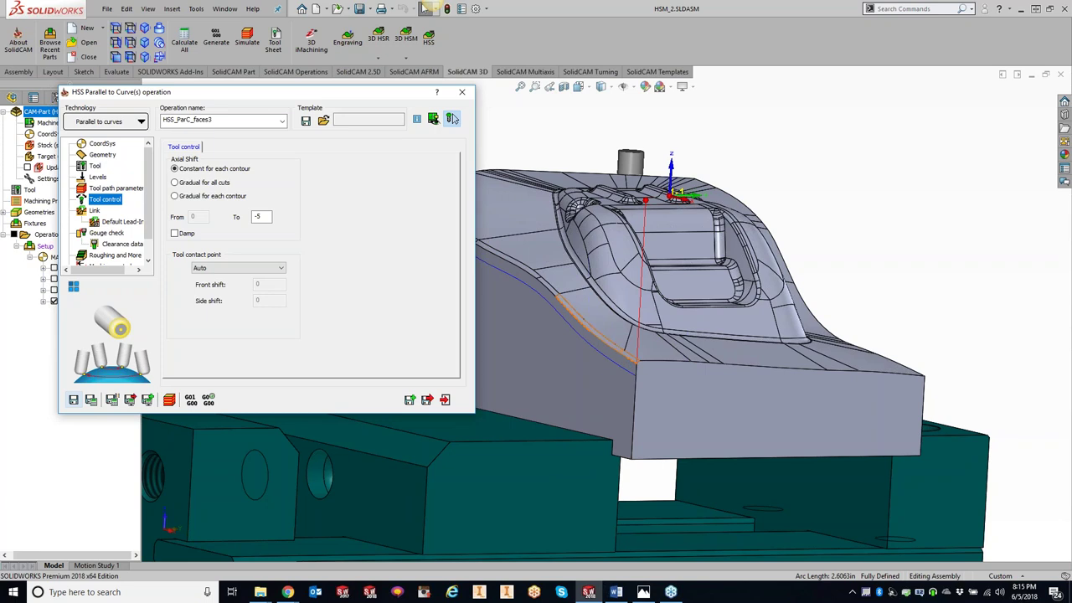
pyautogui.click(102, 236)
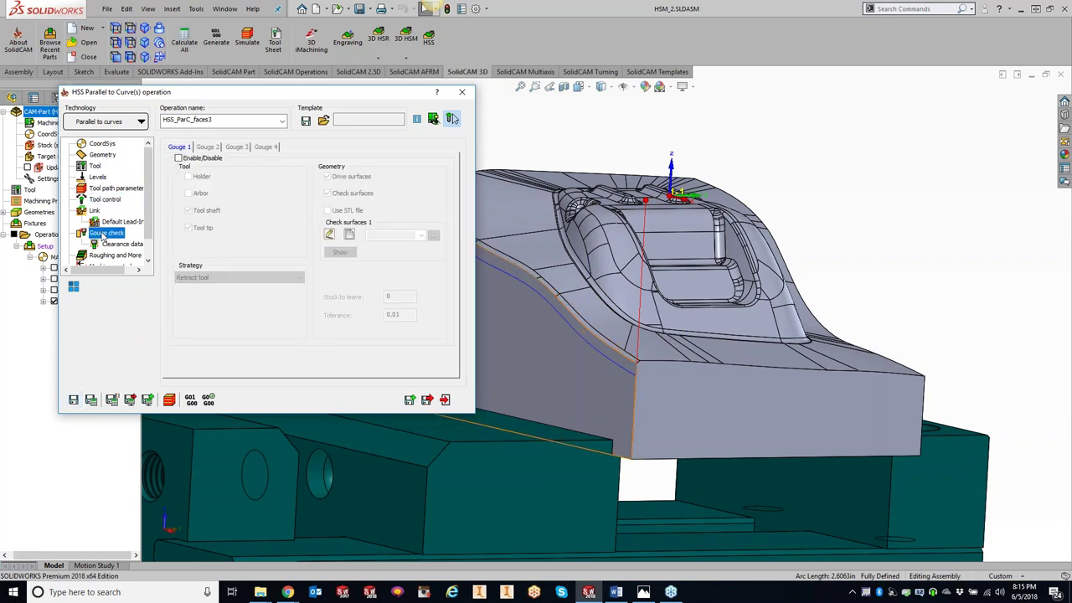
pyautogui.click(178, 158)
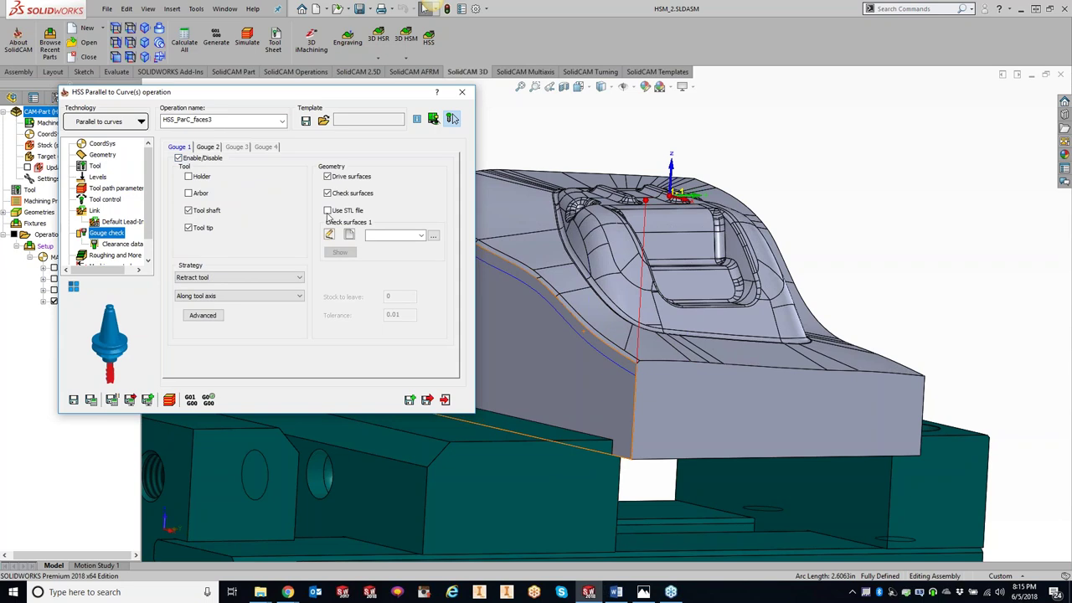
pyautogui.click(329, 194)
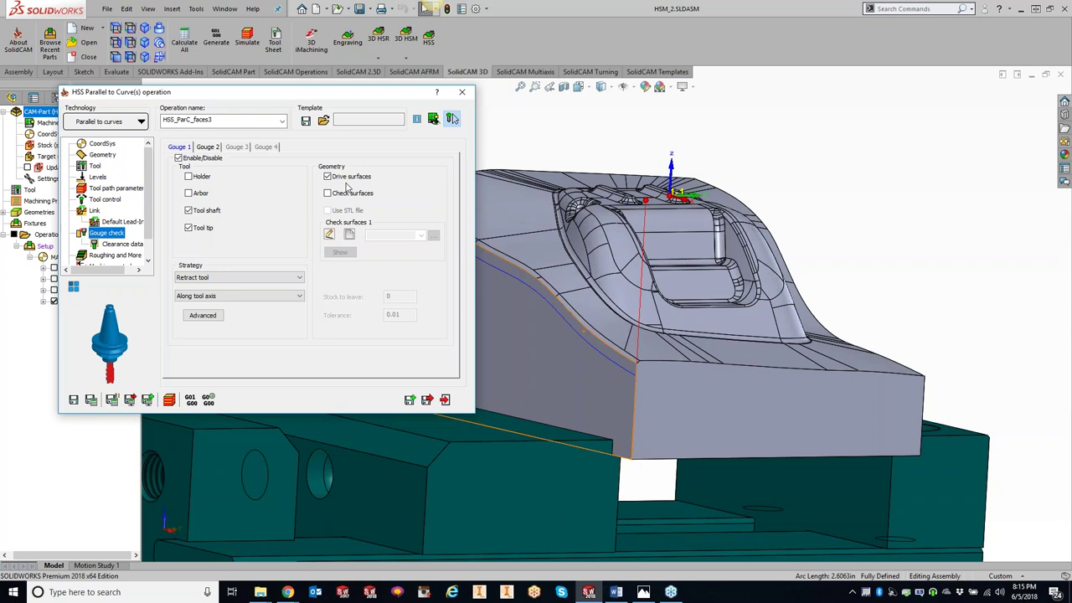
# - Retract the tool along the surface normal on gouges, recalculate, and start the simulation
pyautogui.click(259, 300)
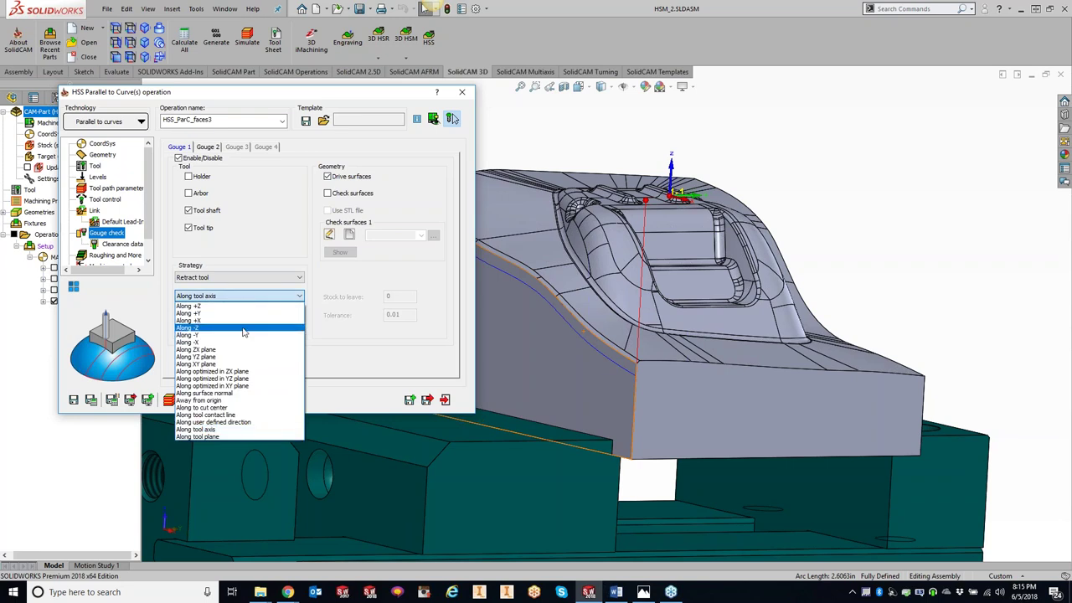
pyautogui.click(239, 393)
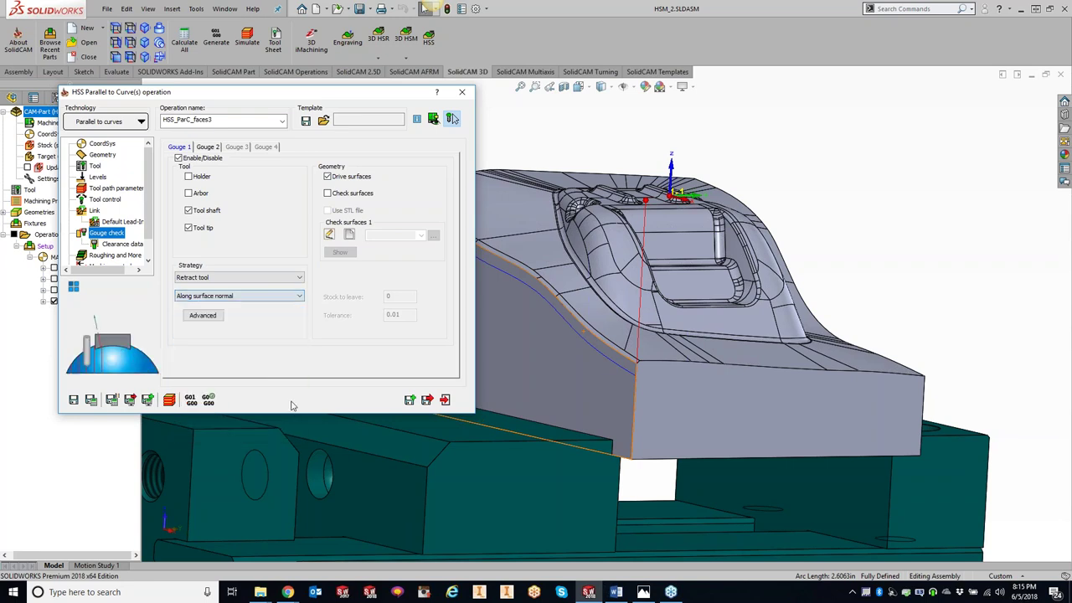
pyautogui.click(91, 402)
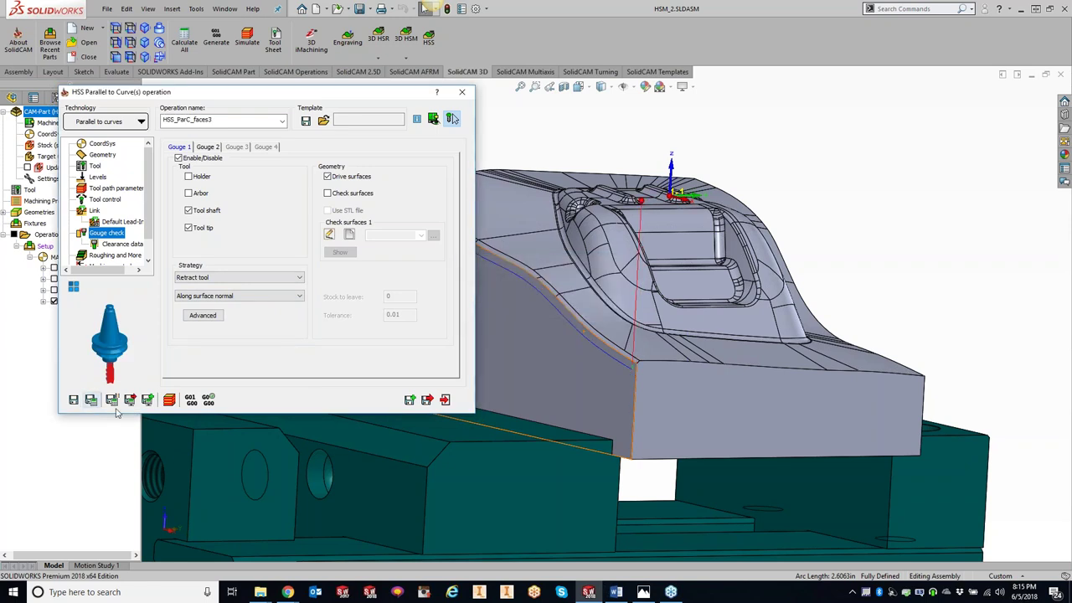
pyautogui.click(167, 401)
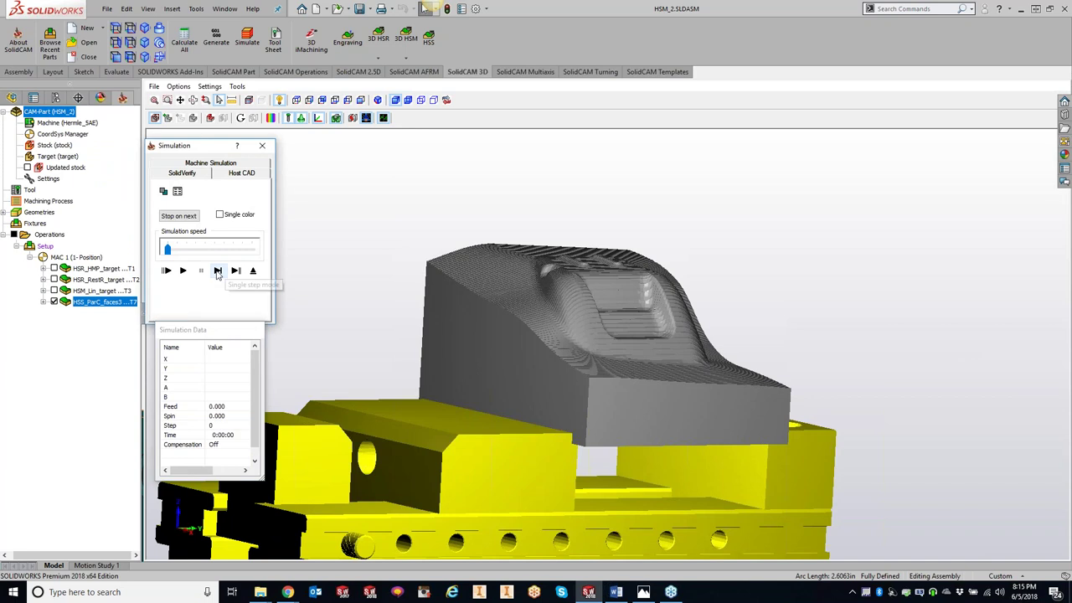
# - Rotate to the part's left side, single-step the tool along the chamfer, then play to the end
pyautogui.click(218, 271)
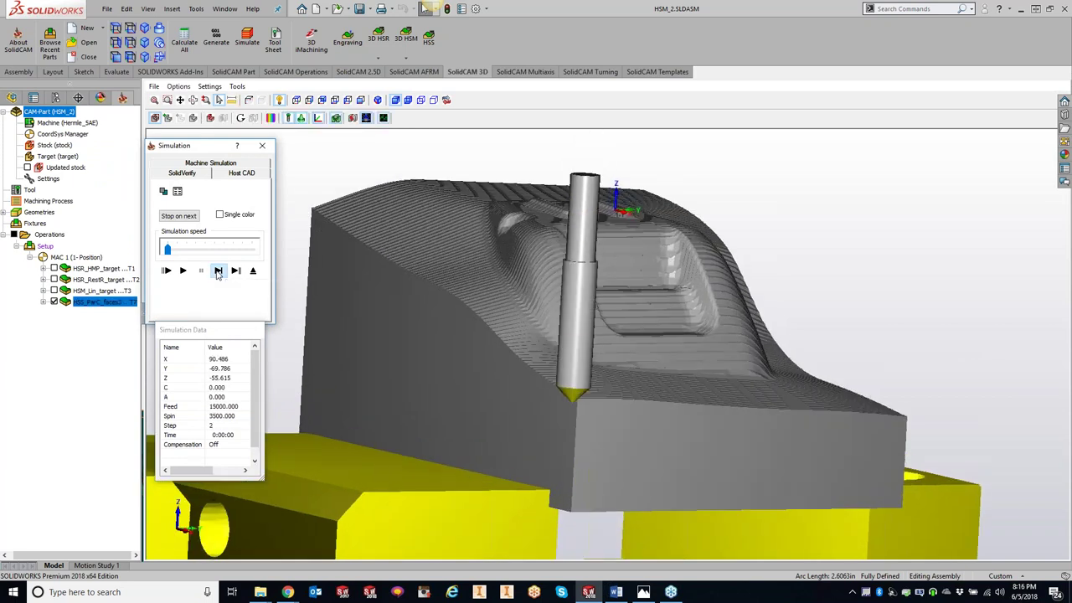
pyautogui.moveTo(551, 477); pyautogui.dragTo(512, 394)
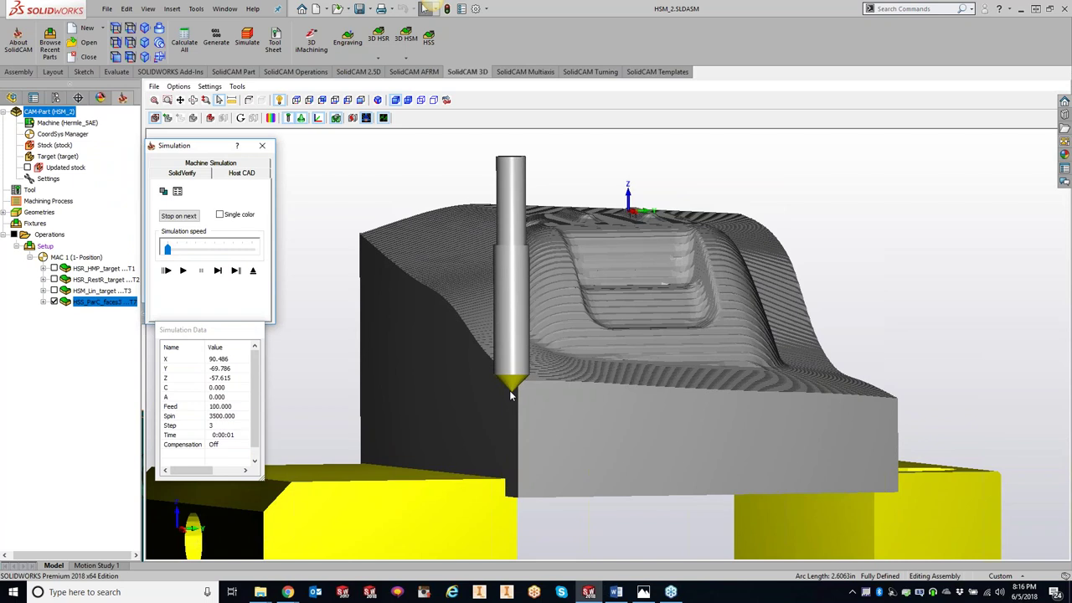
pyautogui.click(219, 273)
pyautogui.click(219, 273)
pyautogui.click(220, 273)
pyautogui.click(219, 273)
pyautogui.click(219, 273)
pyautogui.click(220, 273)
pyautogui.click(219, 273)
pyautogui.click(219, 273)
pyautogui.click(220, 273)
pyautogui.click(220, 273)
pyautogui.click(220, 274)
pyautogui.click(220, 273)
pyautogui.click(219, 274)
pyautogui.click(220, 273)
pyautogui.click(220, 274)
pyautogui.click(219, 273)
pyautogui.click(220, 273)
pyautogui.click(219, 273)
pyautogui.click(220, 273)
pyautogui.click(219, 273)
pyautogui.click(220, 274)
pyautogui.click(220, 273)
pyautogui.click(220, 273)
pyautogui.click(219, 273)
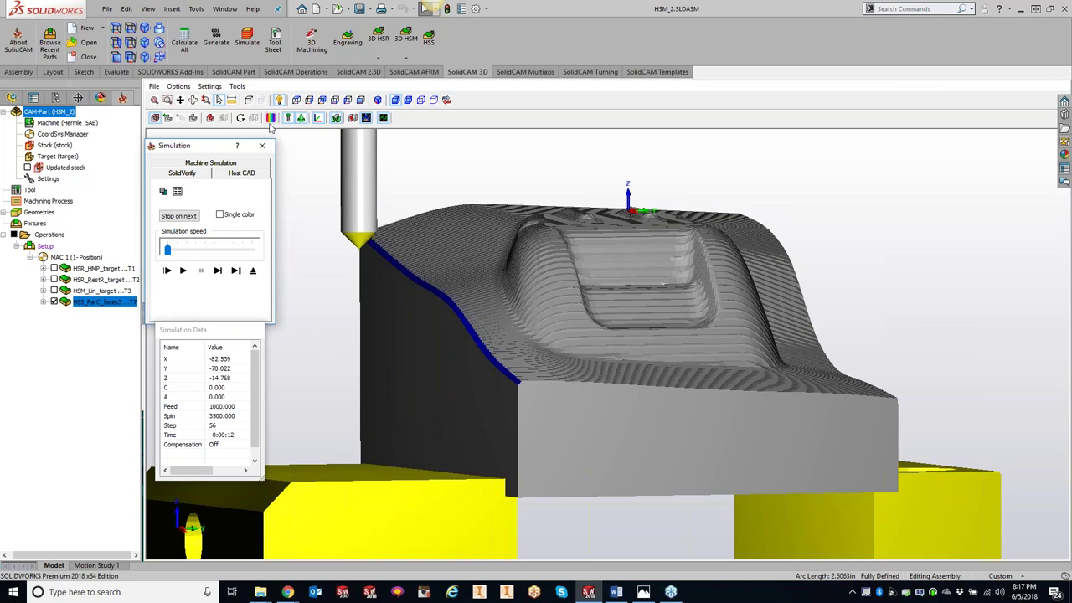
pyautogui.click(182, 271)
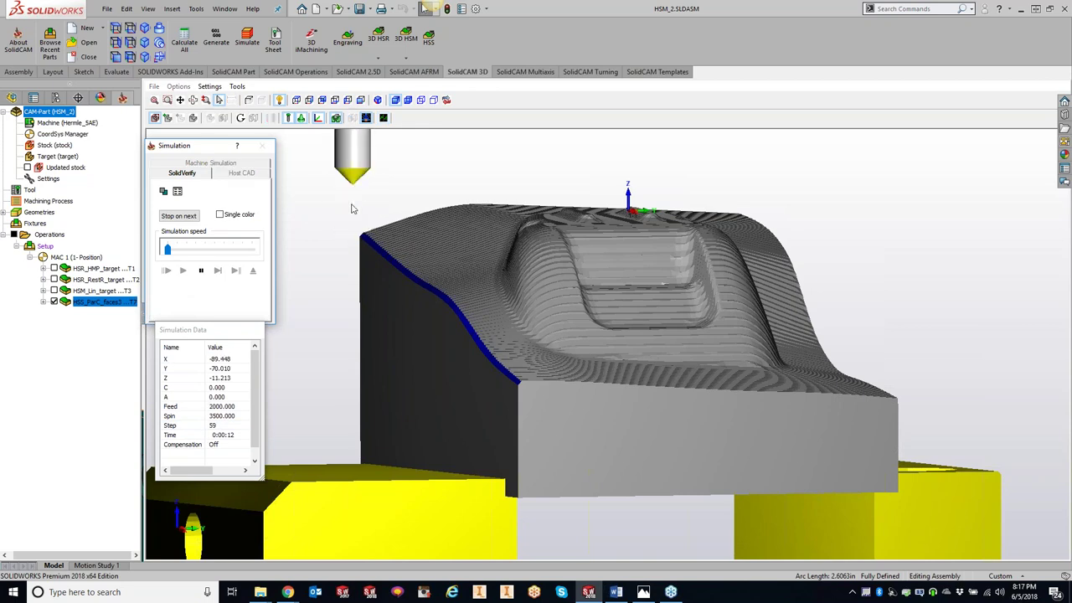
# - Colour the machined stock by deviation from the target, then close the simulation at step 61
pyautogui.click(270, 119)
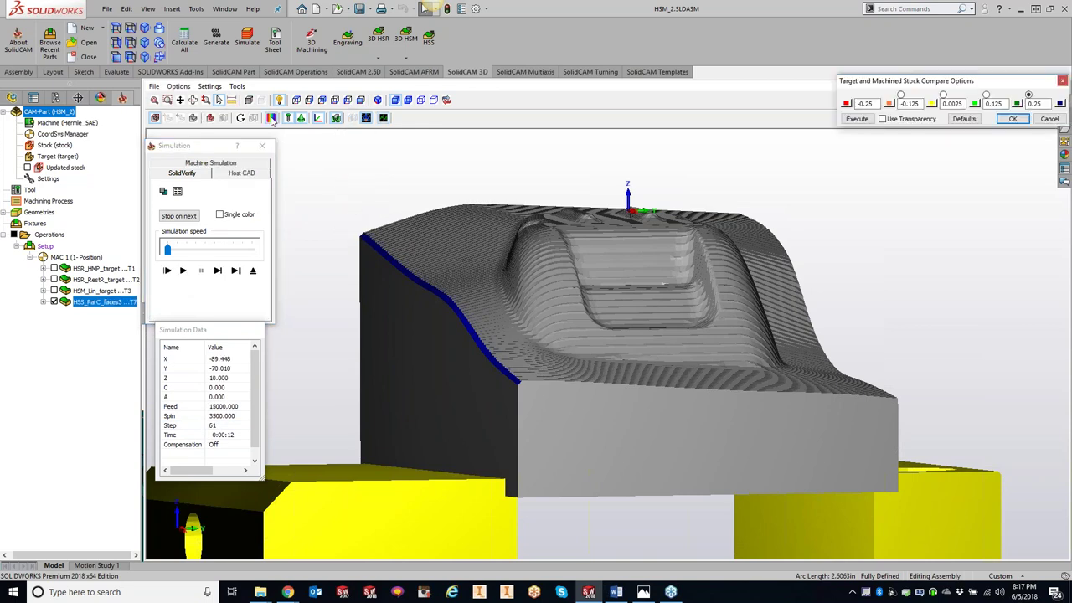
pyautogui.click(858, 122)
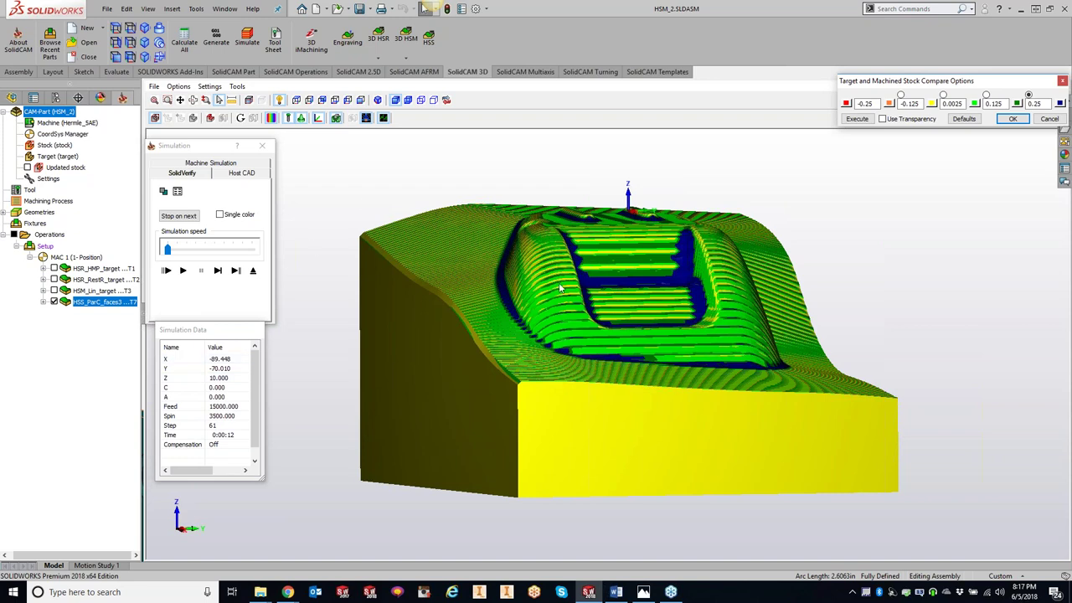
pyautogui.click(272, 148)
pyautogui.click(272, 146)
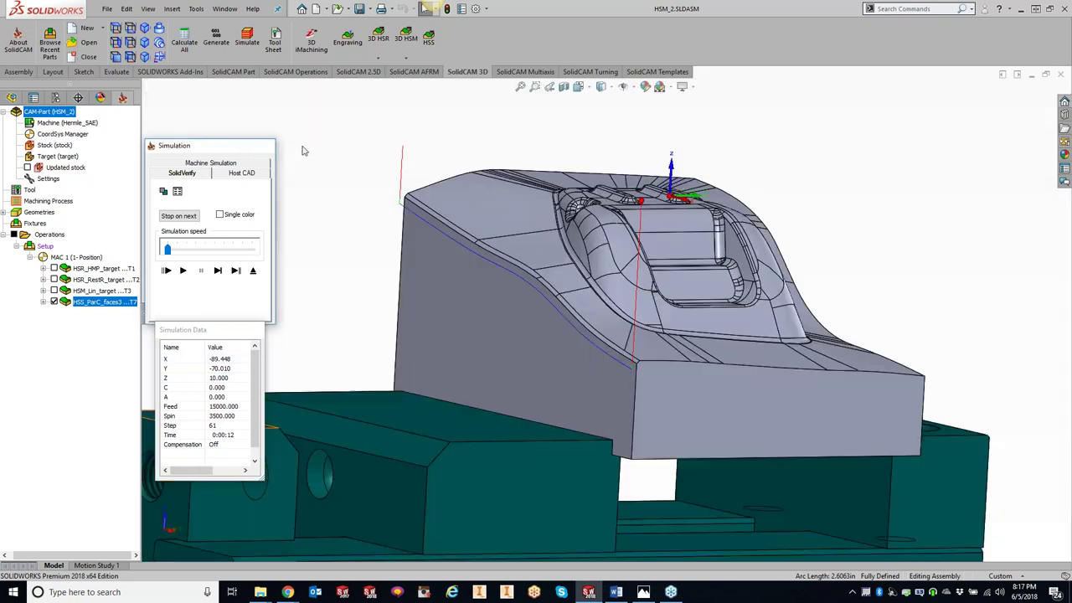
# - Move the tool preview aside and open tool 7's definition (12 mm, 45° taper) for editing
pyautogui.scroll(-4, 663, 335)
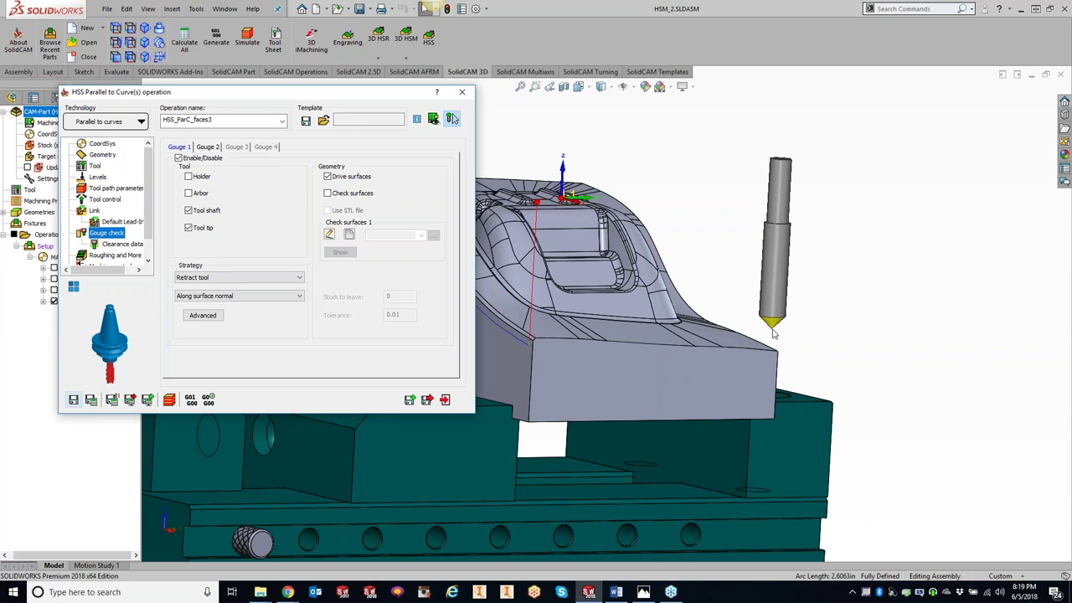
pyautogui.moveTo(775, 333); pyautogui.dragTo(1046, 350)
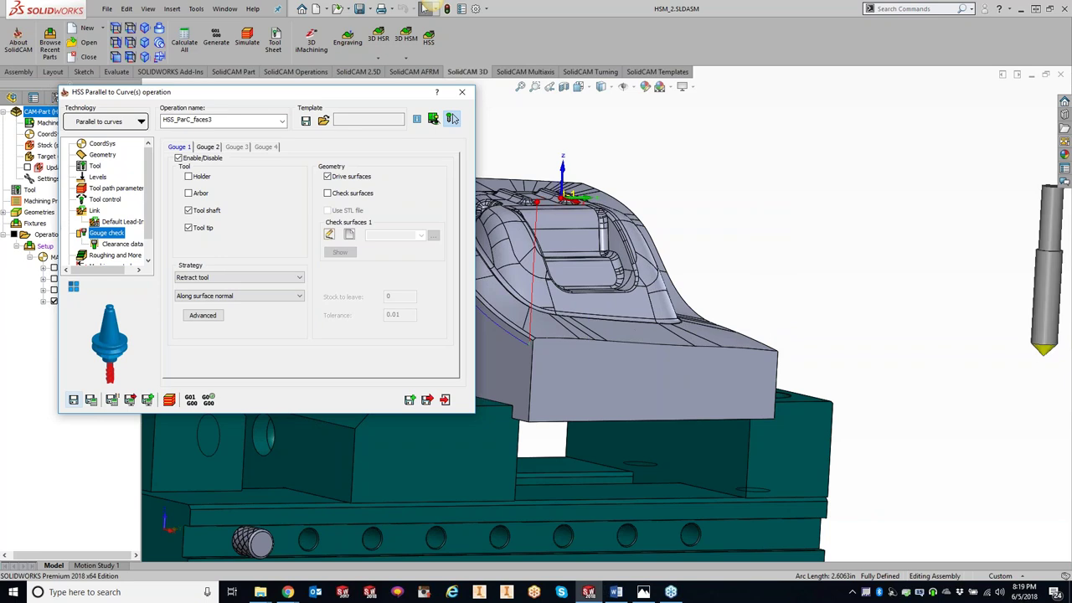
pyautogui.click(93, 166)
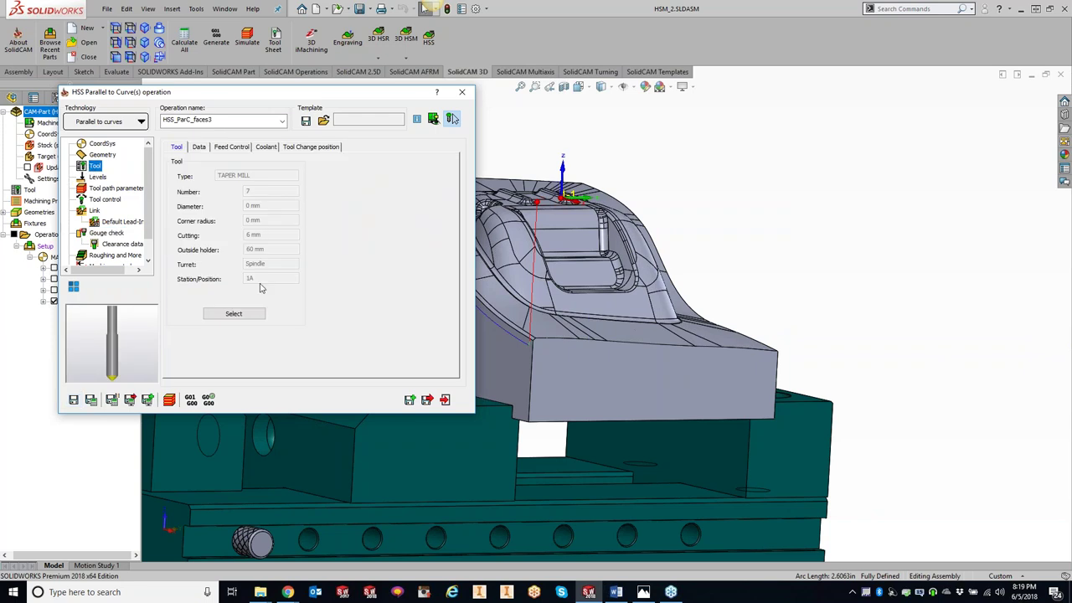
pyautogui.click(235, 313)
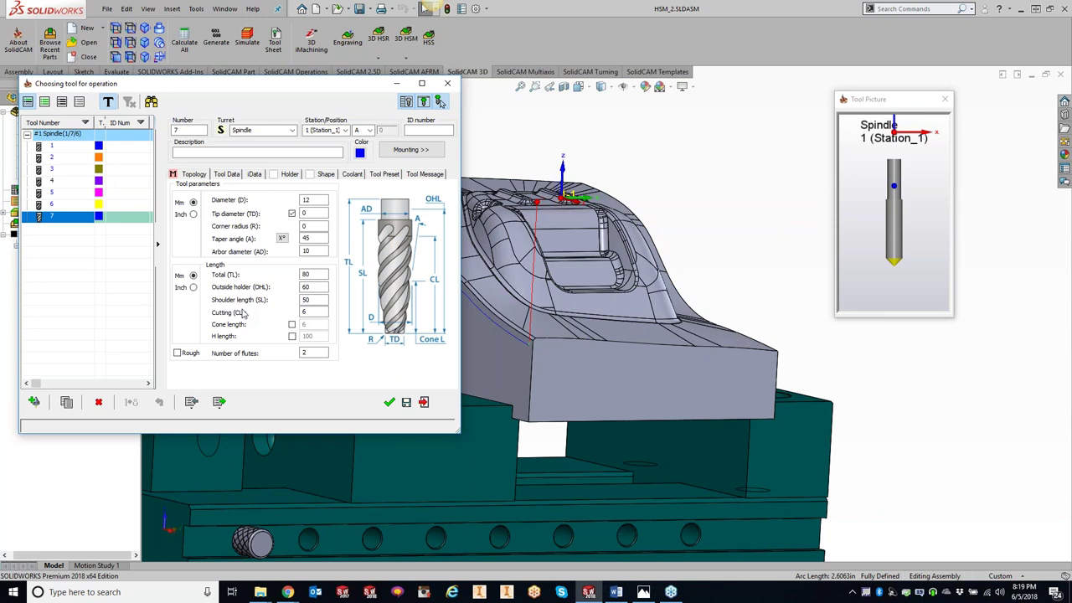
# - Toggle tool 7 between tip diameter and cone length definitions, inspecting the length and taper fields
pyautogui.click(292, 214)
pyautogui.click(291, 214)
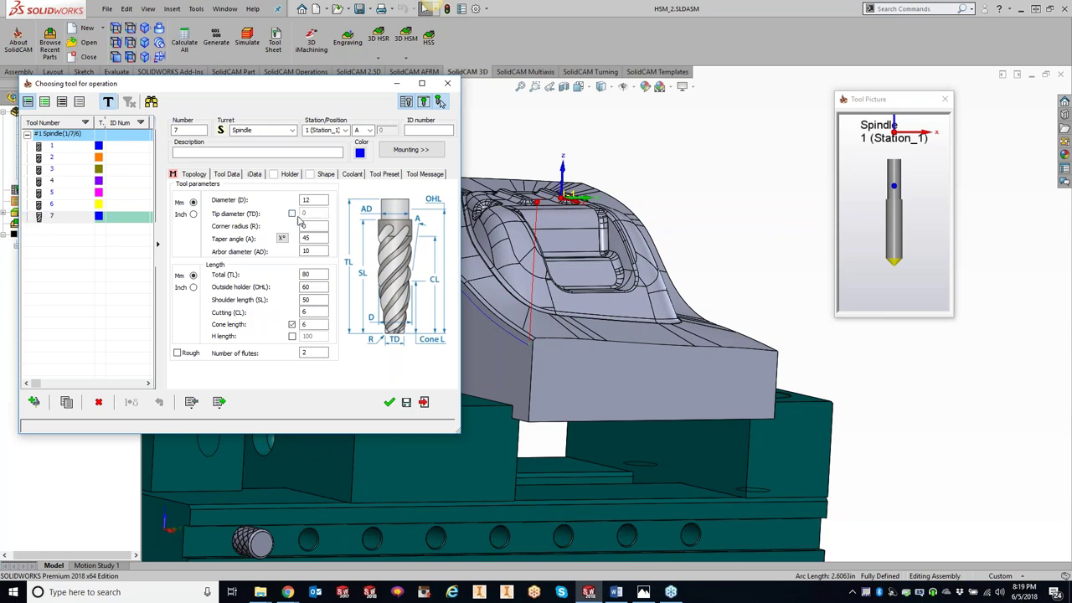
pyautogui.click(291, 214)
pyautogui.click(304, 214)
pyautogui.click(310, 214)
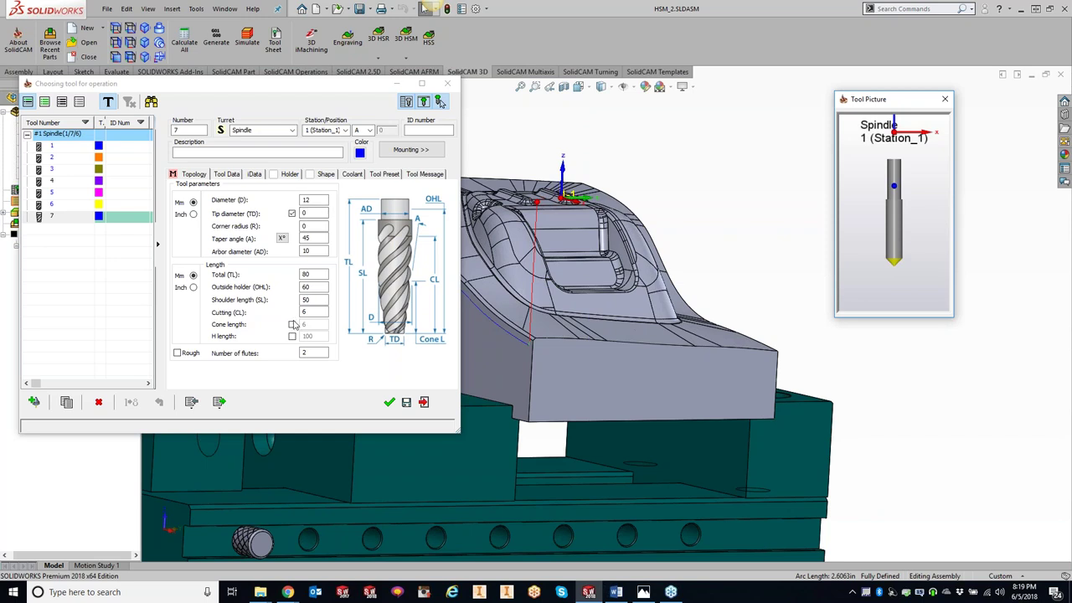
pyautogui.click(308, 273)
pyautogui.click(308, 238)
pyautogui.click(292, 213)
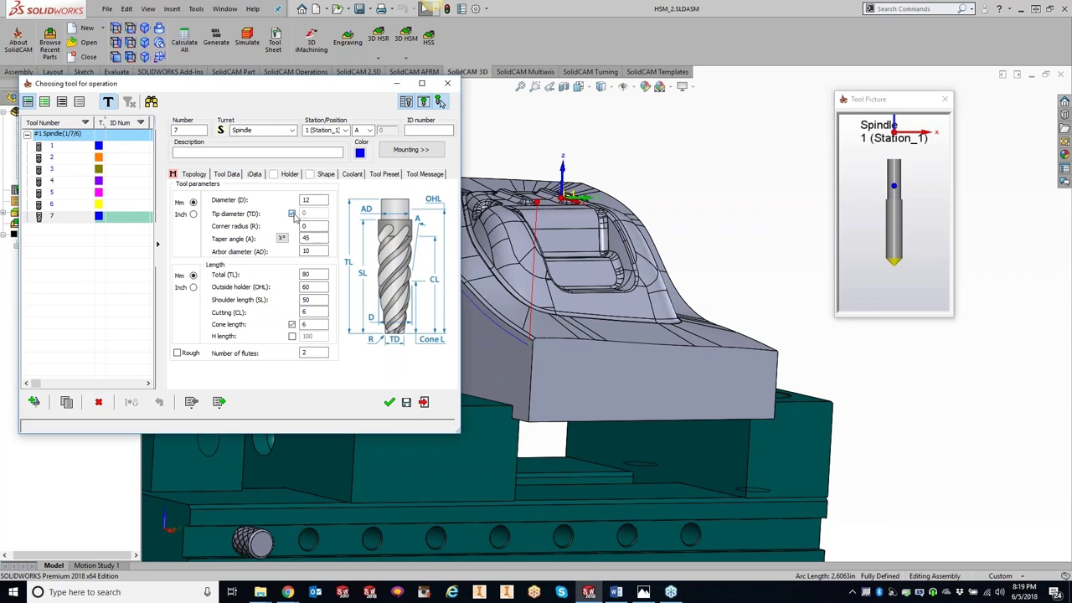
pyautogui.click(315, 326)
pyautogui.click(292, 213)
# - Set tool 7's tip diameter to 0.1 after trying 0.025, and view the tool picture
pyautogui.click(315, 214)
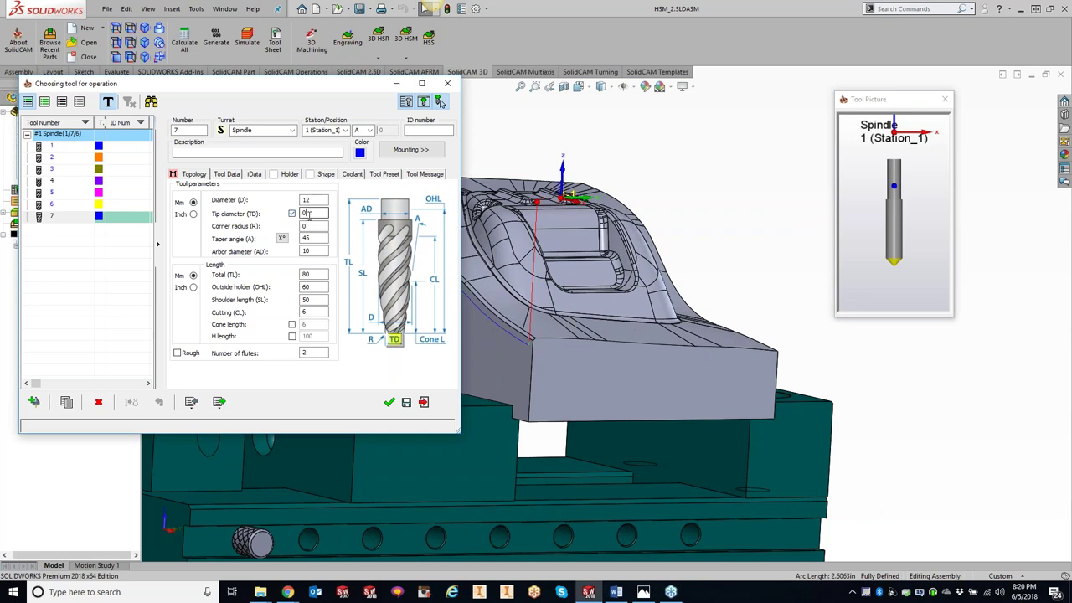
pyautogui.write('.025')
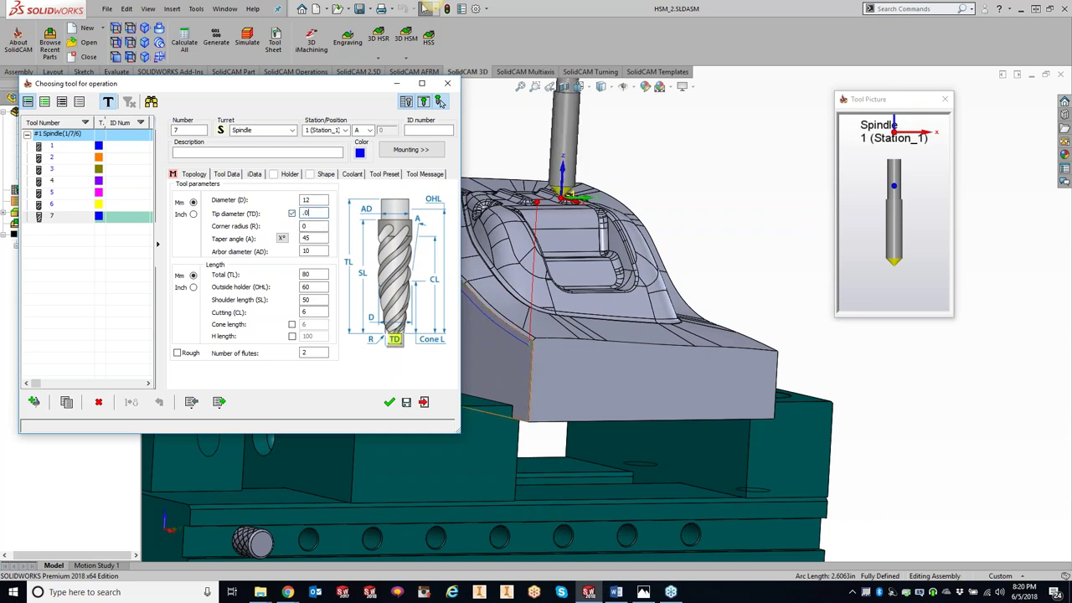
pyautogui.press('Tab')
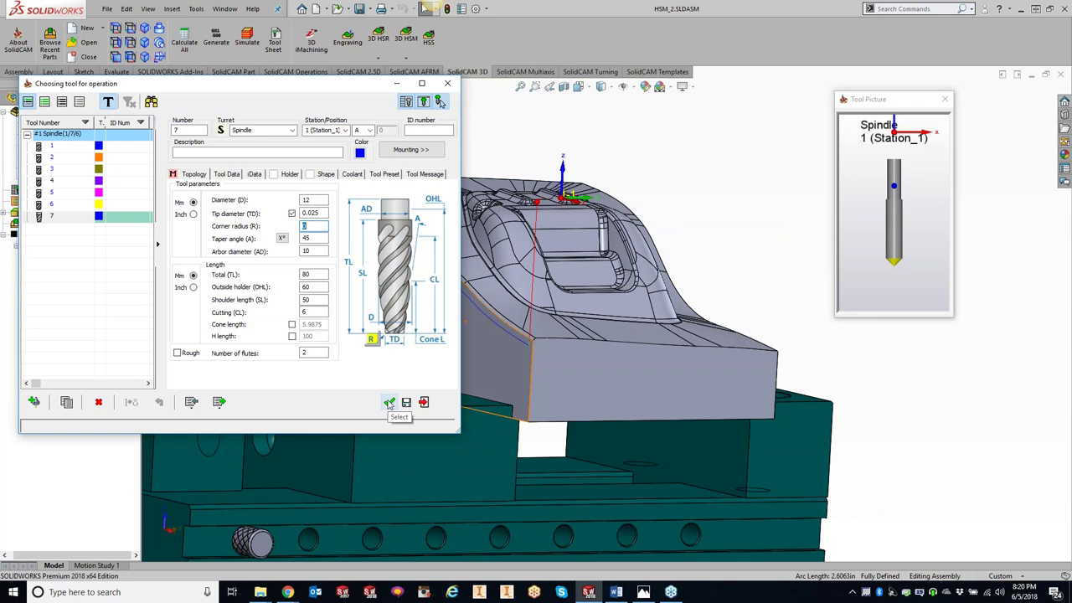
pyautogui.hotkey('shift', 'Tab')
pyautogui.write('0.1')
pyautogui.press('Tab')
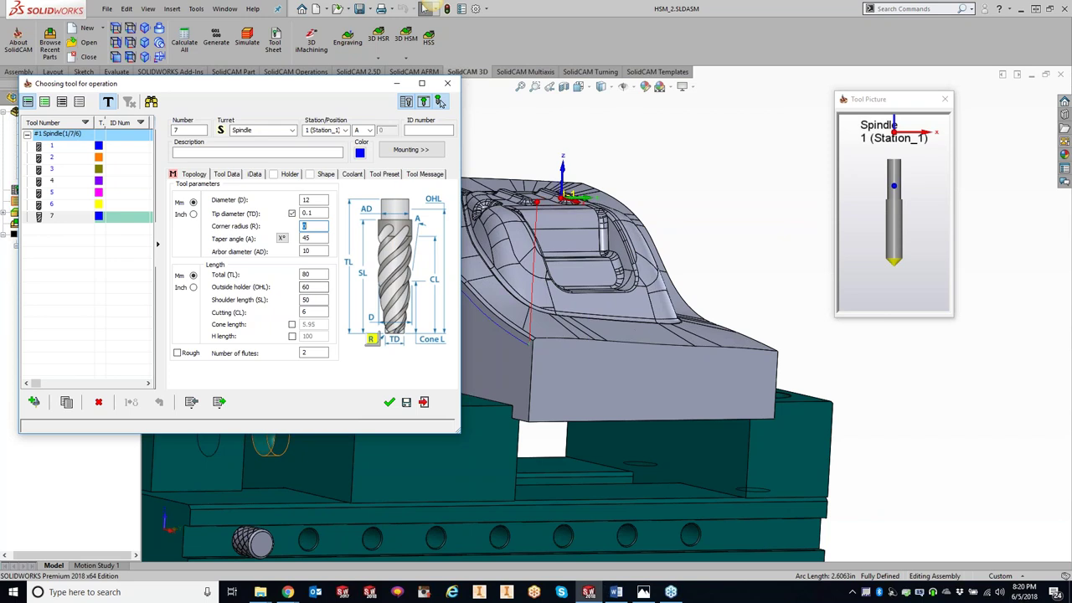
pyautogui.click(888, 260)
# - Enlarge and zoom the tool picture to inspect the 0.1 mm tip, then accept the tool
pyautogui.scroll(5, 886, 268)
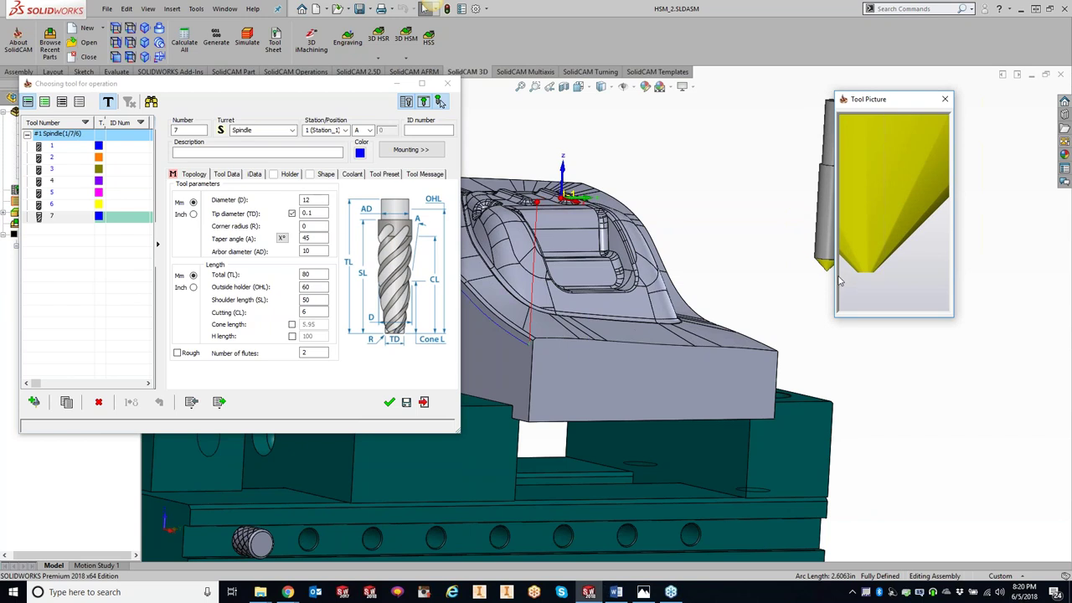
pyautogui.moveTo(837, 284); pyautogui.dragTo(523, 262)
pyautogui.moveTo(814, 318); pyautogui.dragTo(825, 480)
pyautogui.scroll(-3, 646, 305)
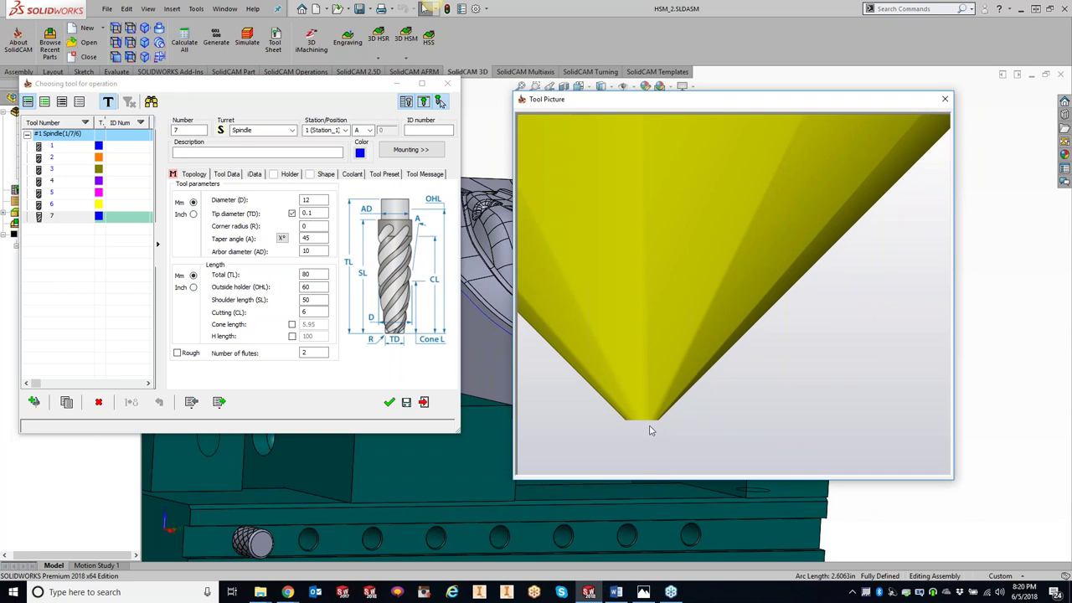
pyautogui.scroll(-2, 657, 423)
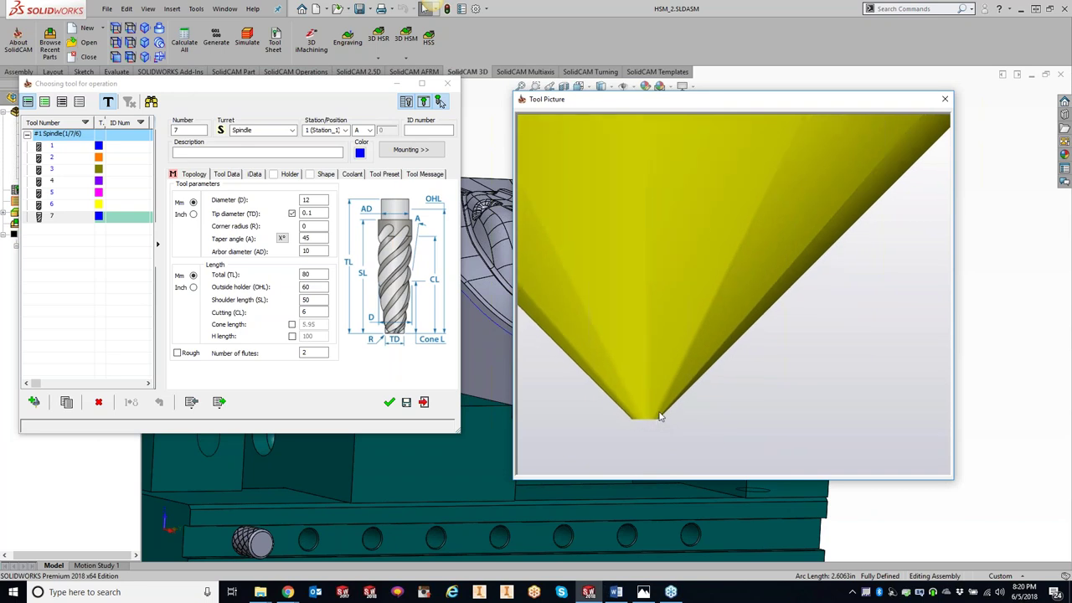
pyautogui.scroll(-1, 656, 335)
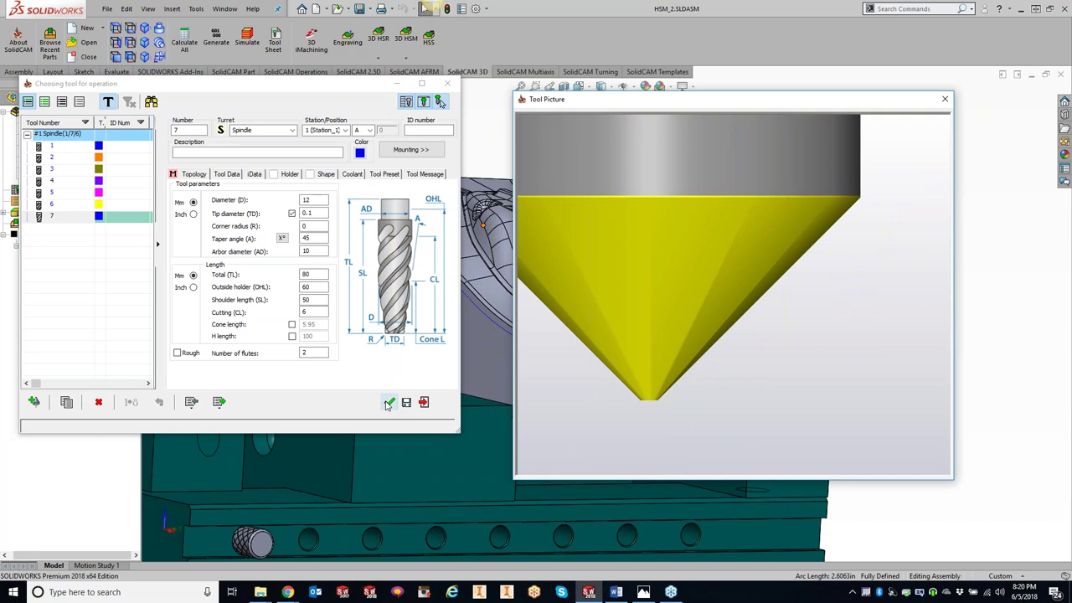
pyautogui.click(389, 402)
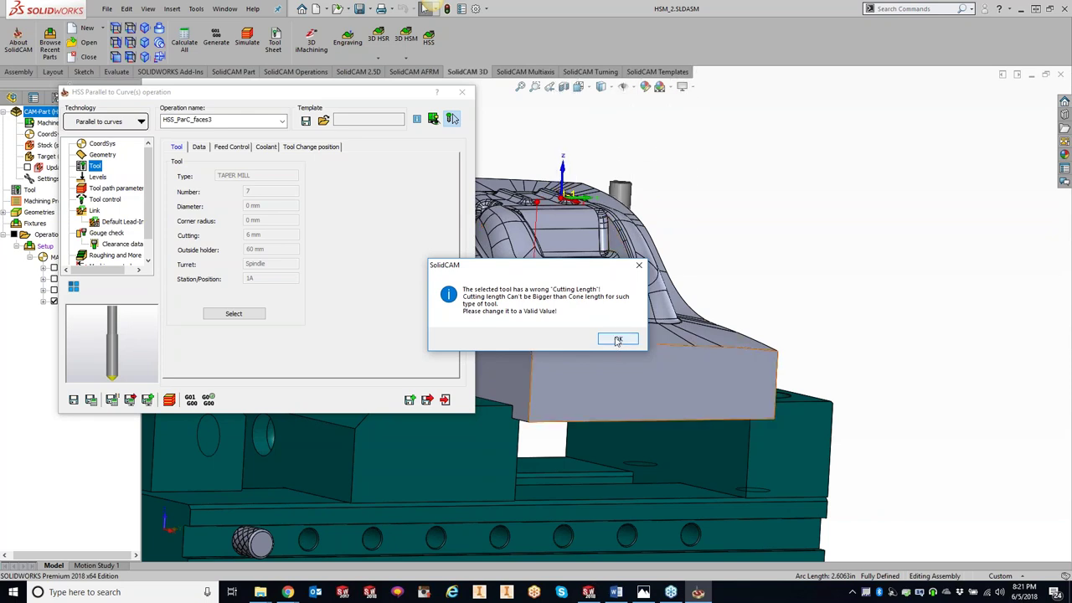
# - Dismiss the warning, set tool 7's cutting length to 5.95 mm and accept the tool
pyautogui.click(618, 339)
pyautogui.click(234, 313)
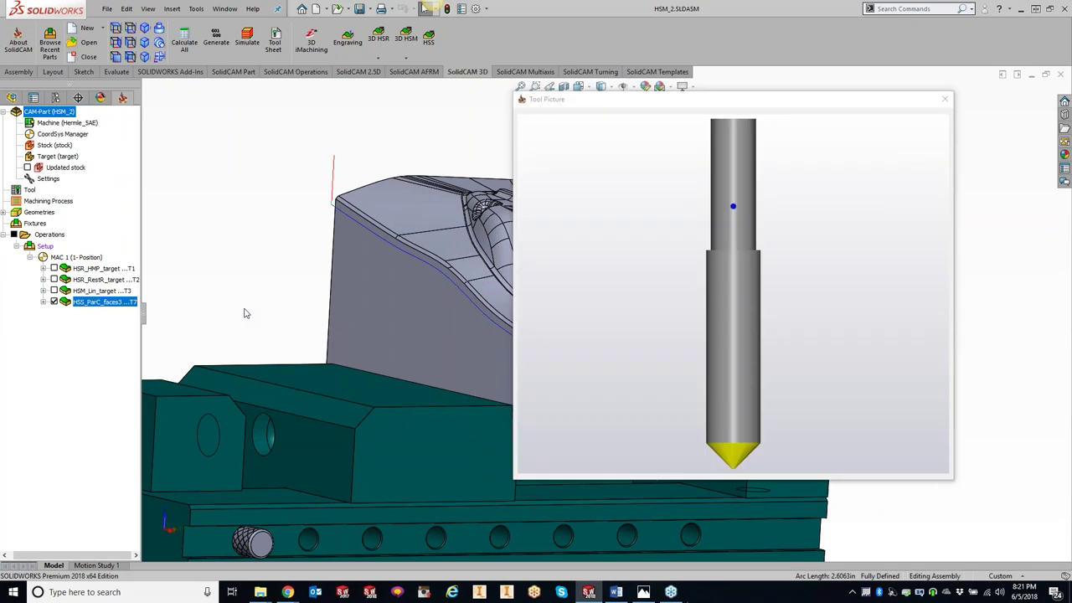
pyautogui.scroll(5, 746, 450)
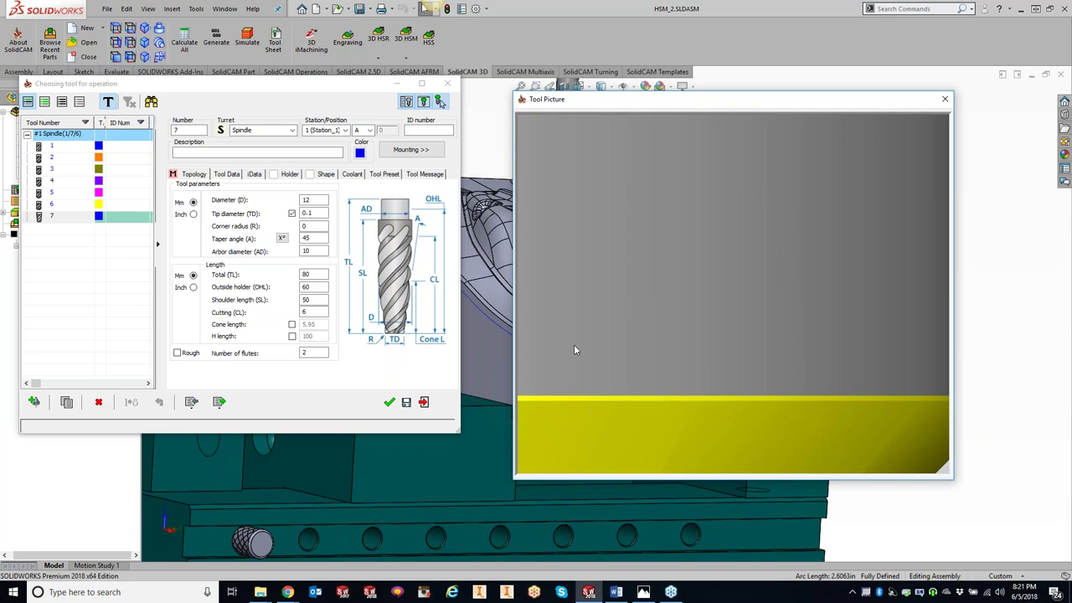
pyautogui.click(479, 448)
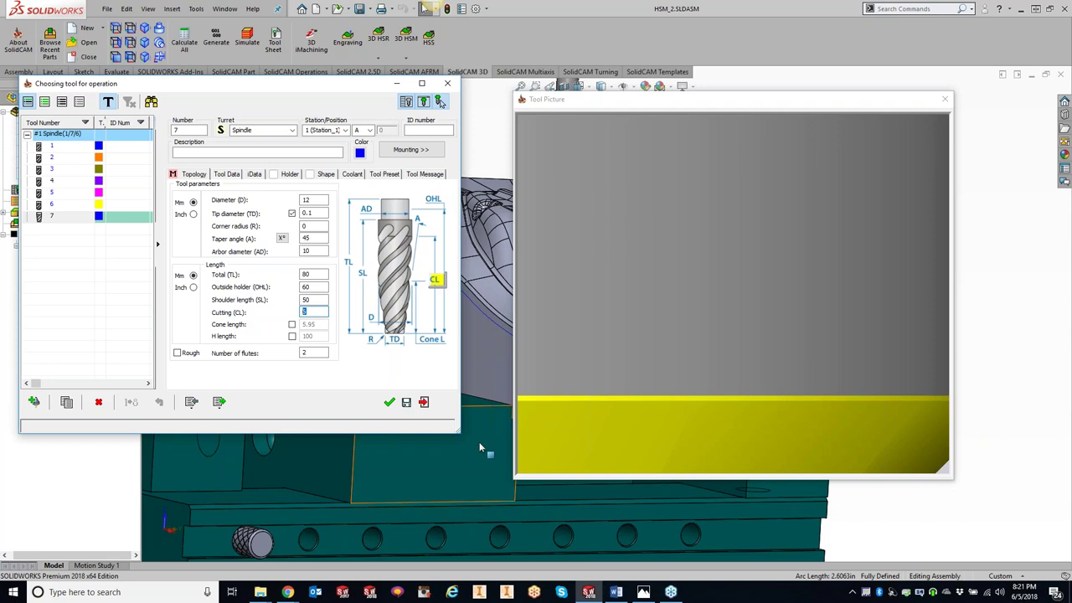
pyautogui.write('5.95')
pyautogui.click(390, 404)
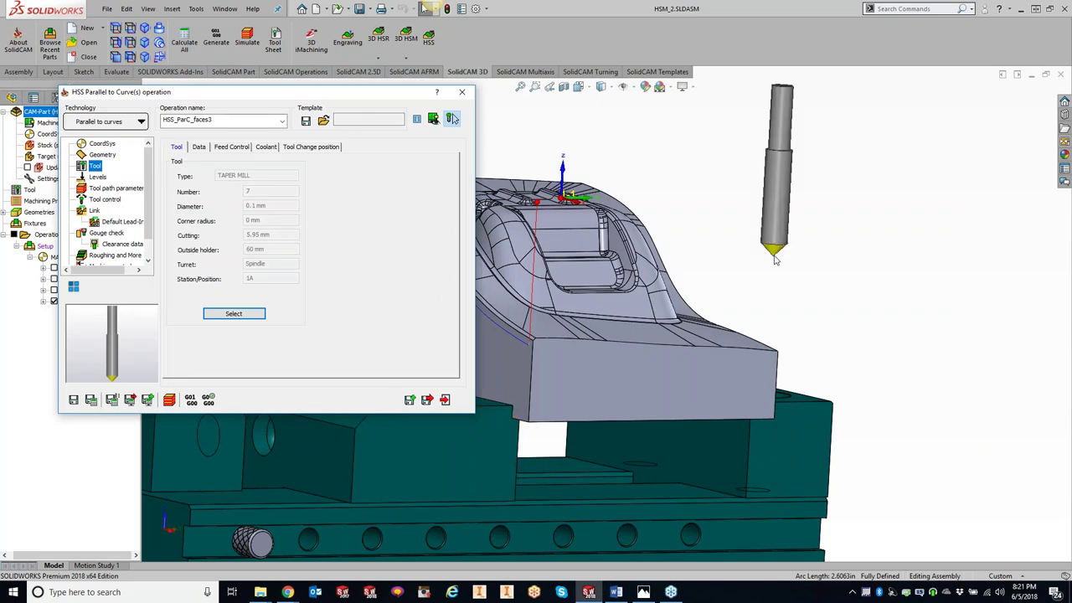
# - Open tool 7, the 12 mm taper mill, to preview its 0.1 tip and 5.95 cutting length
pyautogui.scroll(-8, 776, 260)
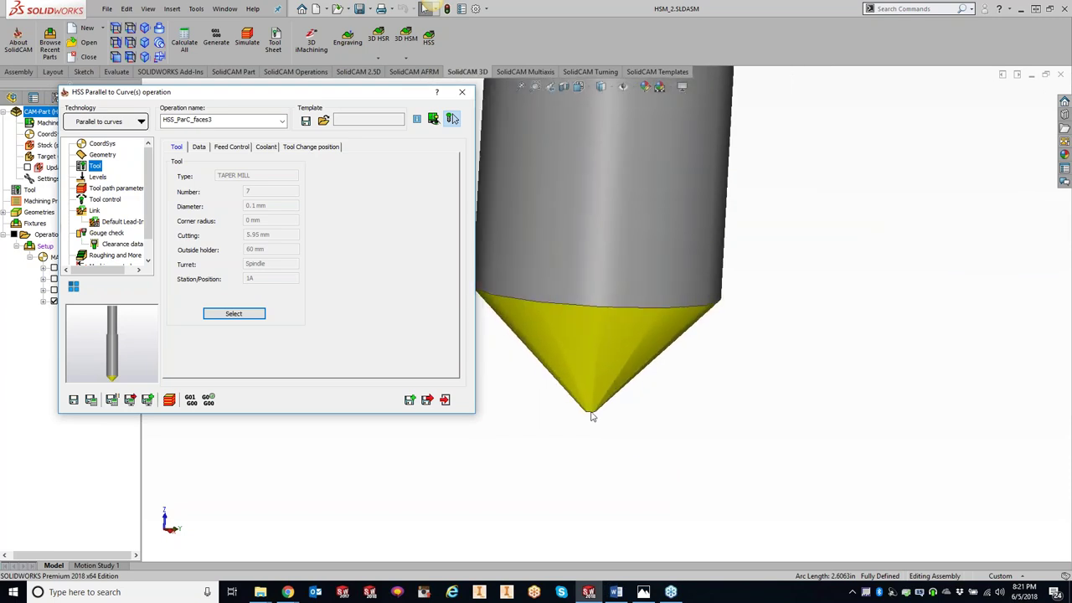
pyautogui.click(410, 401)
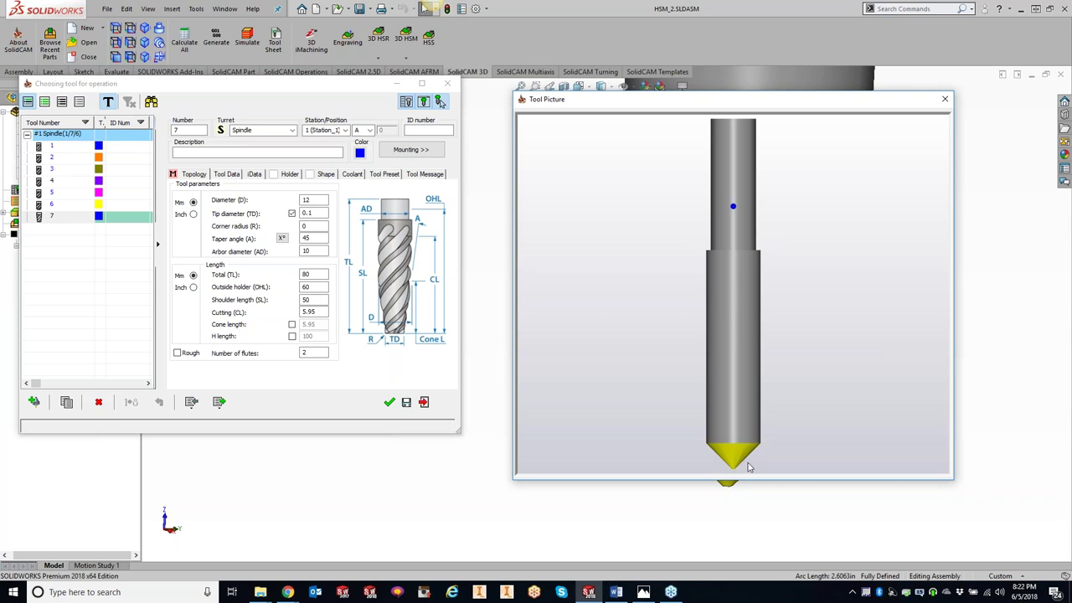
# - Zoom and pan the tool picture to inspect tool 7's tapered tip
pyautogui.scroll(2, 735, 467)
pyautogui.scroll(3, 734, 467)
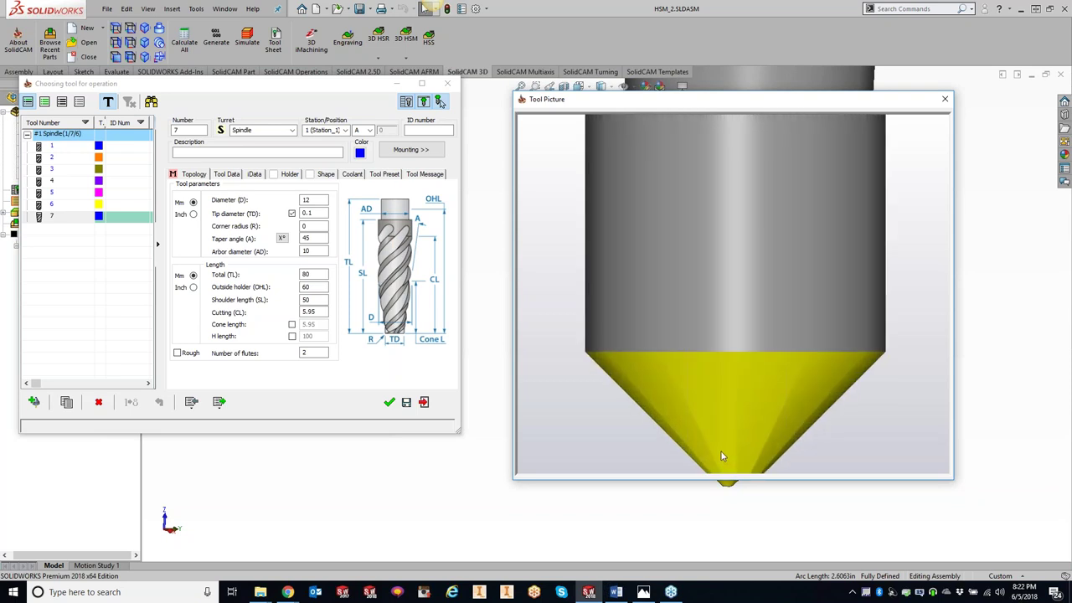
pyautogui.rightClick(717, 351)
pyautogui.click(708, 278)
pyautogui.rightClick(708, 278)
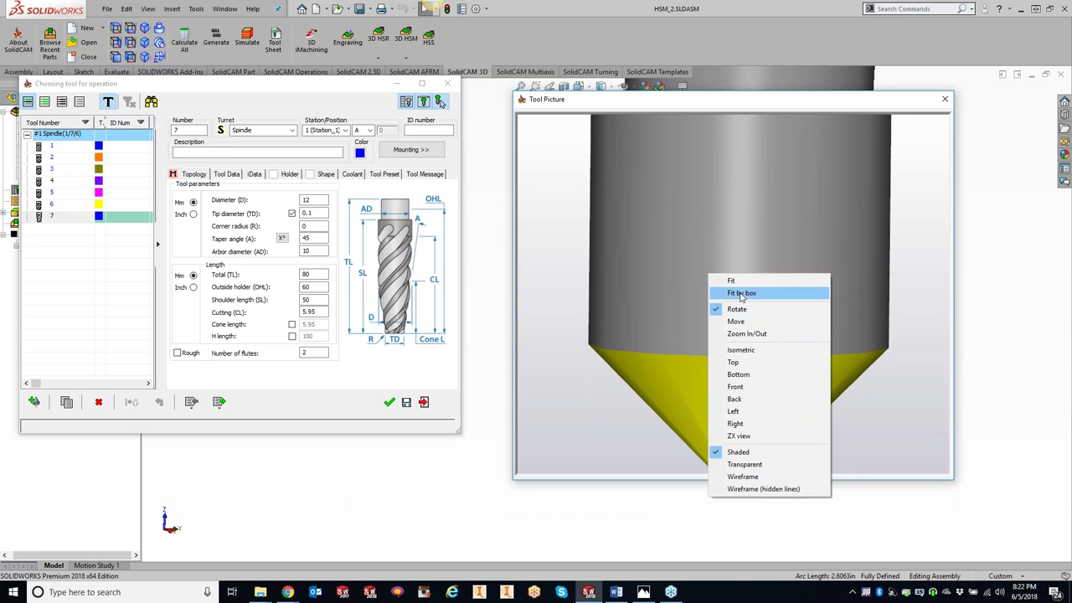
pyautogui.click(737, 322)
pyautogui.moveTo(740, 322); pyautogui.dragTo(699, 246)
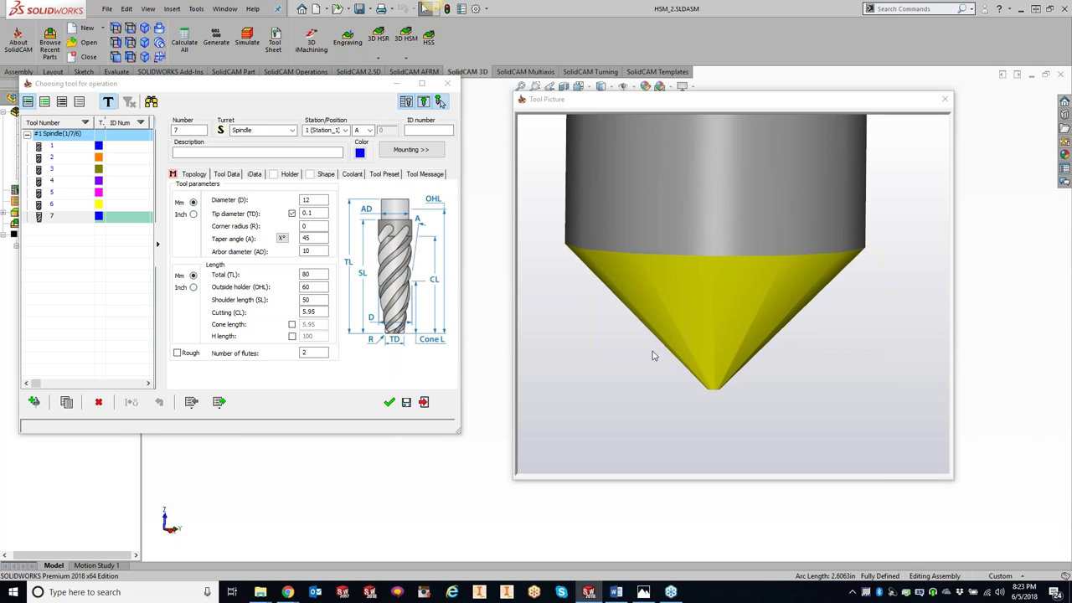
# - Close the tool chooser and the HSS parallel-to-curves operation without changes
pyautogui.click(35, 402)
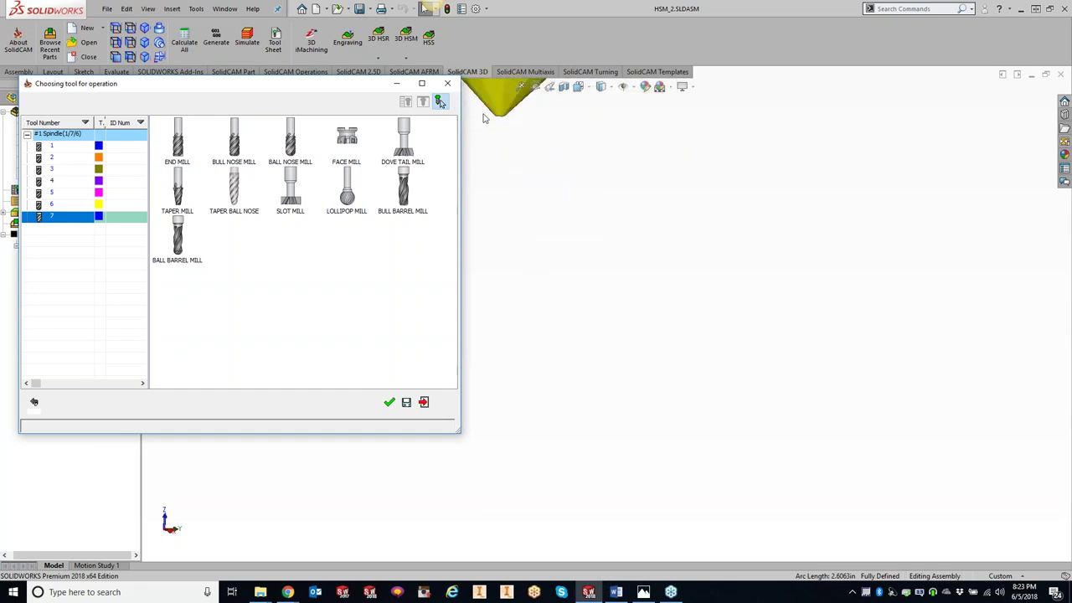
pyautogui.click(448, 83)
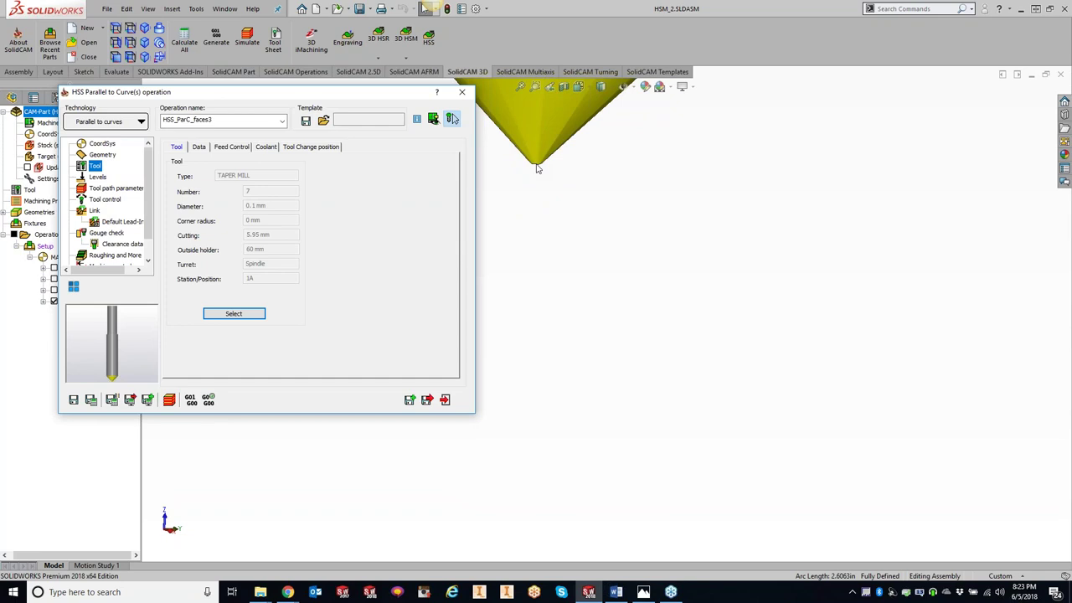
pyautogui.click(462, 92)
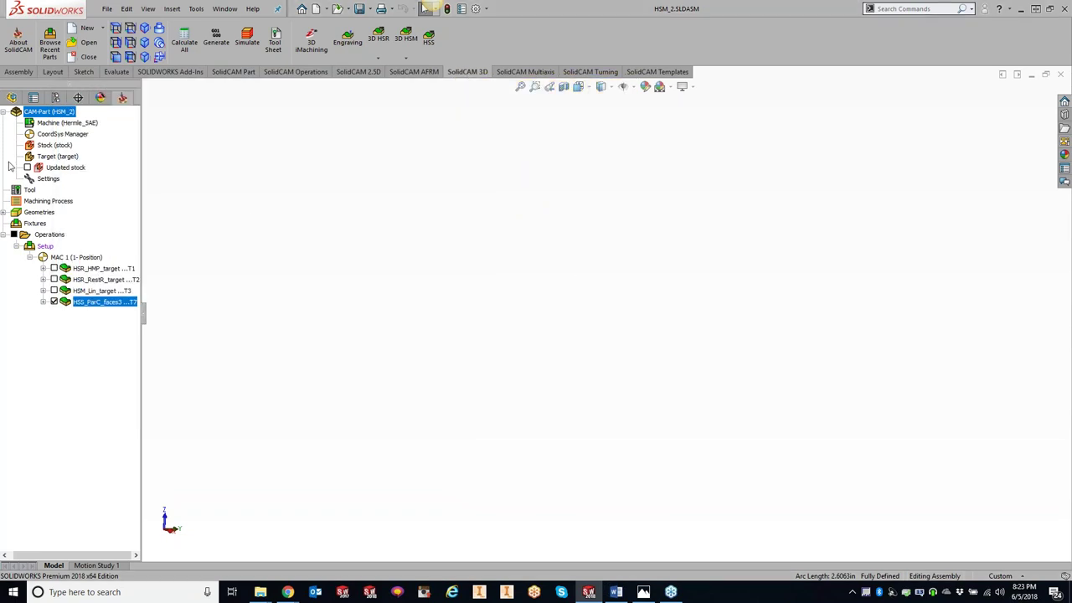
# - Edit the design model's Chamfer1 feature from the FeatureManager tree
pyautogui.click(11, 97)
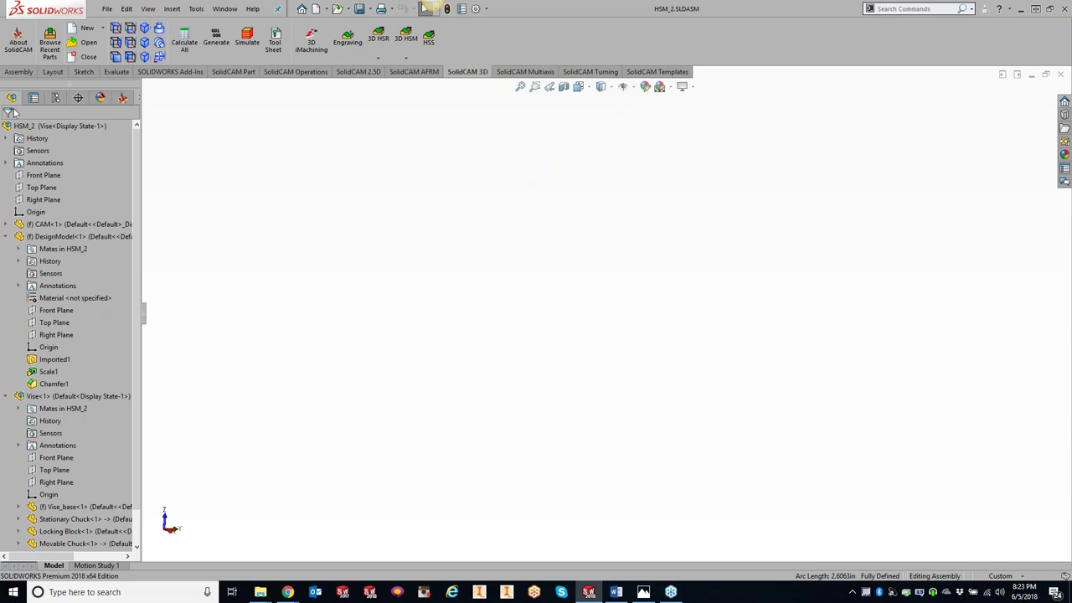
pyautogui.rightClick(53, 384)
pyautogui.click(62, 351)
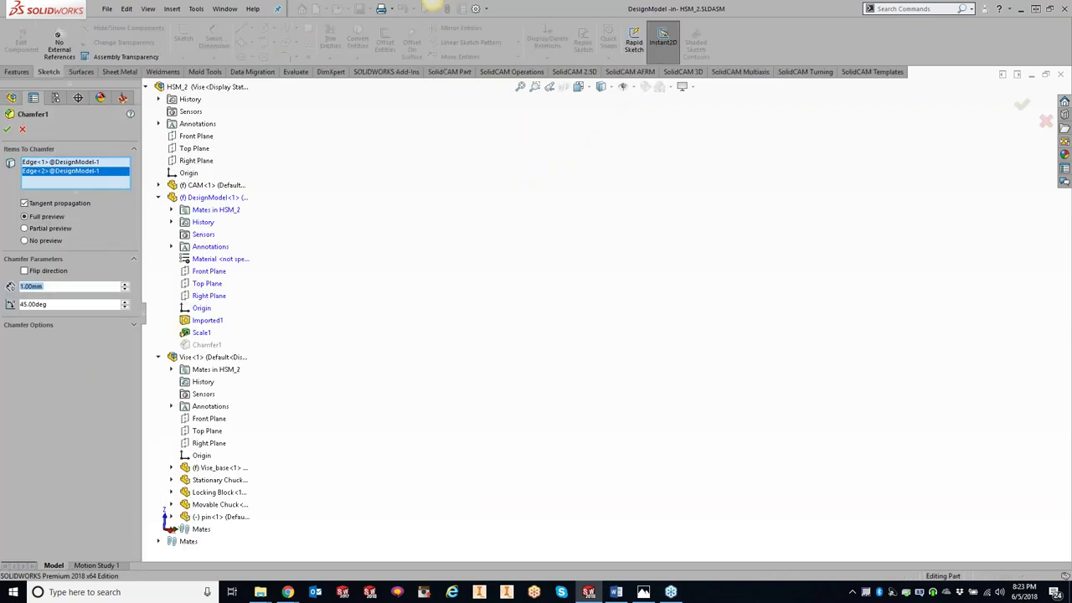
# - Compute 1 ÷ 25.4 in Calculator, giving 0.0393700787401575 inches per mm
pyautogui.click(49, 286)
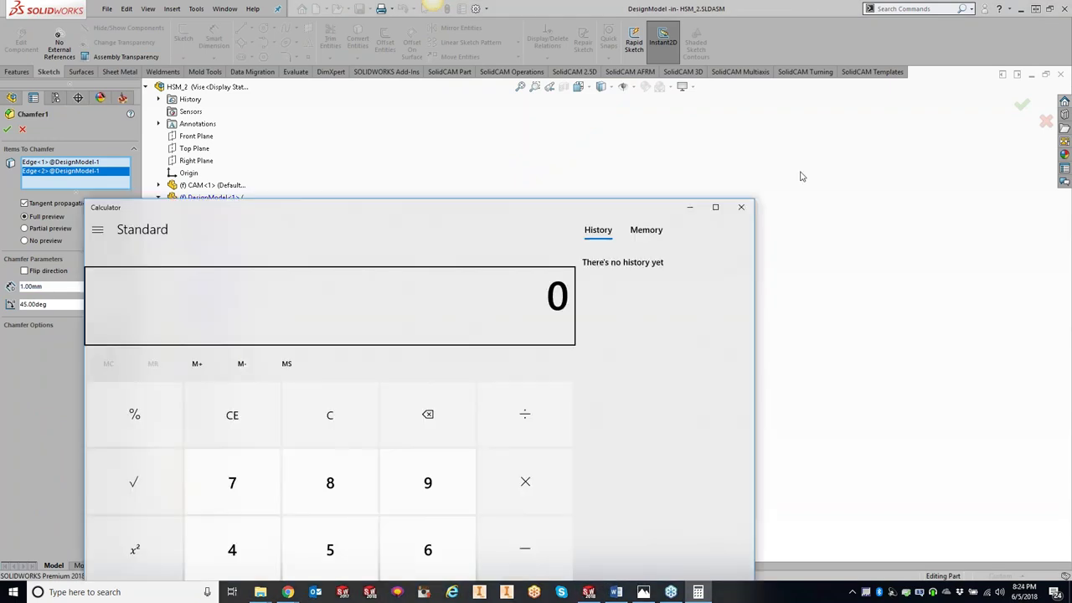
pyautogui.moveTo(639, 212); pyautogui.dragTo(749, 39)
pyautogui.press('1')
pyautogui.press('/')
pyautogui.write('25.4')
pyautogui.press('Return')
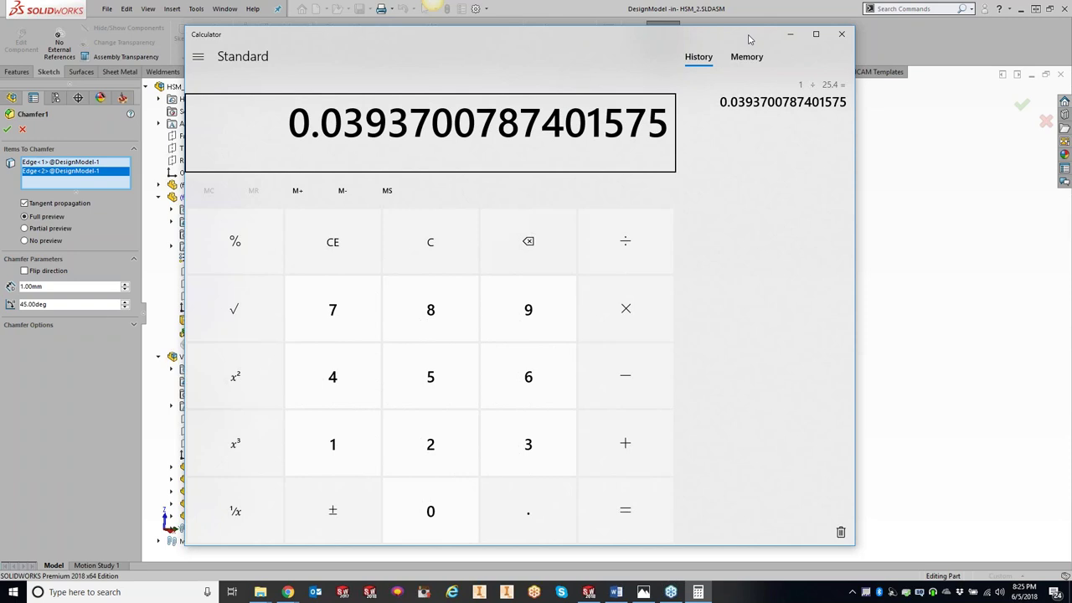
# - Close Calculator, returning to Chamfer1 at 1.00 mm and 45°
pyautogui.click(842, 33)
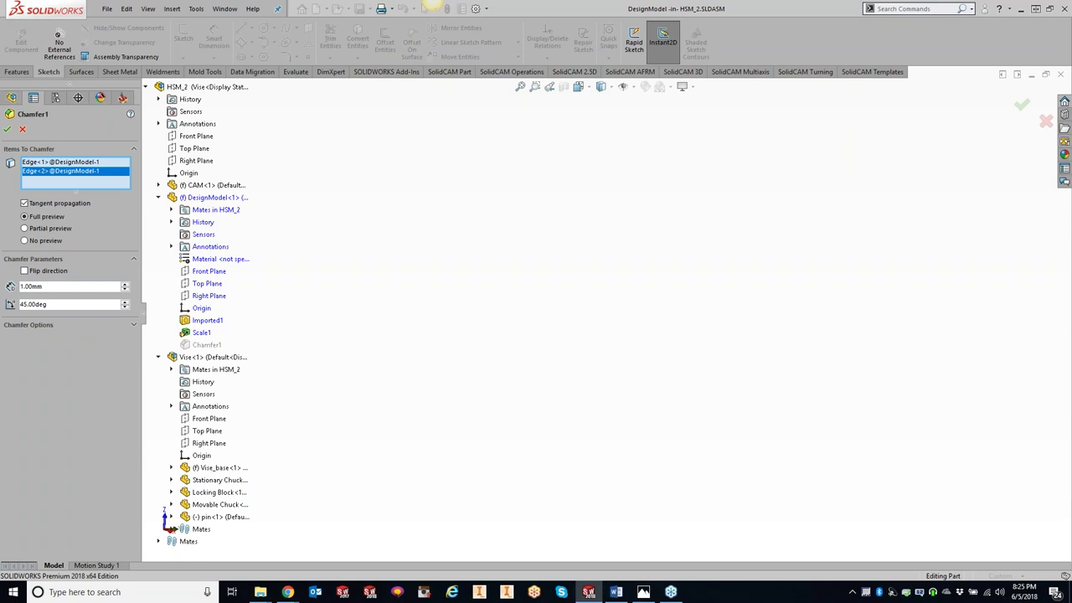
# - Confirm Chamfer1, exit component editing, and reopen the HSM_2 CAM-Part from SolidCAM Manager
pyautogui.click(8, 129)
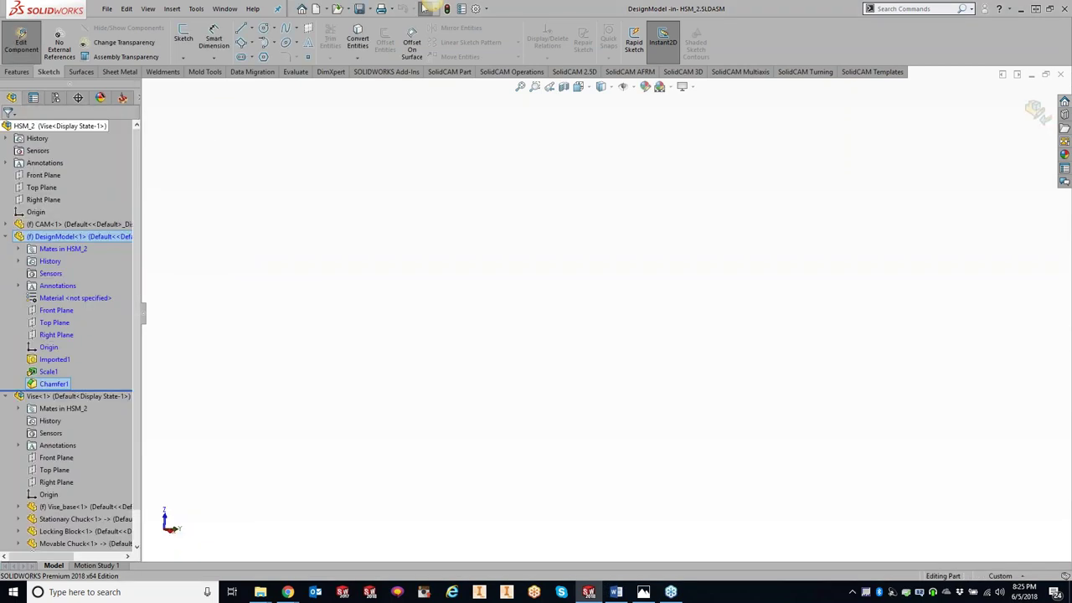
pyautogui.click(21, 41)
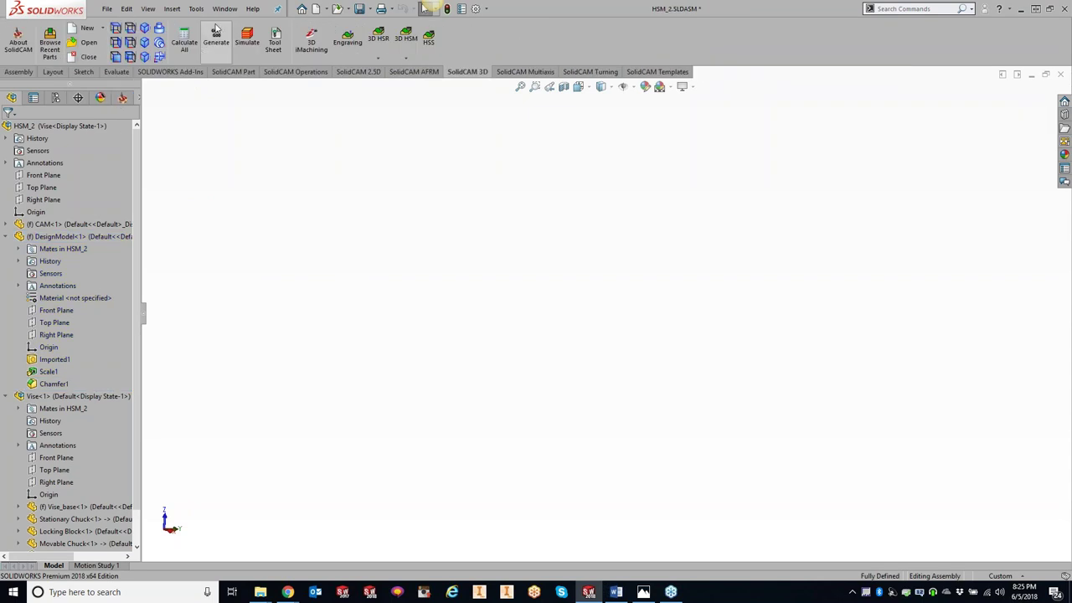
pyautogui.click(196, 9)
pyautogui.click(621, 283)
pyautogui.click(122, 97)
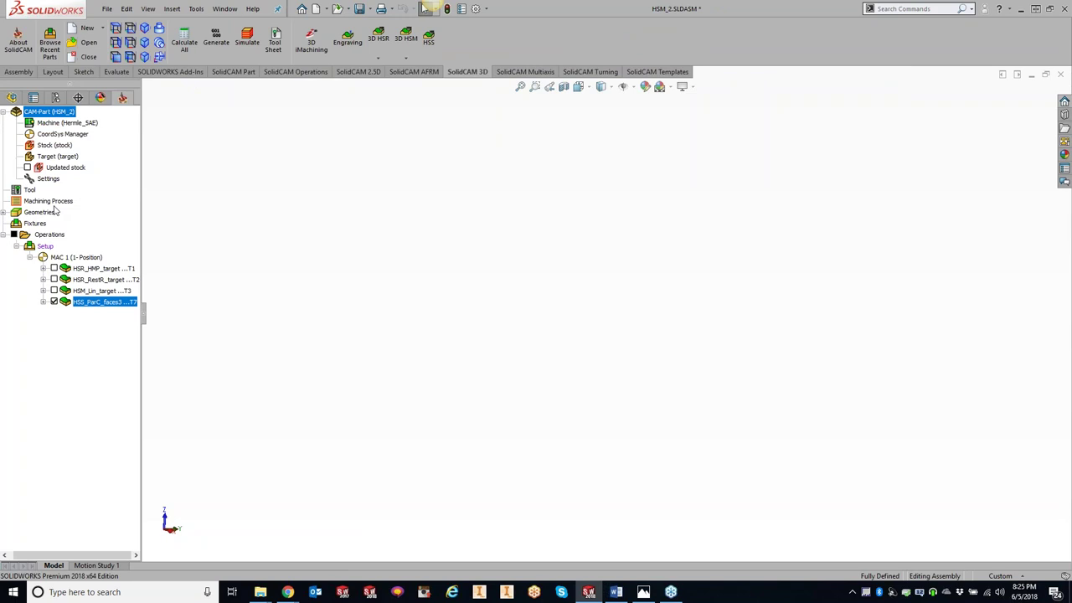
pyautogui.doubleClick(44, 114)
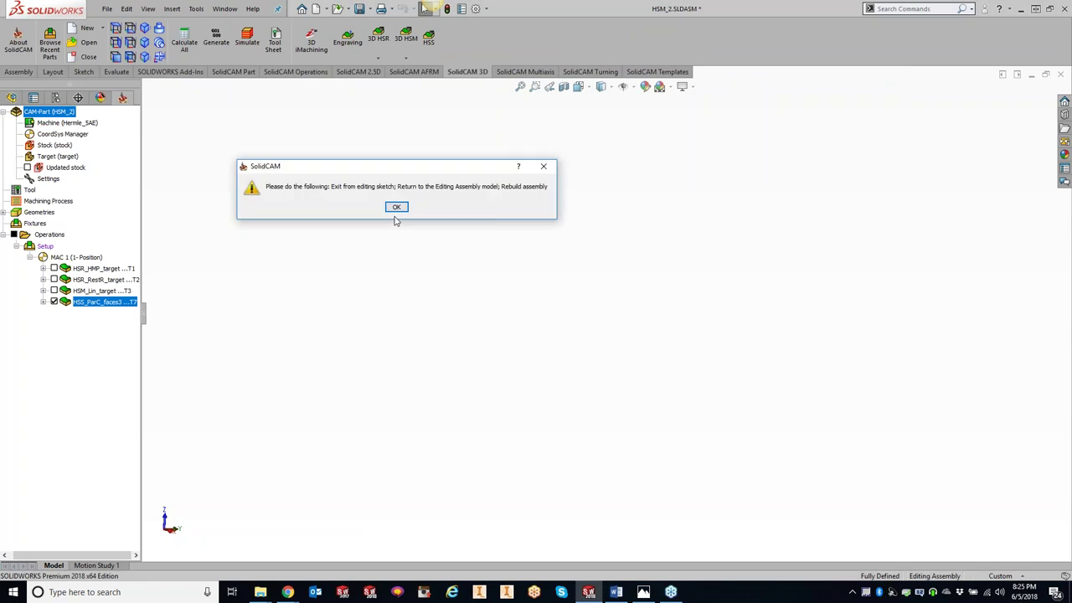
# - Dismiss the three rebuild-assembly warnings and close the HSM_2 CAM-Part
pyautogui.click(396, 208)
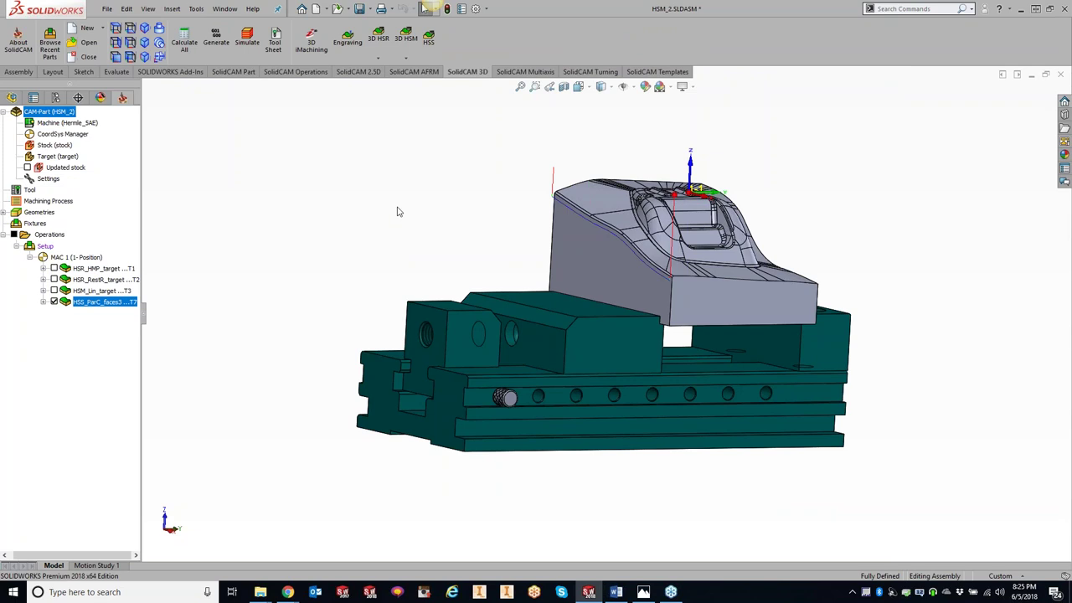
pyautogui.click(398, 209)
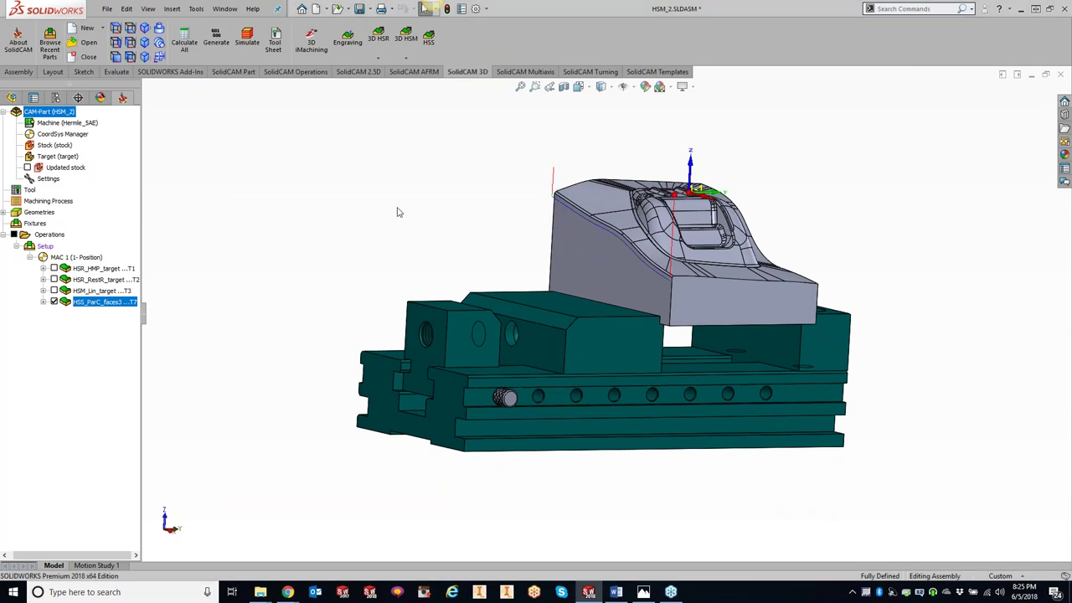
pyautogui.click(398, 210)
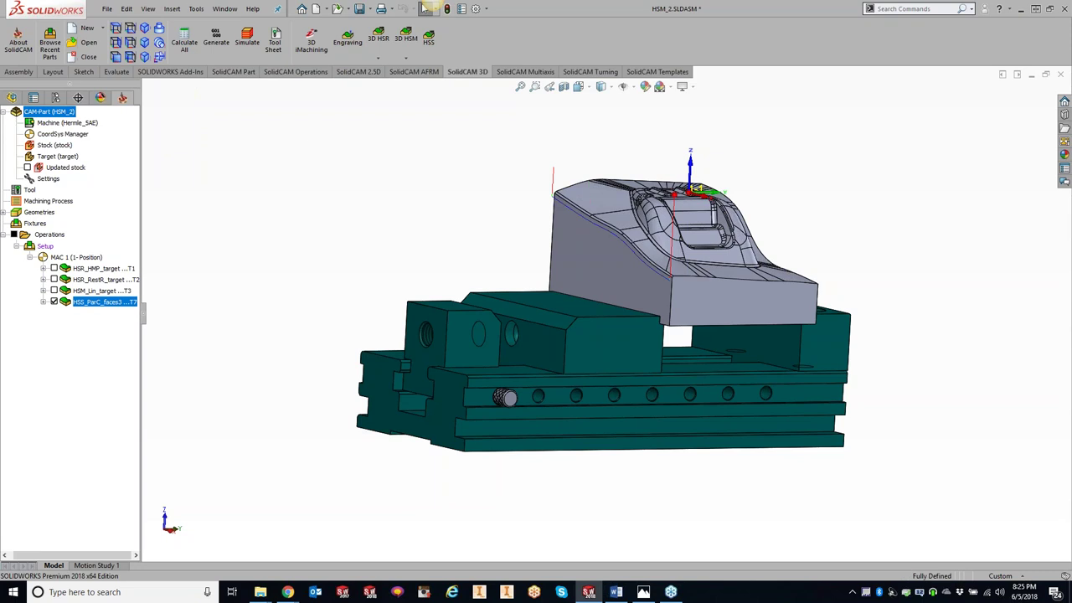
pyautogui.rightClick(59, 117)
pyautogui.click(87, 171)
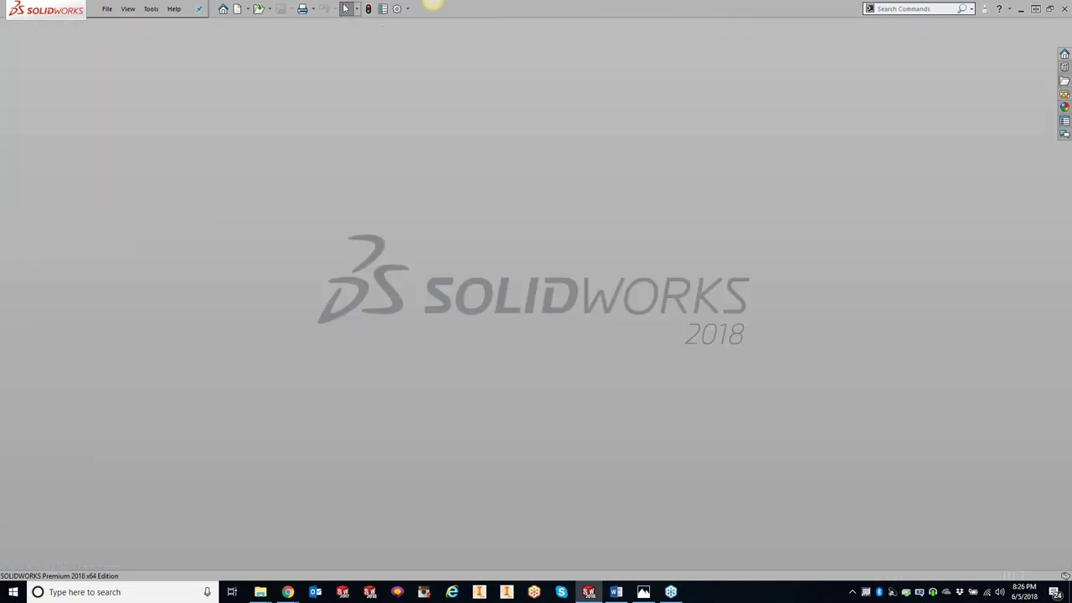
pyautogui.click(151, 9)
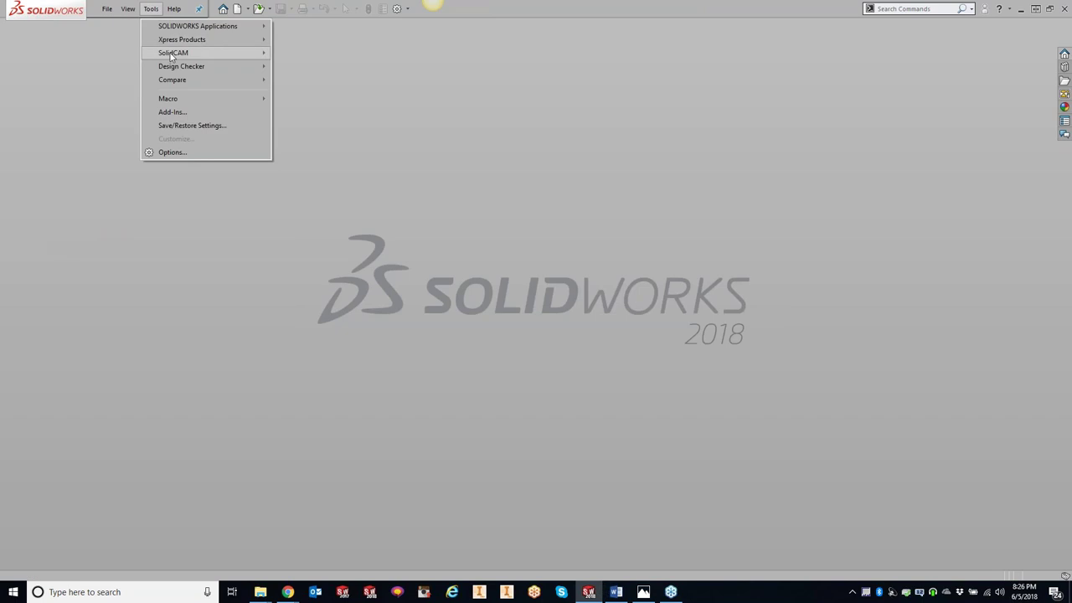
# - Reopen PART1.prz from SolidCAM's Recent CAM-Parts list
pyautogui.click(236, 52)
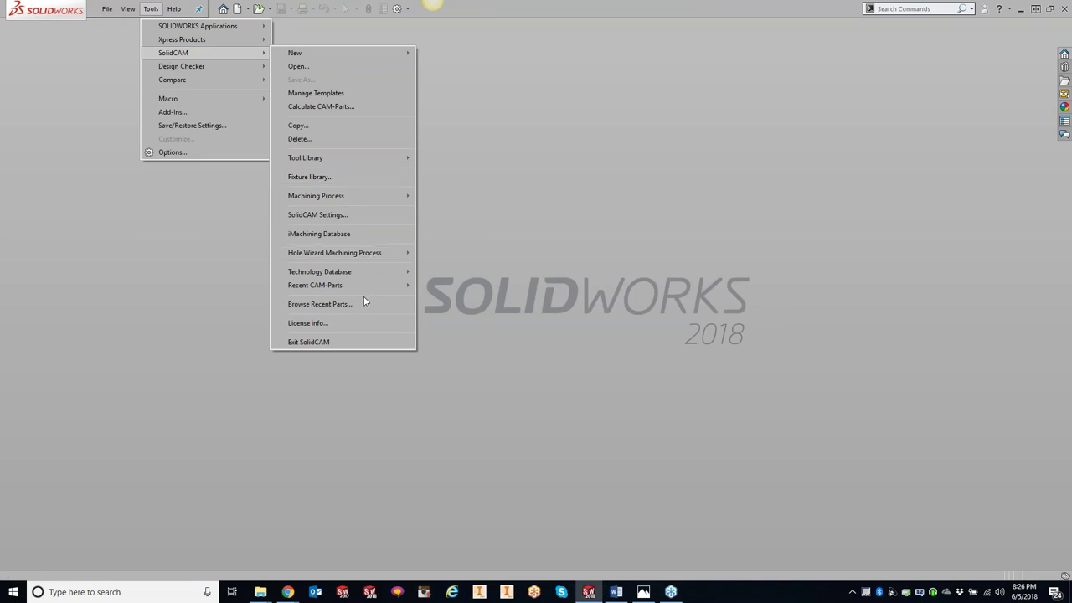
pyautogui.moveTo(362, 286)
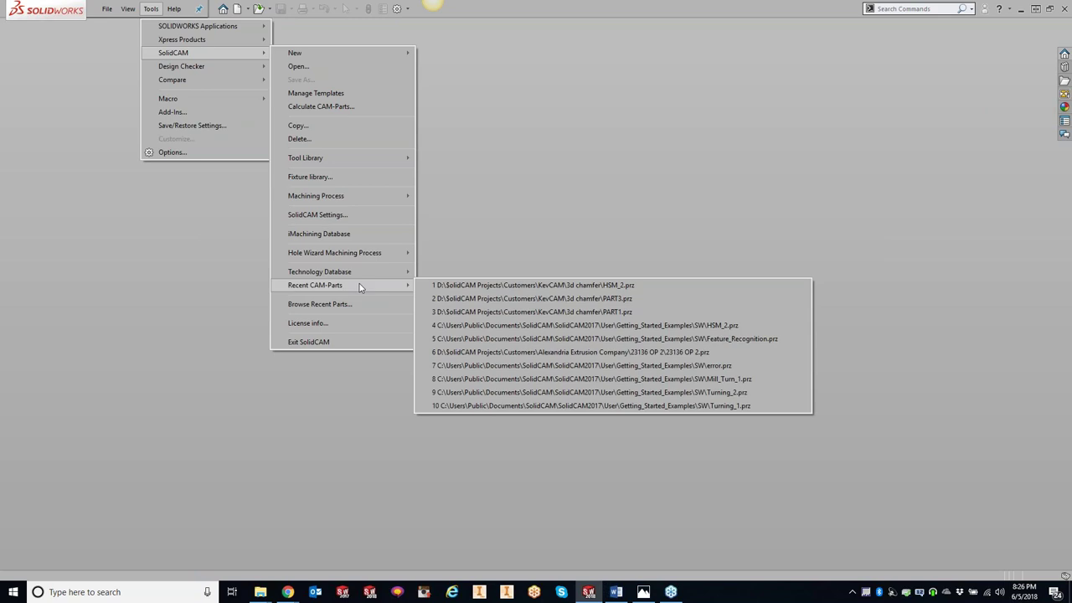
pyautogui.click(489, 311)
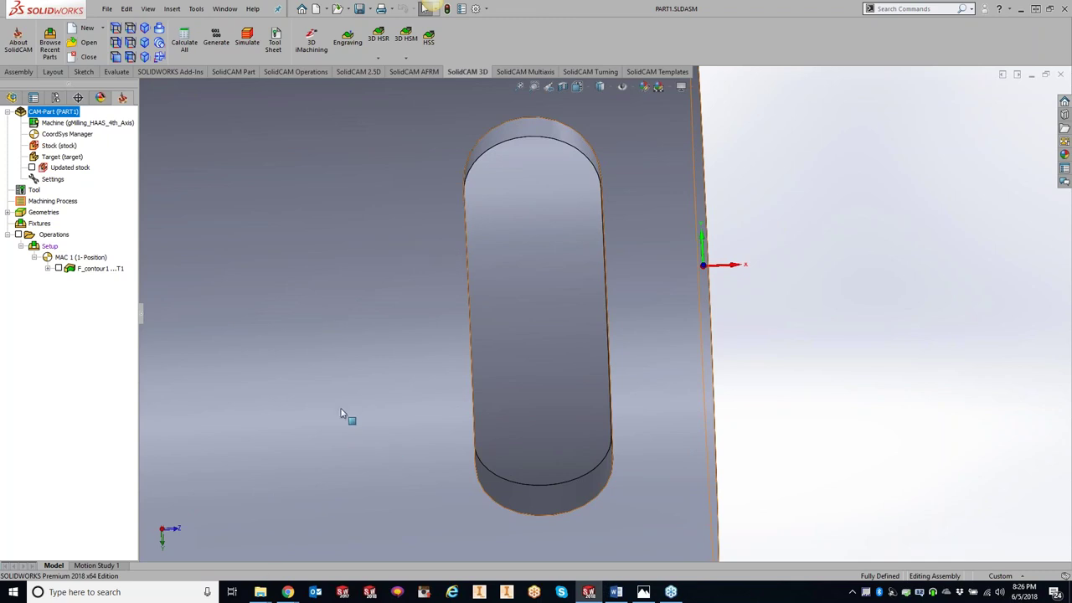
# - Bring up Chrome's SolidCAM University YouTube channel tab
pyautogui.moveTo(288, 592)
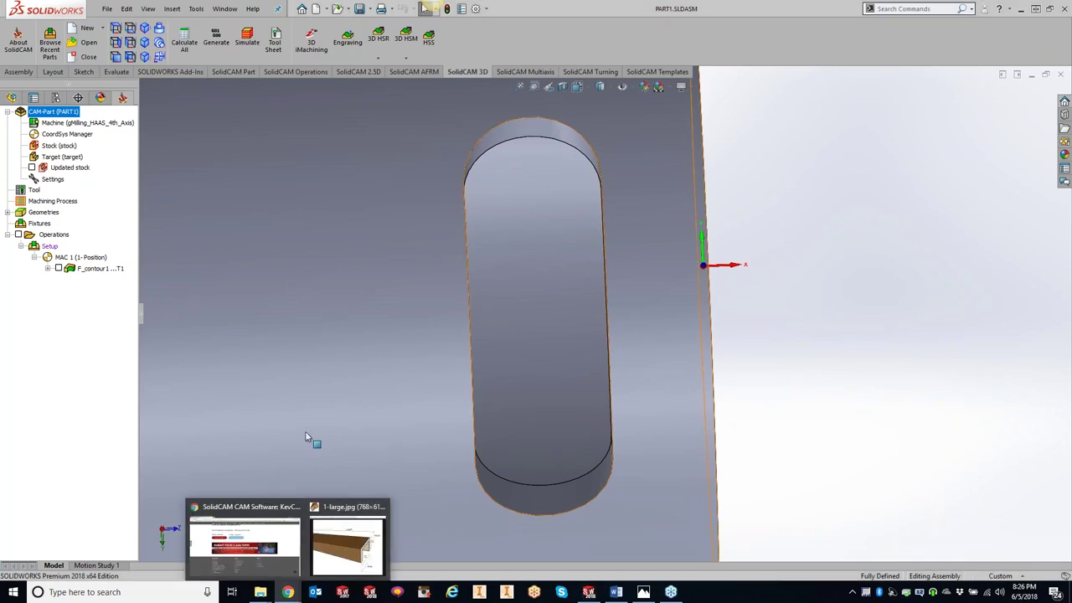
pyautogui.click(270, 528)
pyautogui.click(58, 8)
pyautogui.scroll(-2, 264, 322)
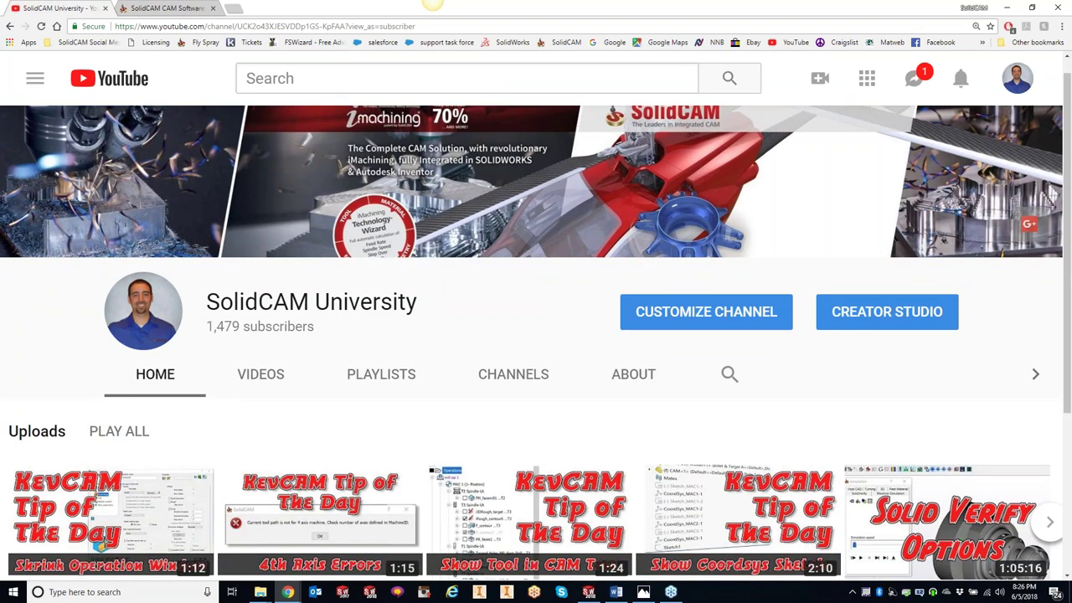
# - Browse down the channel's Videos grid, then minimize Chrome to return to PART1
pyautogui.click(261, 317)
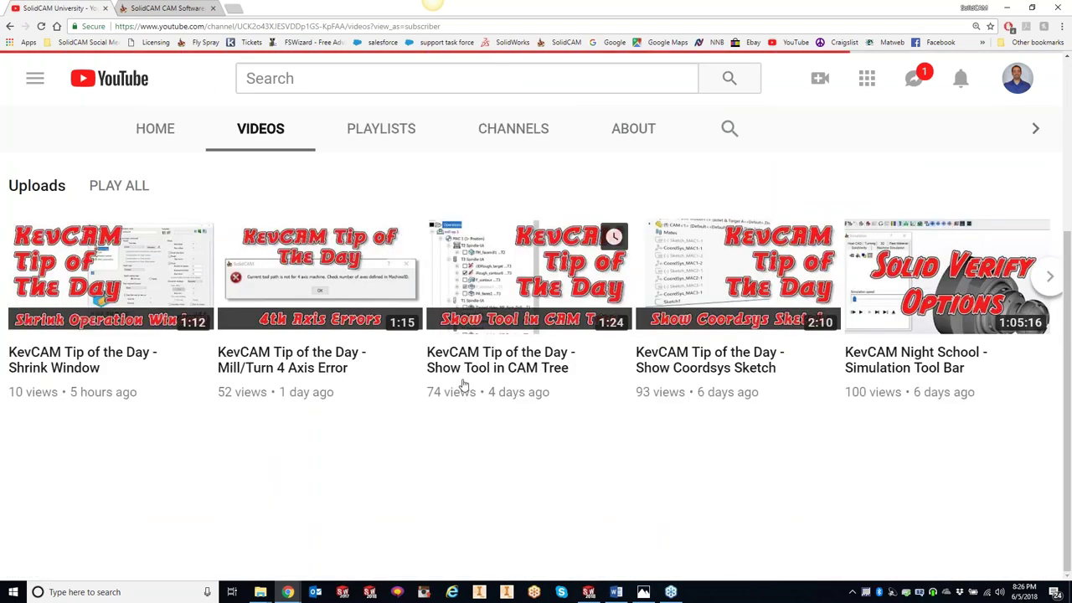
pyautogui.scroll(-6, 464, 384)
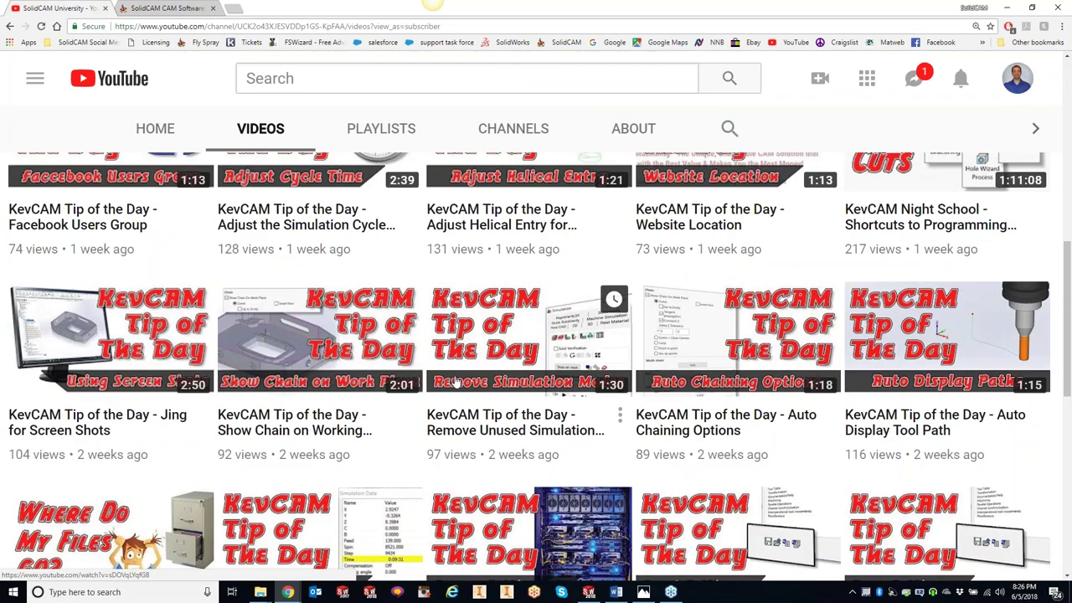
pyautogui.scroll(-7, 444, 378)
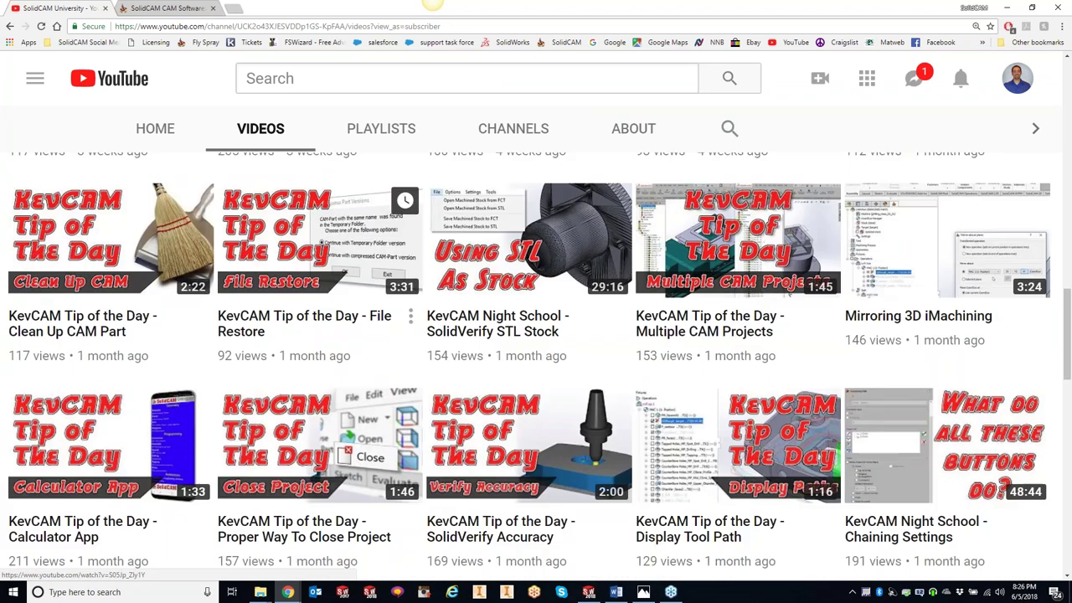
pyautogui.scroll(-3, 256, 491)
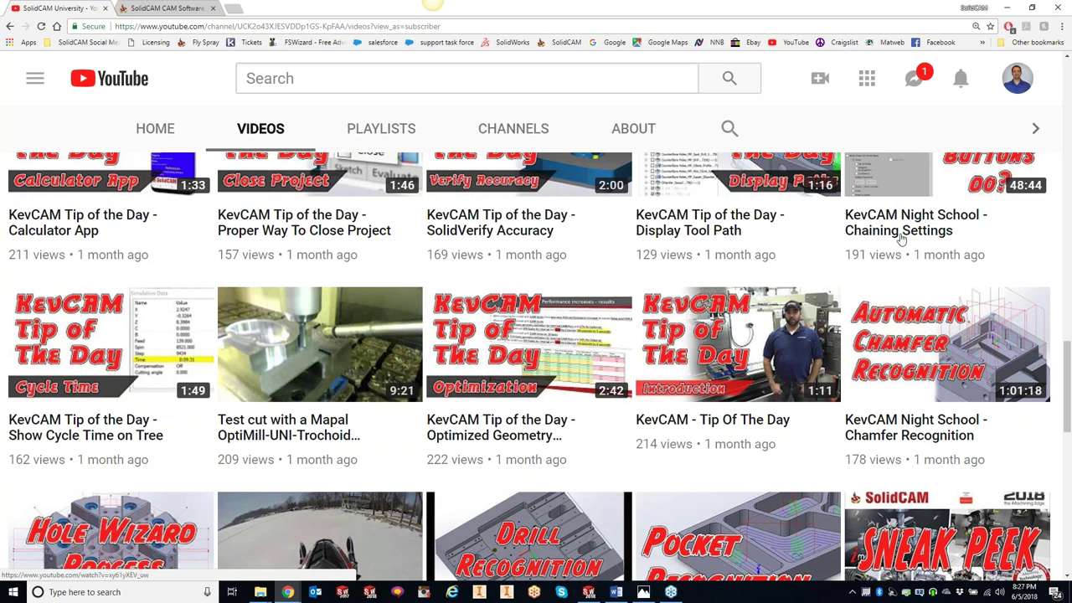
pyautogui.click(1007, 7)
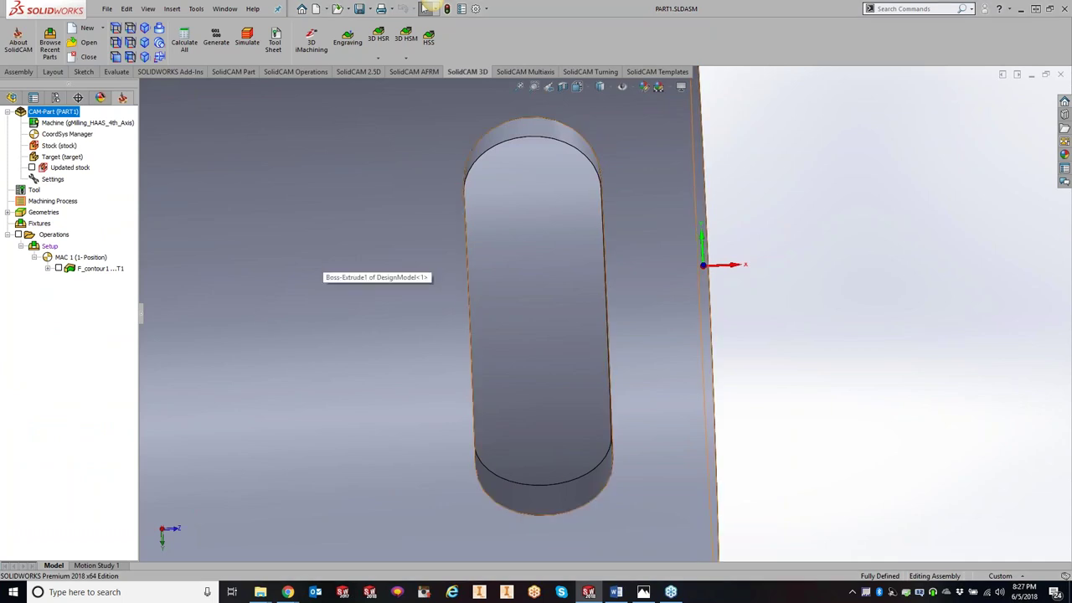
# - Set F_contour1's Technology > Chamfer cutting diameter from 0.2 to 0.45 and save
pyautogui.click(101, 268)
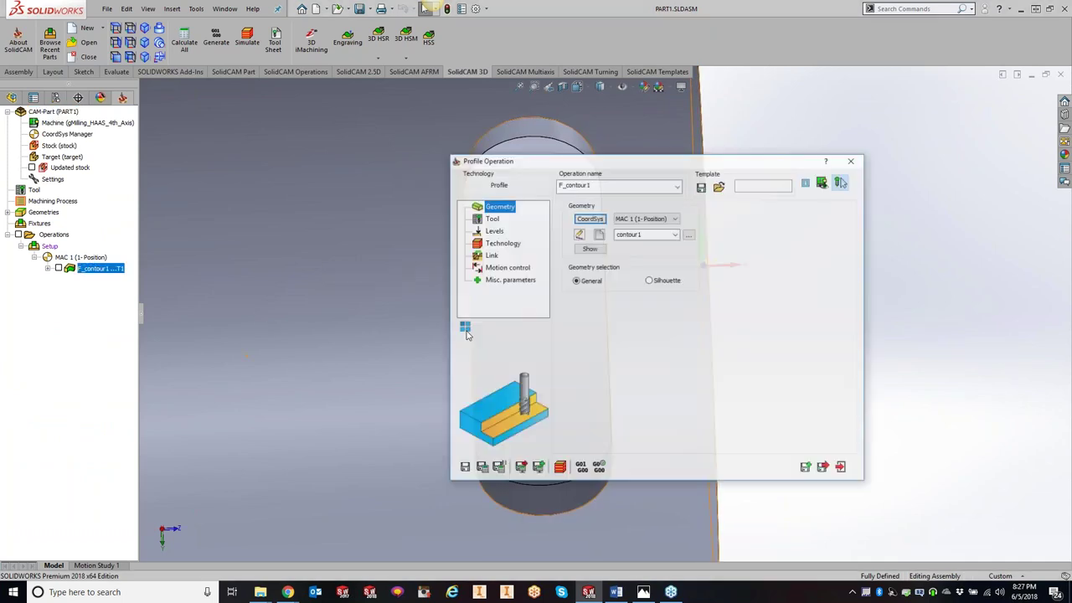
pyautogui.moveTo(666, 168); pyautogui.dragTo(453, 181)
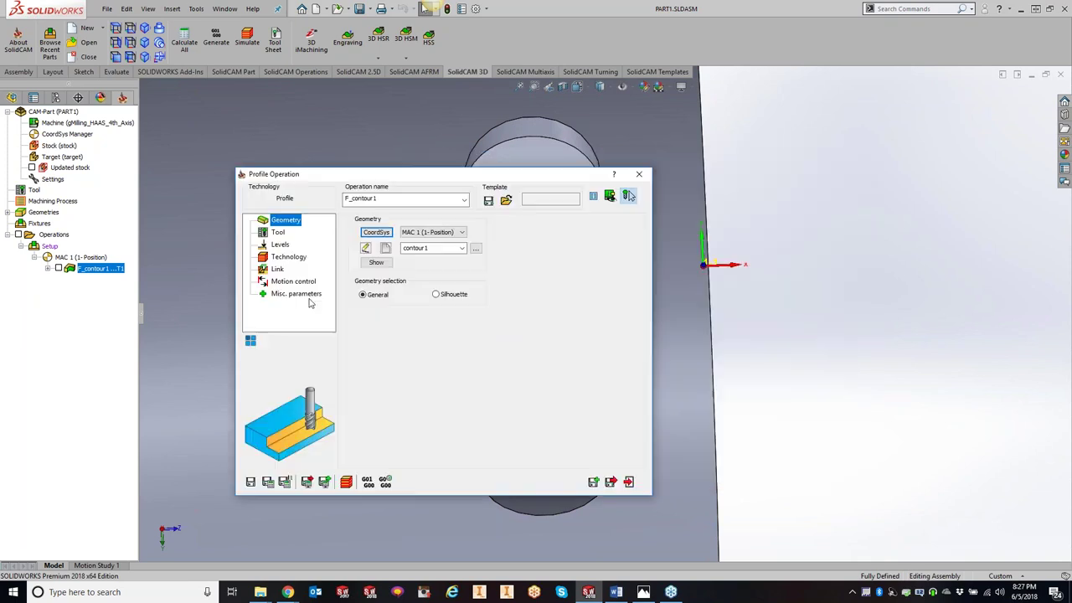
pyautogui.click(289, 257)
pyautogui.click(390, 223)
pyautogui.click(458, 249)
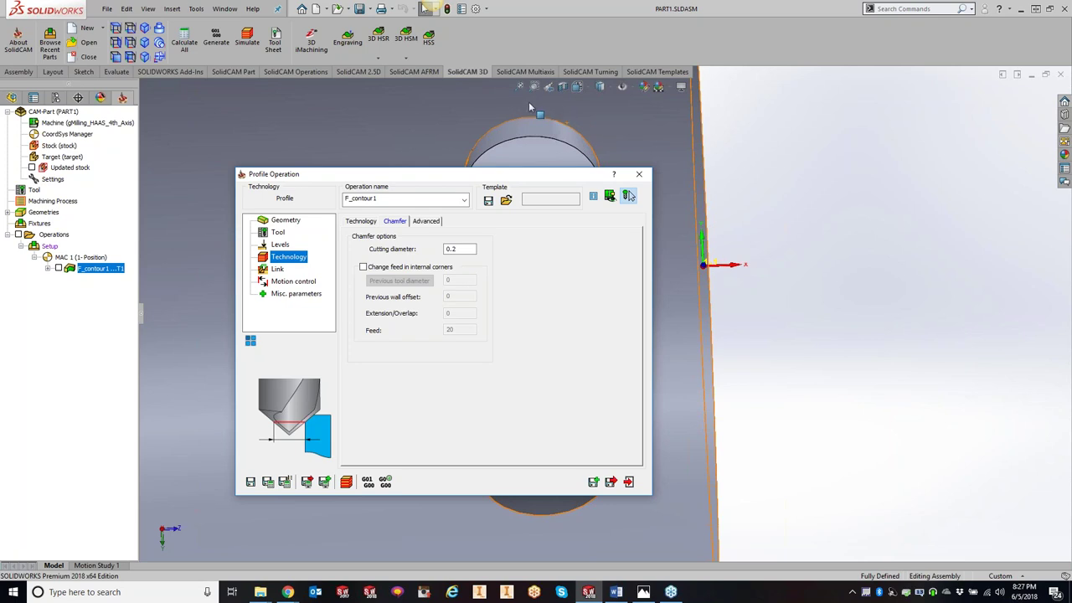
pyautogui.doubleClick(457, 249)
pyautogui.write('45')
pyautogui.click(346, 483)
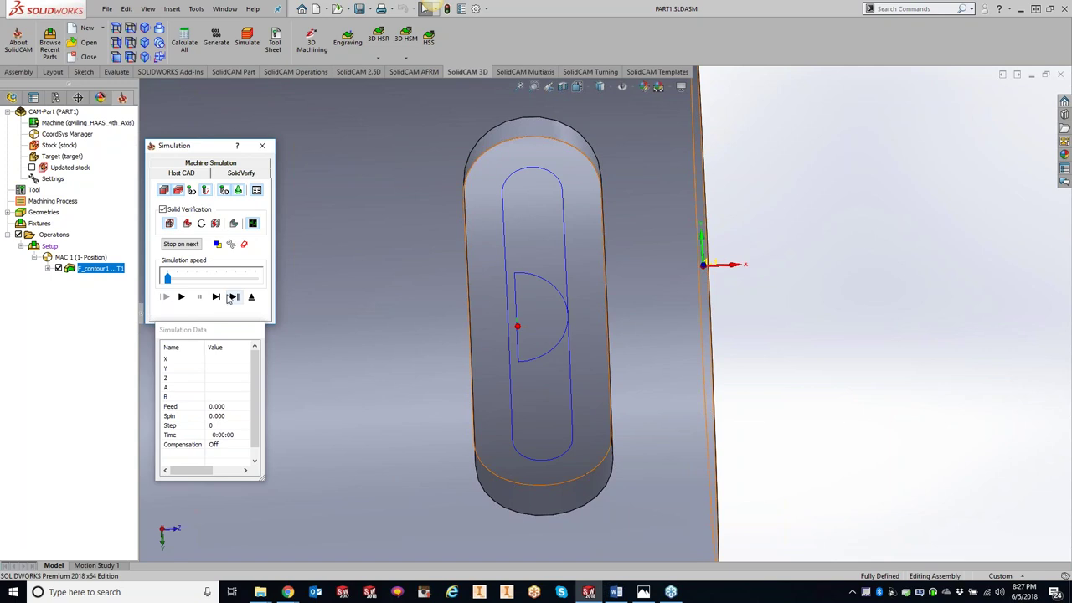
# - Run SolidVerify, step the tool into the upper slot, and zoom and rotate onto the chamfered edge
pyautogui.click(242, 174)
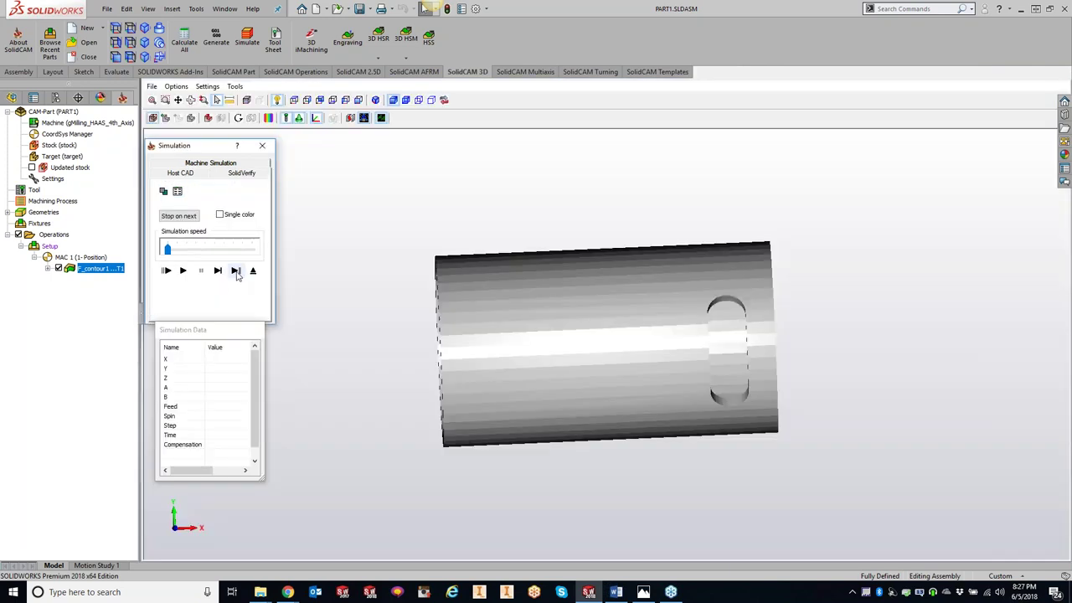
pyautogui.click(235, 271)
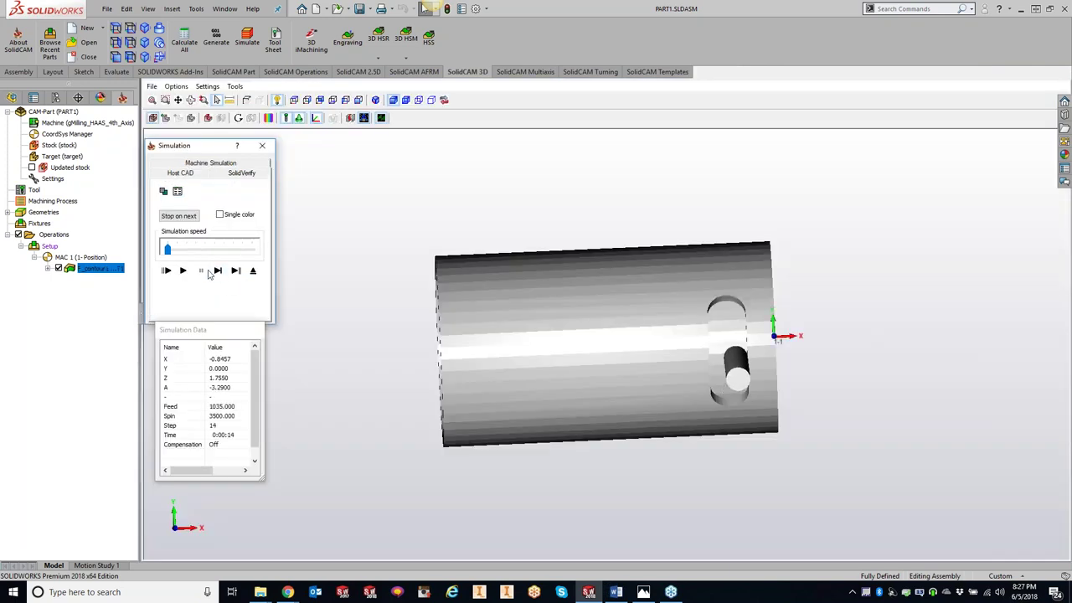
pyautogui.click(218, 270)
pyautogui.click(218, 270)
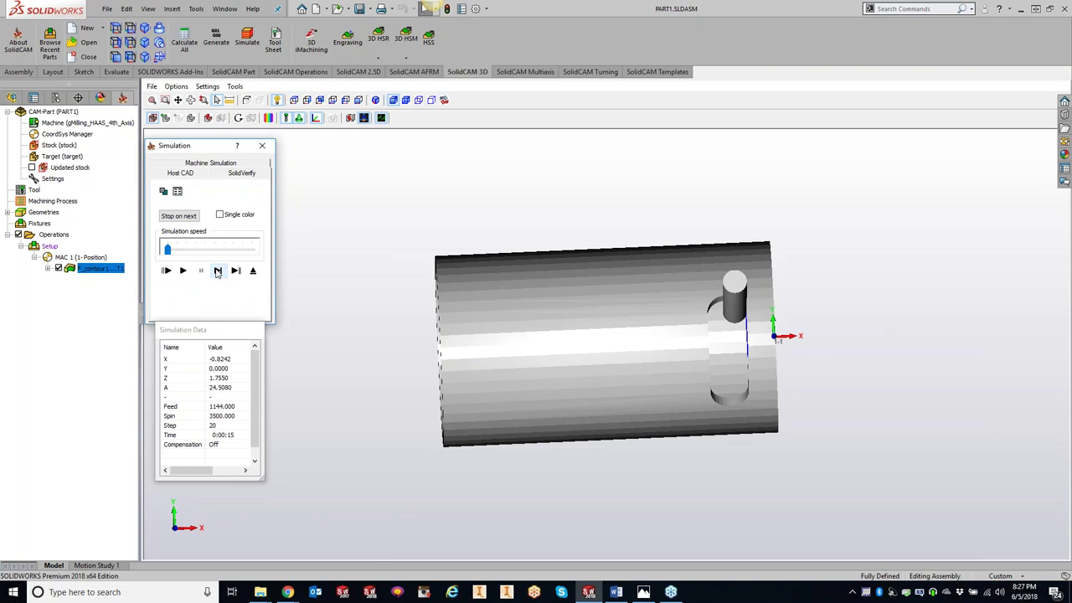
pyautogui.scroll(-5, 847, 351)
pyautogui.scroll(-6, 828, 336)
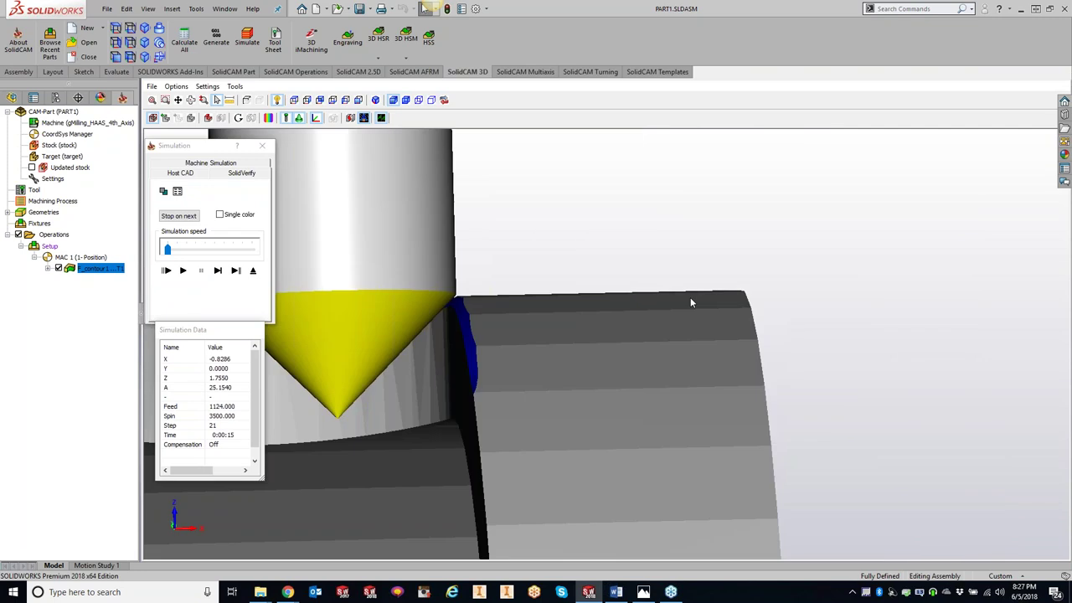
pyautogui.moveTo(691, 303); pyautogui.dragTo(406, 335, button='middle')
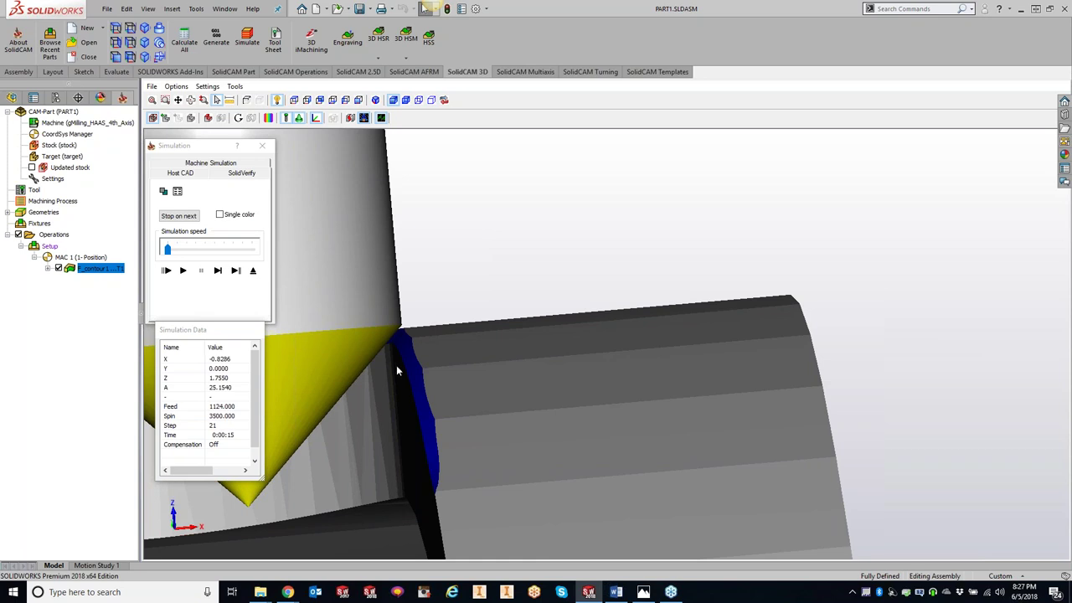
# - Close the simulation and change the F_contour1 chamfer cutting diameter to 0.025
pyautogui.click(259, 145)
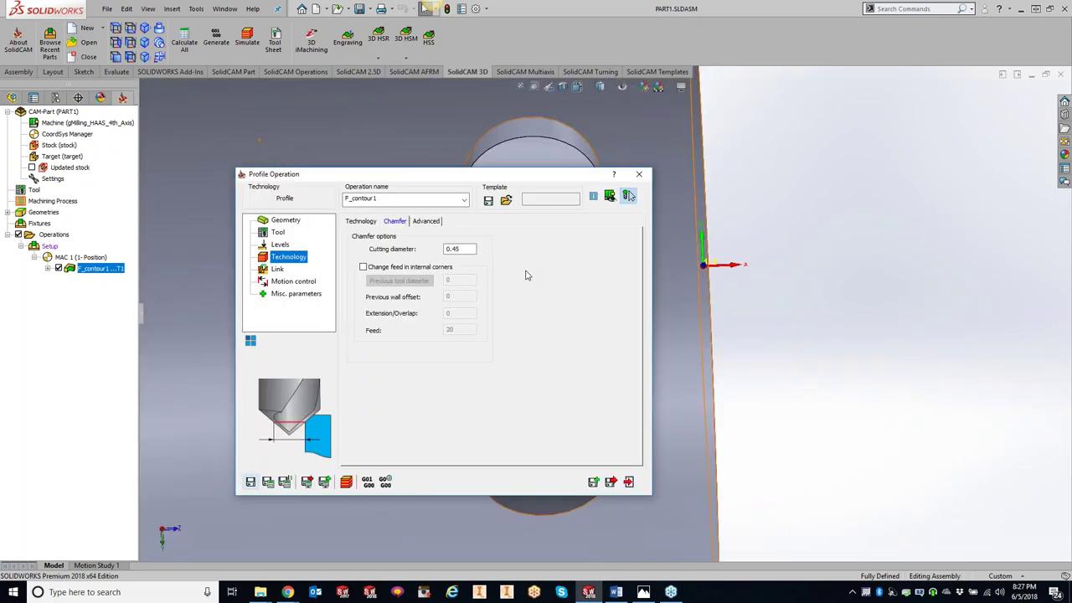
pyautogui.write('02')
# - Recalculate the 0.025 chamfer toolpath and start its SolidVerify simulation
pyautogui.click(267, 483)
pyautogui.click(346, 483)
pyautogui.click(234, 172)
pyautogui.click(217, 271)
pyautogui.click(217, 271)
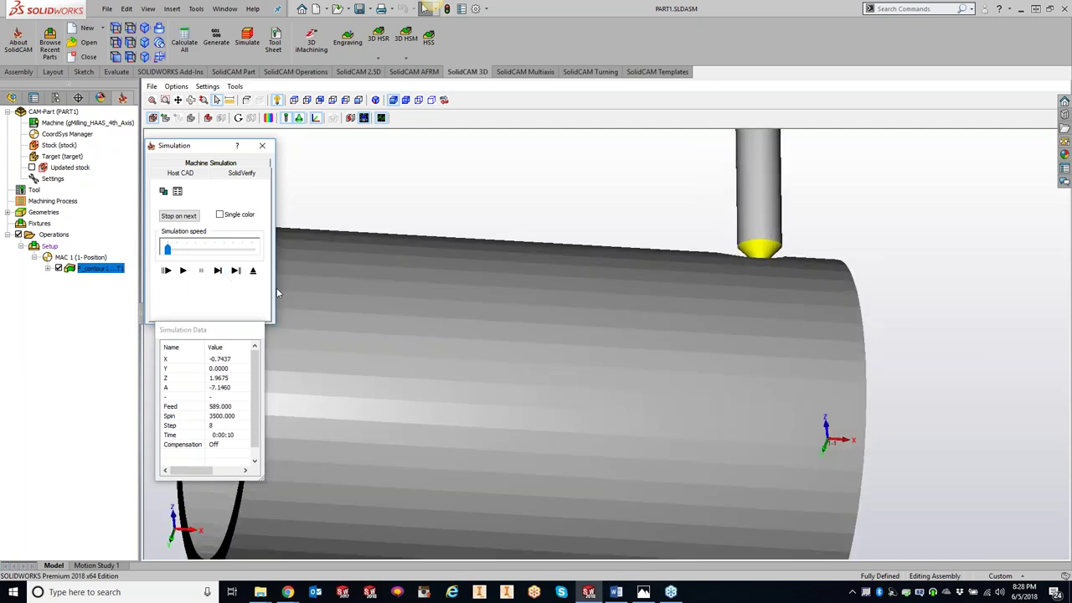
# - Step the tool along the slot edge, then play SolidVerify to completion
pyautogui.scroll(6, 692, 368)
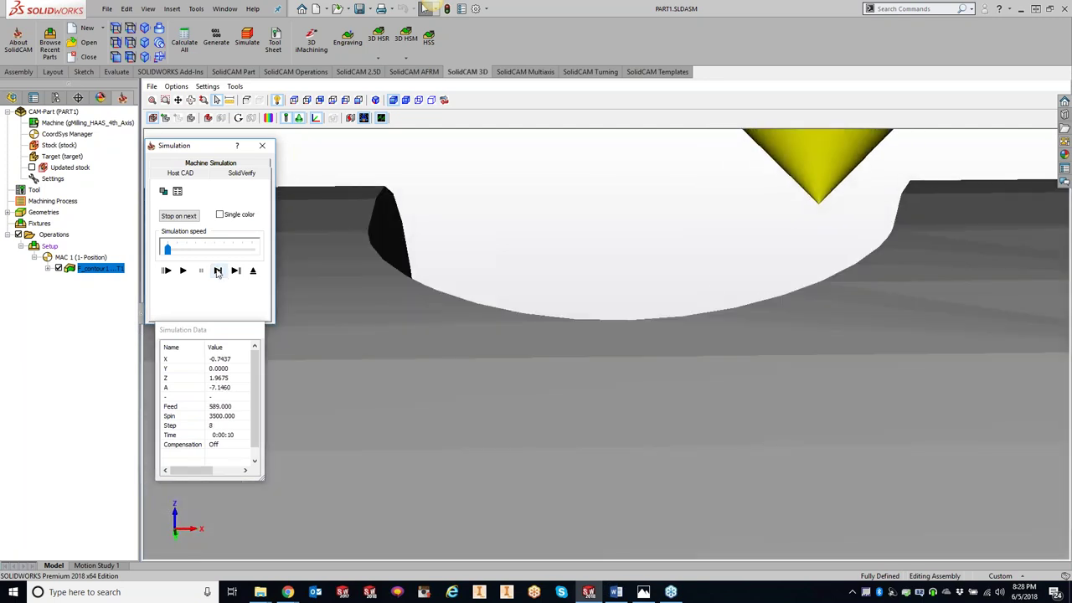
pyautogui.click(217, 271)
pyautogui.click(217, 270)
pyautogui.click(217, 271)
pyautogui.moveTo(409, 322); pyautogui.dragTo(837, 355, button='middle')
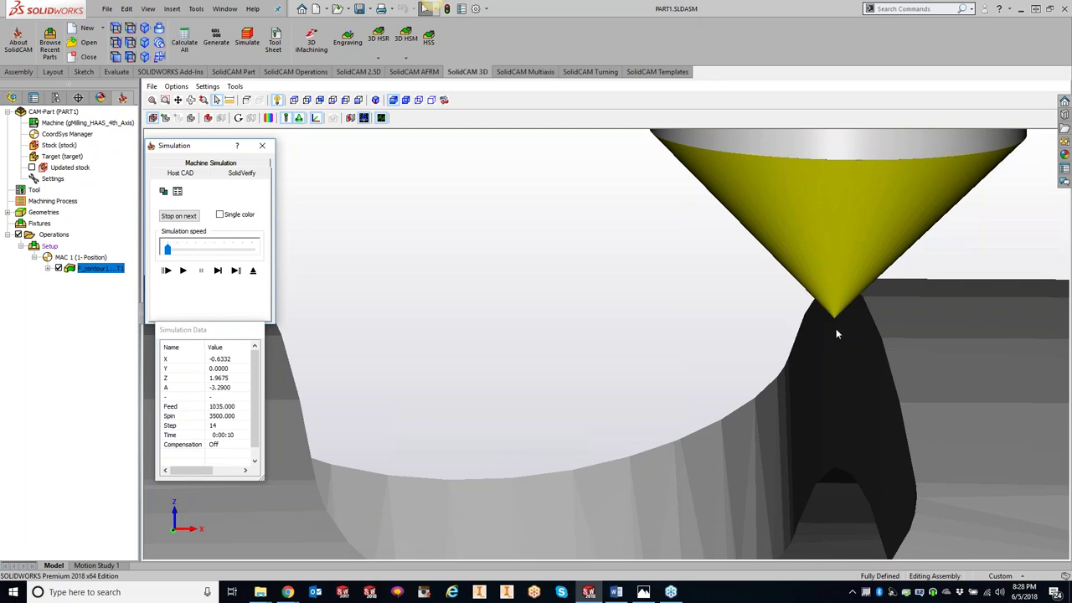
pyautogui.click(183, 271)
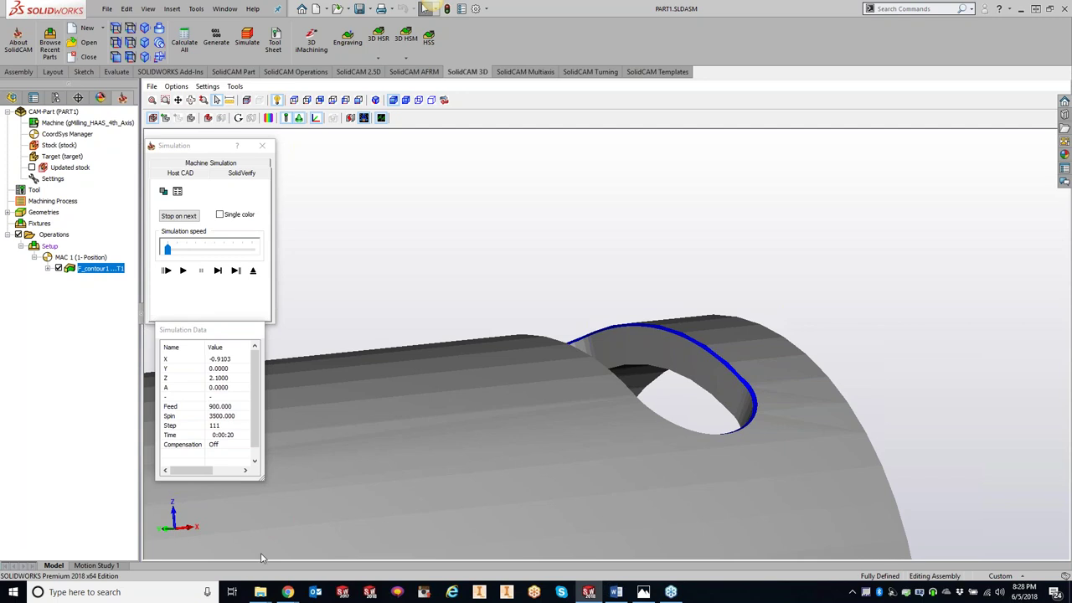
pyautogui.moveTo(288, 592)
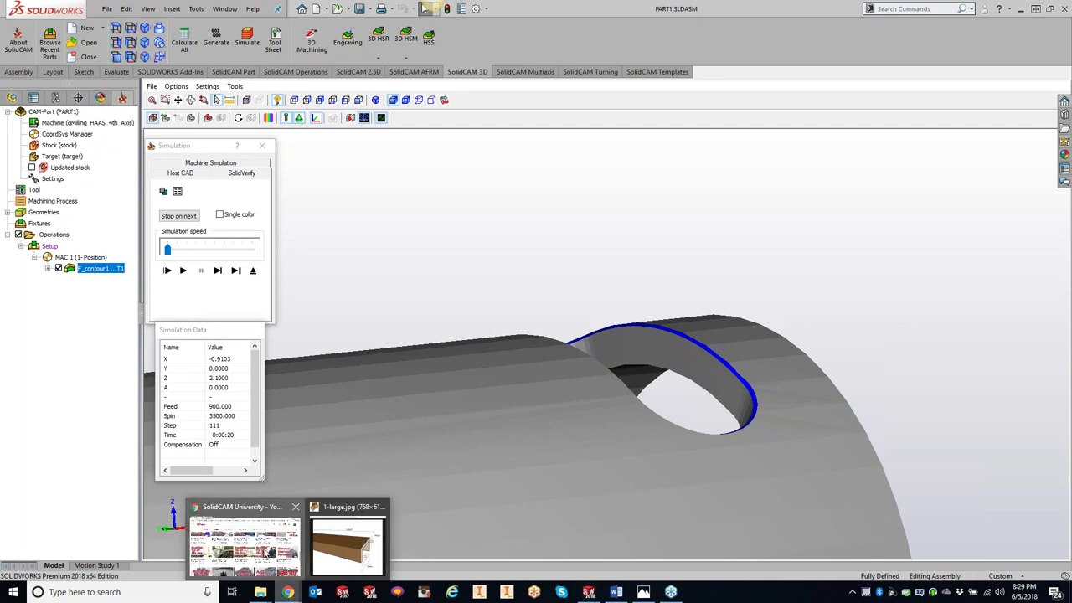
pyautogui.click(244, 549)
pyautogui.click(237, 8)
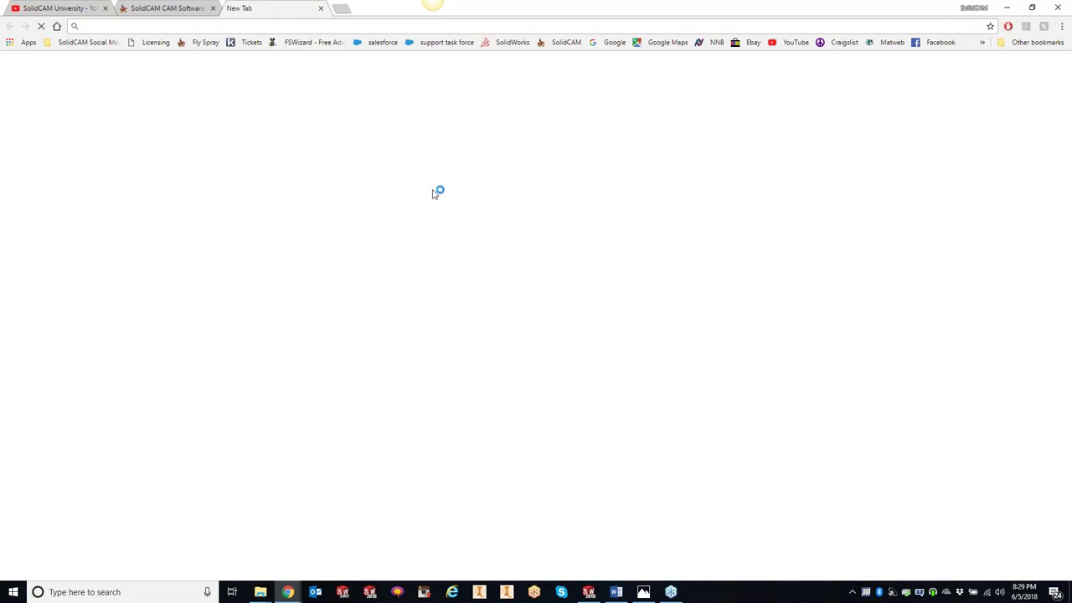
pyautogui.click(450, 219)
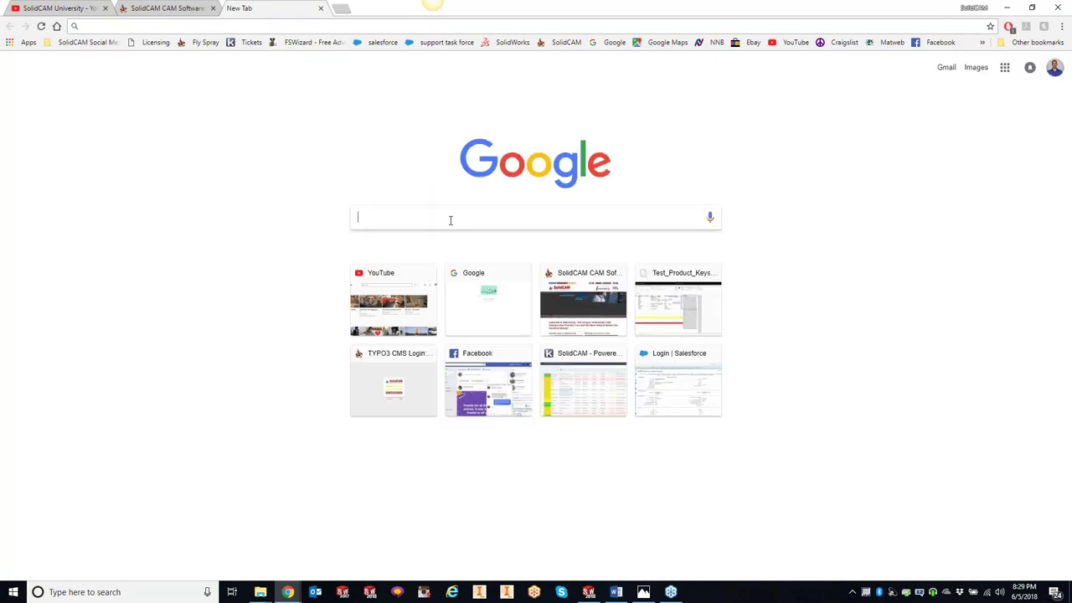
pyautogui.write('ma ford')
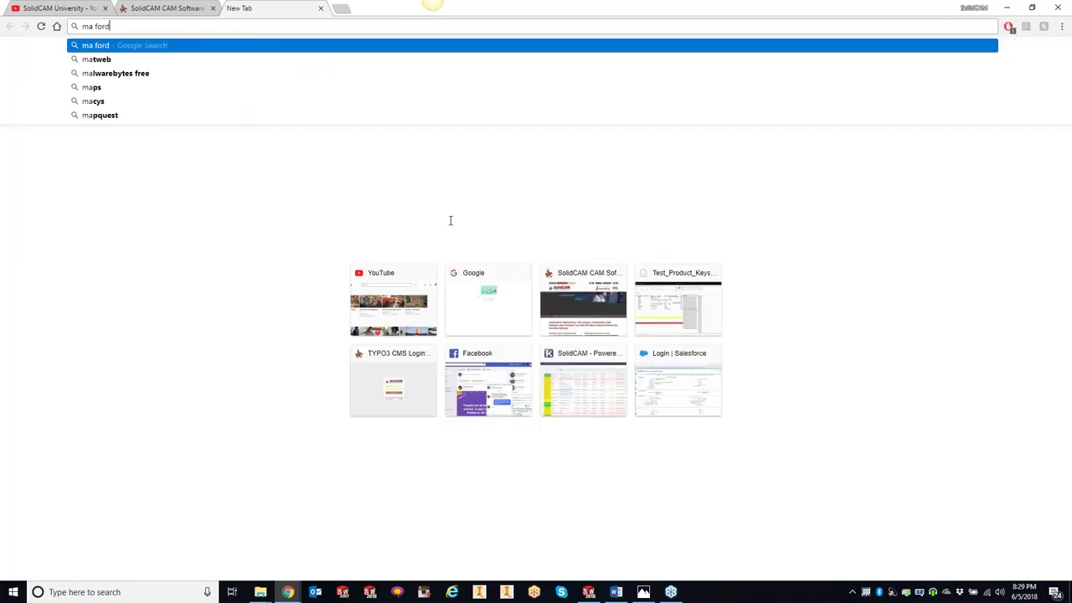
pyautogui.press('Return')
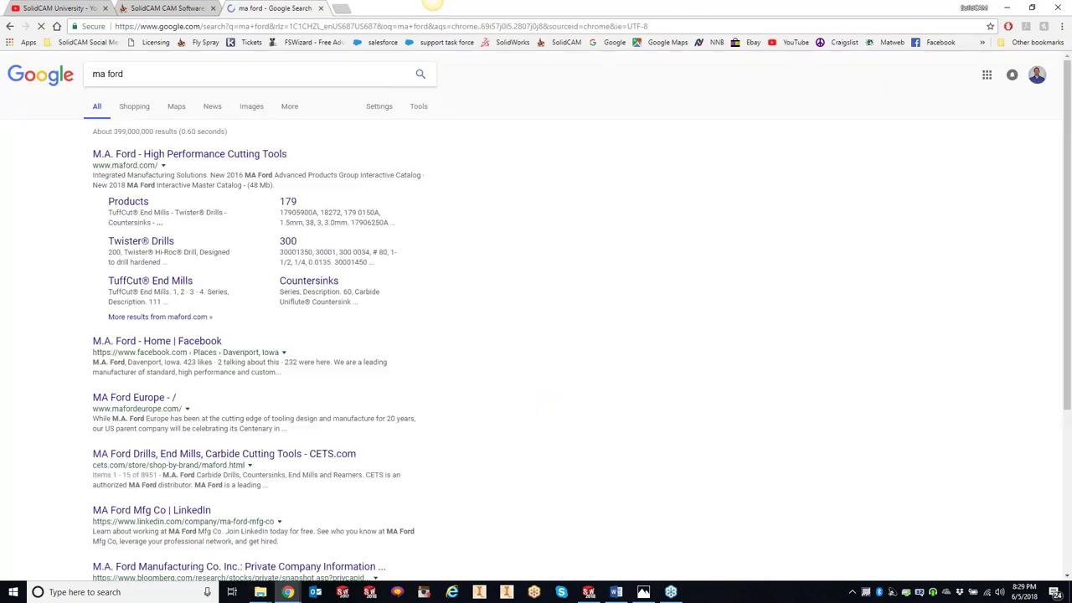
pyautogui.click(184, 157)
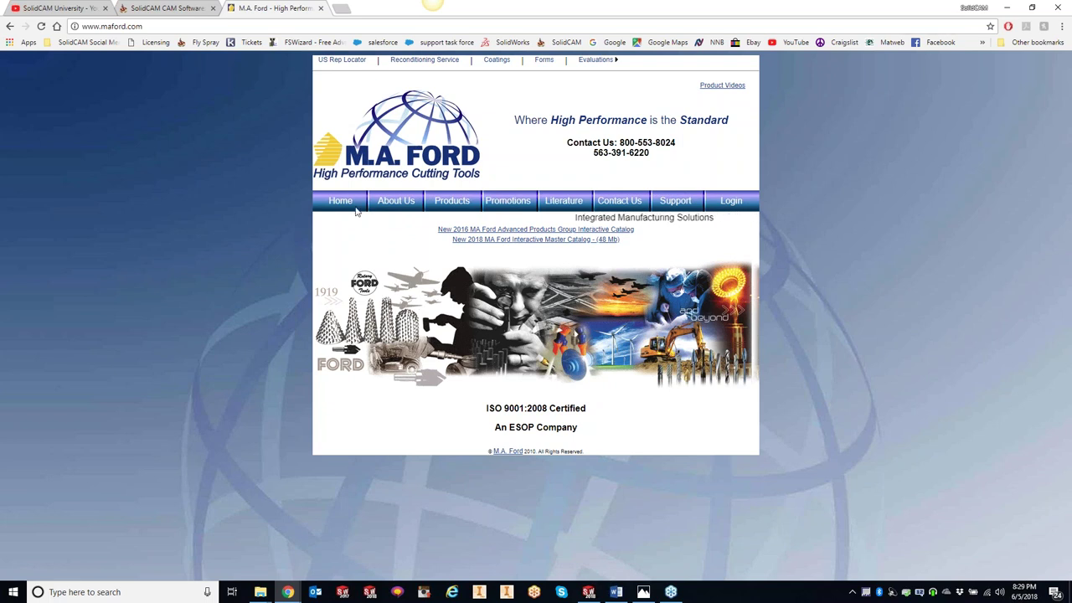
# - Open the Countersinks listing under Products and scroll through series 64Set, 67, 78, 79, 79B
pyautogui.click(455, 216)
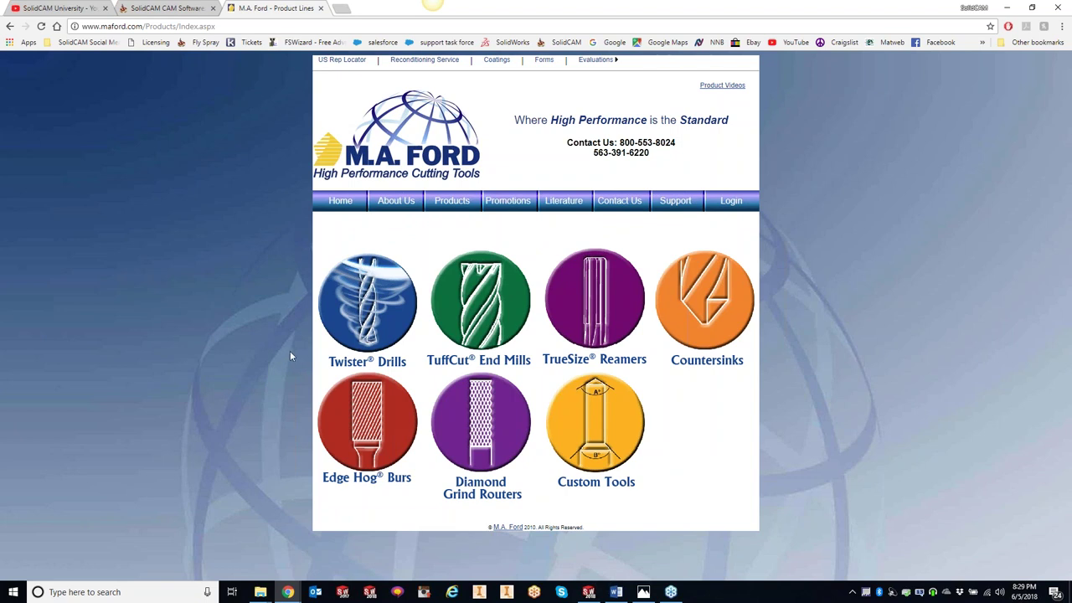
pyautogui.click(713, 324)
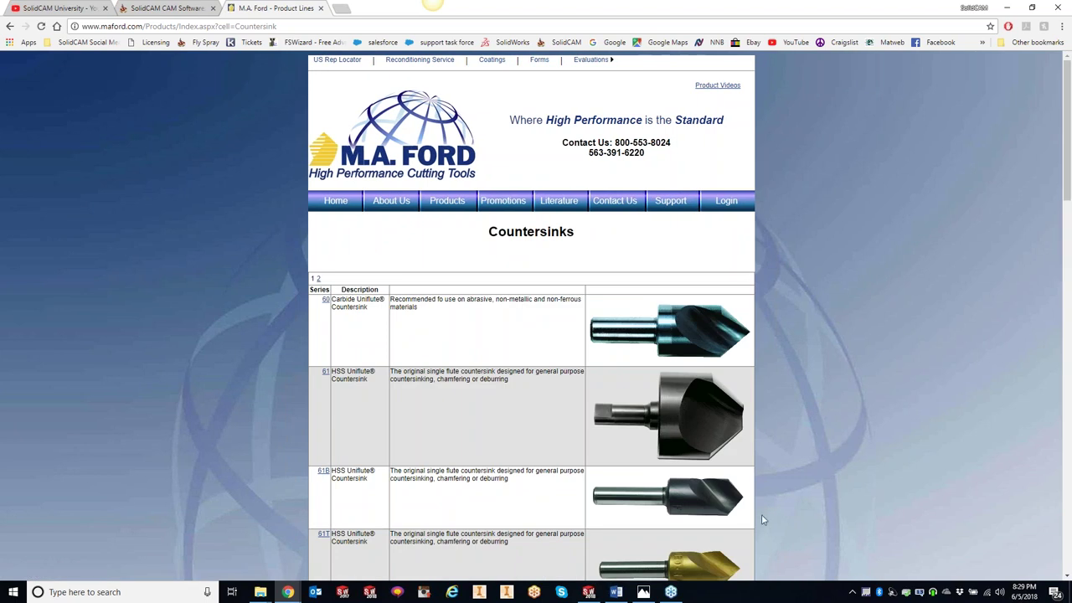
pyautogui.scroll(-4, 660, 501)
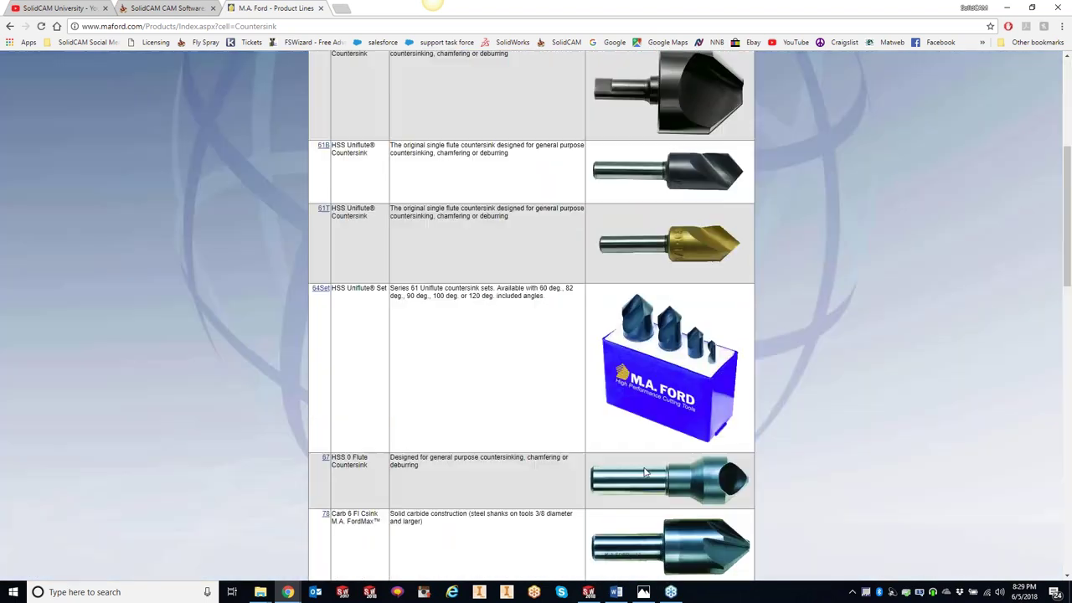
pyautogui.scroll(-2, 640, 467)
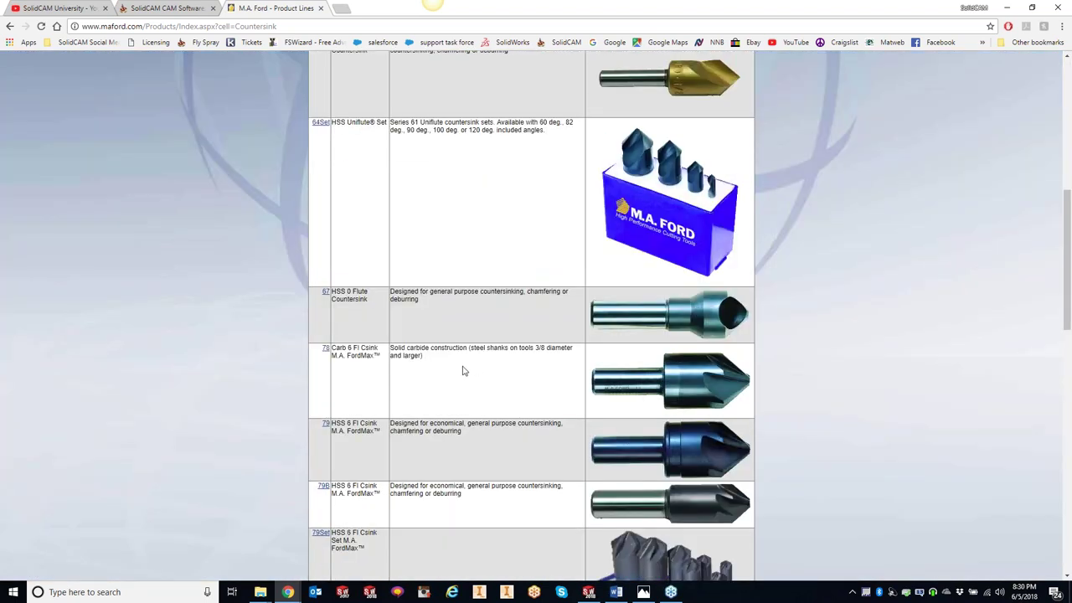
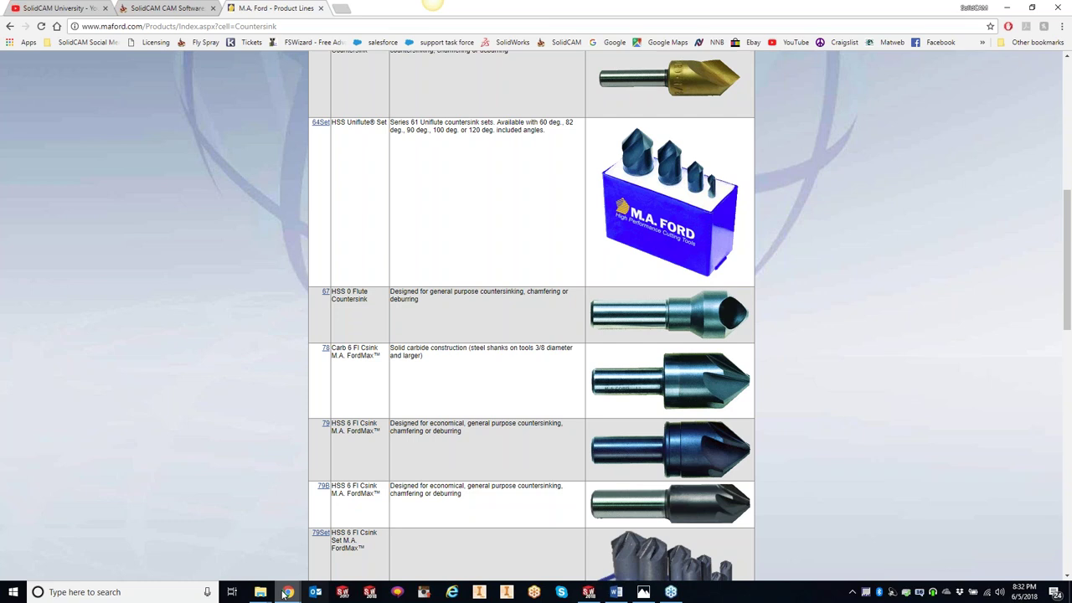
# - Minimize the countersink catalogue and KevCAM image windows, then restore the SolidCAM simulation
pyautogui.click(589, 593)
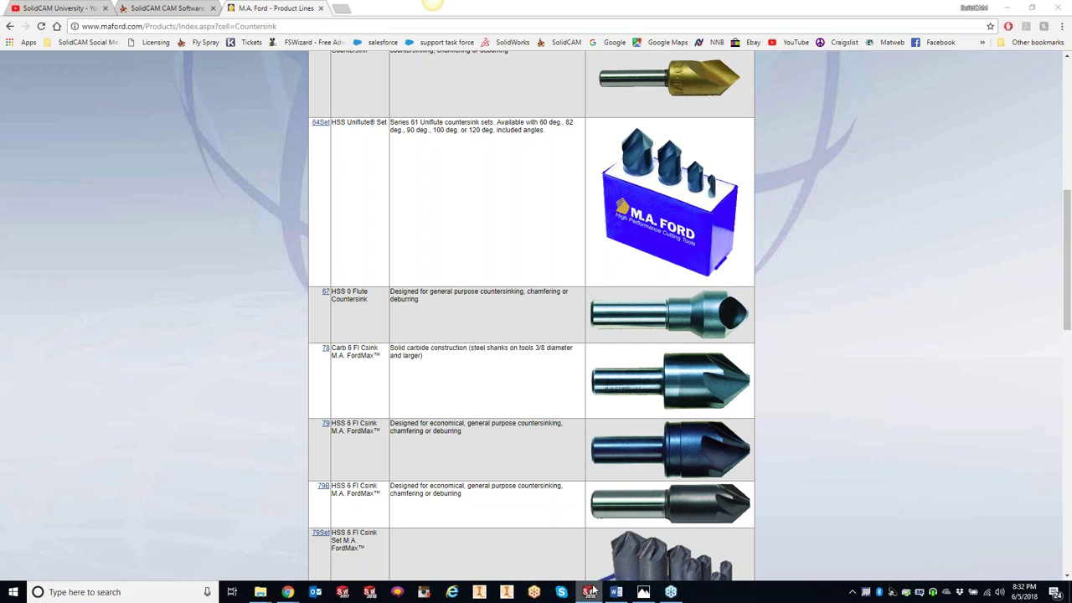
pyautogui.click(589, 592)
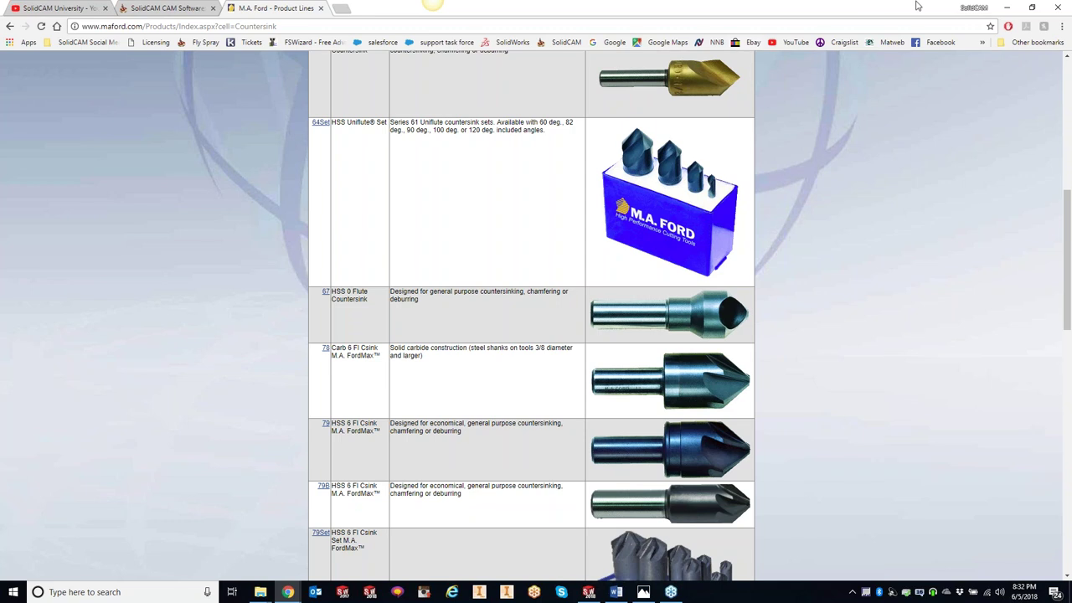
pyautogui.click(1007, 8)
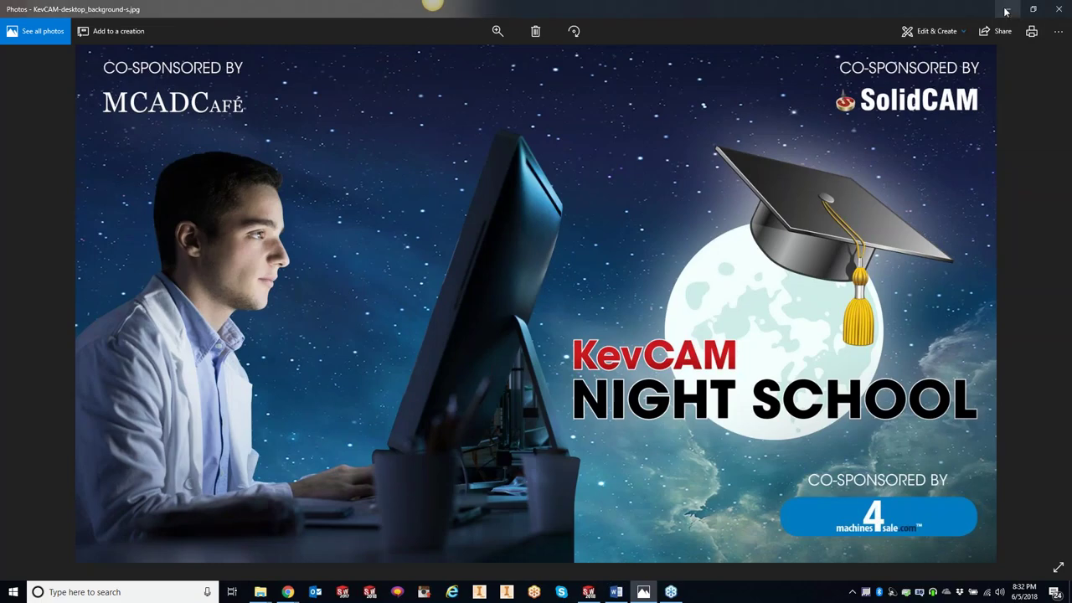
pyautogui.click(1007, 9)
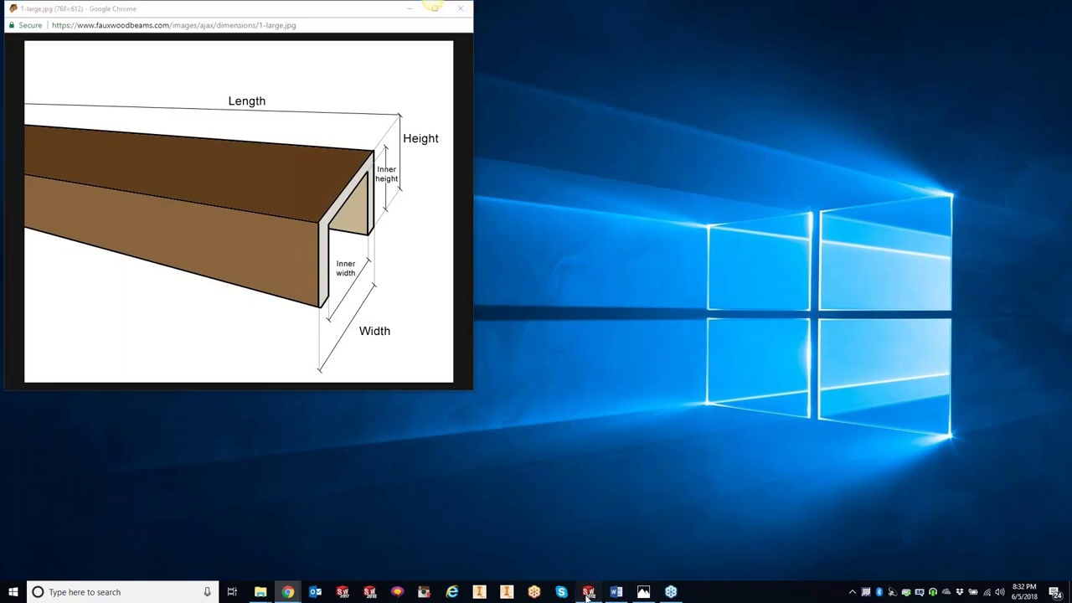
pyautogui.click(589, 592)
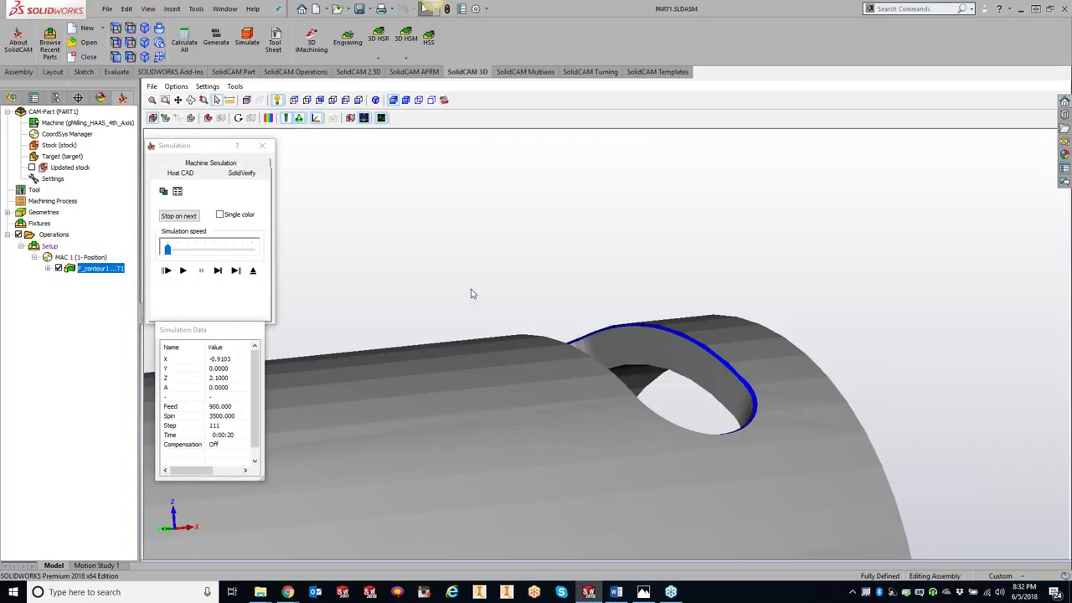
# - Close the F_contour1 simulation and its settings, then start a Contour 3D operation from the 2.5D tab
pyautogui.click(267, 148)
pyautogui.click(643, 174)
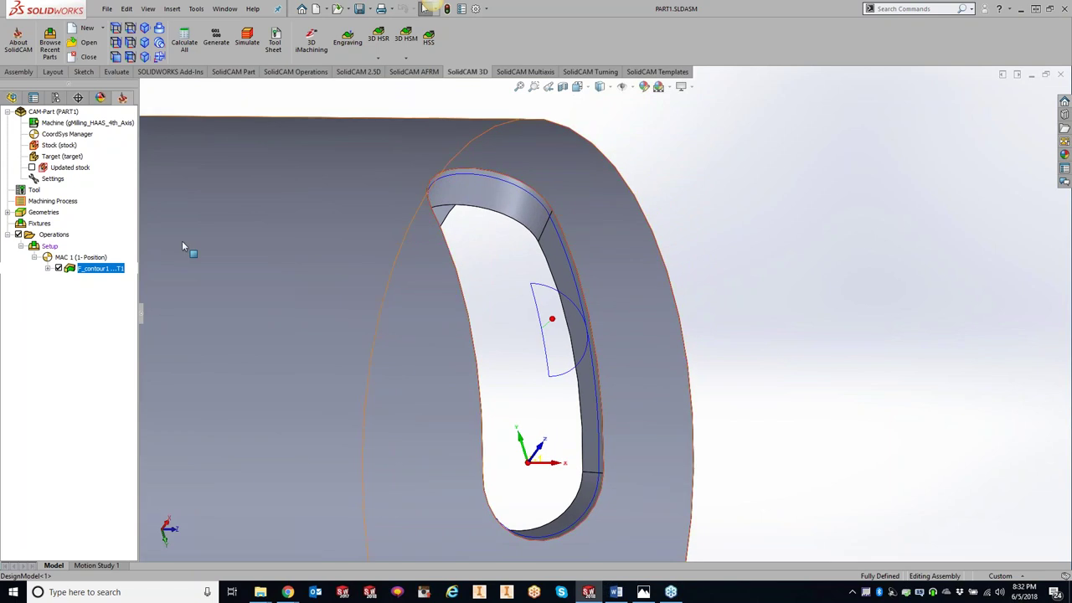
pyautogui.click(359, 72)
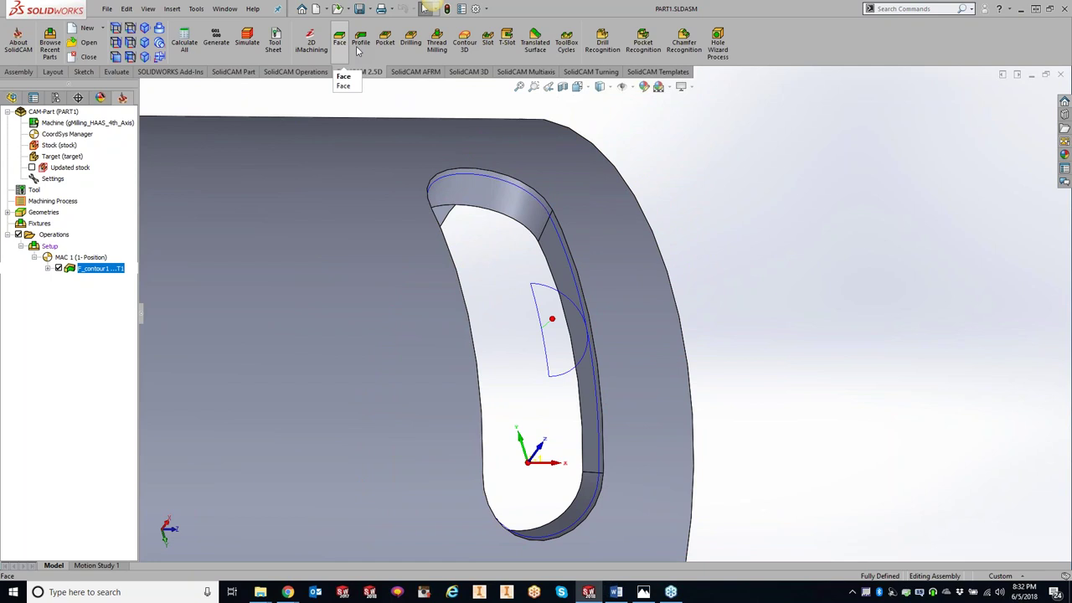
pyautogui.click(467, 46)
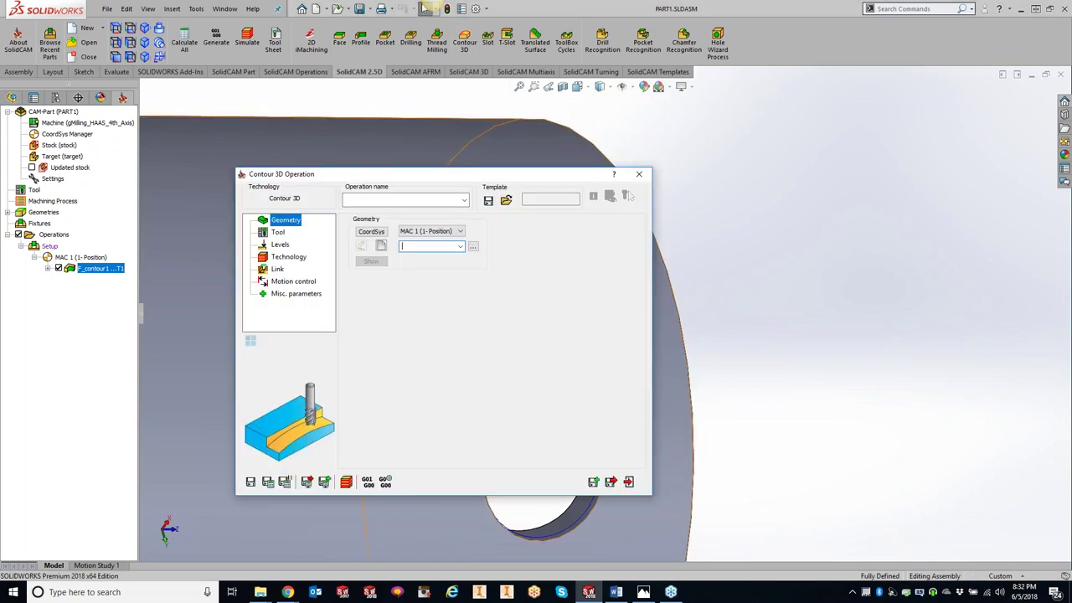
# - Show the Contour 3D Levels page (upper 2, lower -2) and move the dialog to reveal the slot
pyautogui.click(279, 234)
pyautogui.click(280, 245)
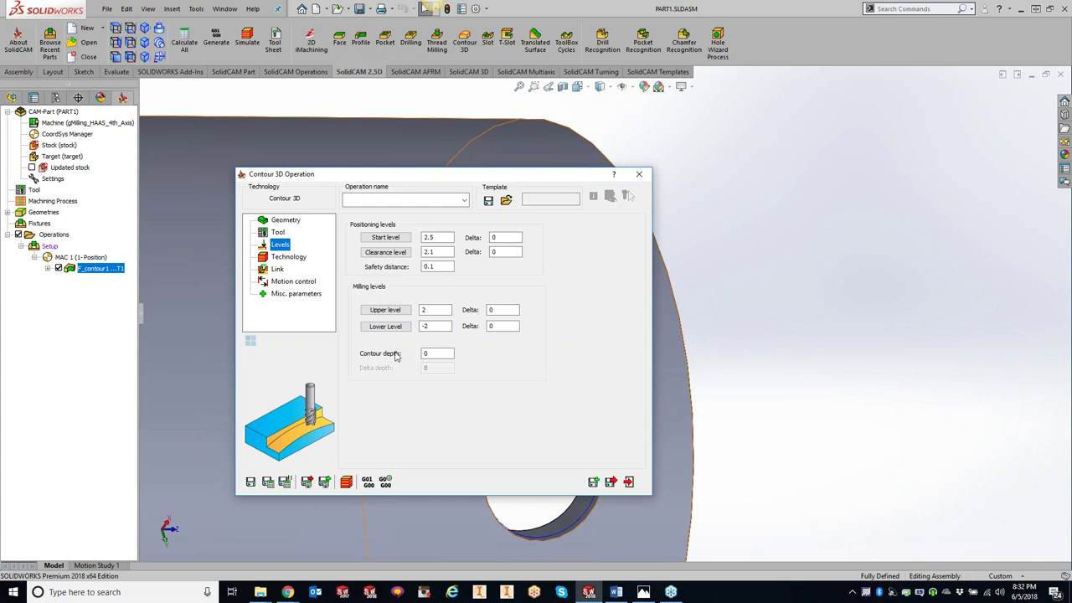
pyautogui.moveTo(517, 325)
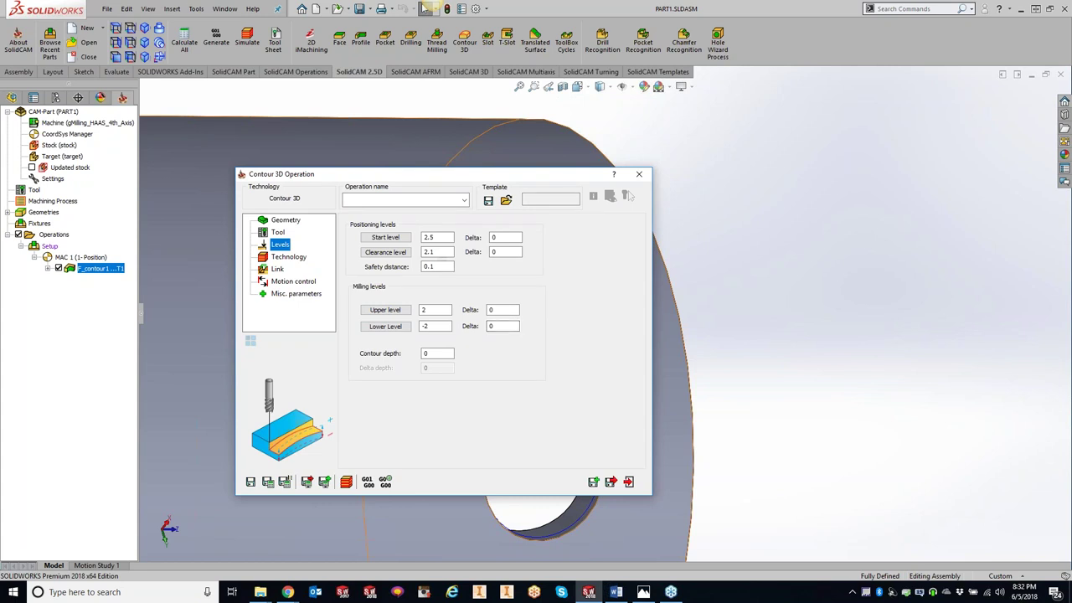
pyautogui.moveTo(532, 178); pyautogui.dragTo(312, 154)
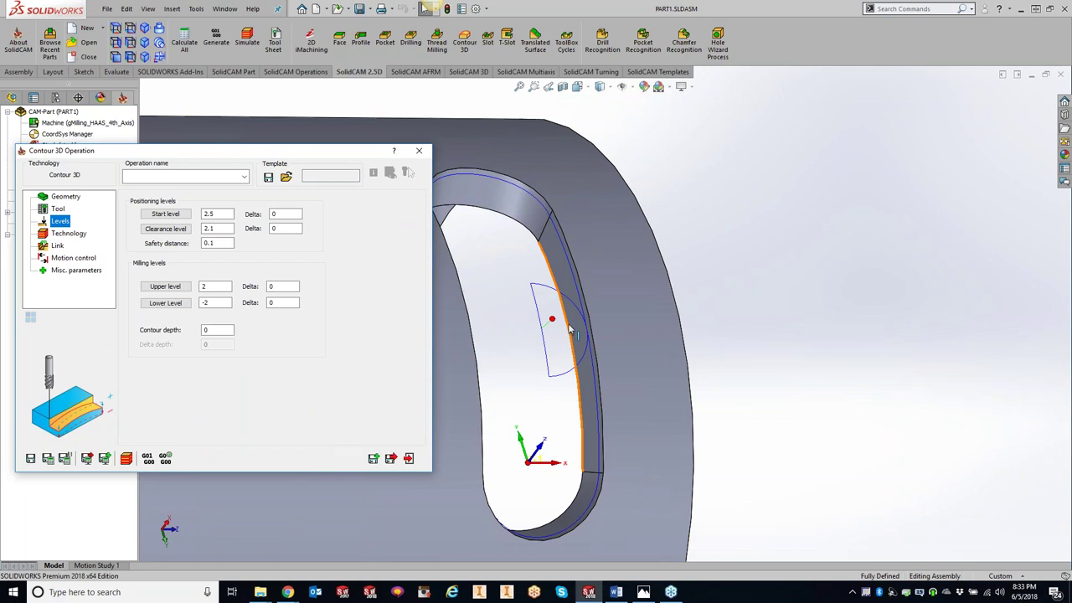
# - Select the Lower level Delta field without changing it, then bring up the Chrome window thumbnails
pyautogui.click(283, 302)
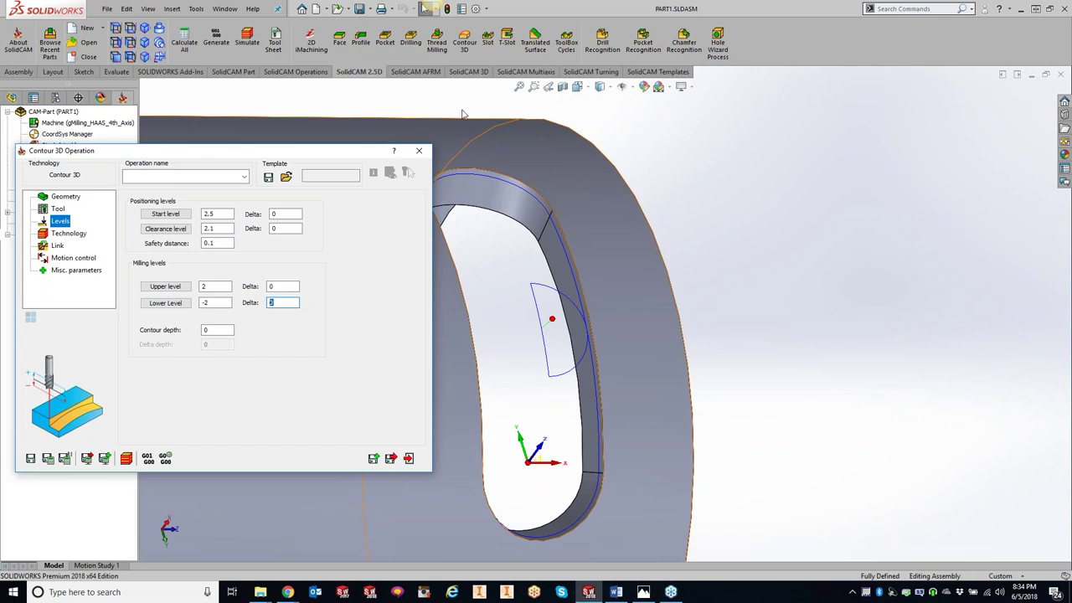
pyautogui.click(297, 595)
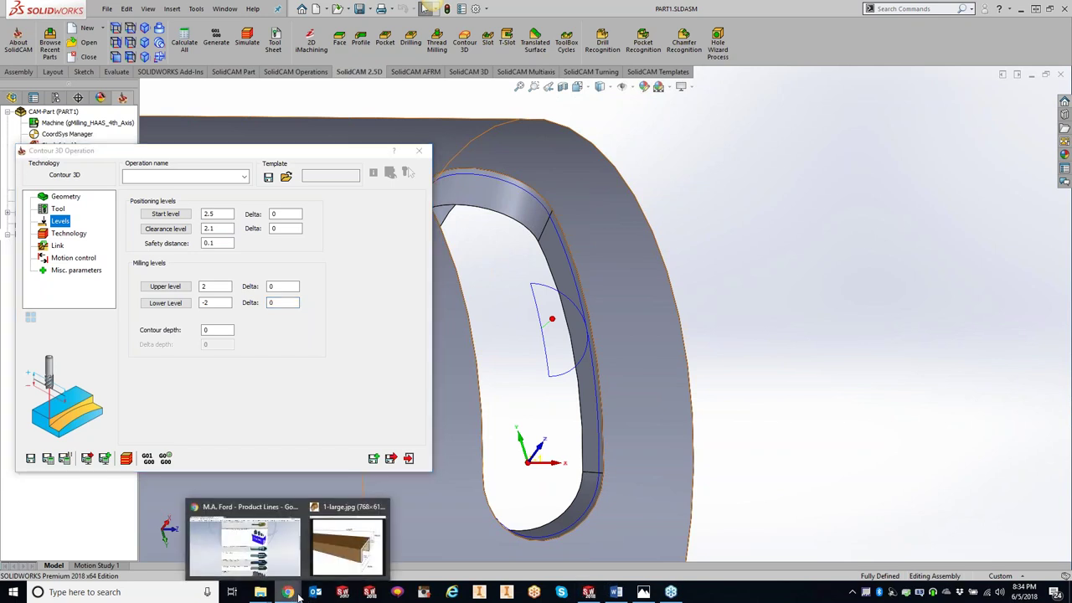
# - Open and pause the Mapal OptiMill-UNI-Trochoid SCM58 test-cut video, then return to SOLIDWORKS
pyautogui.click(242, 545)
pyautogui.hotkey('ctrl', '1')
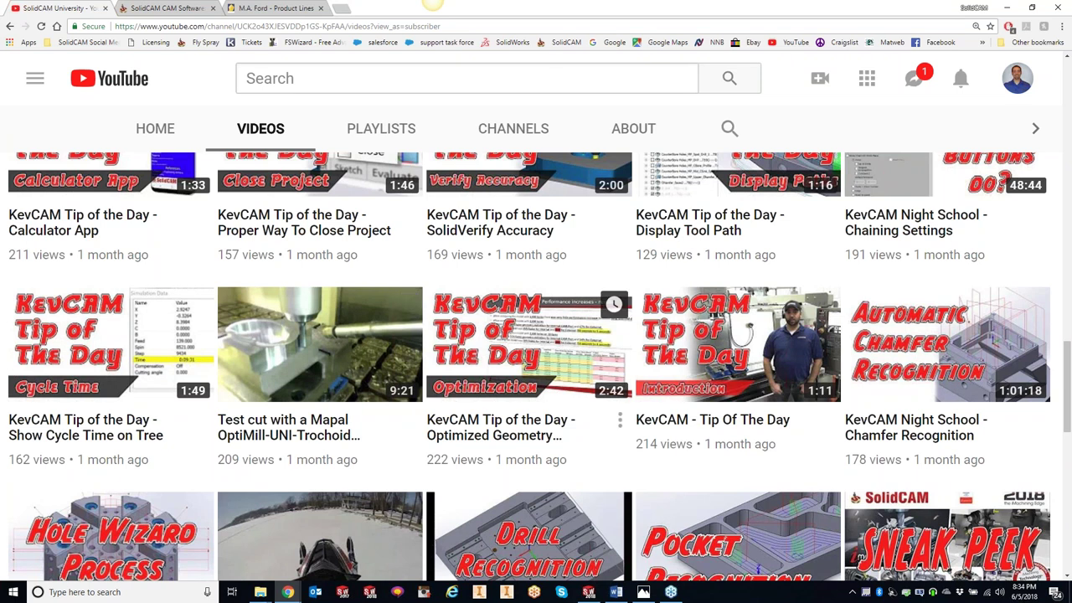
pyautogui.click(409, 425)
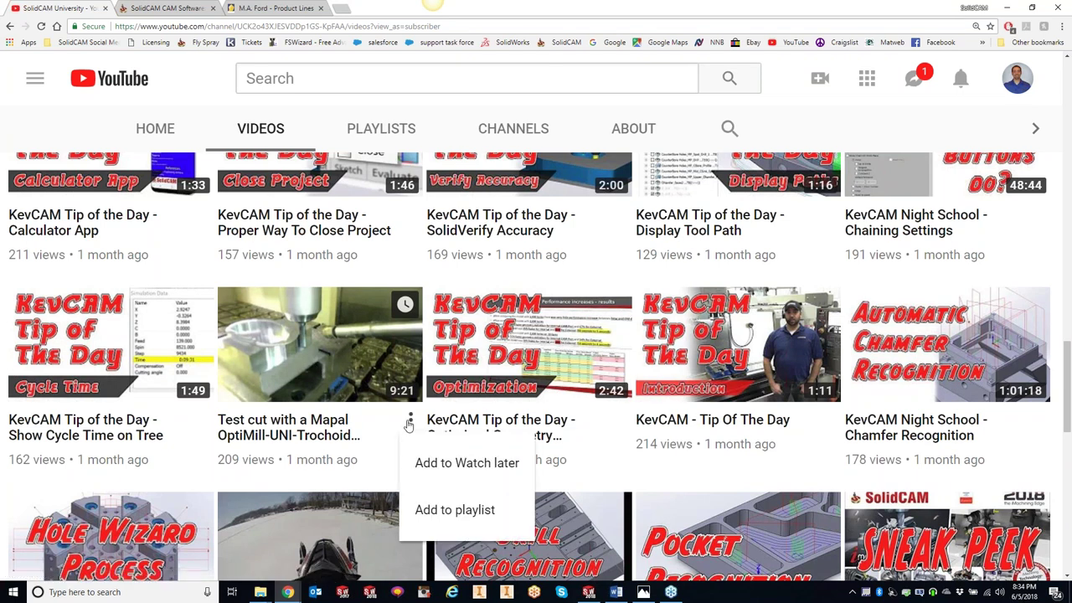
pyautogui.click(344, 394)
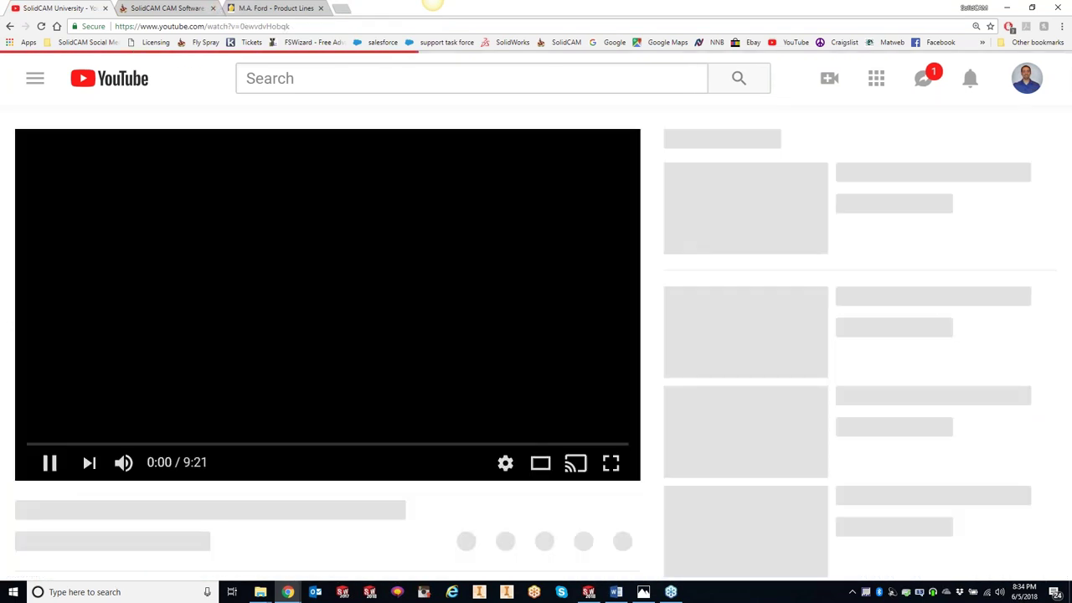
pyautogui.click(264, 27)
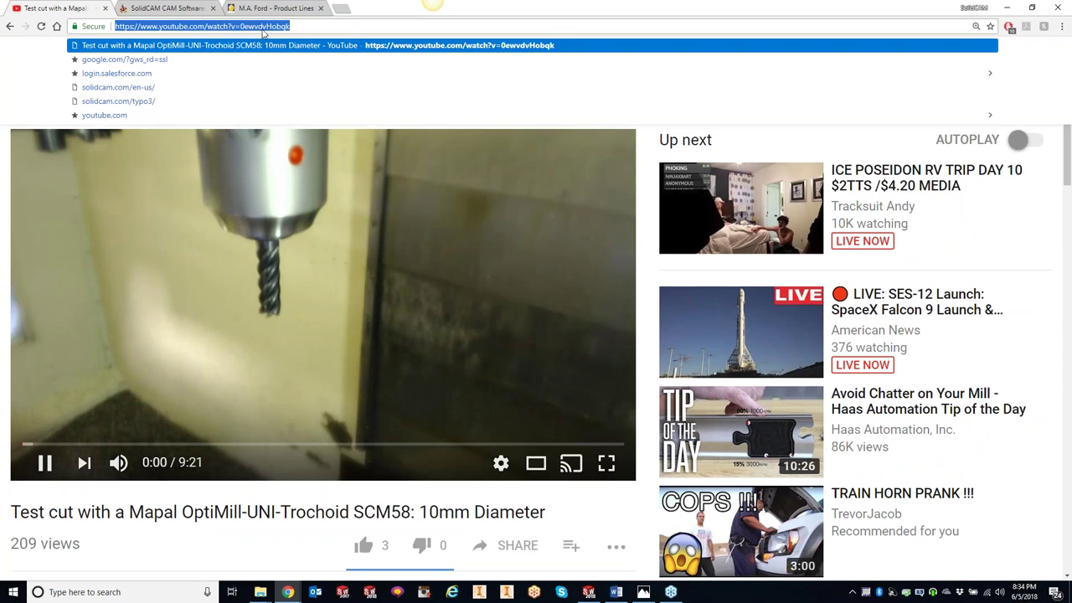
pyautogui.click(355, 281)
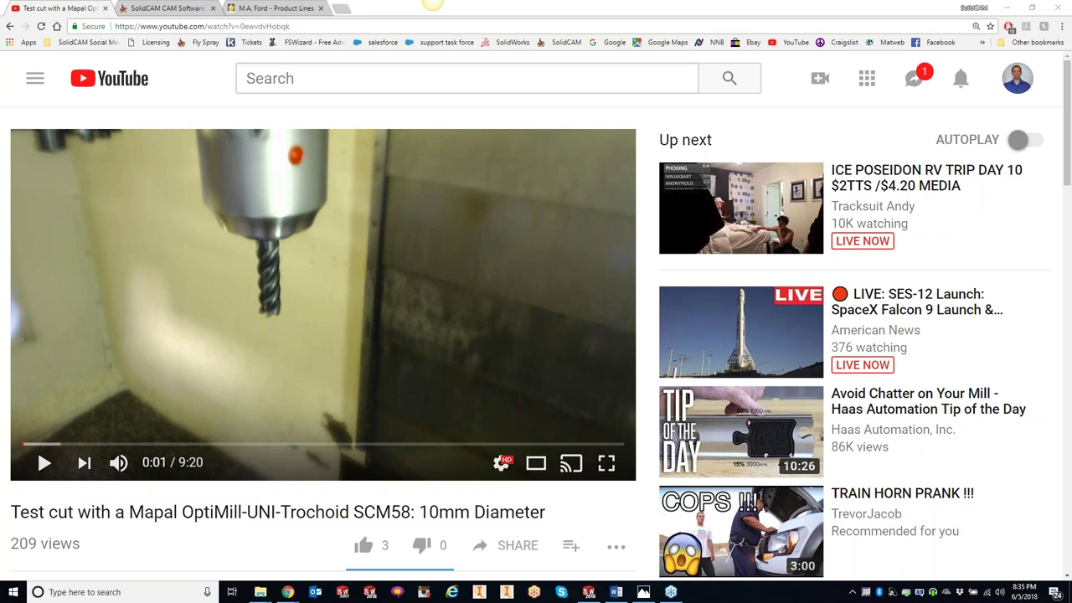
pyautogui.hotkey('alt', 'Tab')
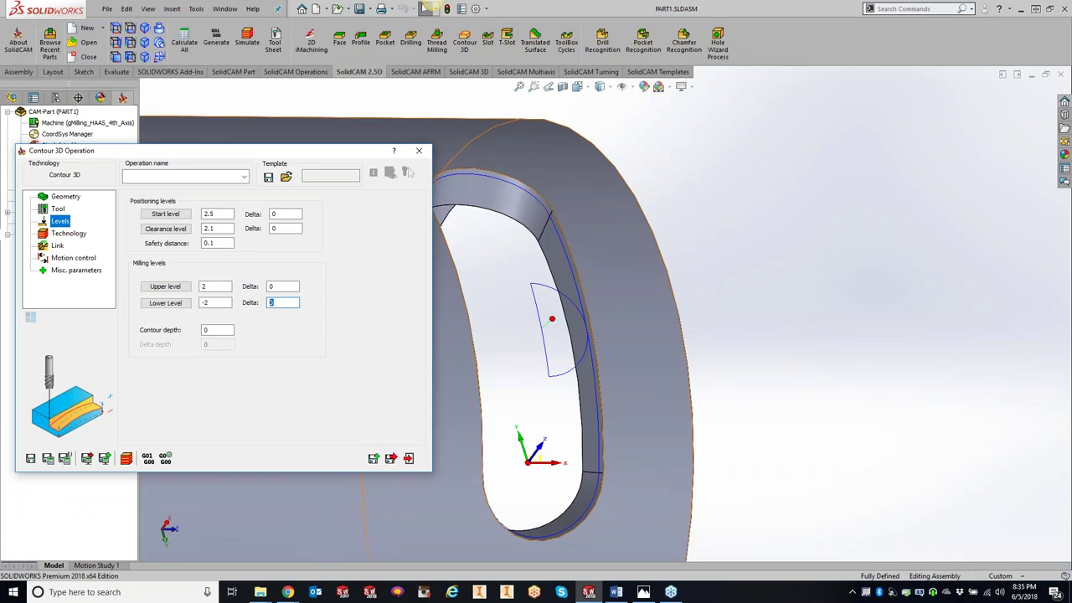
# - Zoom on the slot edge, check the Contour 3D technology settings, then cancel the operation
pyautogui.scroll(-4, 594, 343)
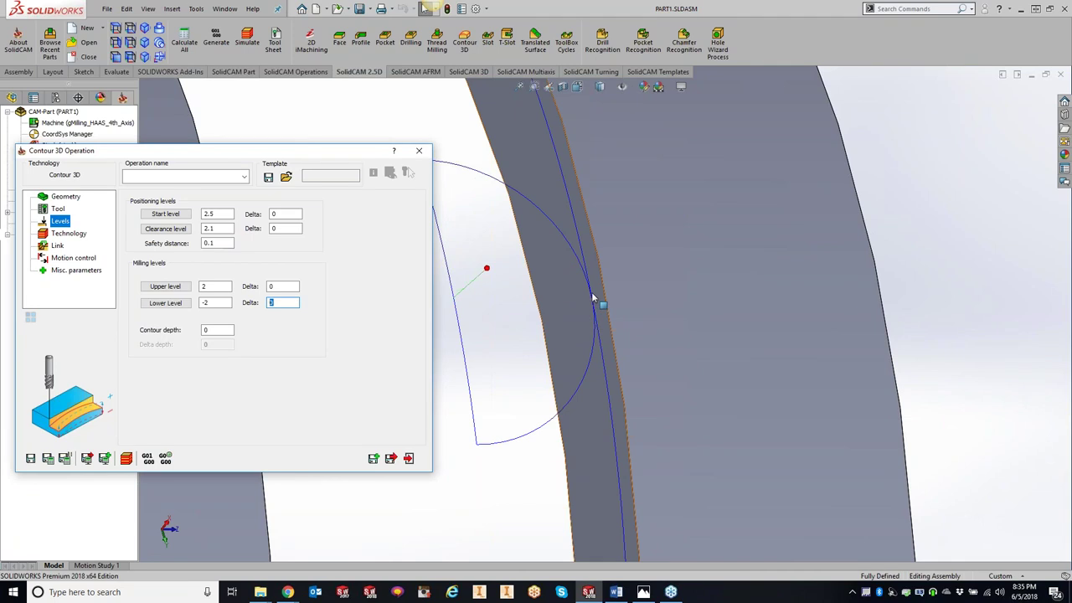
pyautogui.click(60, 235)
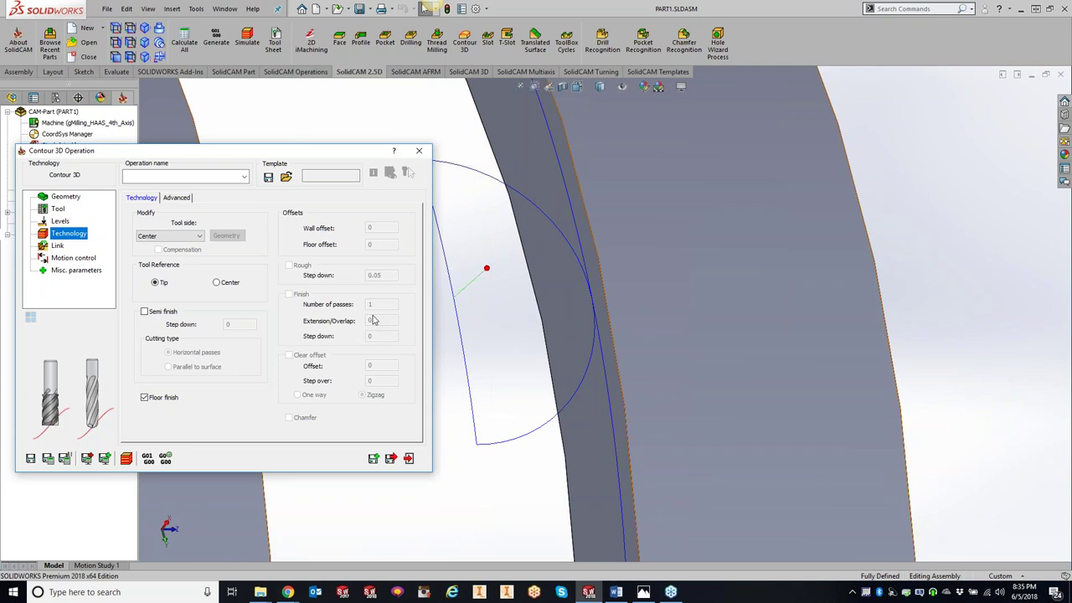
pyautogui.click(419, 150)
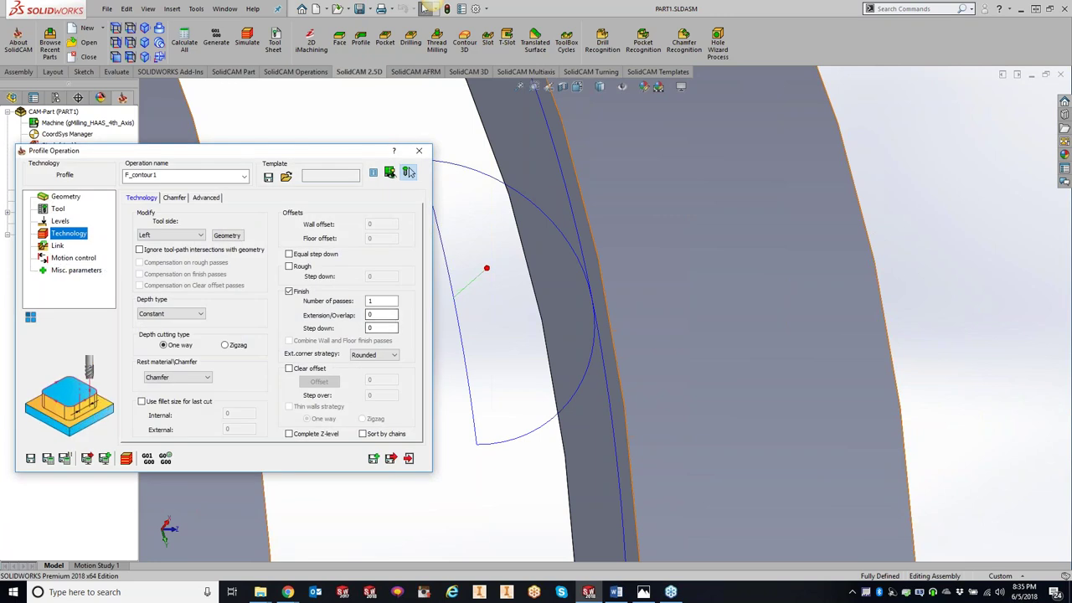
# - Try a 0.25 Extension/Overlap on F_contour1, reset it to 0, and view the lead-in types
pyautogui.doubleClick(382, 315)
pyautogui.write('.25')
pyautogui.press('Tab')
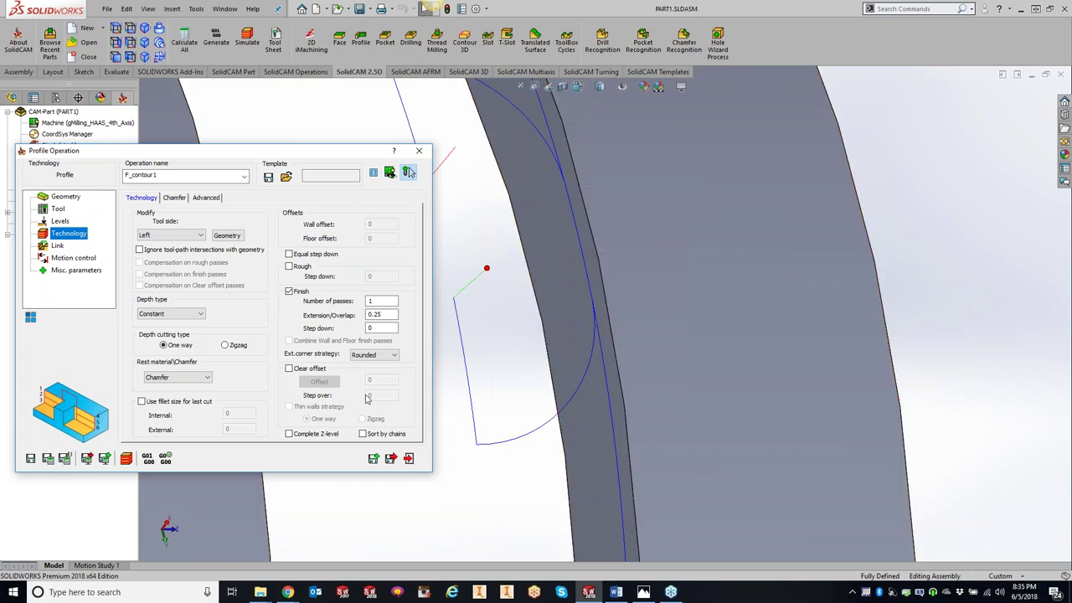
pyautogui.click(381, 315)
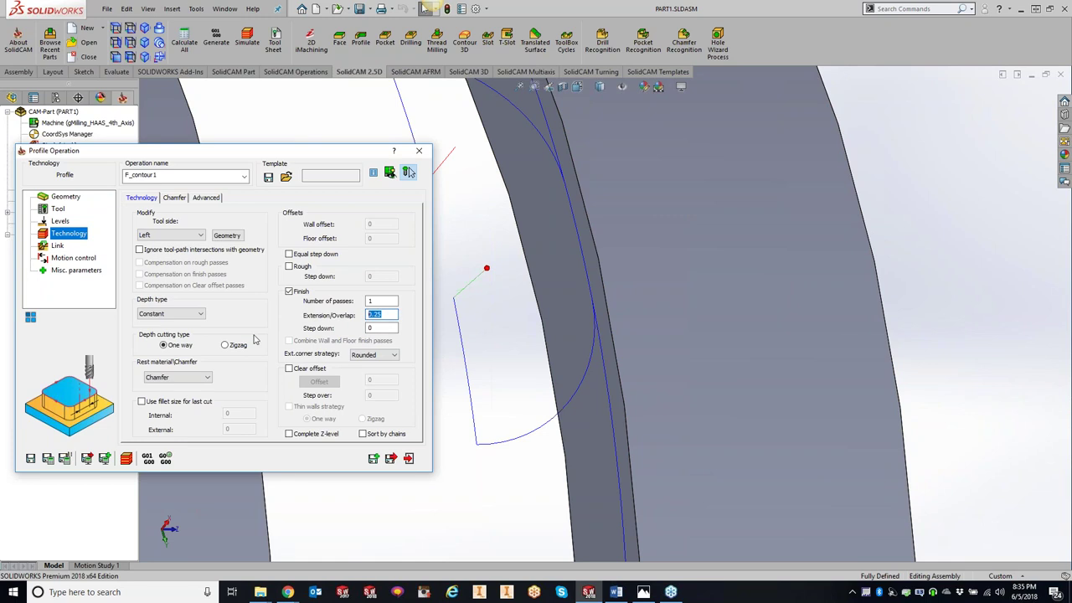
pyautogui.write('0')
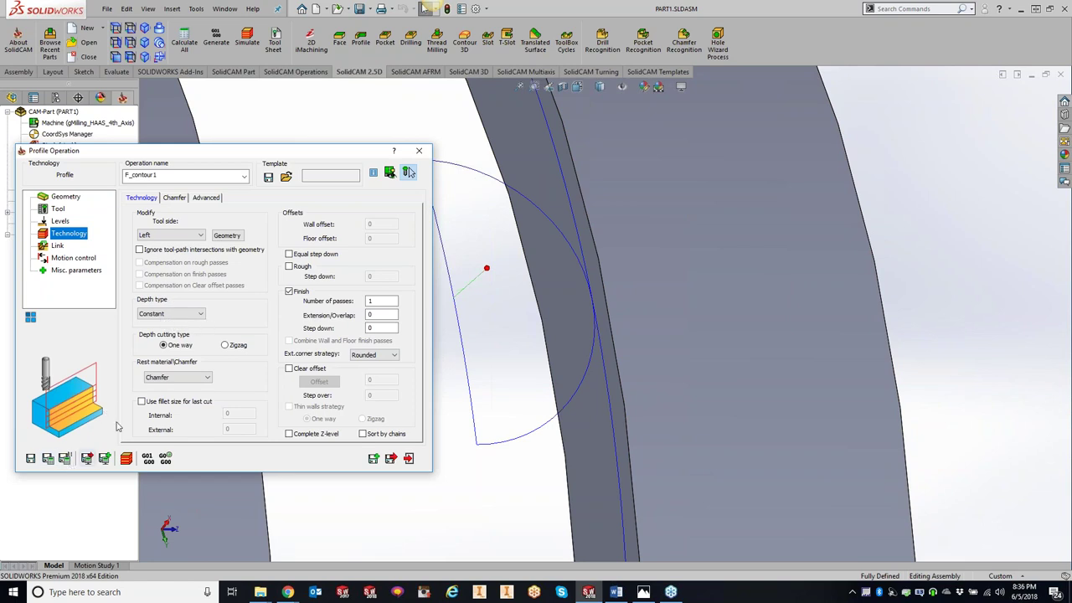
pyautogui.click(58, 245)
pyautogui.click(211, 289)
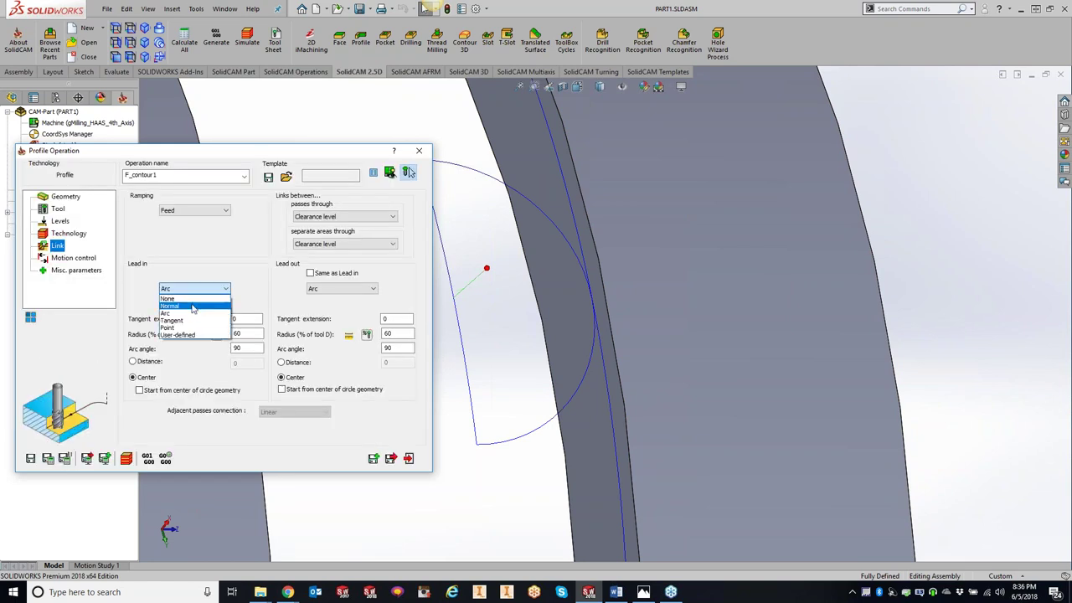
# - Set F_contour1's lead-in to None with lead-out matching it, and recalculate the toolpath
pyautogui.click(172, 299)
pyautogui.click(310, 273)
pyautogui.click(48, 459)
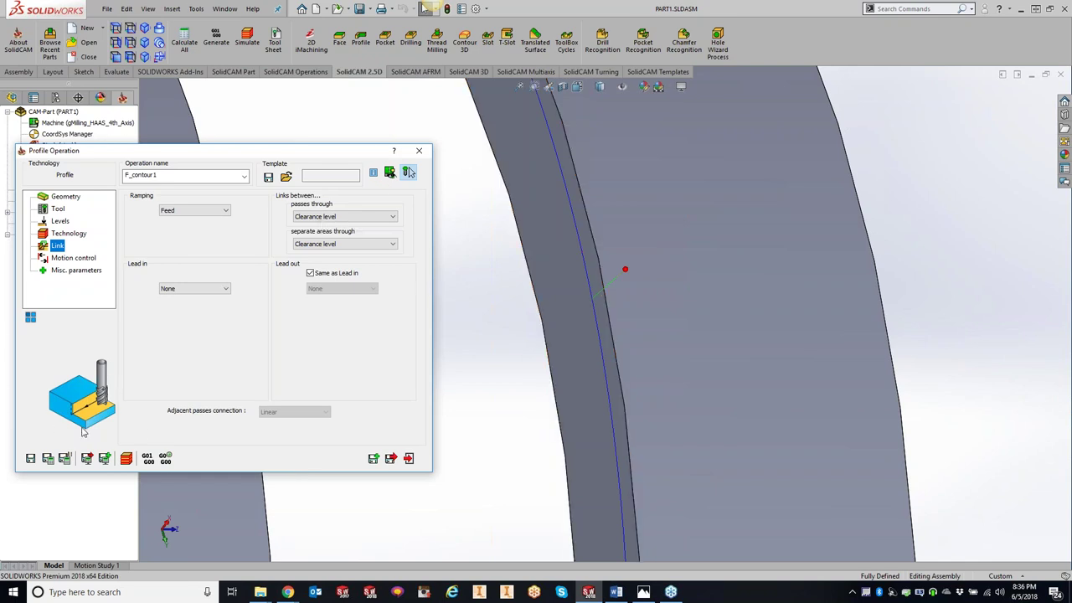
# - Close F_contour1, start a new Contour 3D operation, and browse the tool-type gallery without assigning a tool
pyautogui.click(418, 150)
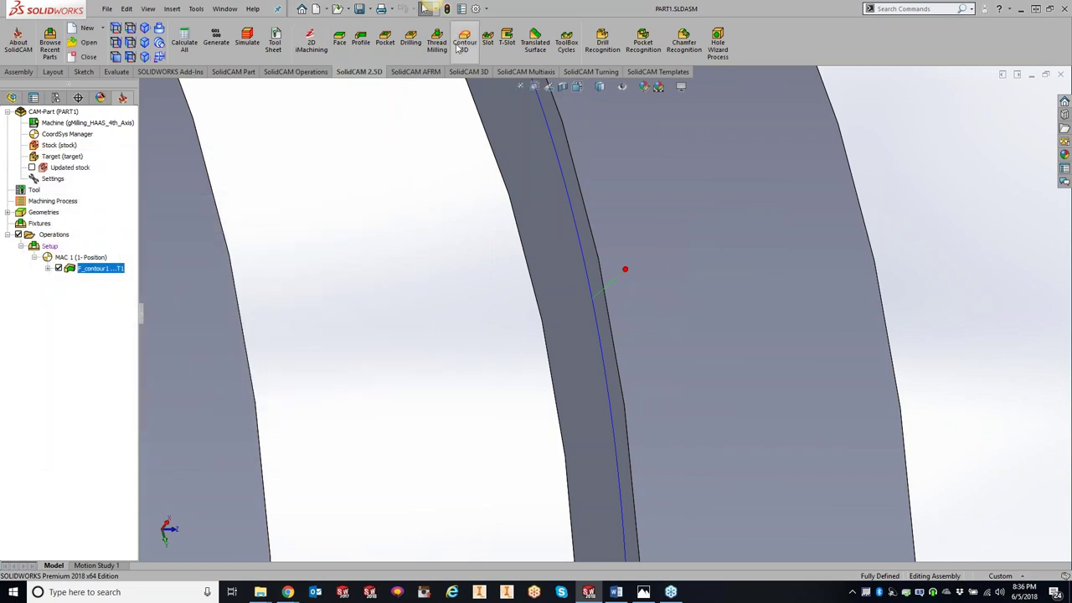
pyautogui.click(465, 40)
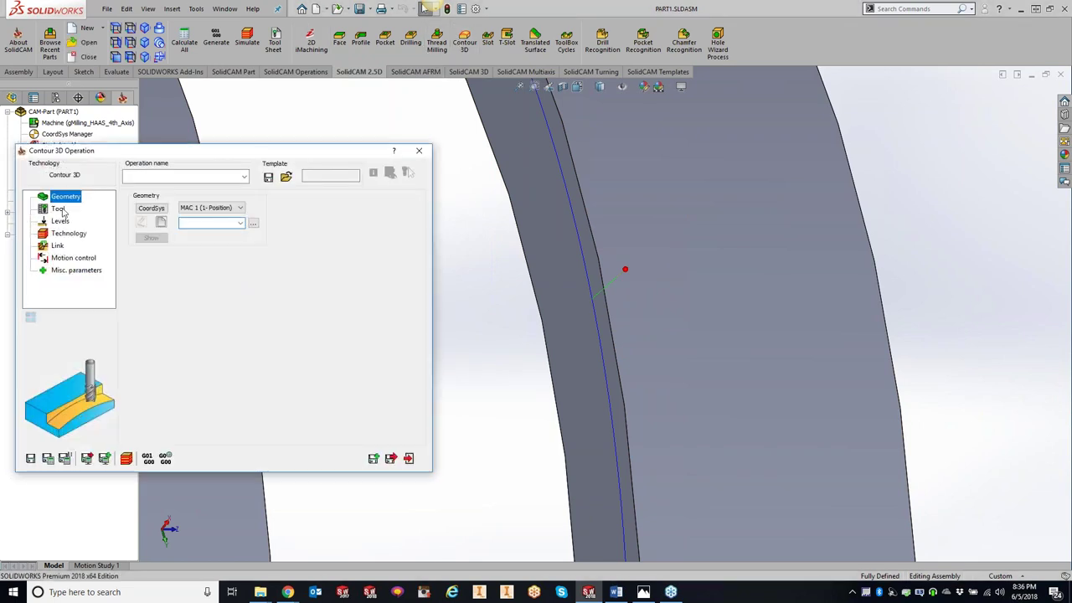
pyautogui.click(193, 369)
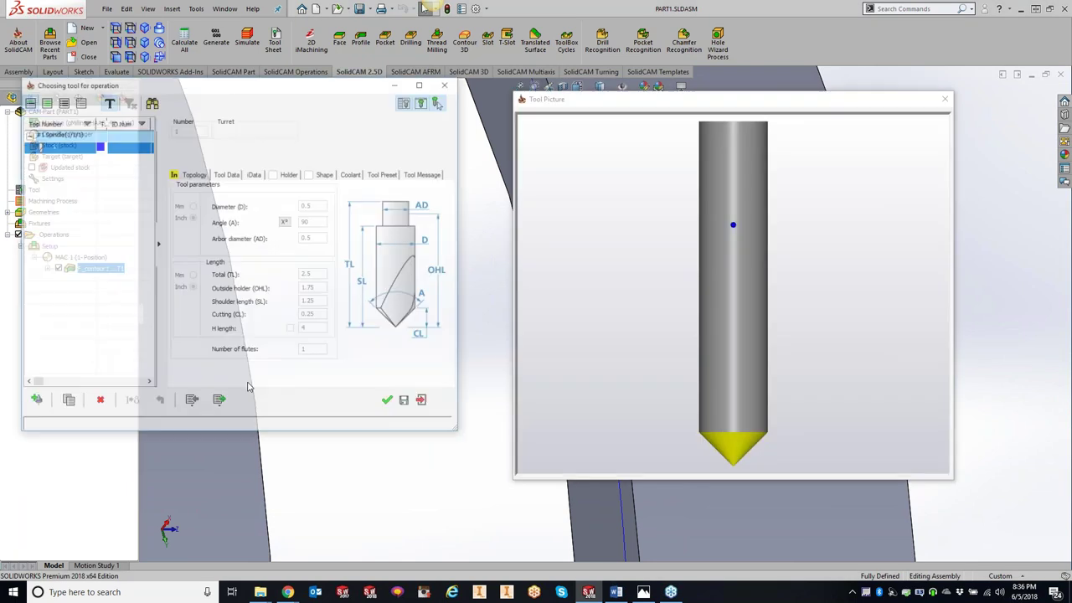
pyautogui.click(36, 401)
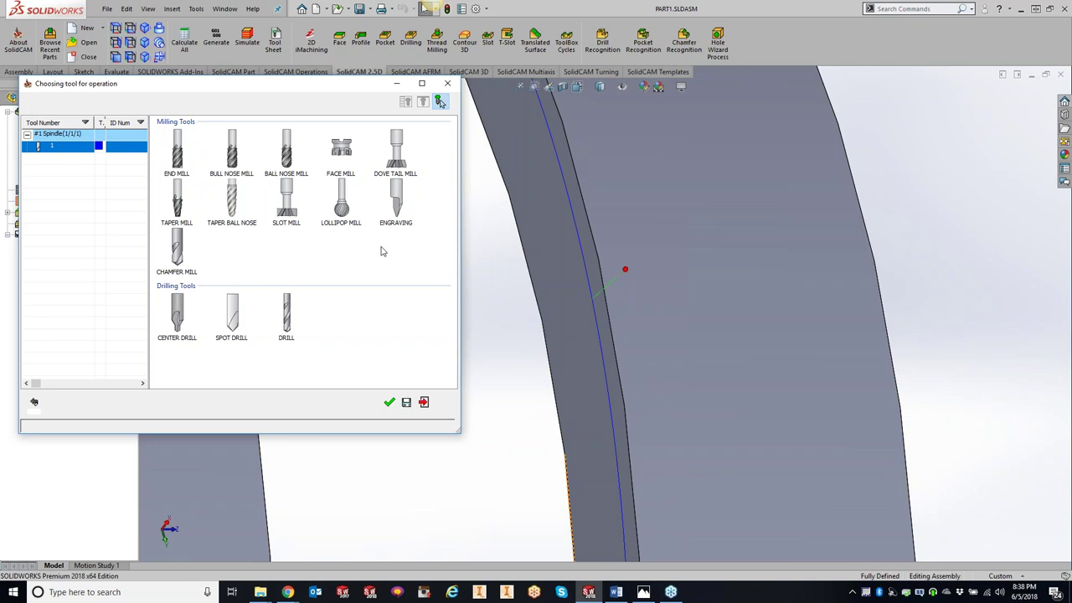
pyautogui.click(447, 84)
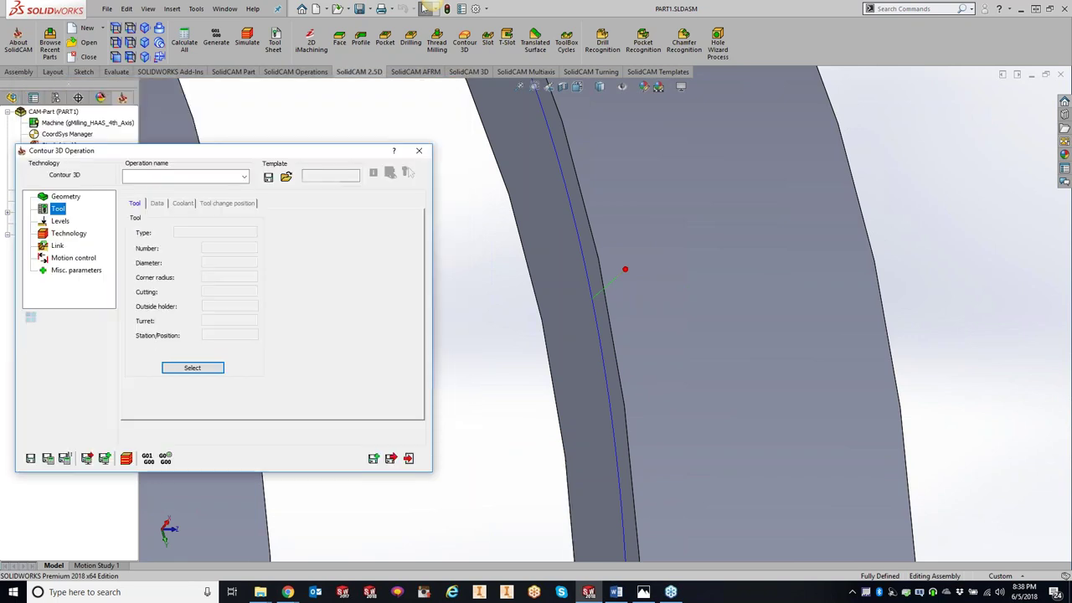
# - Save contour1, hide its toolpath, and start an HSS operation using the User-defined Projection strategy
pyautogui.click(419, 151)
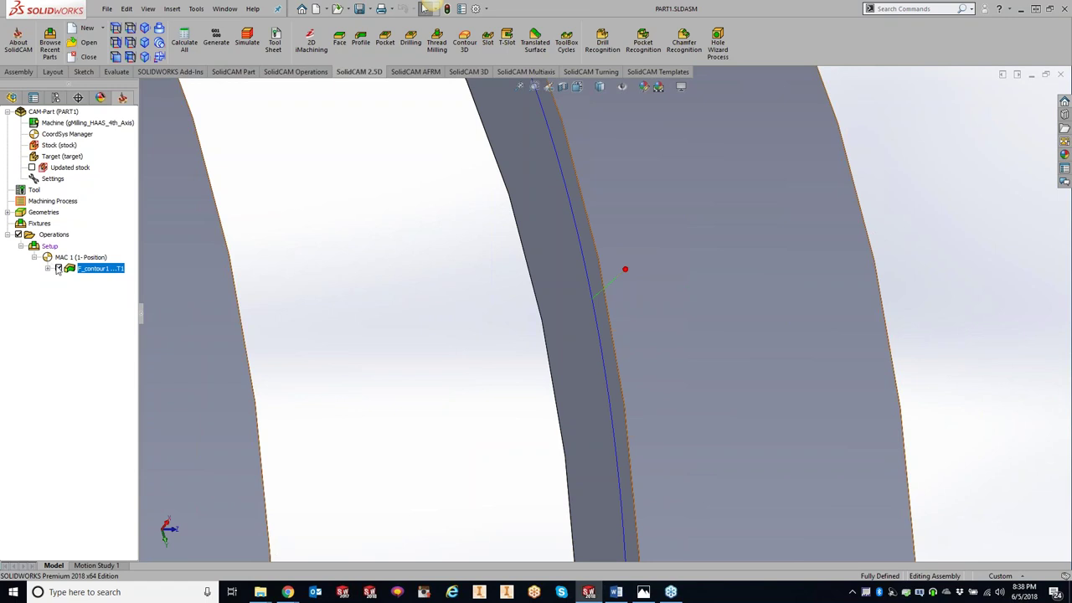
pyautogui.click(59, 268)
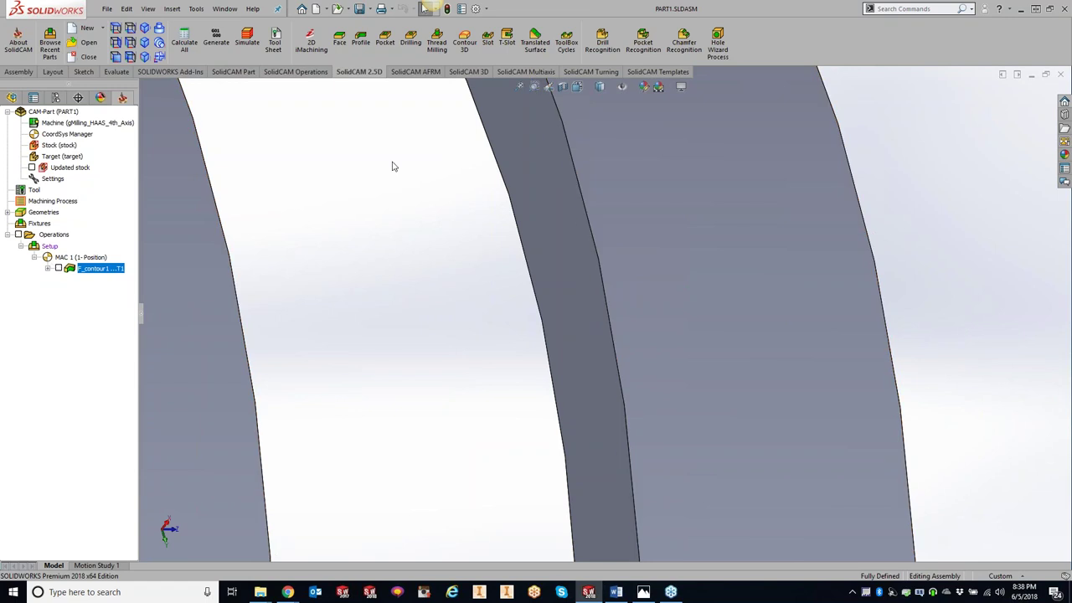
pyautogui.click(466, 72)
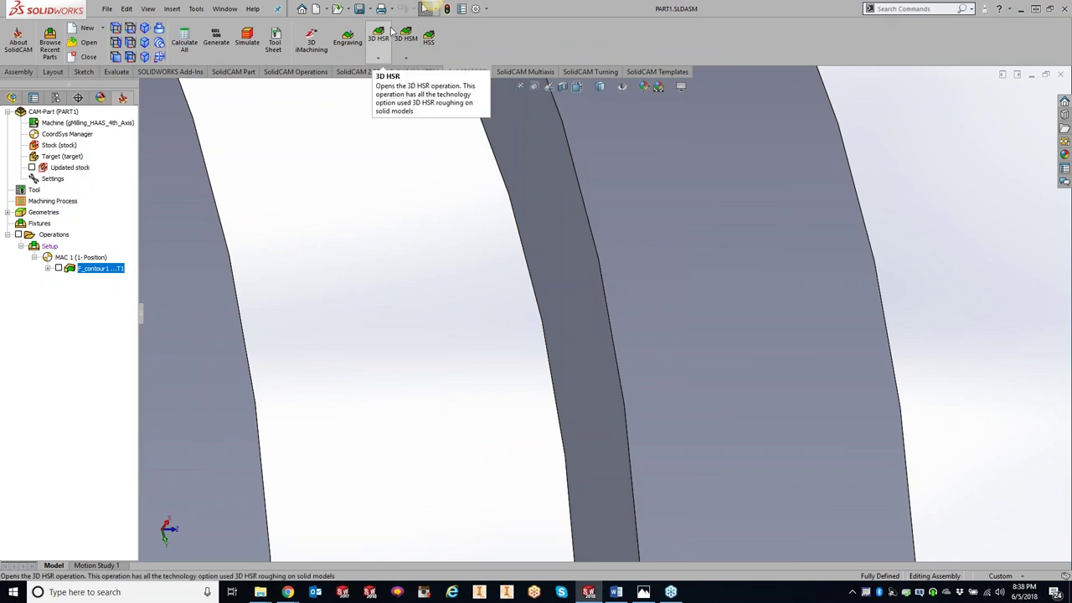
pyautogui.click(429, 39)
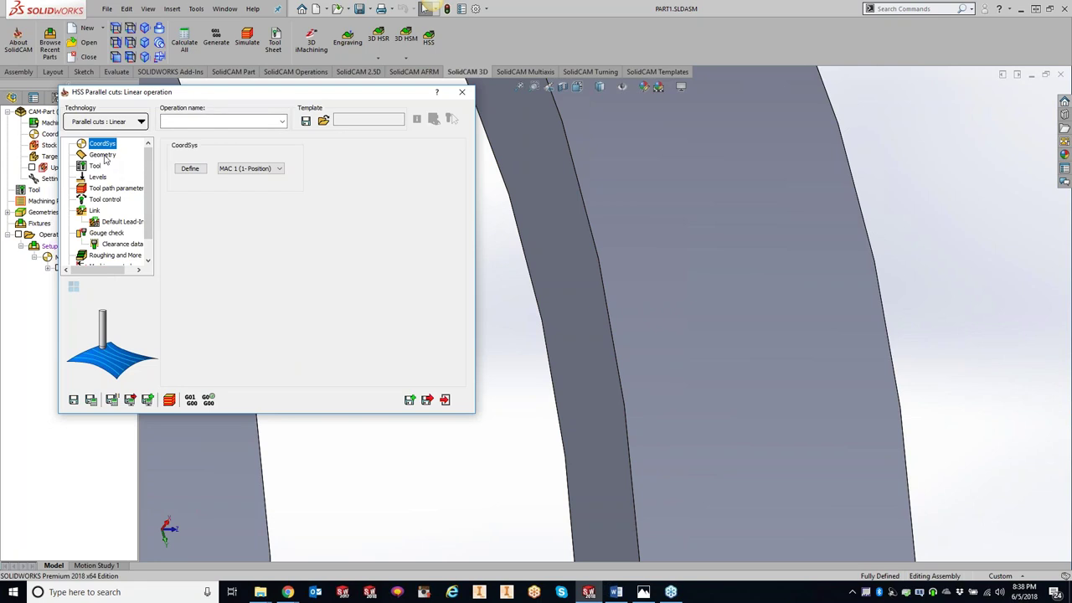
pyautogui.click(117, 124)
pyautogui.moveTo(138, 205)
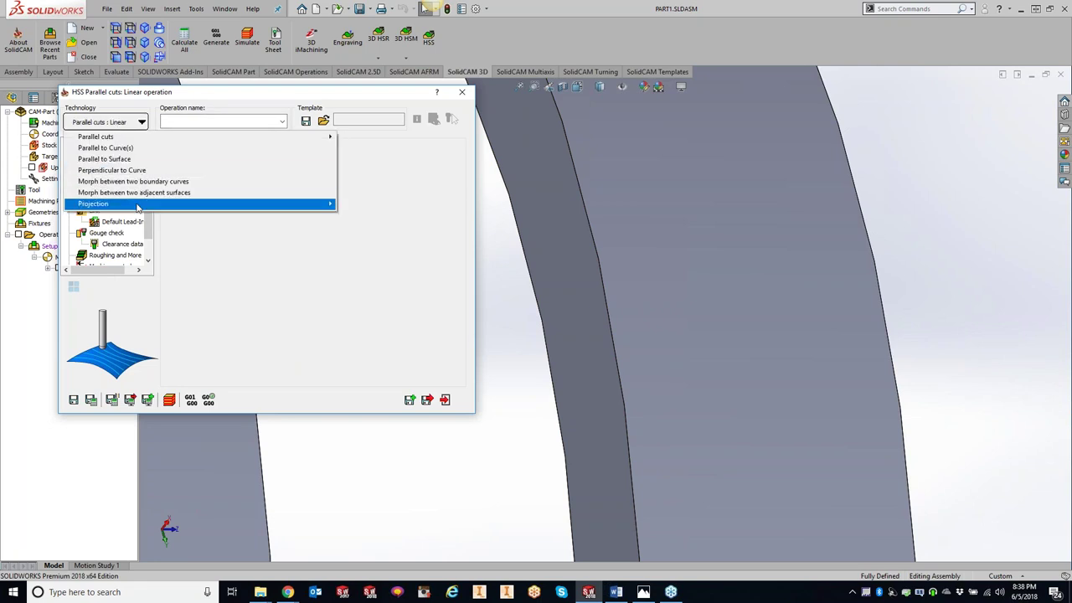
pyautogui.click(385, 206)
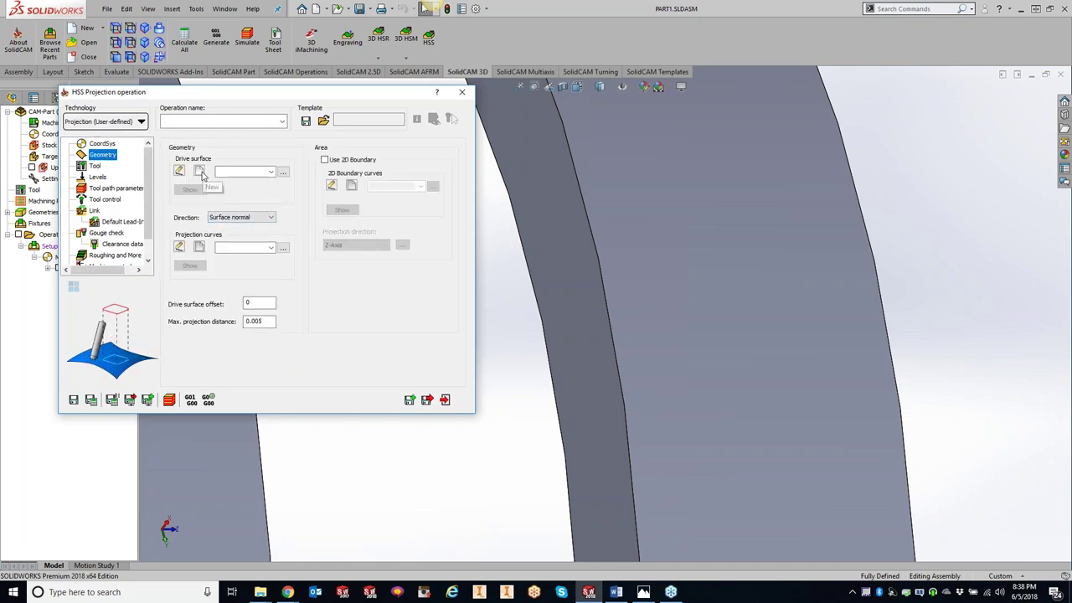
# - Build the 'faces' drive surface from the slot's side, top, left side and bottom faces
pyautogui.click(200, 171)
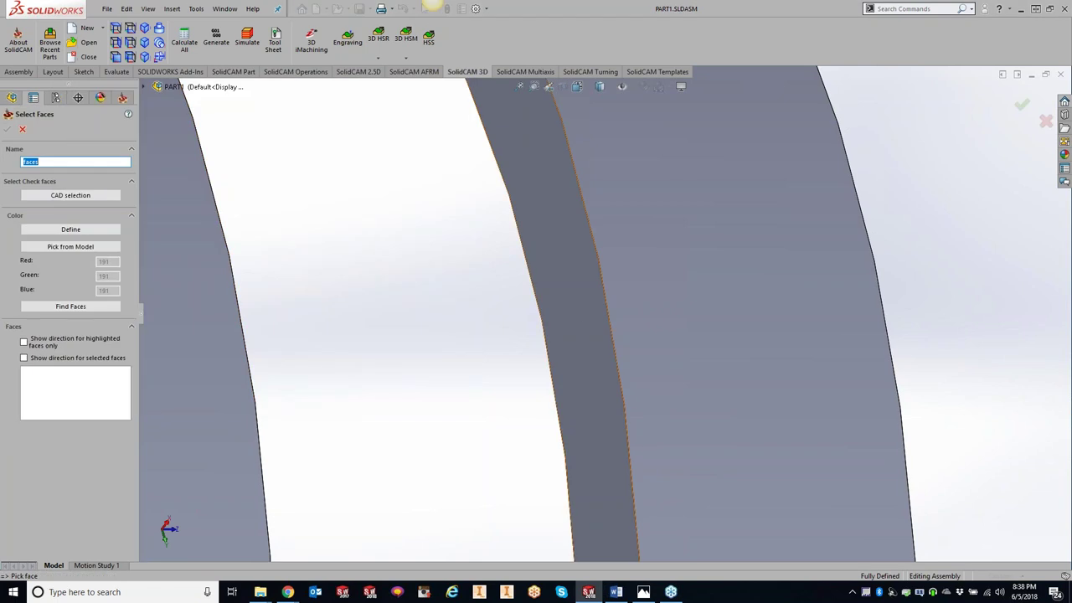
pyautogui.click(580, 328)
pyautogui.scroll(5, 450, 344)
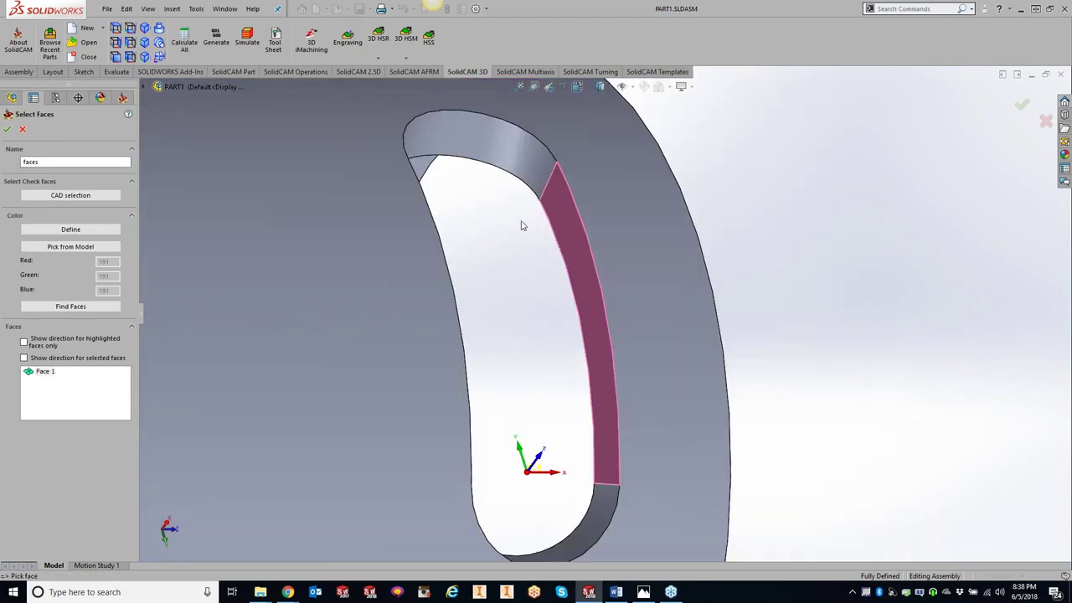
pyautogui.click(515, 178)
pyautogui.moveTo(461, 230); pyautogui.dragTo(473, 288, button='middle')
pyautogui.click(485, 300)
pyautogui.click(539, 514)
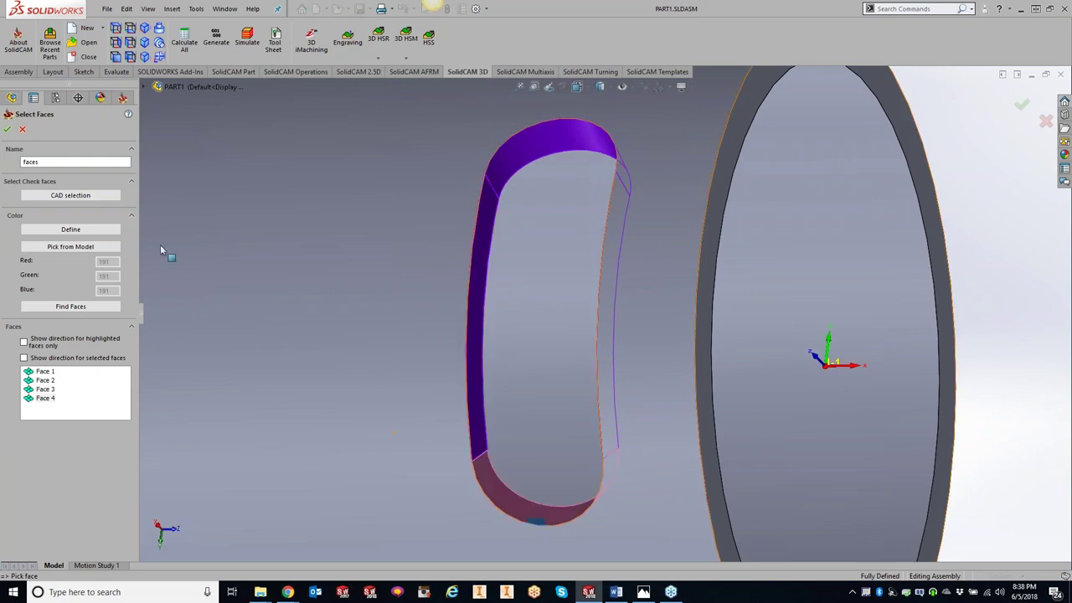
pyautogui.click(7, 129)
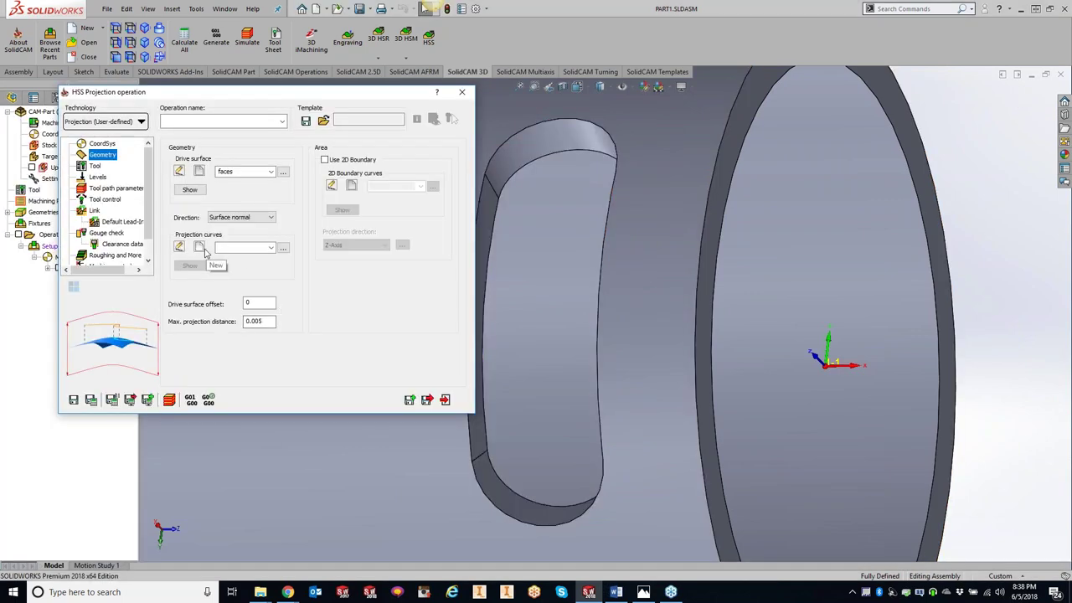
# - Create projection curve contour2 by chaining the slot's outer edge, wrapped around the X axis
pyautogui.click(199, 246)
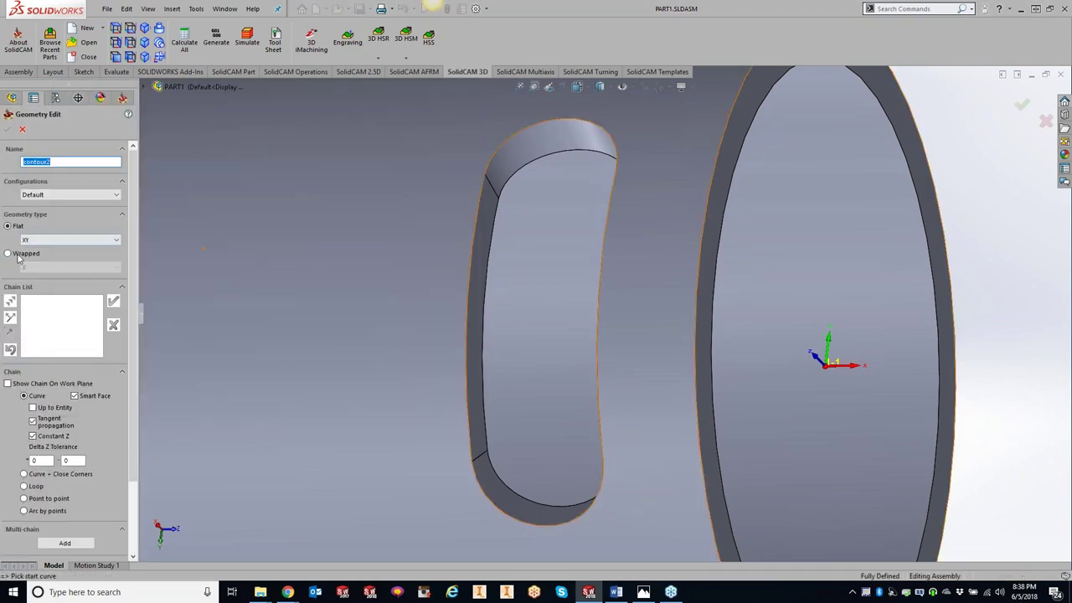
pyautogui.click(8, 257)
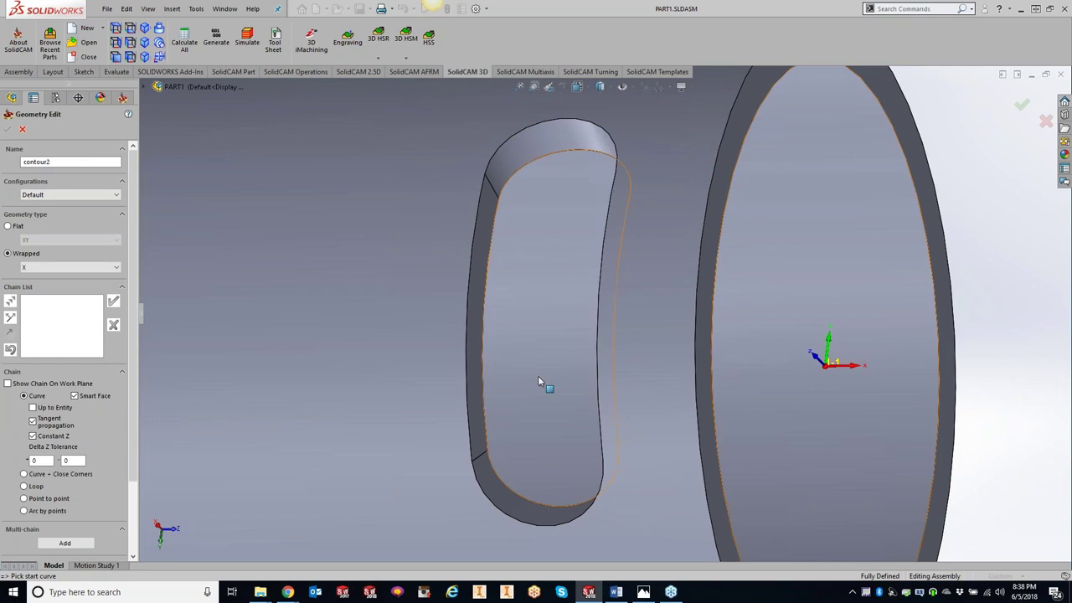
pyautogui.click(592, 407)
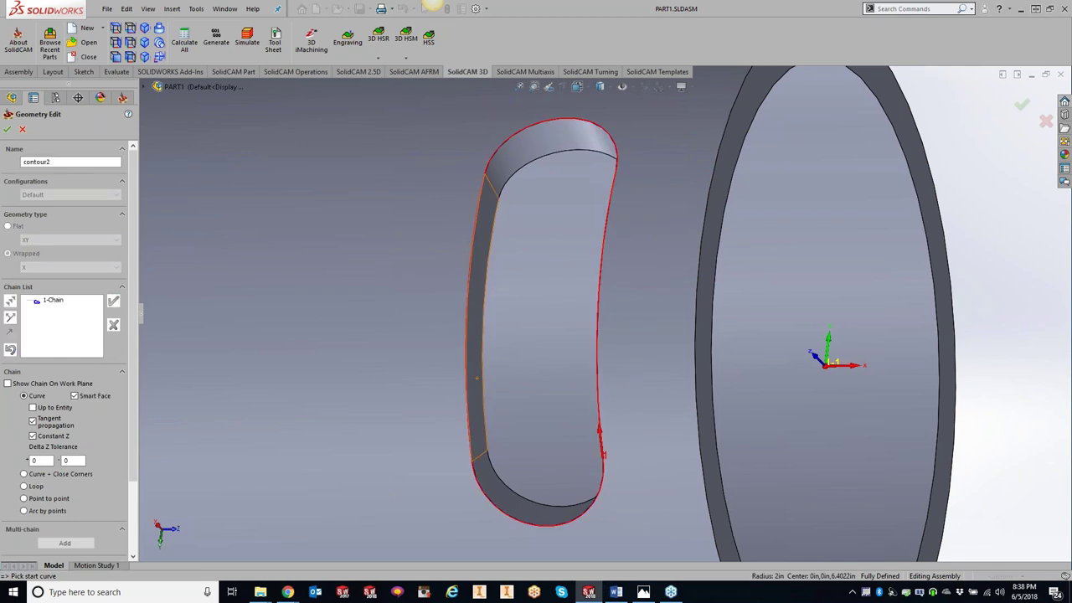
pyautogui.click(8, 130)
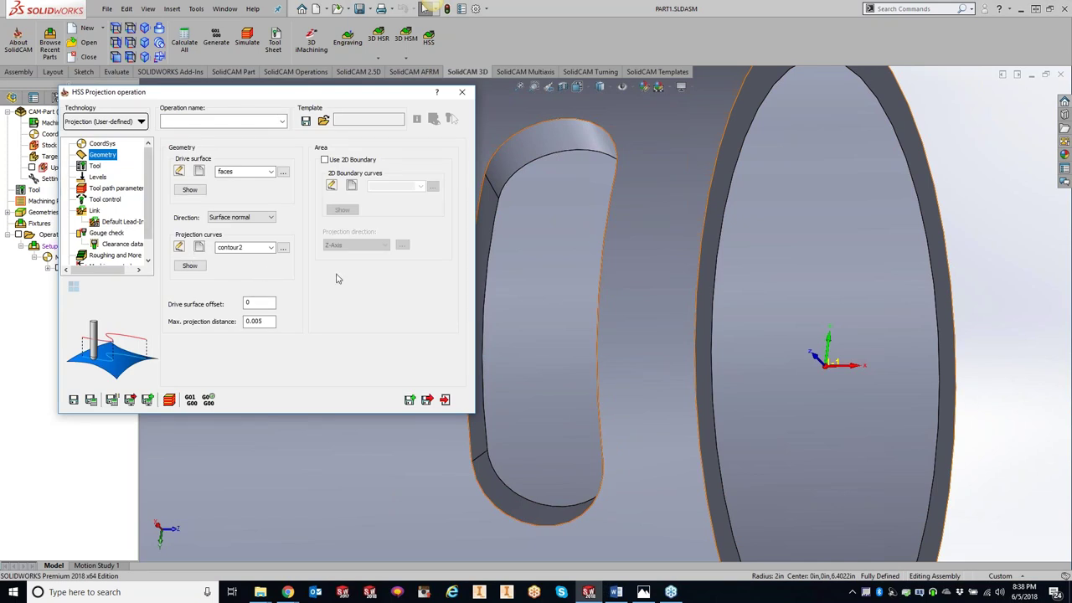
# - Add tool 2 as a 0.25-inch ball nose mill and assign it to the operation
pyautogui.click(96, 166)
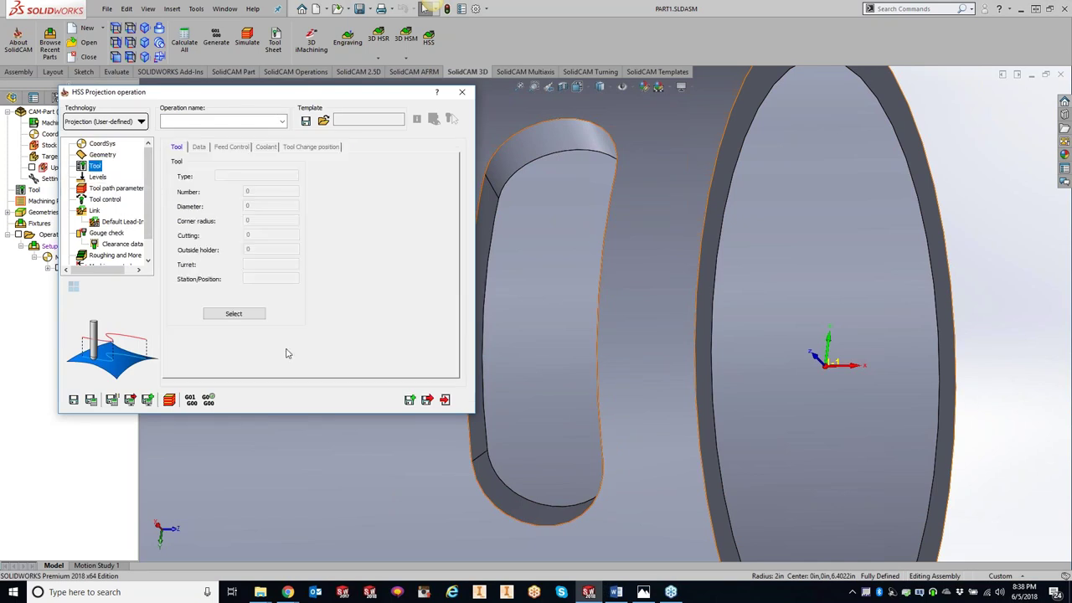
pyautogui.click(226, 314)
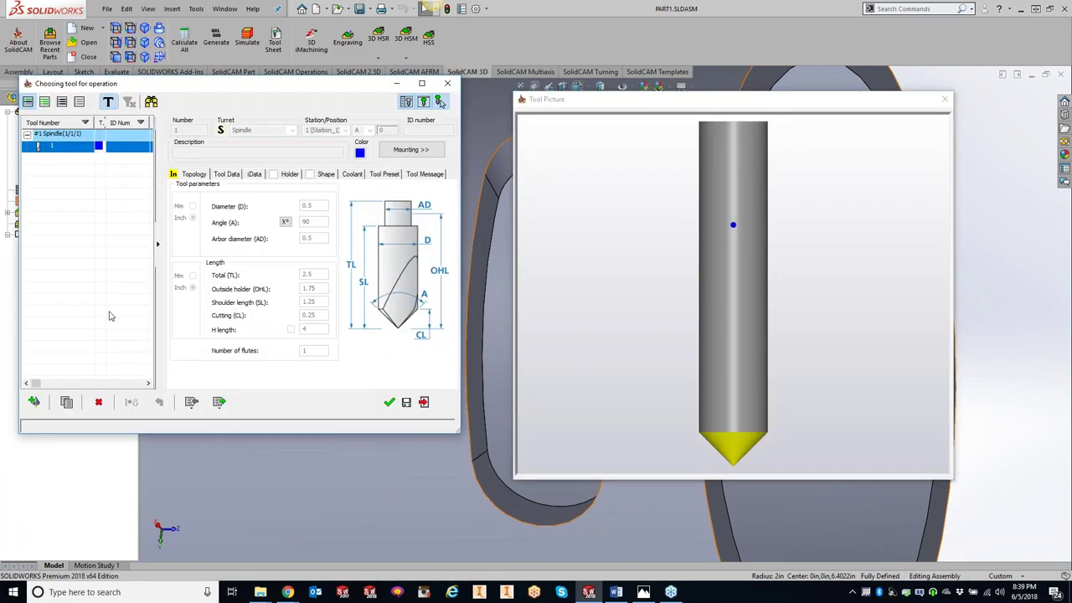
pyautogui.click(34, 402)
pyautogui.click(235, 162)
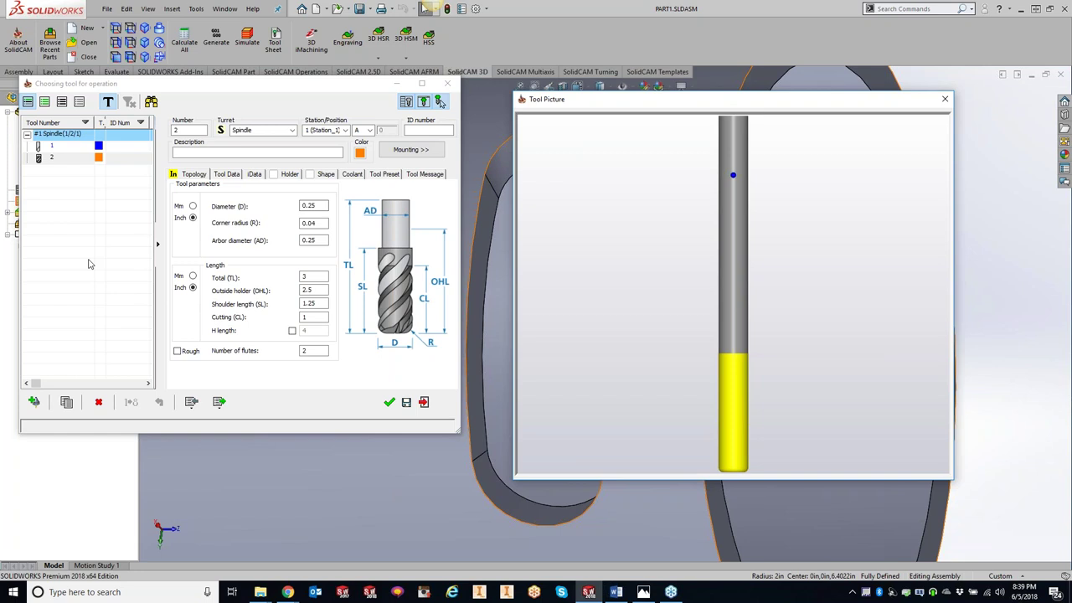
pyautogui.rightClick(67, 158)
pyautogui.click(109, 196)
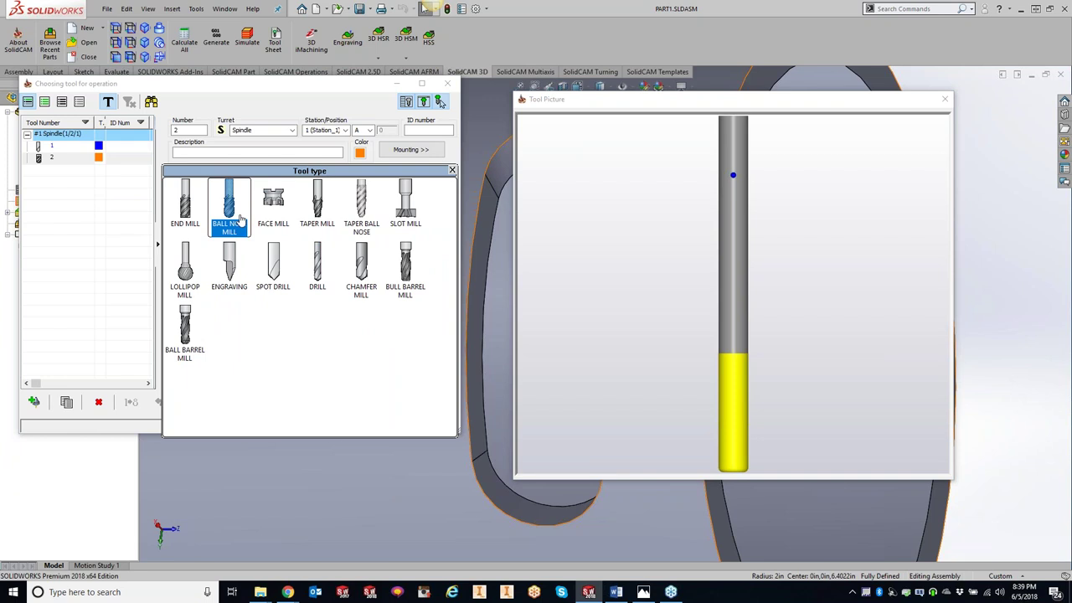
pyautogui.click(238, 219)
pyautogui.click(389, 402)
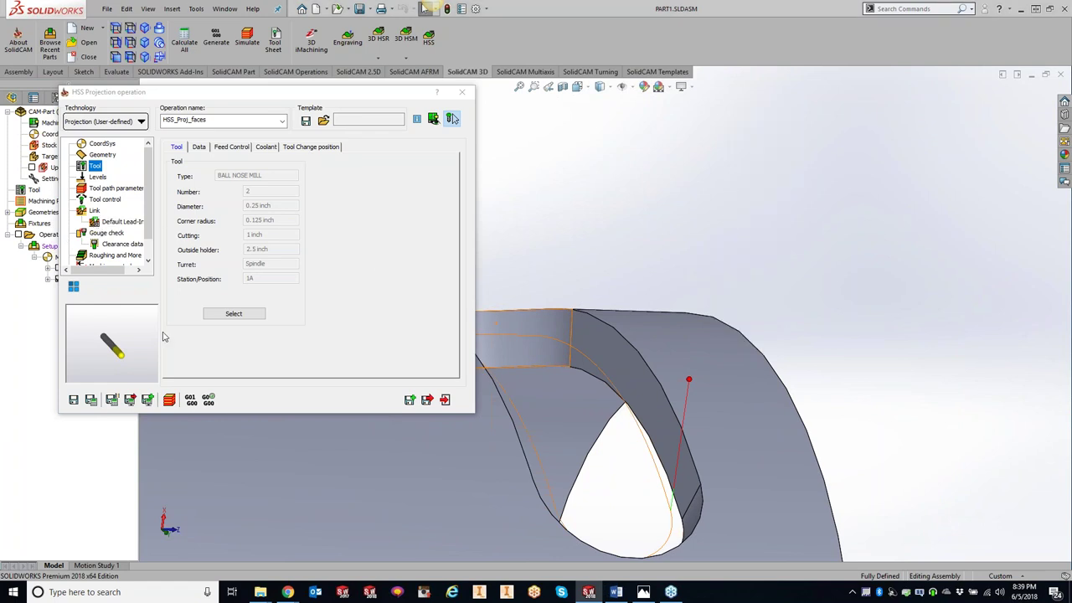
# - After a quick simulation check, suppress the earlier F_contour1 operation and return to HSS_Proj_faces
pyautogui.click(170, 401)
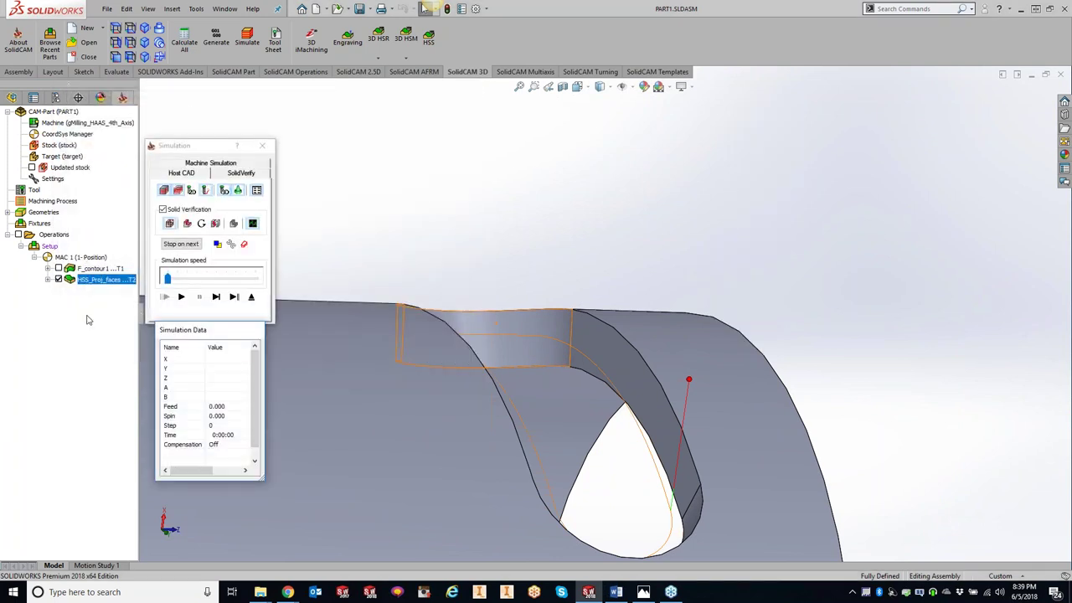
pyautogui.click(266, 148)
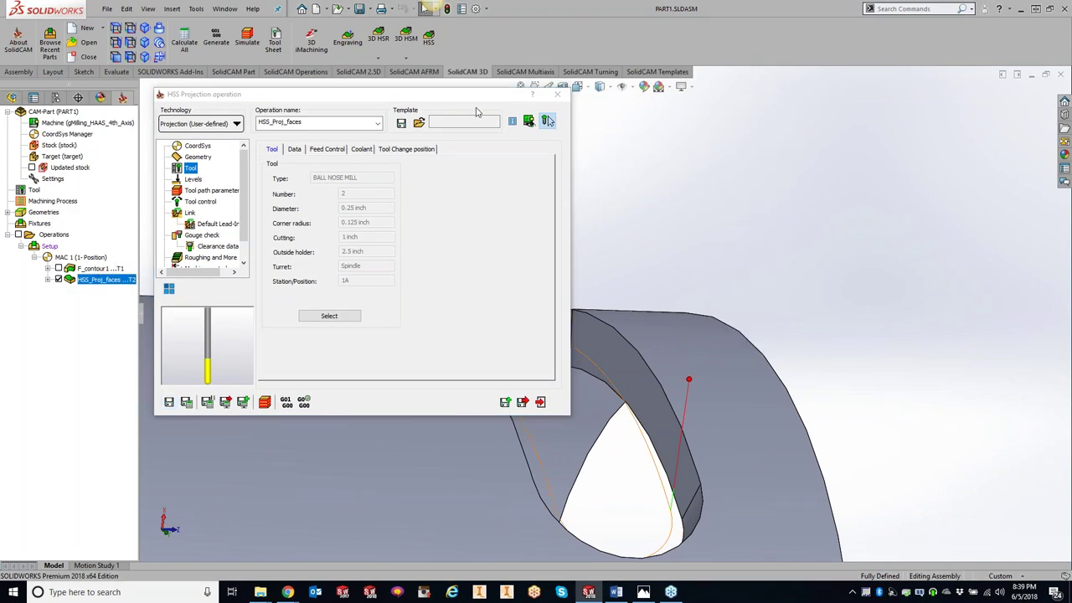
pyautogui.rightClick(90, 269)
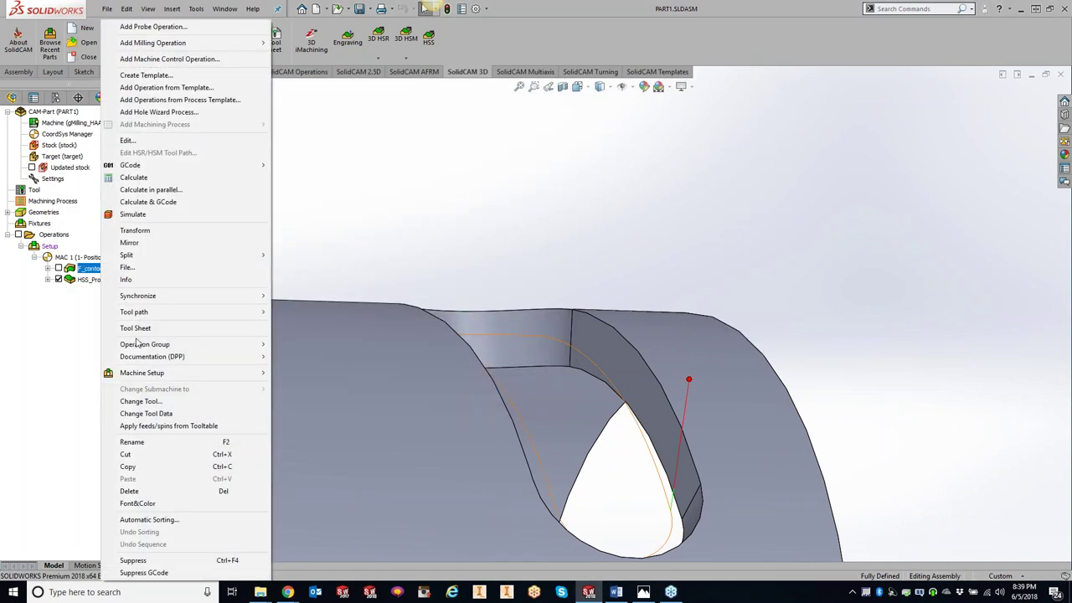
pyautogui.click(132, 560)
pyautogui.click(94, 280)
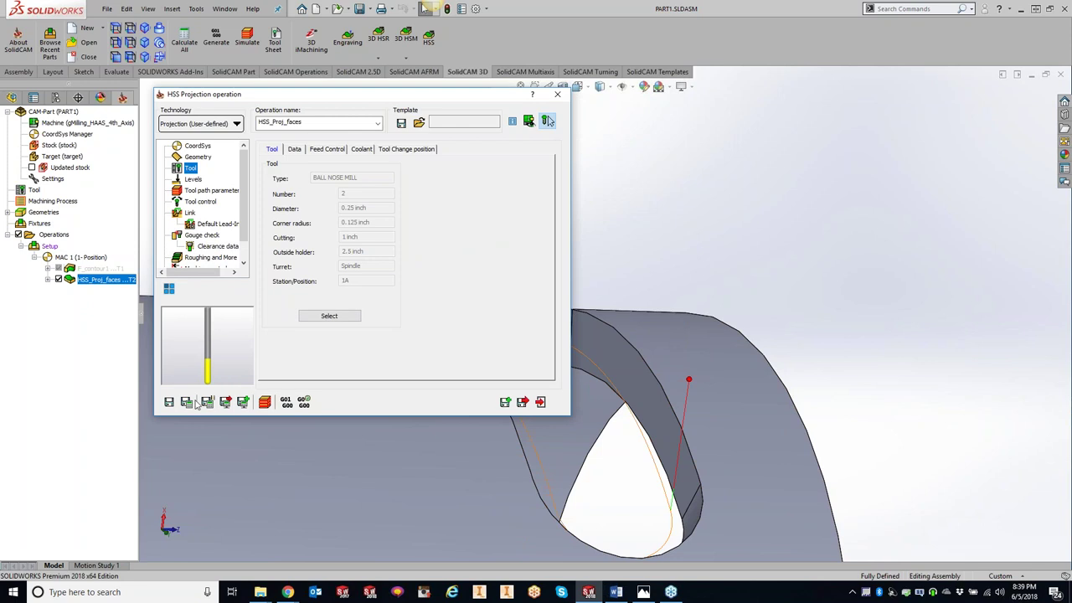
# - Step through the HSS_Proj_faces simulation of the ball mill cutting the slot, then close it
pyautogui.click(264, 401)
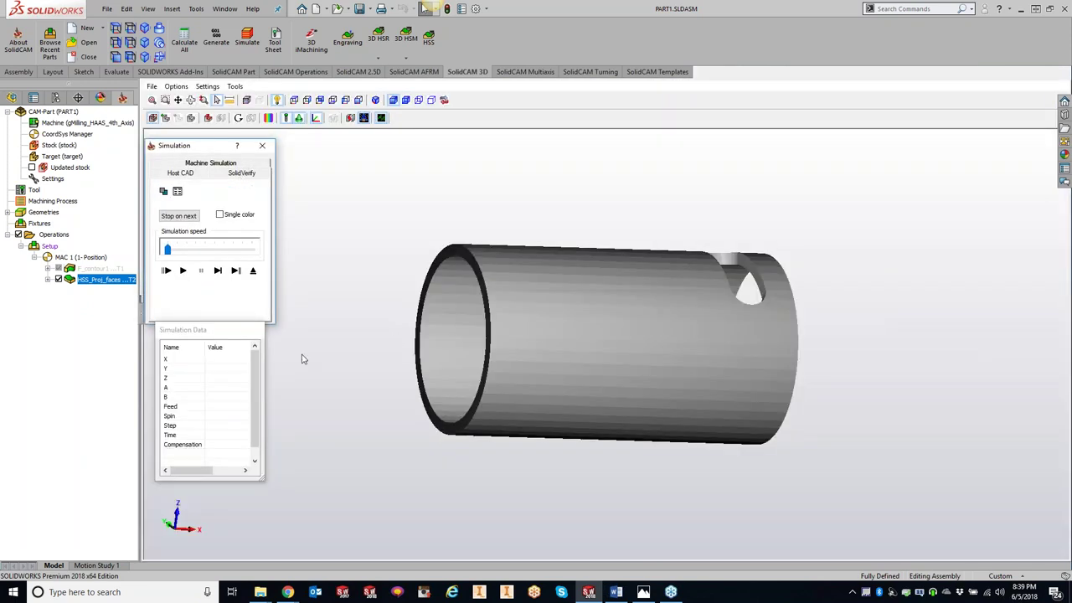
pyautogui.click(218, 271)
pyautogui.click(218, 271)
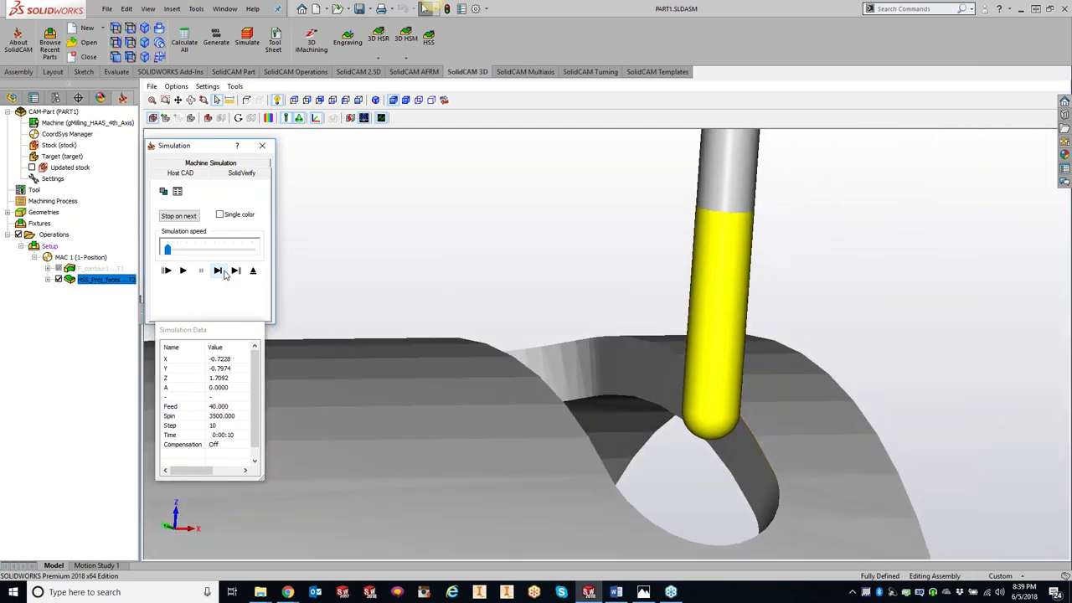
pyautogui.click(218, 271)
pyautogui.click(218, 270)
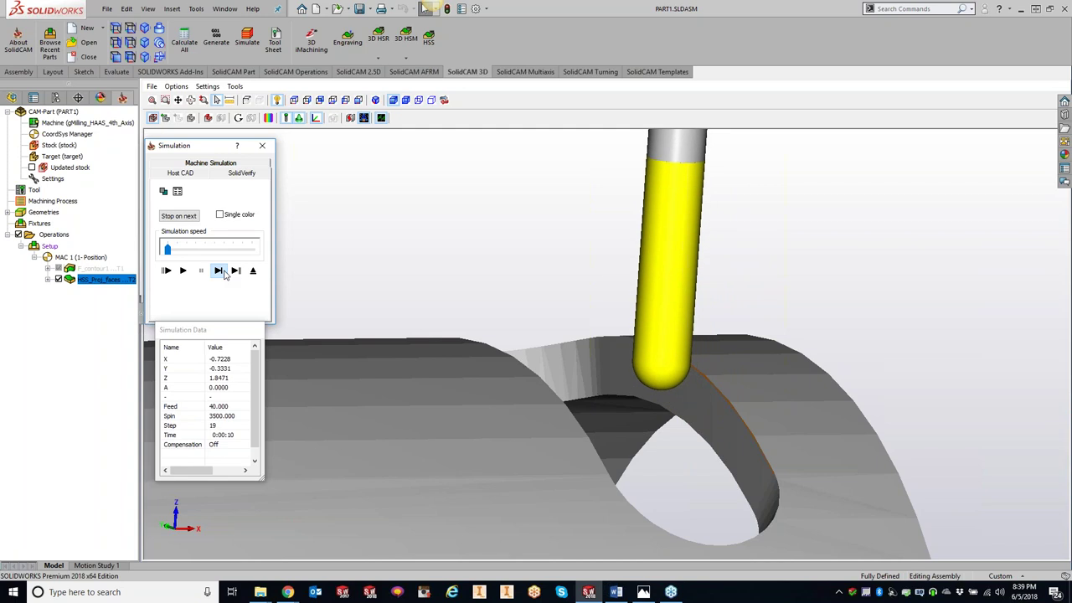
pyautogui.click(223, 274)
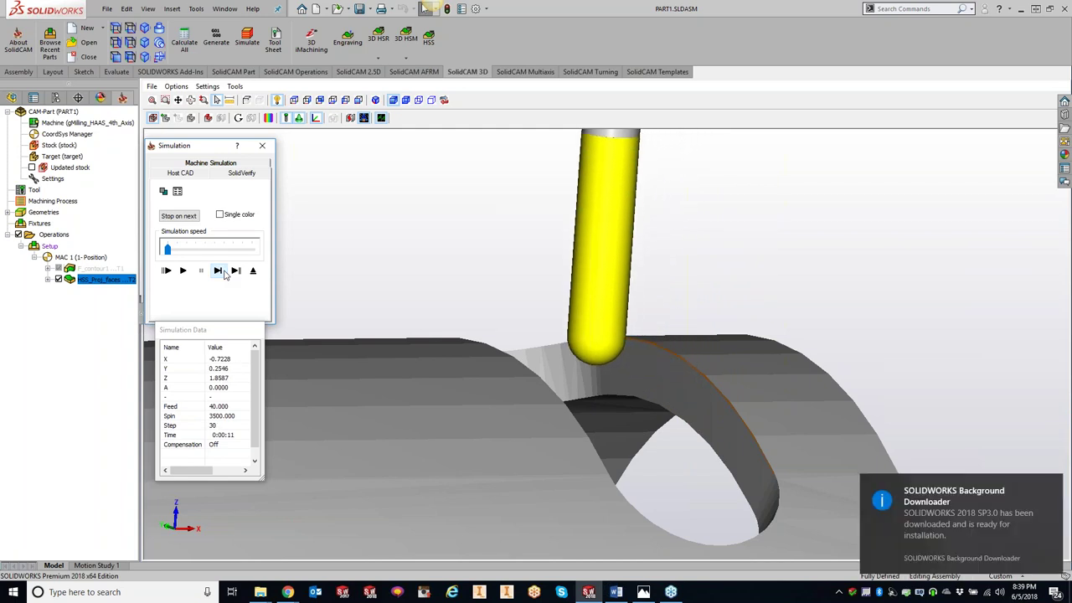
pyautogui.click(264, 146)
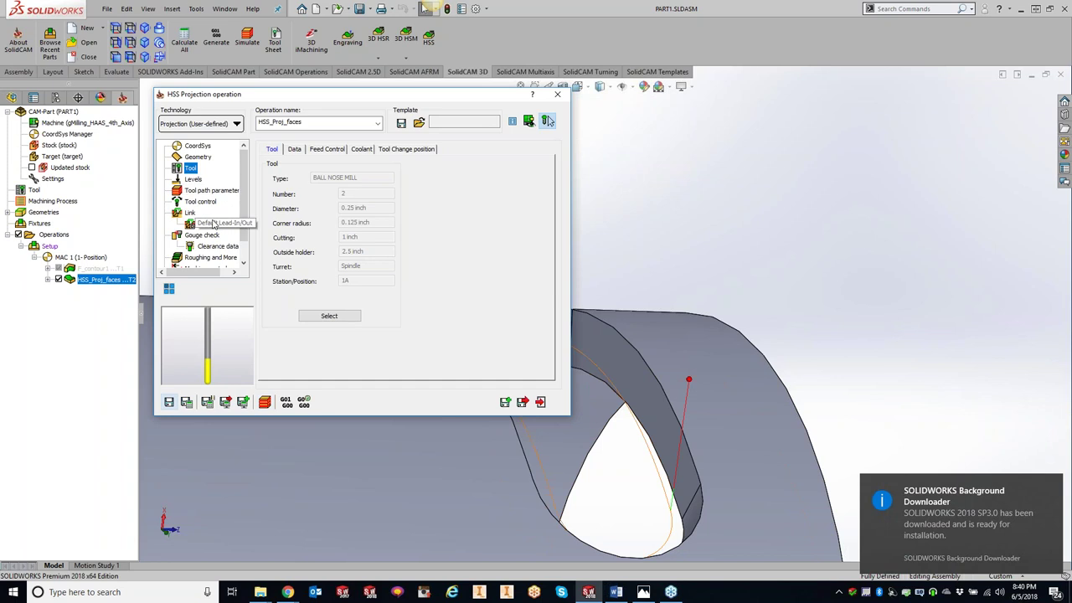
# - Set the tool contact point to At Center and axial shift To -0.01, then save and recalculate
pyautogui.click(213, 190)
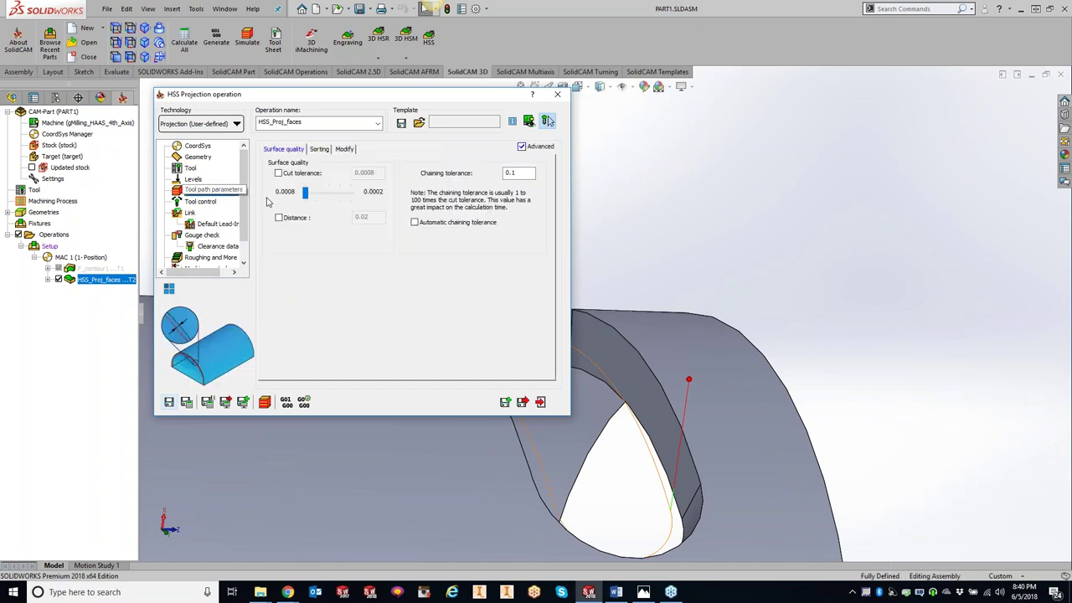
pyautogui.click(345, 149)
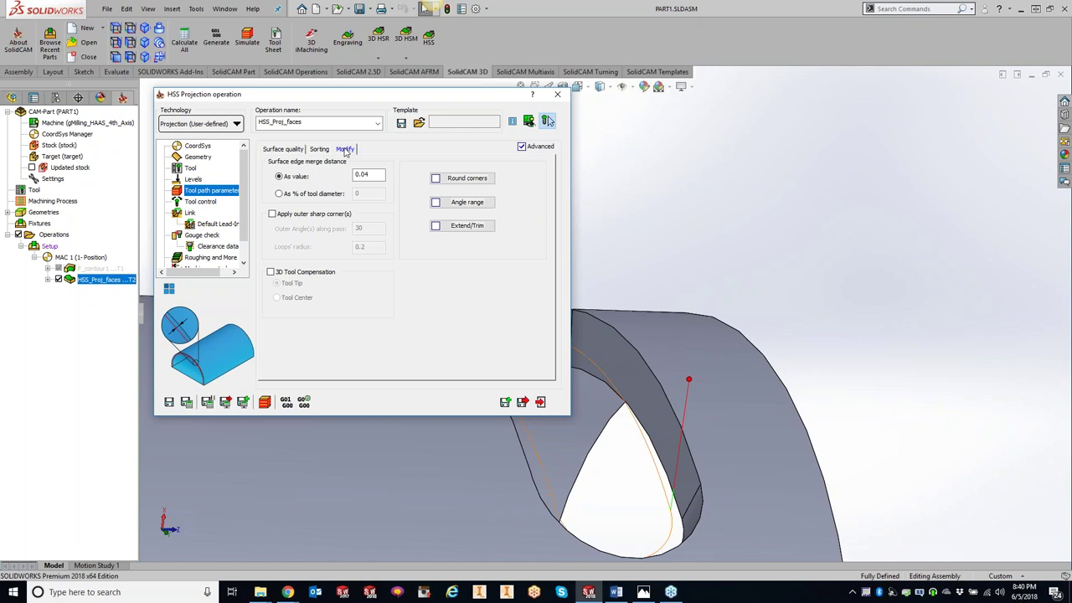
pyautogui.click(200, 202)
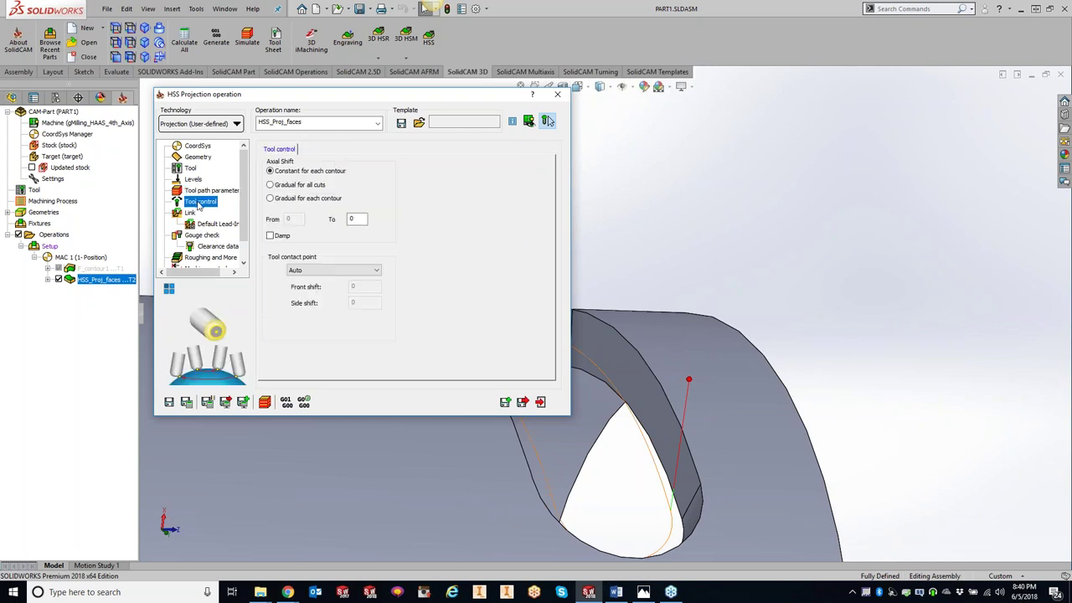
pyautogui.click(355, 271)
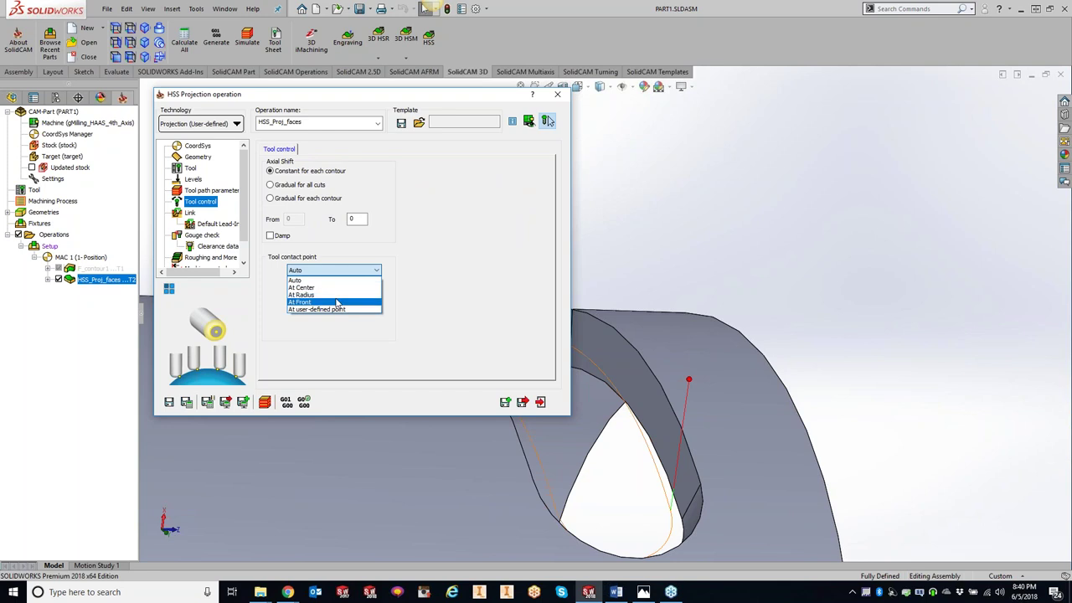
pyautogui.click(335, 288)
pyautogui.click(187, 402)
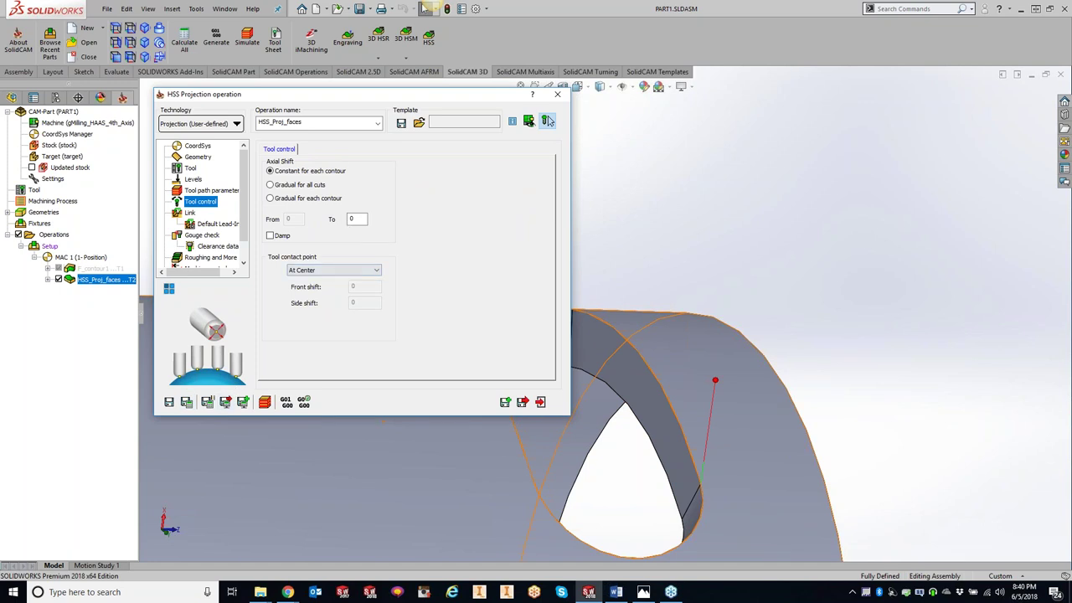
pyautogui.click(360, 219)
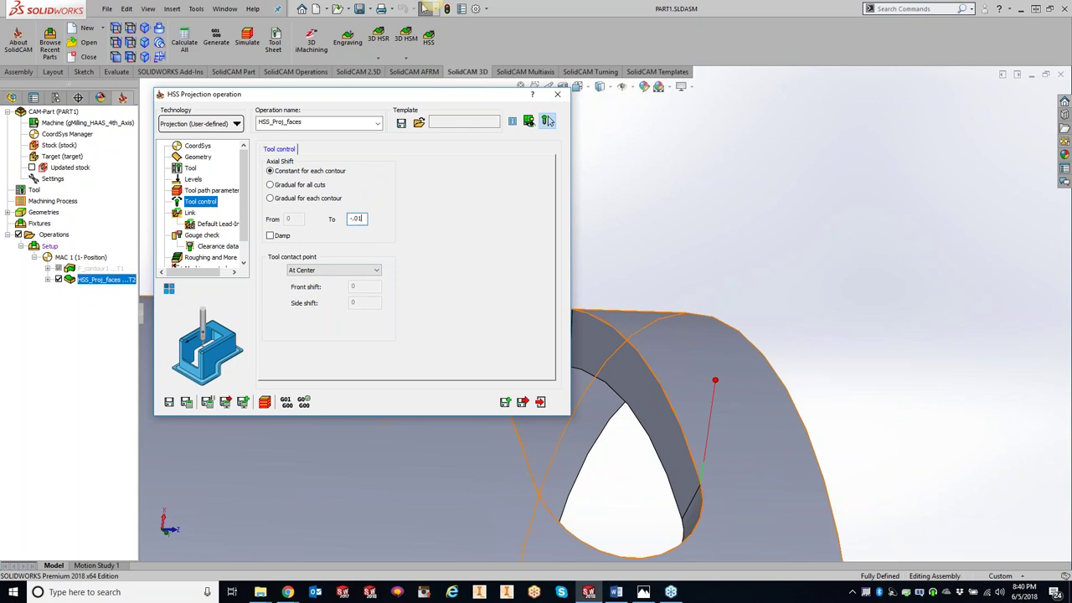
pyautogui.click(188, 403)
# - Step and play the At Center simulation around the slot, then reopen the tool contact point choices
pyautogui.click(264, 402)
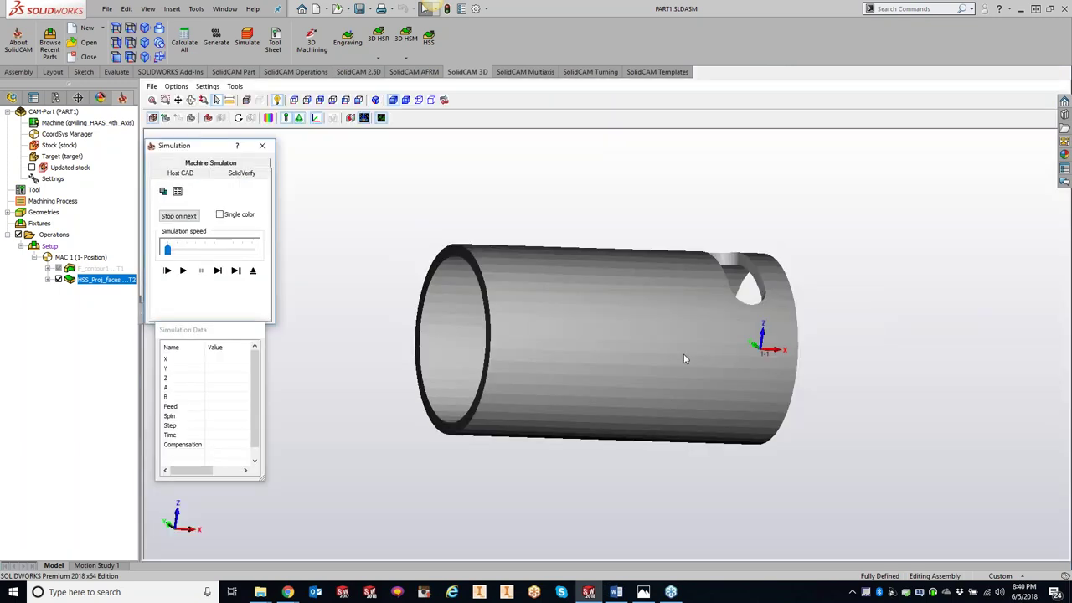
pyautogui.moveTo(683, 353); pyautogui.dragTo(359, 339, button='middle')
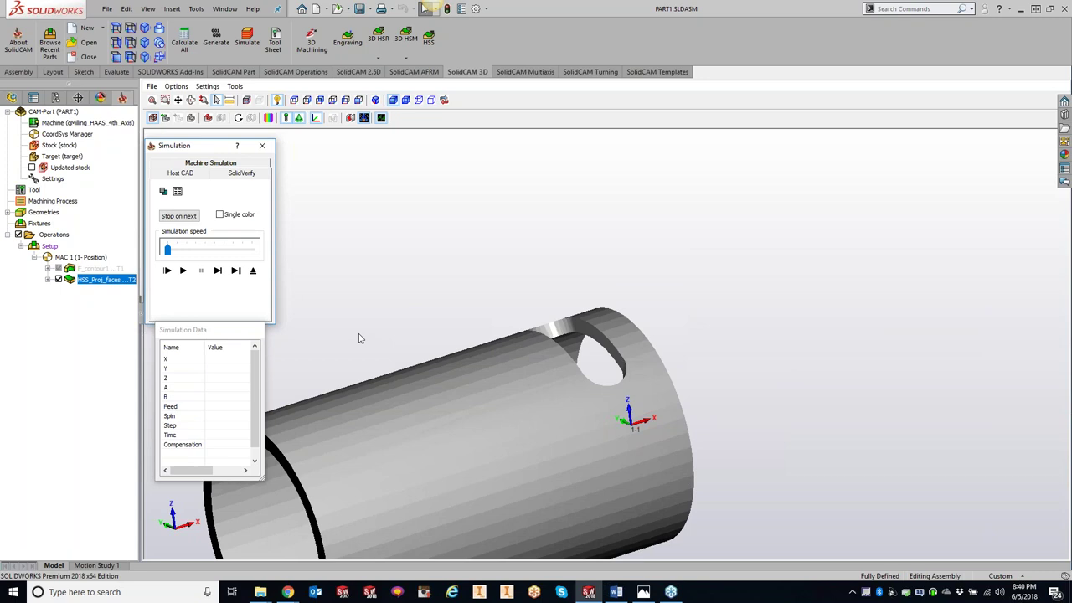
pyautogui.click(219, 271)
pyautogui.click(218, 270)
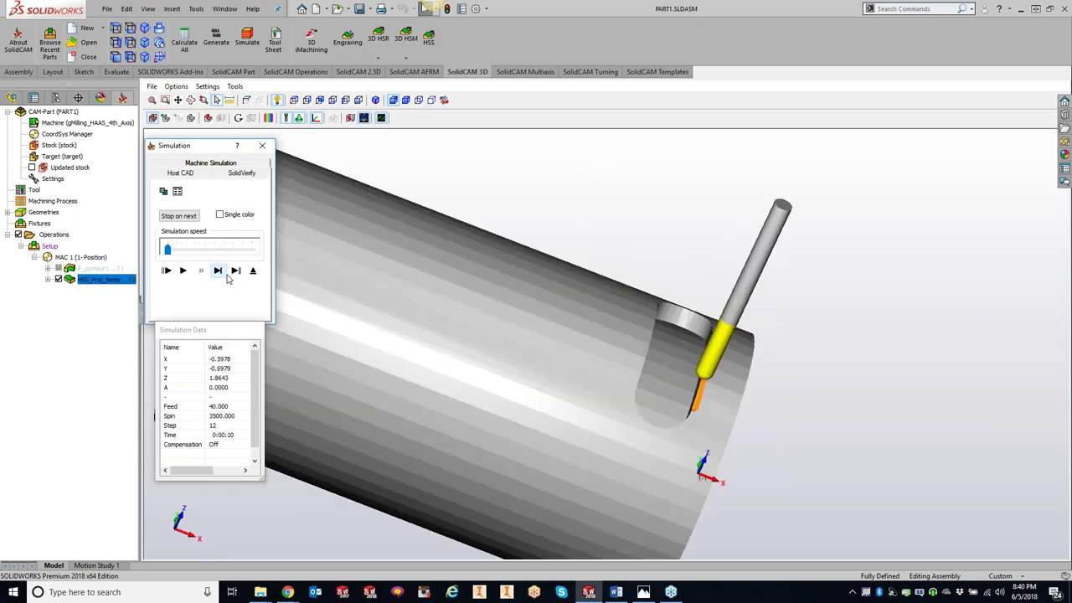
pyautogui.click(218, 270)
pyautogui.click(218, 271)
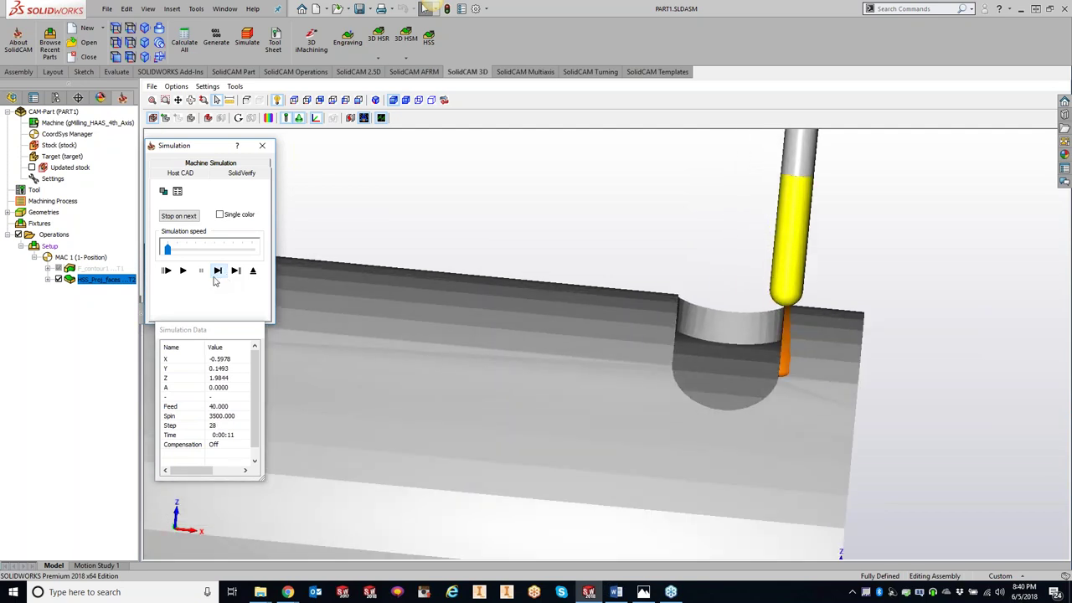
pyautogui.click(182, 270)
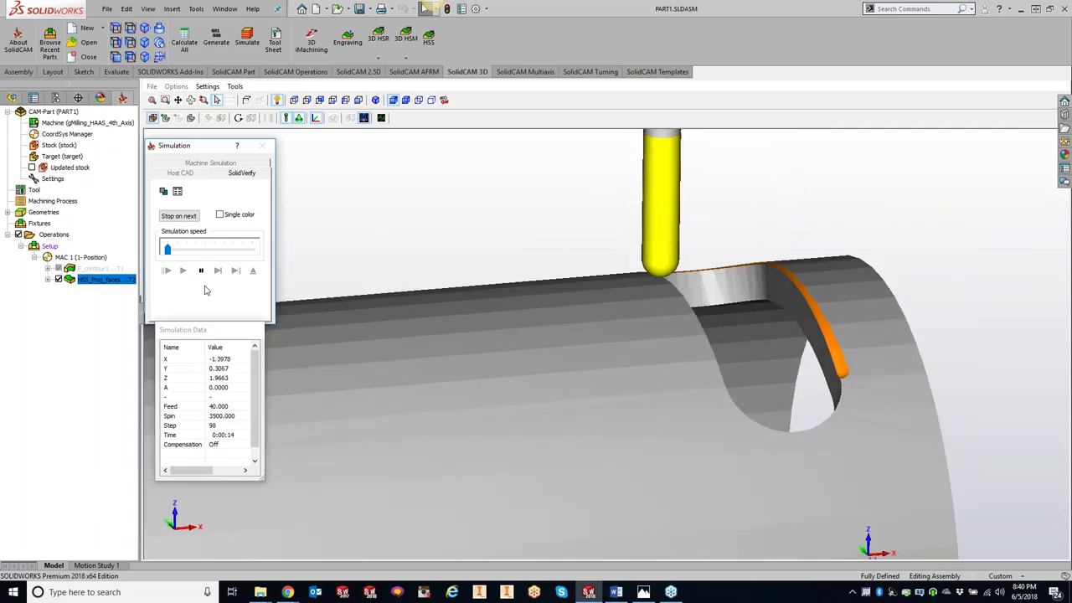
pyautogui.click(262, 145)
pyautogui.click(325, 273)
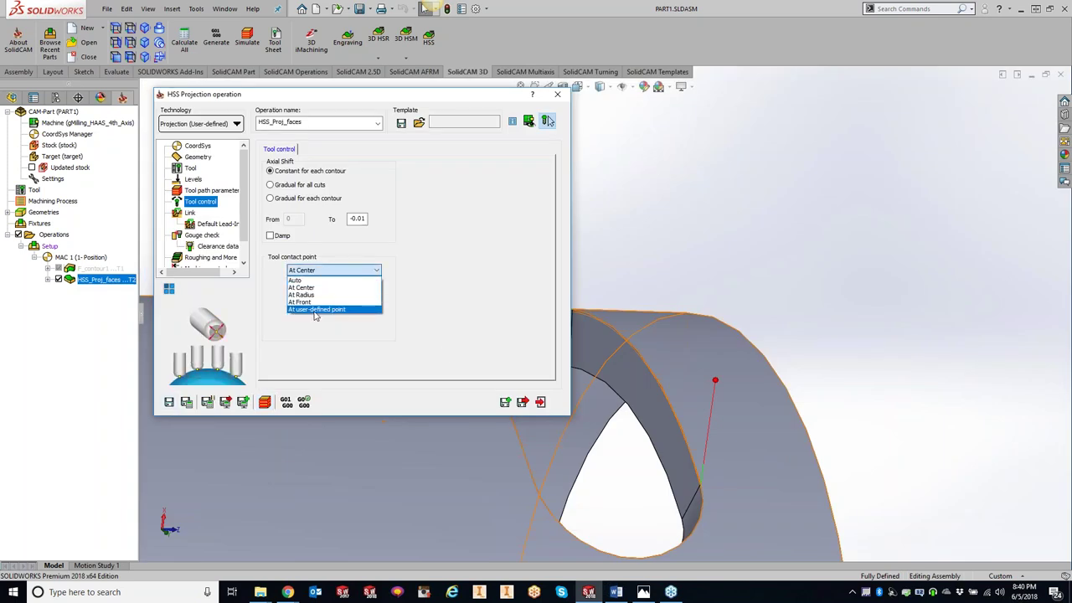
# - Revert to Auto contact point and 0 axial shift, set drive surface offset -0.005, and recalculate
pyautogui.click(310, 280)
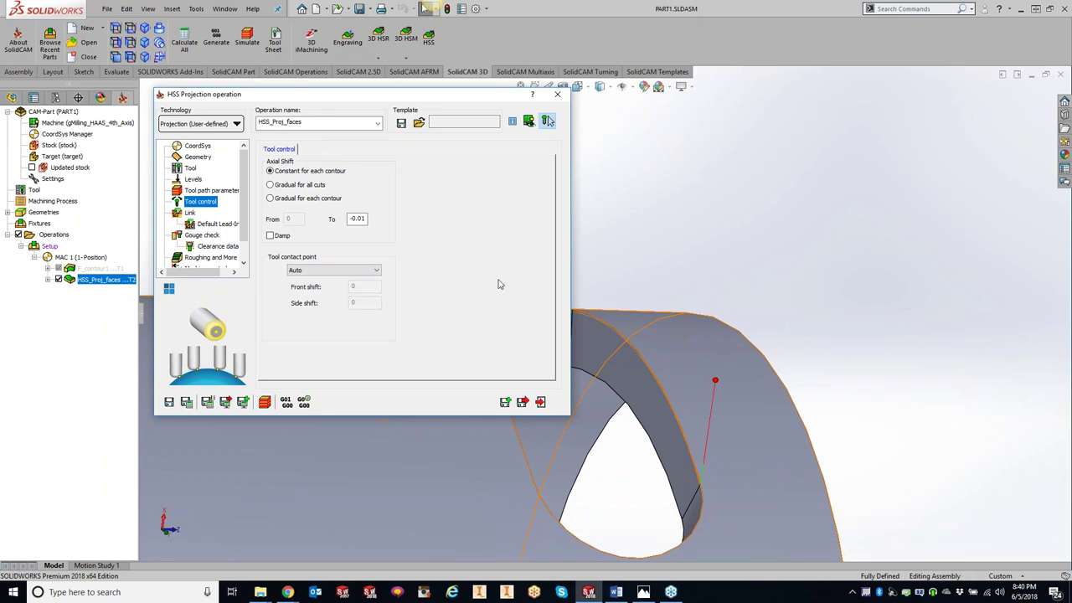
pyautogui.doubleClick(356, 219)
pyautogui.write('0')
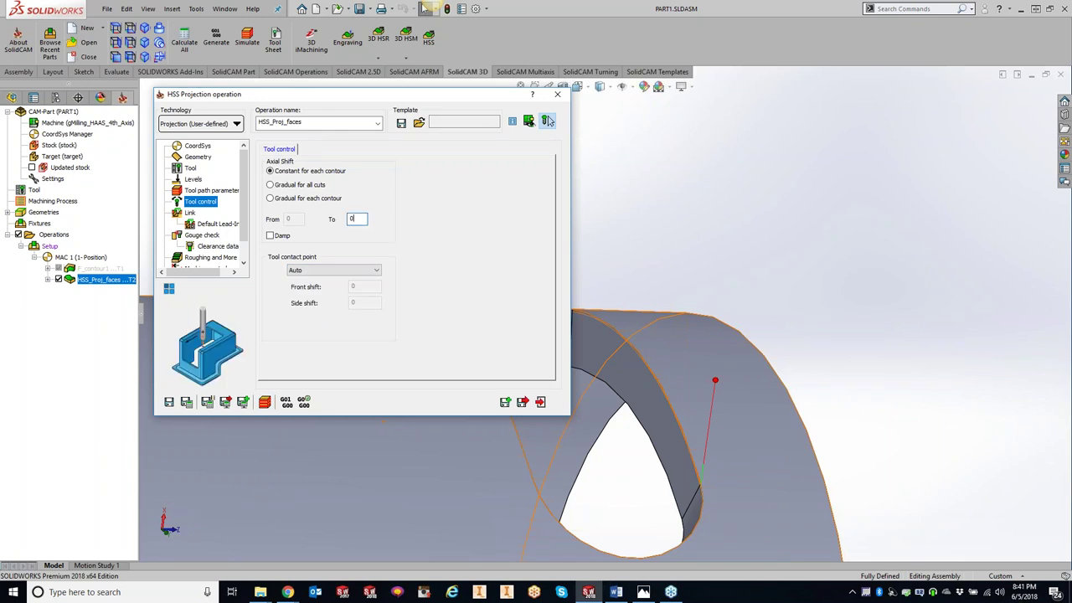
pyautogui.click(200, 157)
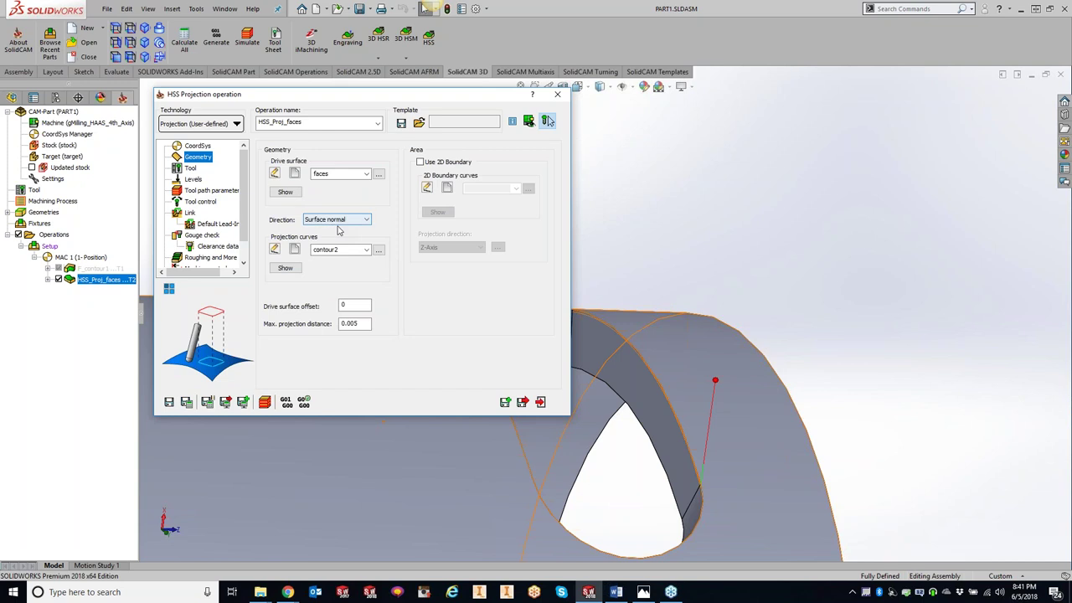
pyautogui.doubleClick(355, 305)
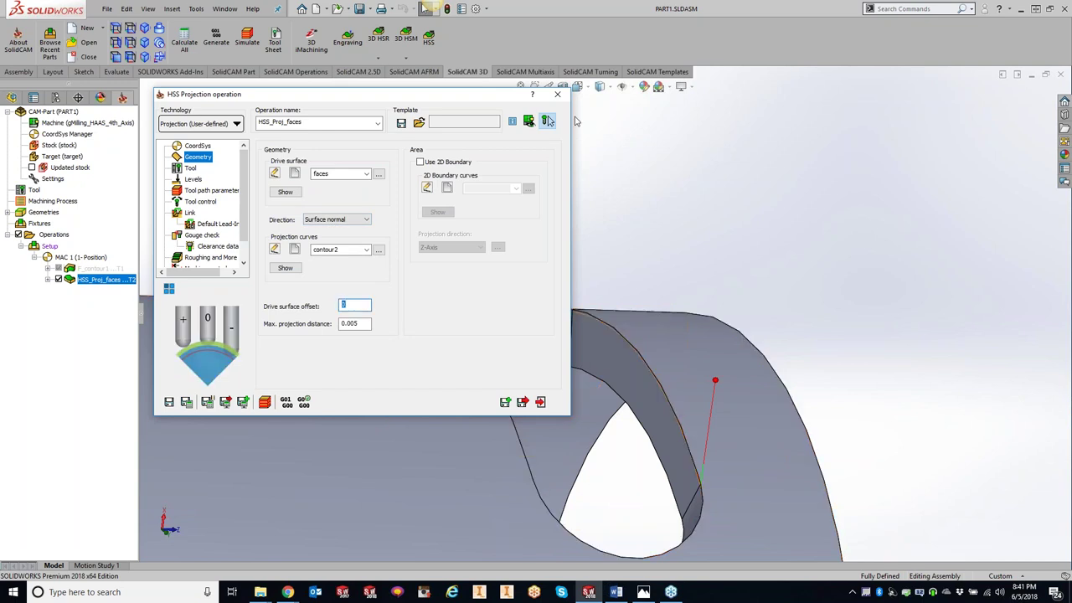
pyautogui.write('-0')
pyautogui.write('.005')
pyautogui.click(207, 403)
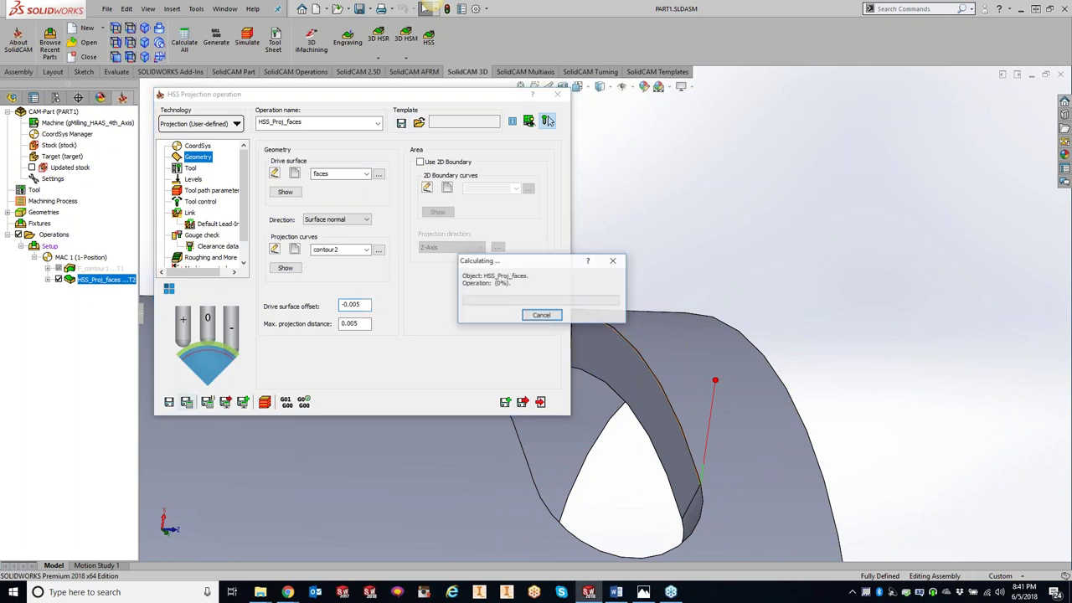
pyautogui.click(523, 402)
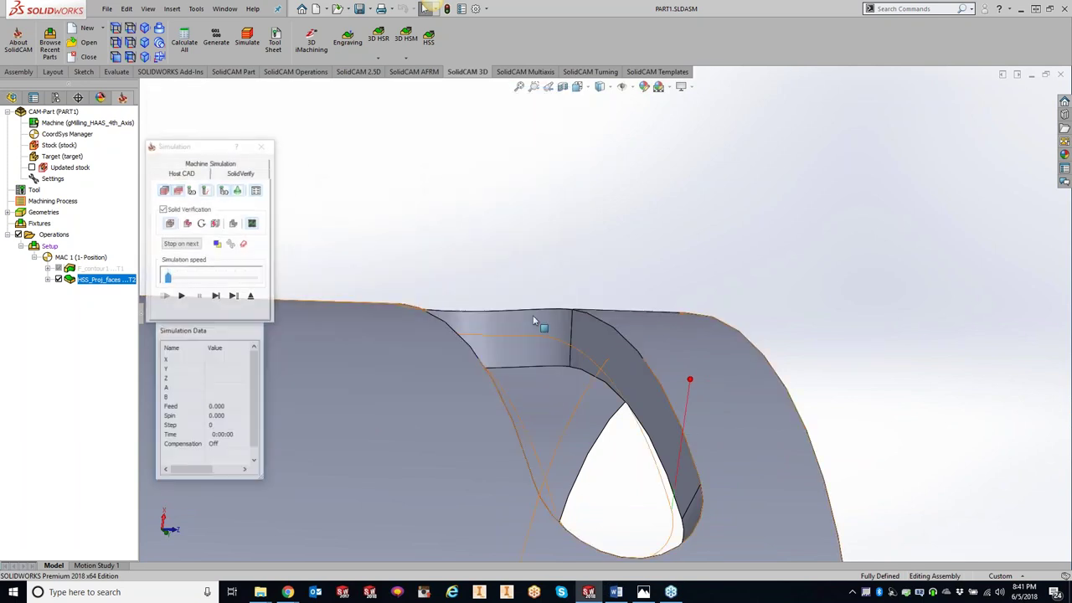
pyautogui.click(247, 173)
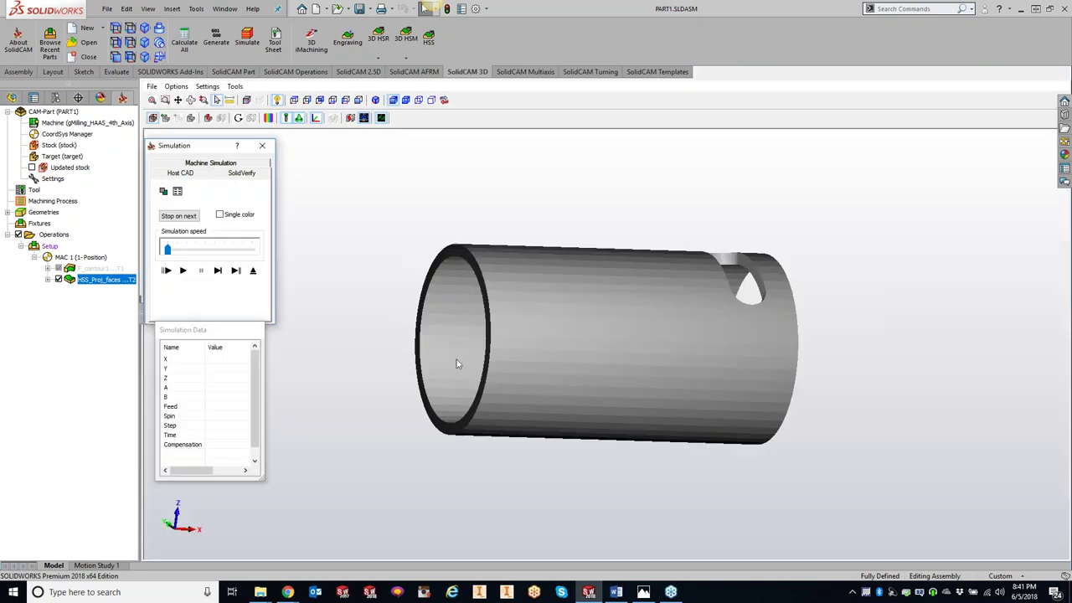
pyautogui.click(218, 271)
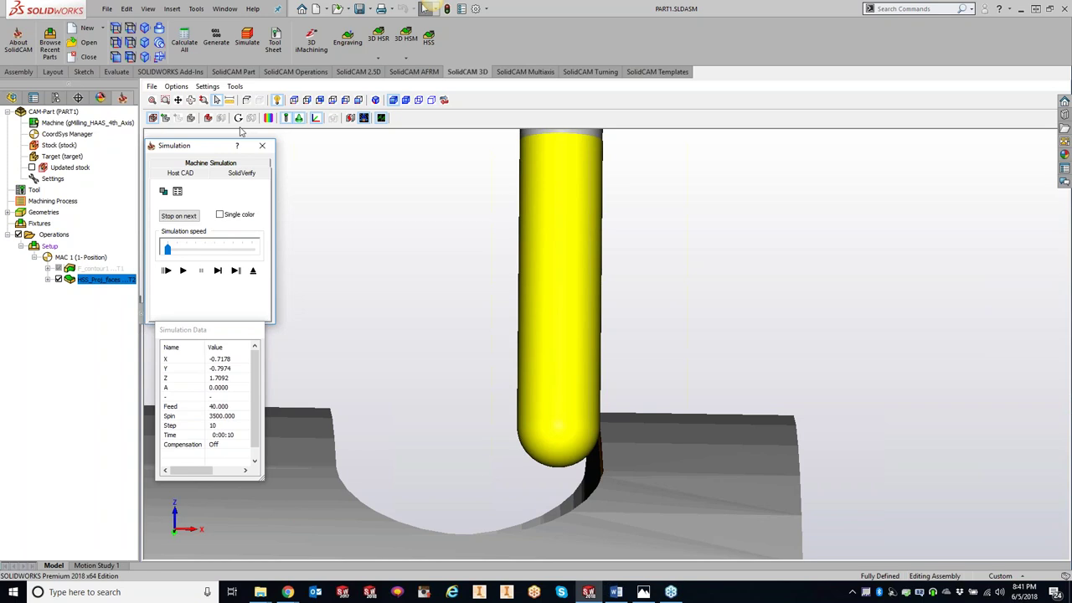
pyautogui.click(264, 146)
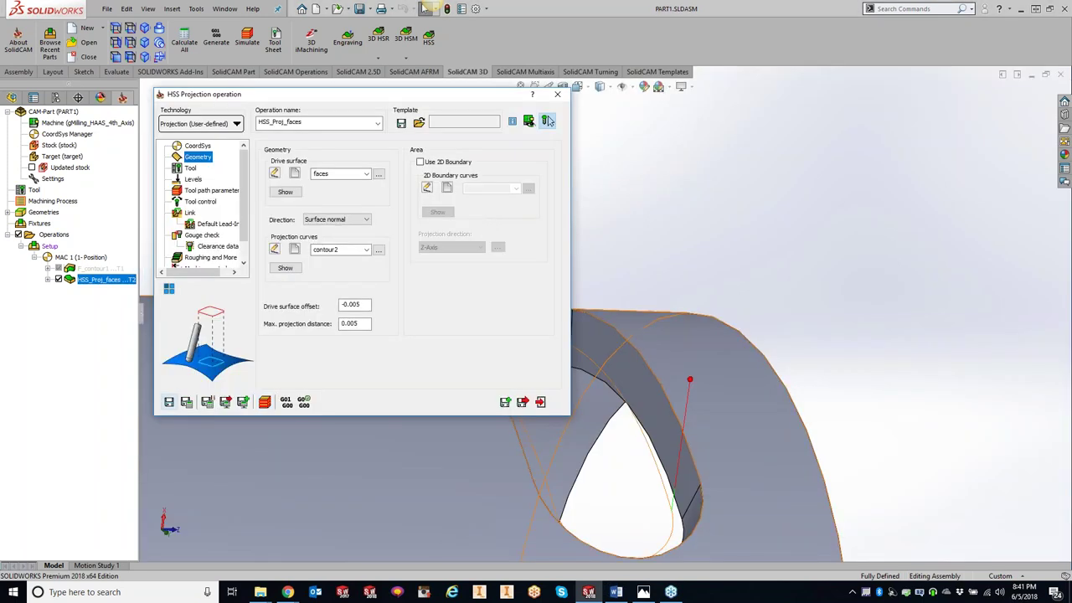
# - Replace the drive surface with face set faces1 of the tube's outer face, recalculate, and simulate
pyautogui.click(354, 305)
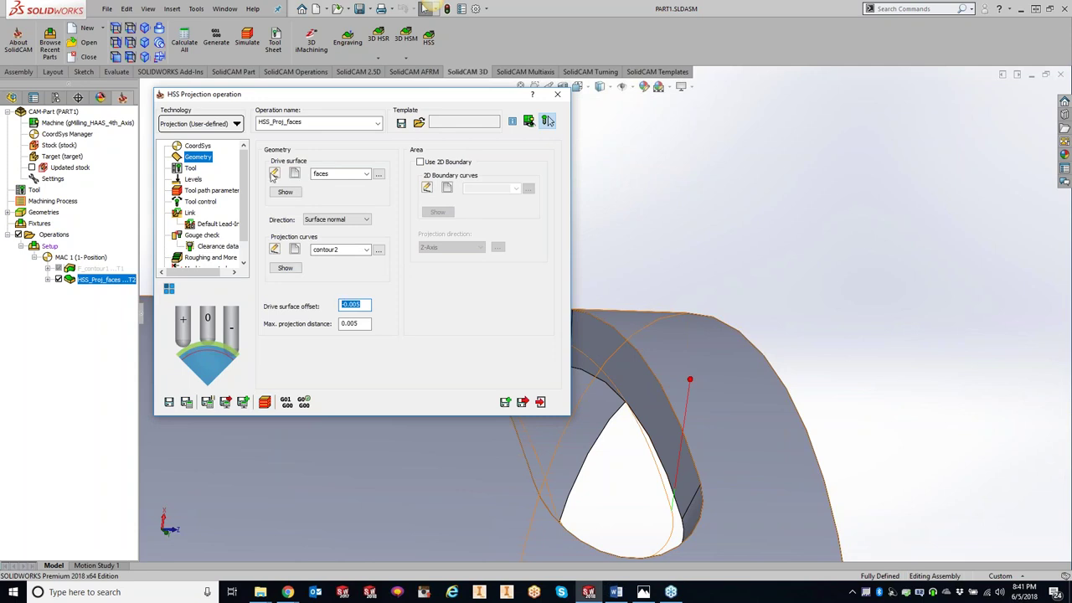
pyautogui.click(295, 174)
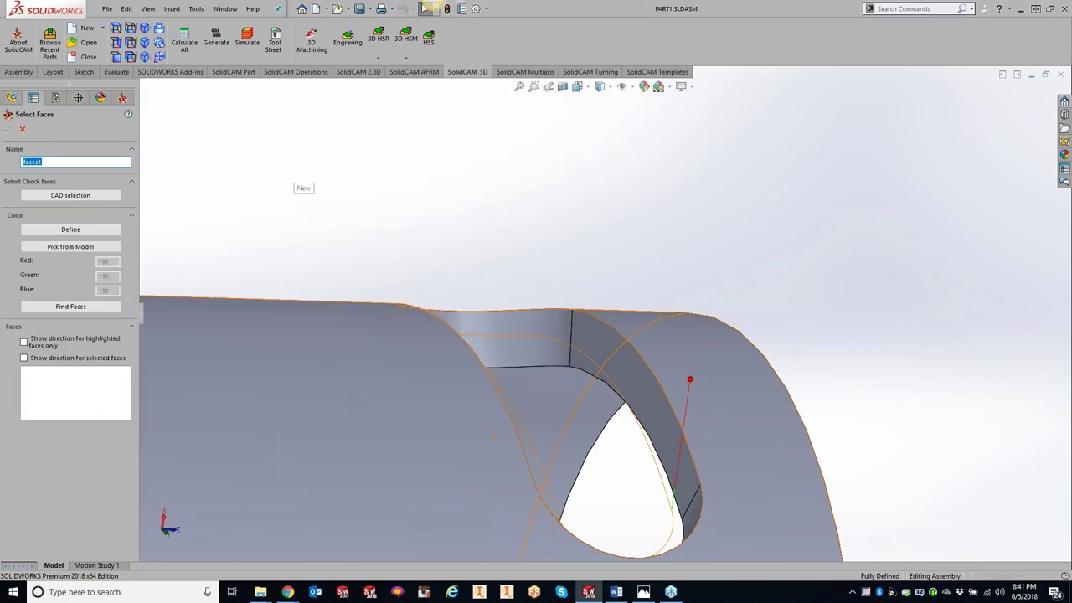
pyautogui.click(729, 386)
pyautogui.click(8, 114)
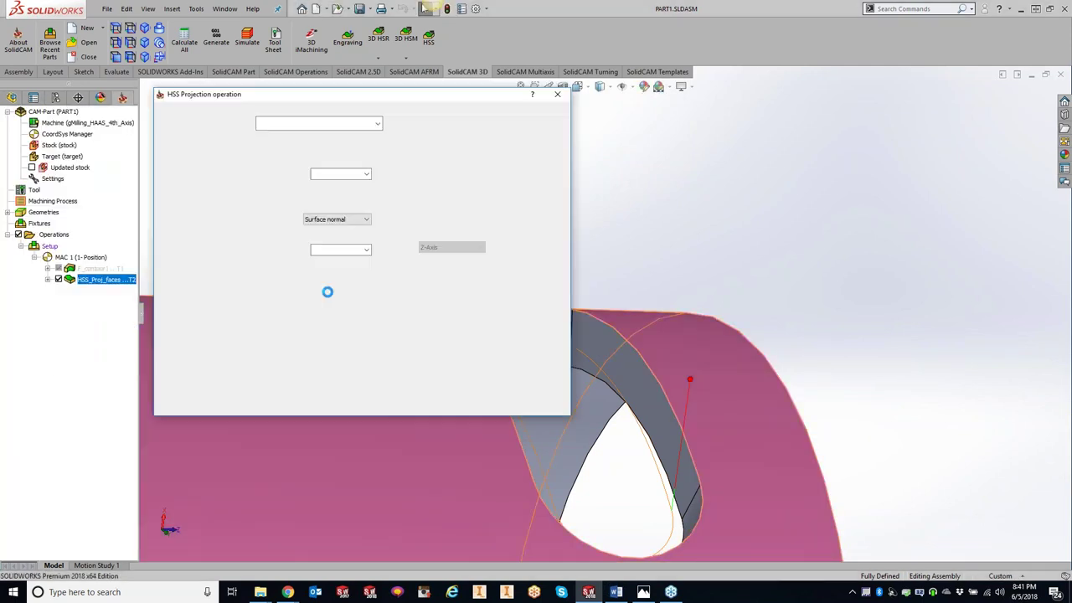
pyautogui.click(546, 120)
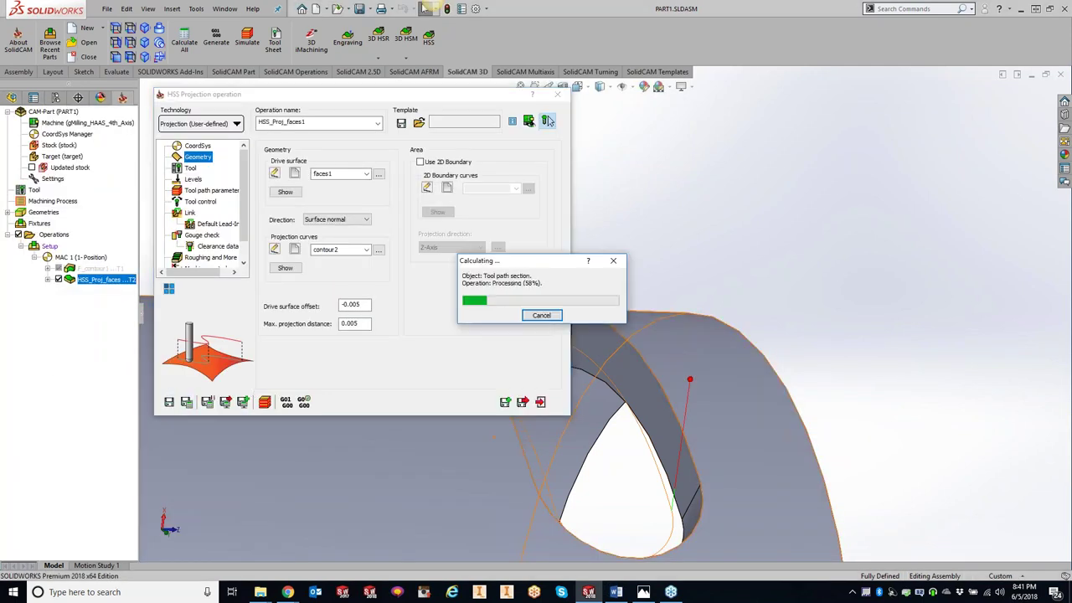
pyautogui.click(264, 403)
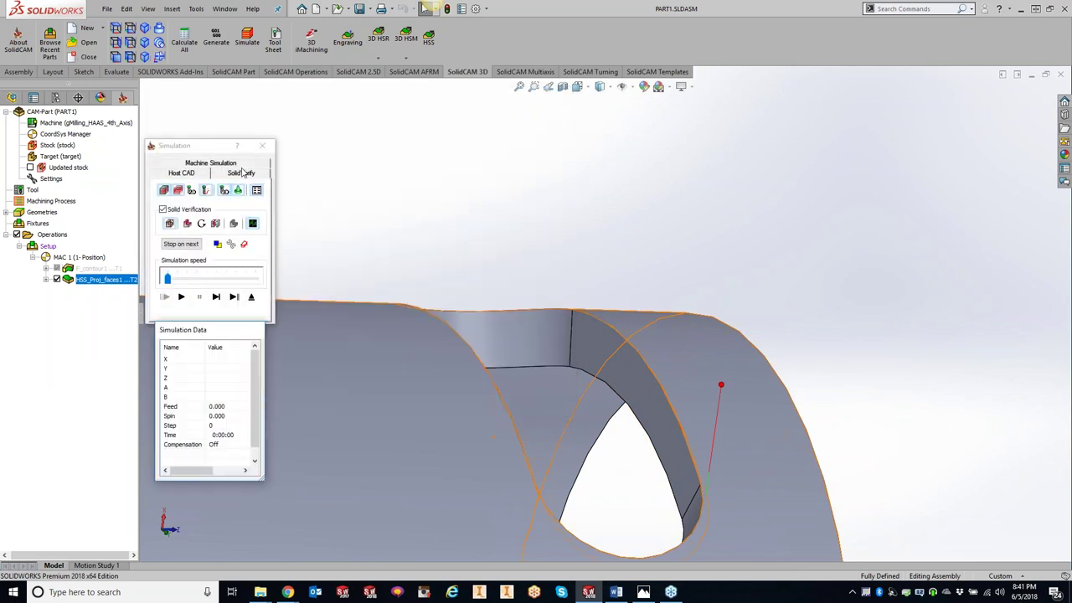
pyautogui.click(242, 173)
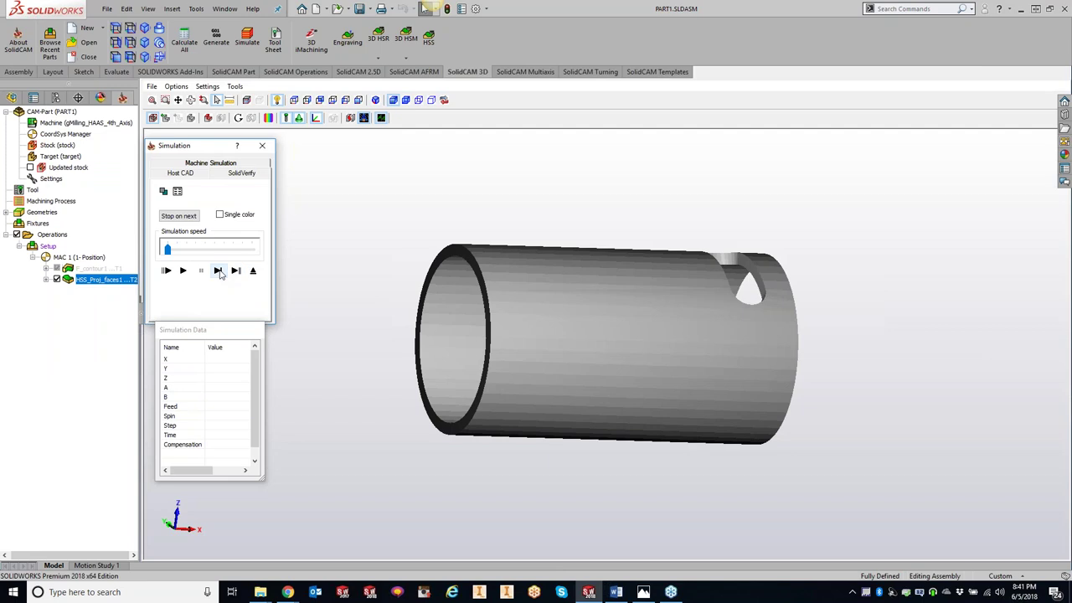
pyautogui.click(183, 271)
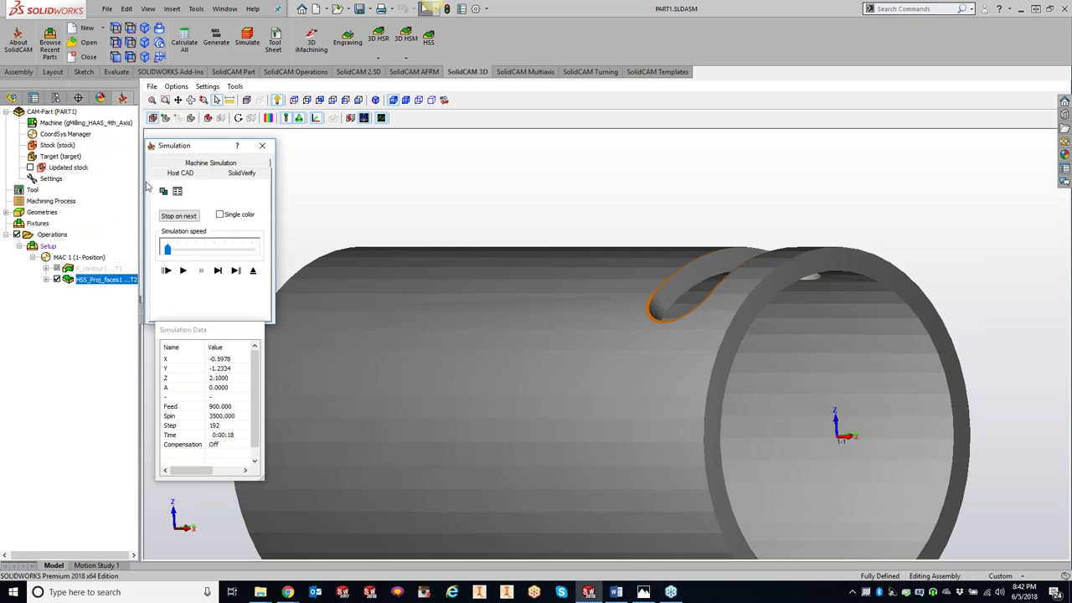
pyautogui.click(262, 146)
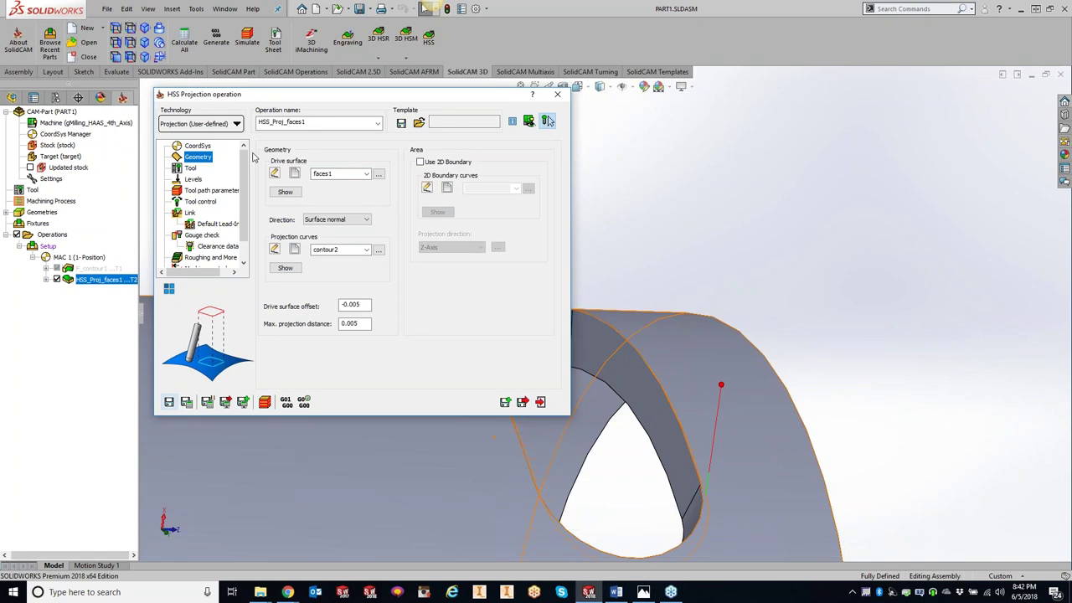
# - Close the projection operation and open the Part Tool Table to add a new tool
pyautogui.click(547, 120)
pyautogui.click(557, 94)
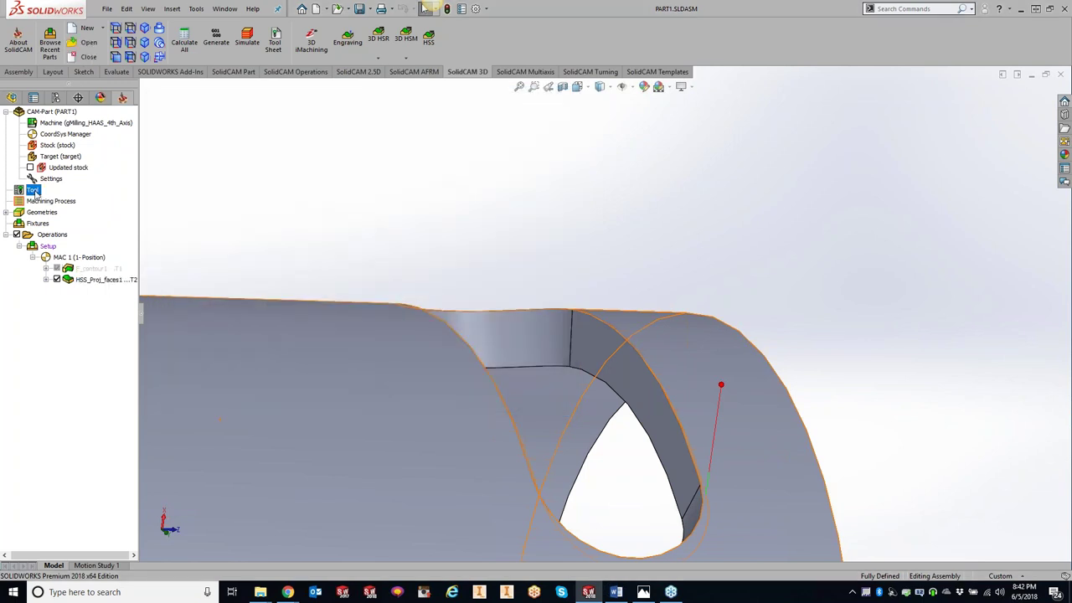
pyautogui.doubleClick(33, 191)
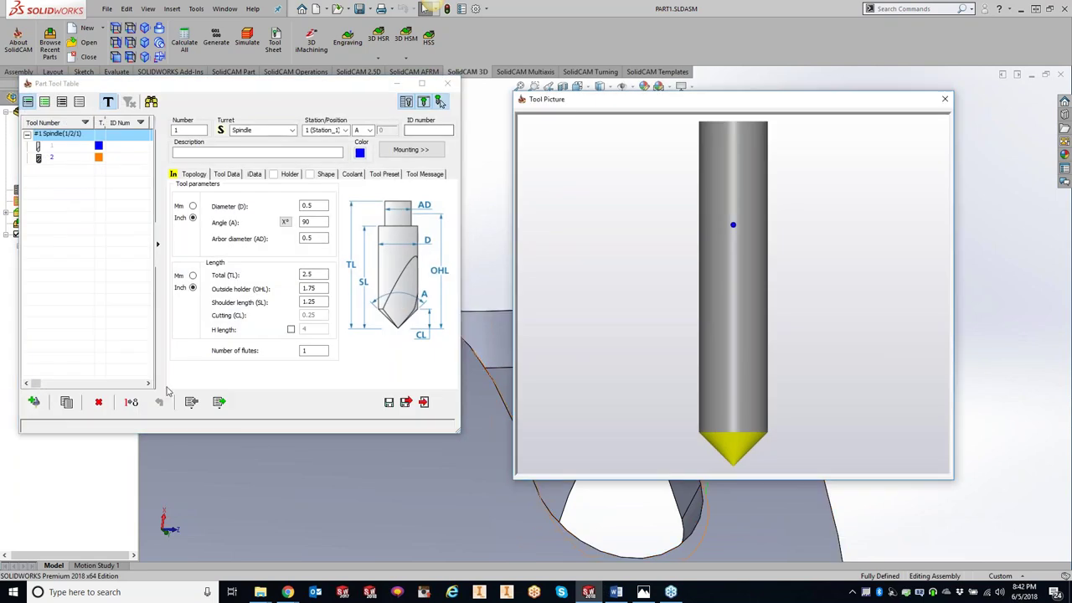
pyautogui.click(34, 403)
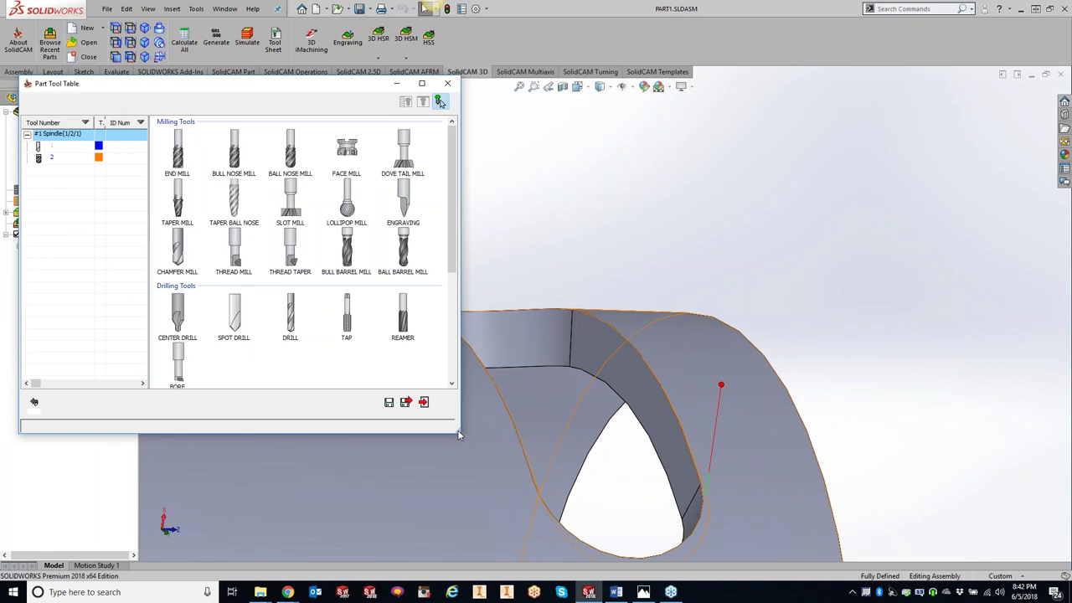
pyautogui.moveTo(460, 430); pyautogui.dragTo(745, 433)
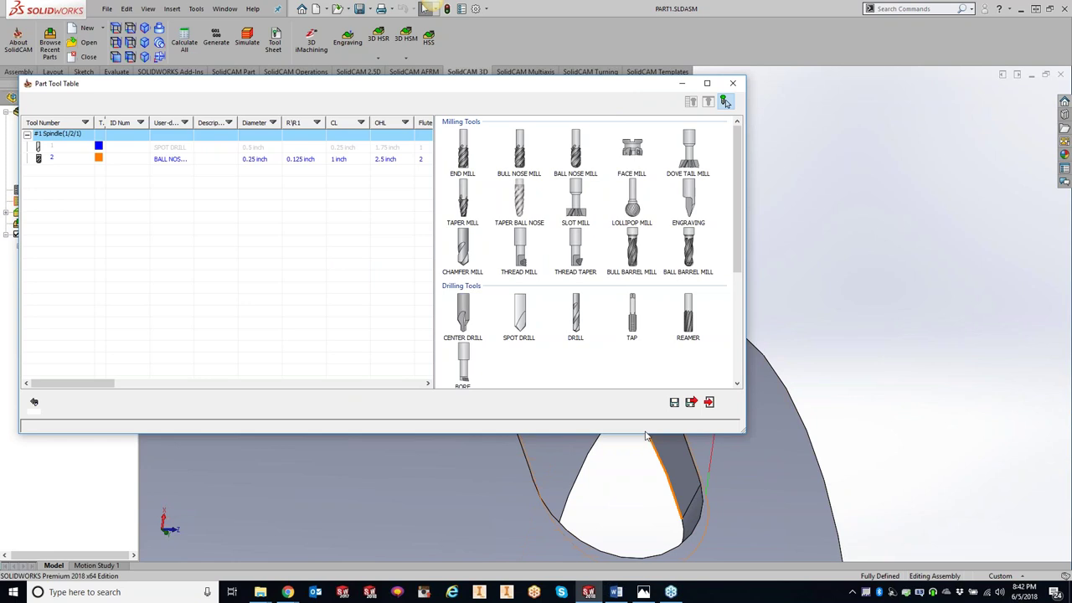
pyautogui.moveTo(646, 435); pyautogui.dragTo(647, 575)
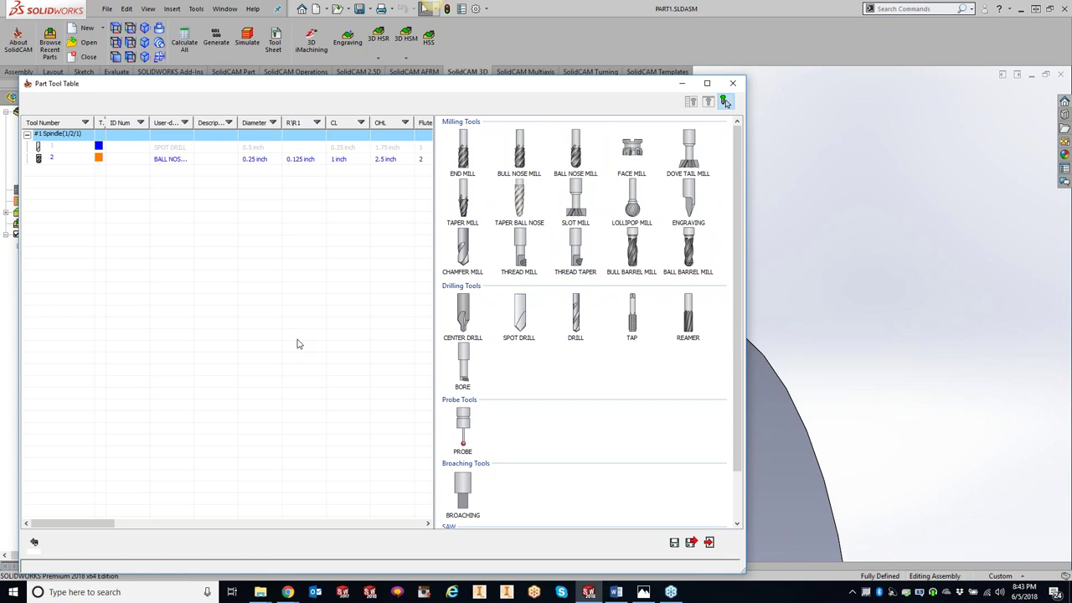
pyautogui.scroll(-1, 624, 356)
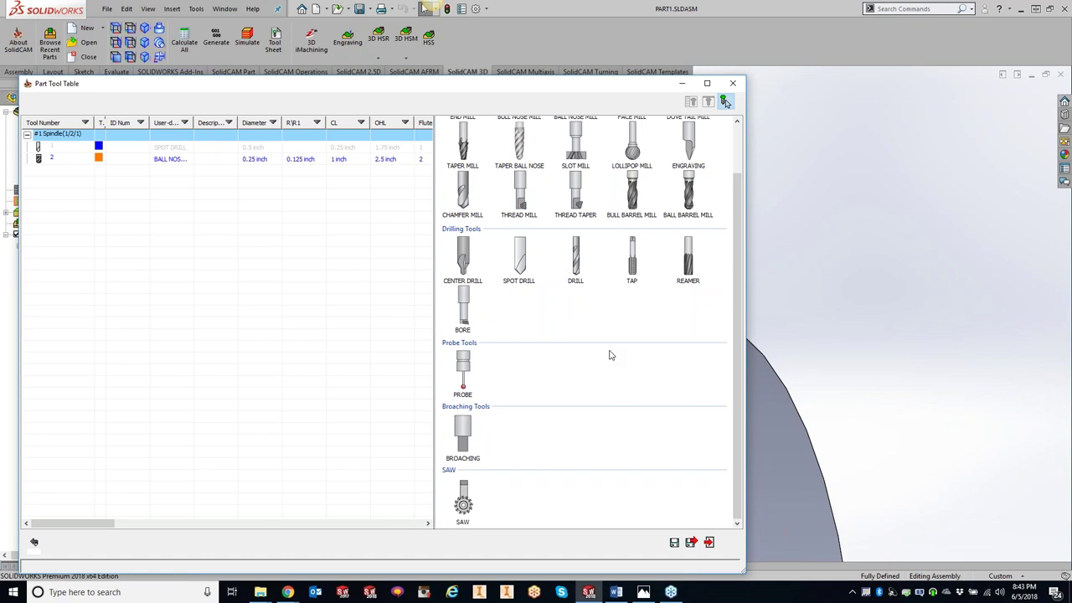
pyautogui.scroll(1, 610, 355)
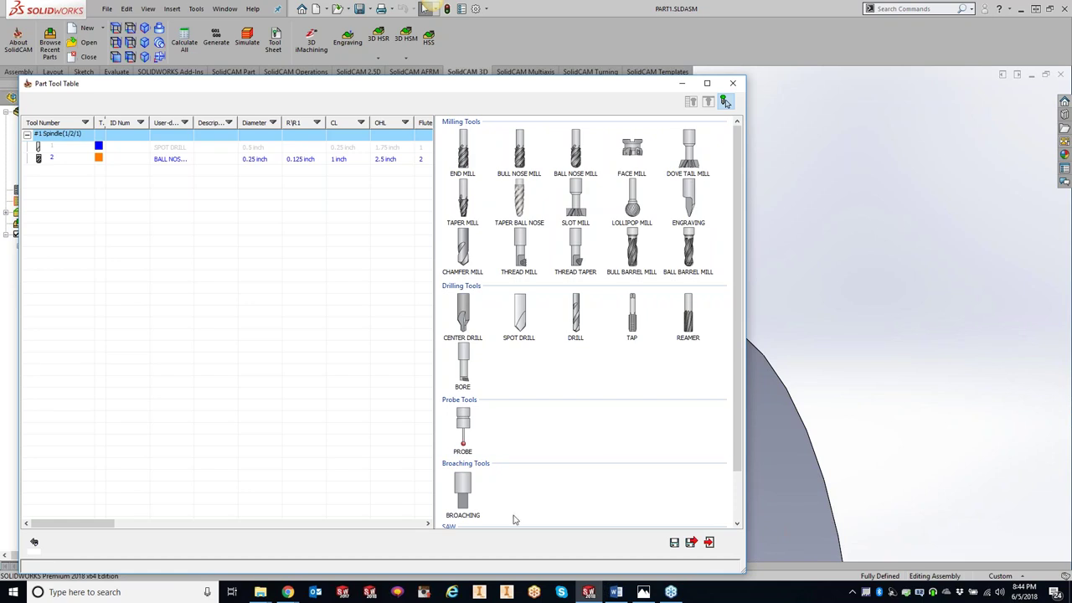
pyautogui.moveTo(289, 594)
pyautogui.click(245, 543)
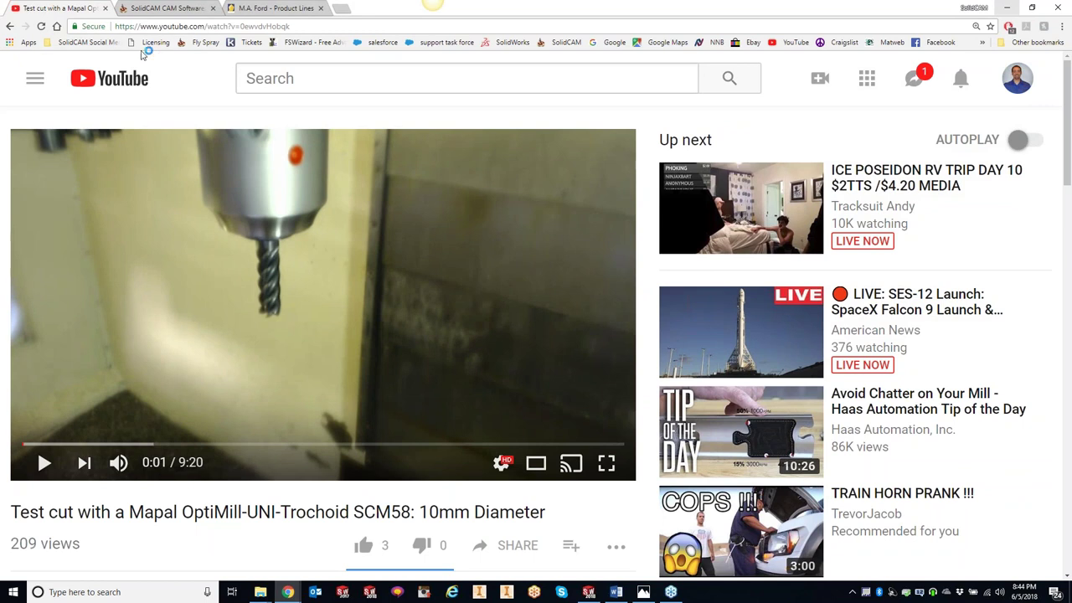
pyautogui.hotkey('alt', 'Left')
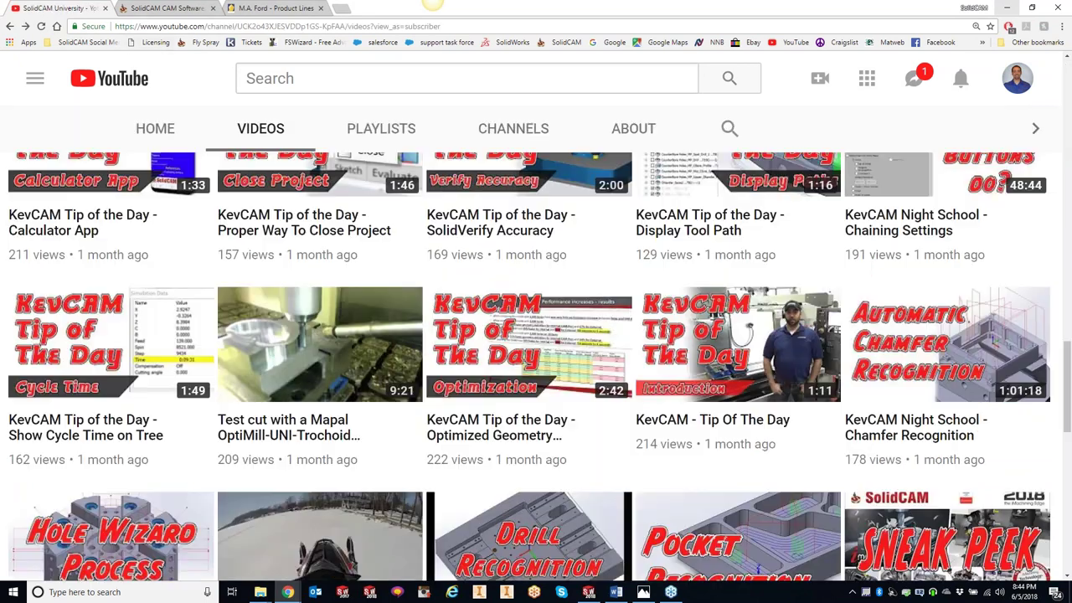
pyautogui.scroll(15, 673, 369)
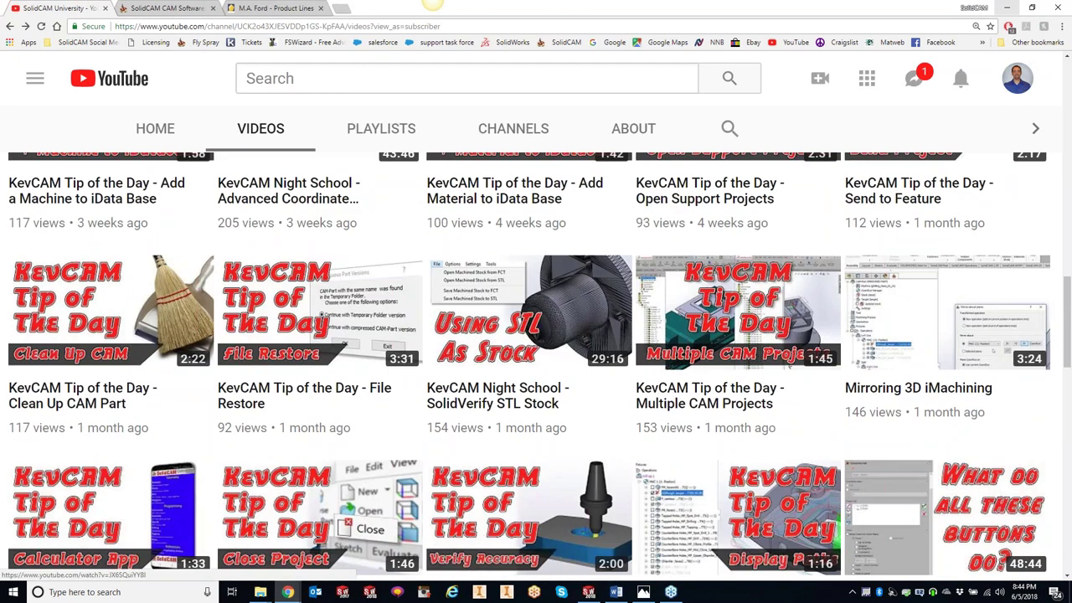
pyautogui.click(731, 395)
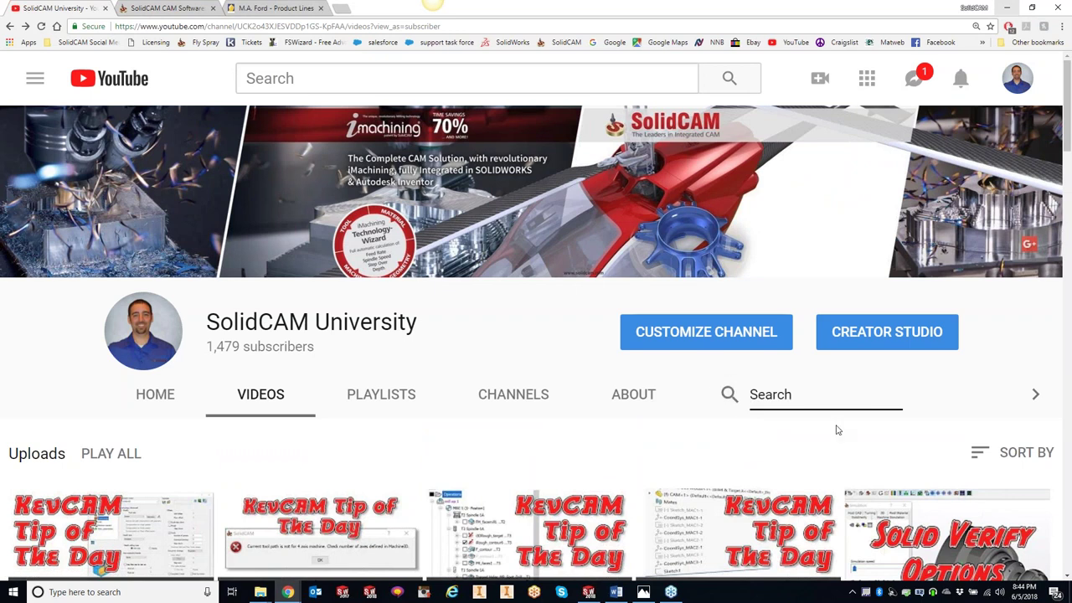
pyautogui.write('shape')
pyautogui.press('Return')
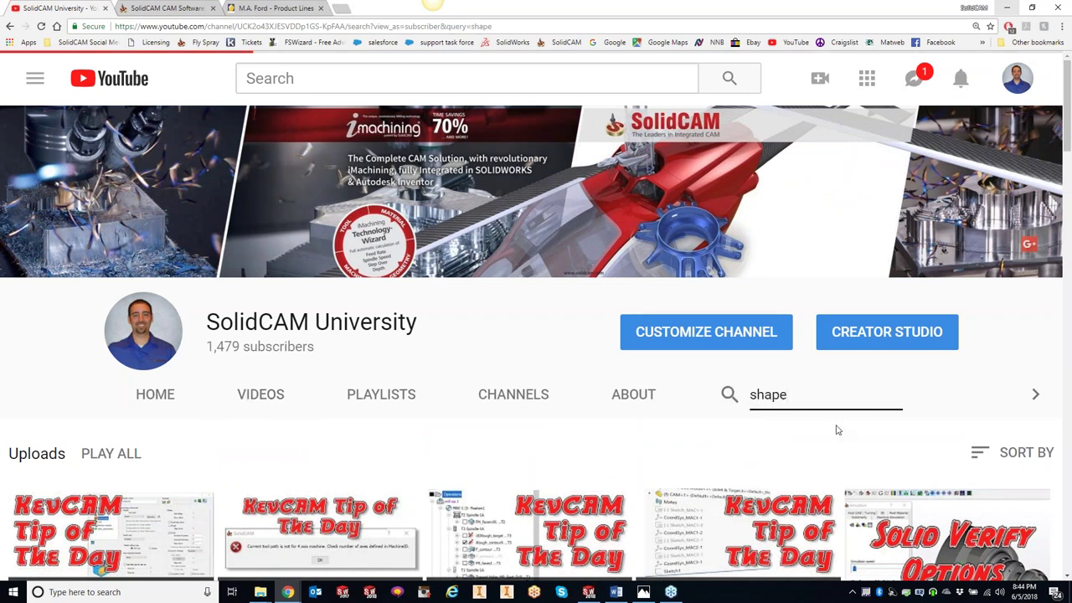
pyautogui.scroll(-2, 601, 400)
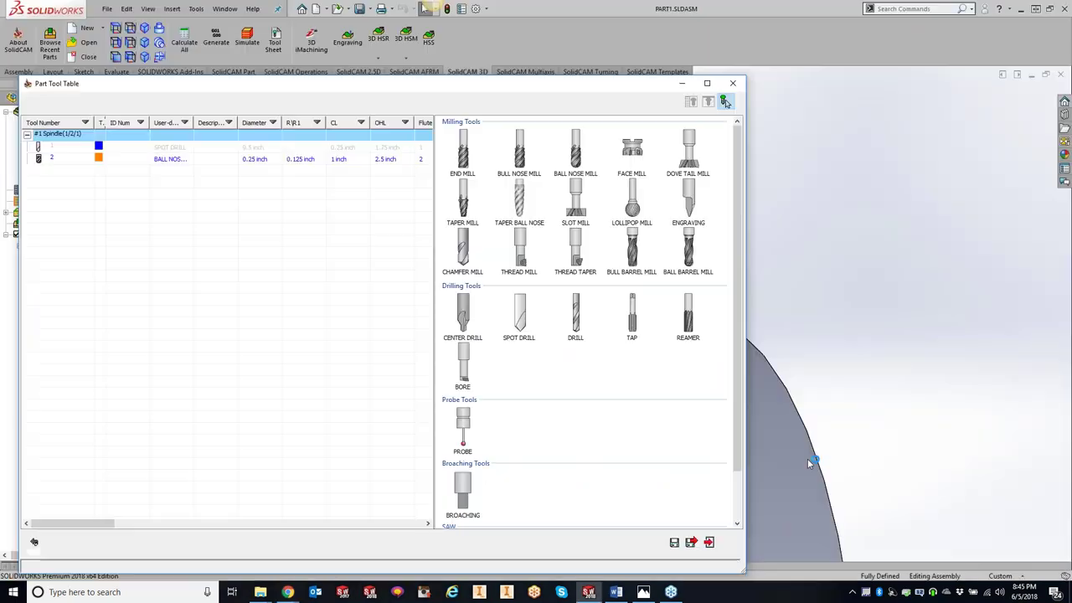
pyautogui.click(1006, 7)
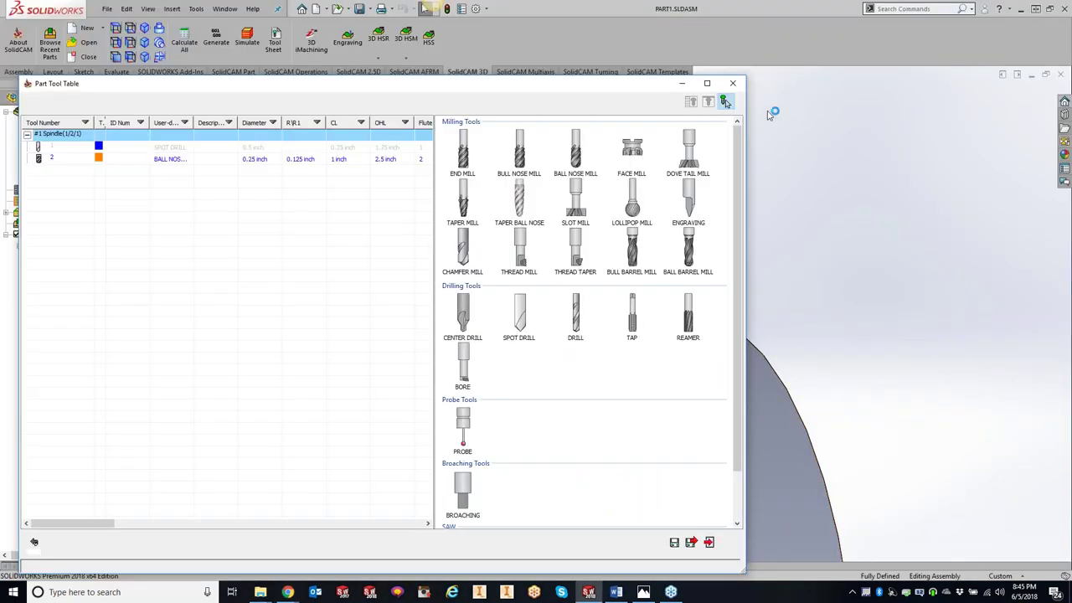
# - Close the Part Tool Table, open the Shaped Tools library, and select the Shape chamfer tool
pyautogui.click(731, 84)
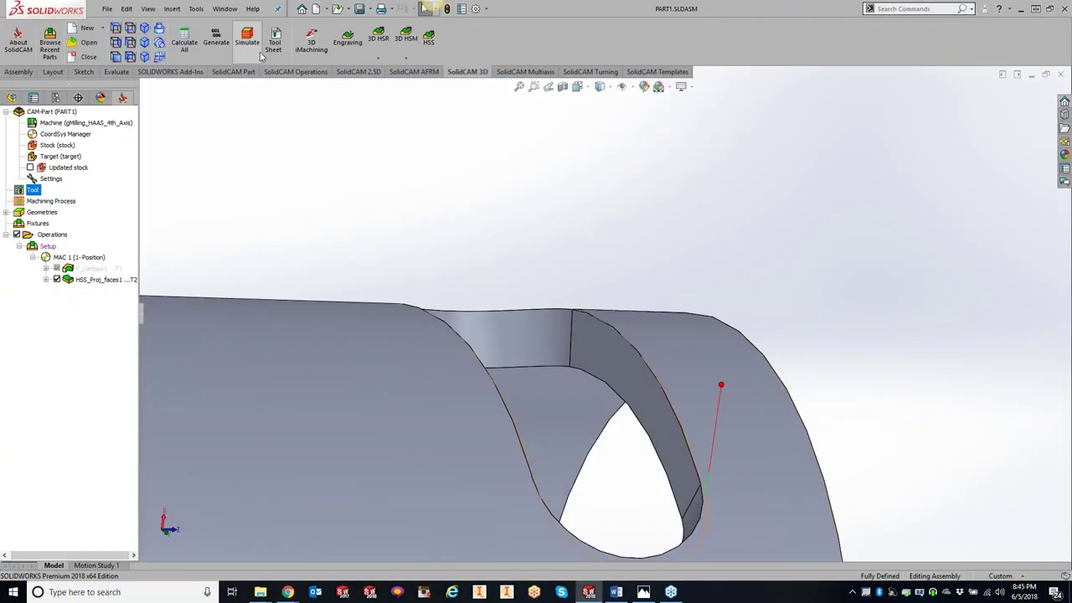
pyautogui.click(196, 9)
pyautogui.moveTo(220, 62)
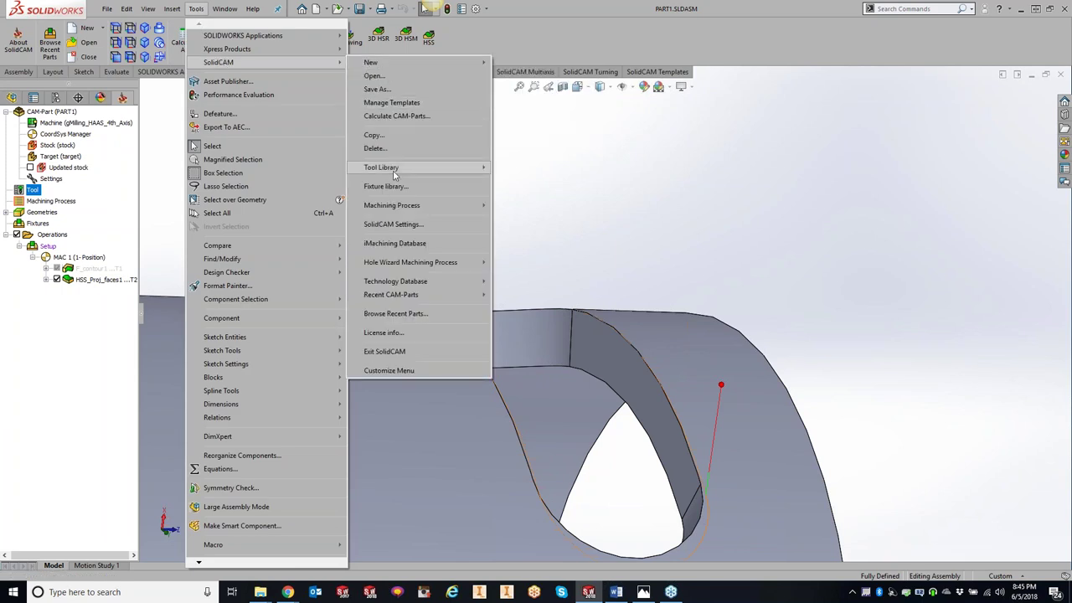
pyautogui.moveTo(394, 171)
pyautogui.click(530, 228)
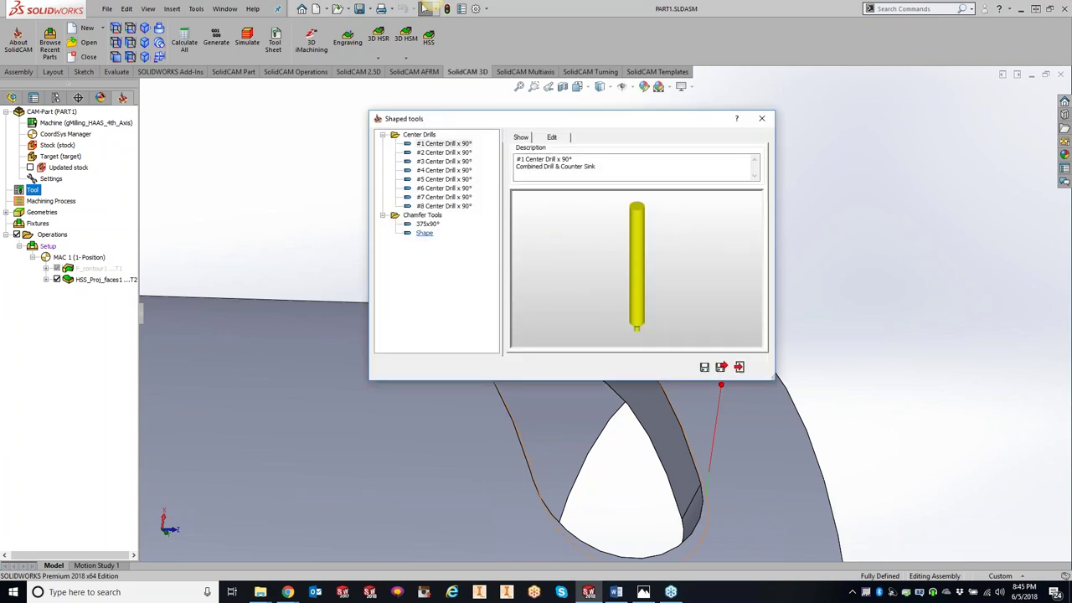
pyautogui.click(426, 233)
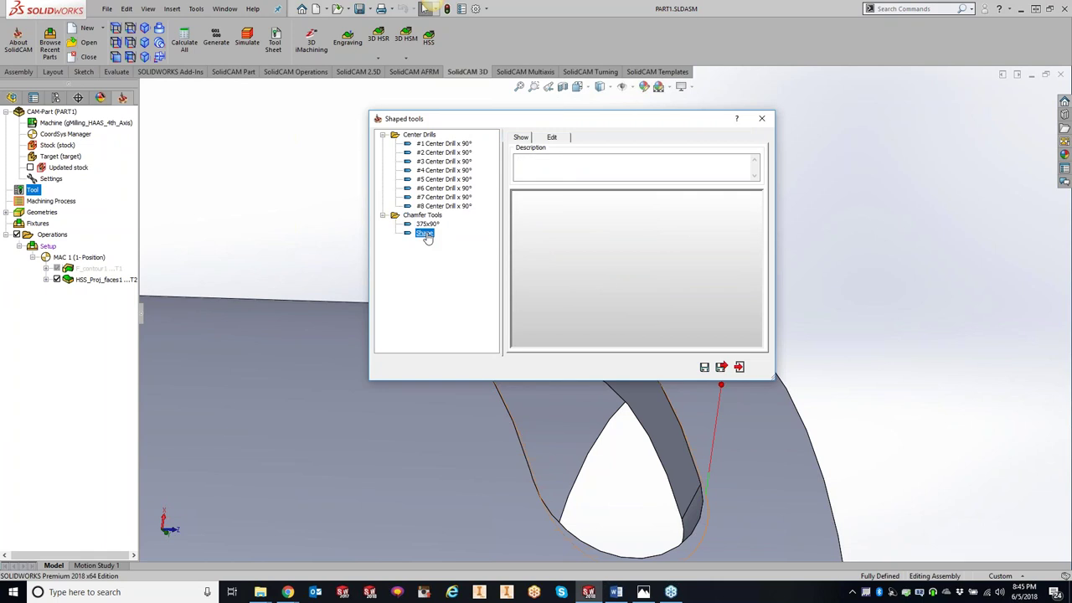
# - Add a New group to the Shape tools library and create a new shape tool inside it
pyautogui.rightClick(425, 235)
pyautogui.click(444, 244)
pyautogui.rightClick(417, 242)
pyautogui.click(440, 256)
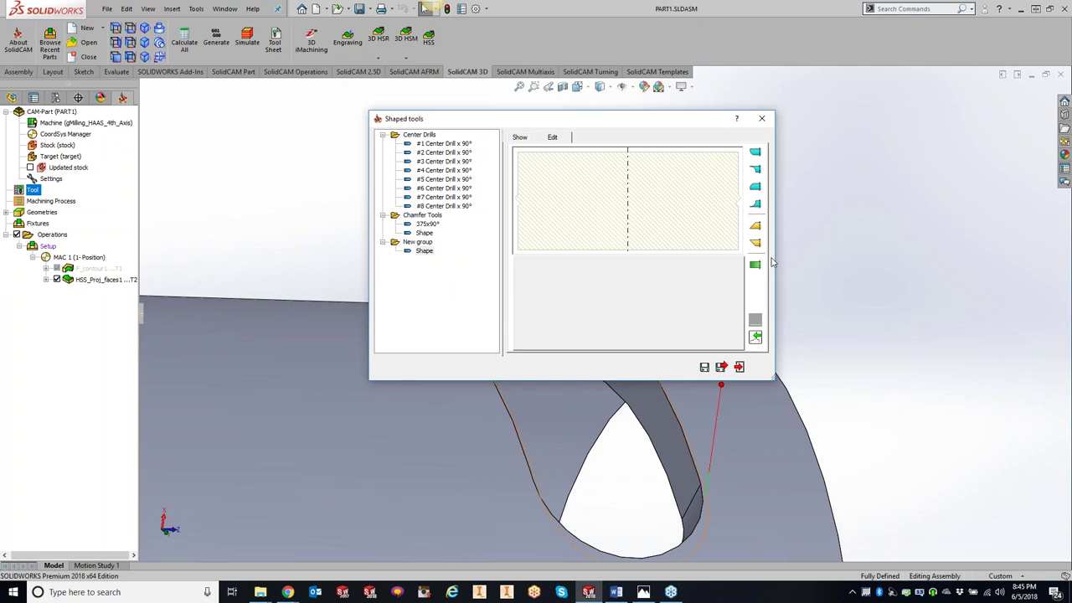
# - Build the shape tool from a torus, a cylinder and a second torus segment
pyautogui.click(758, 206)
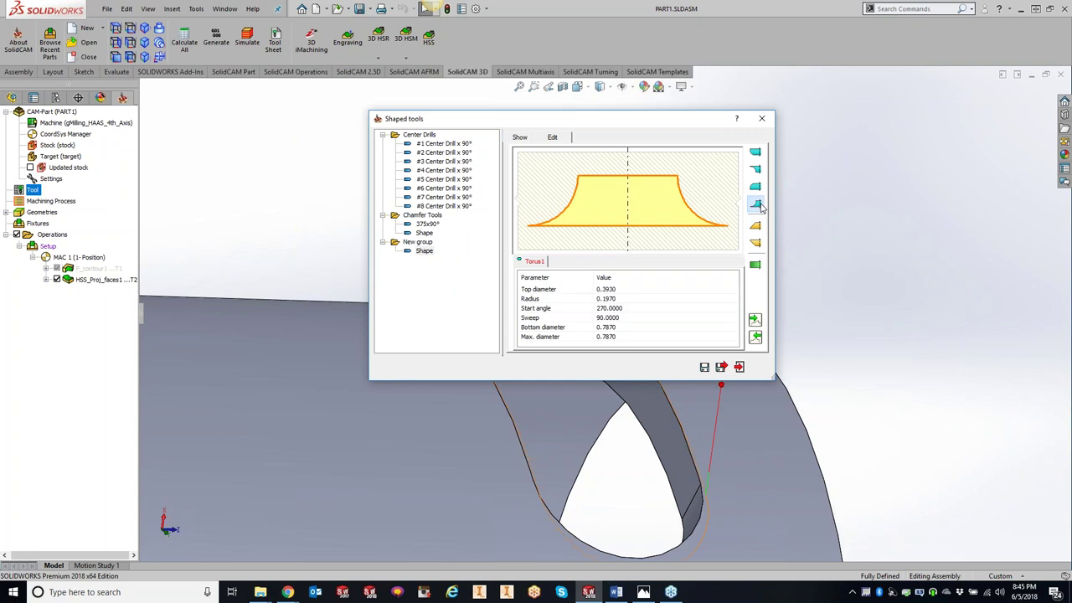
pyautogui.click(755, 265)
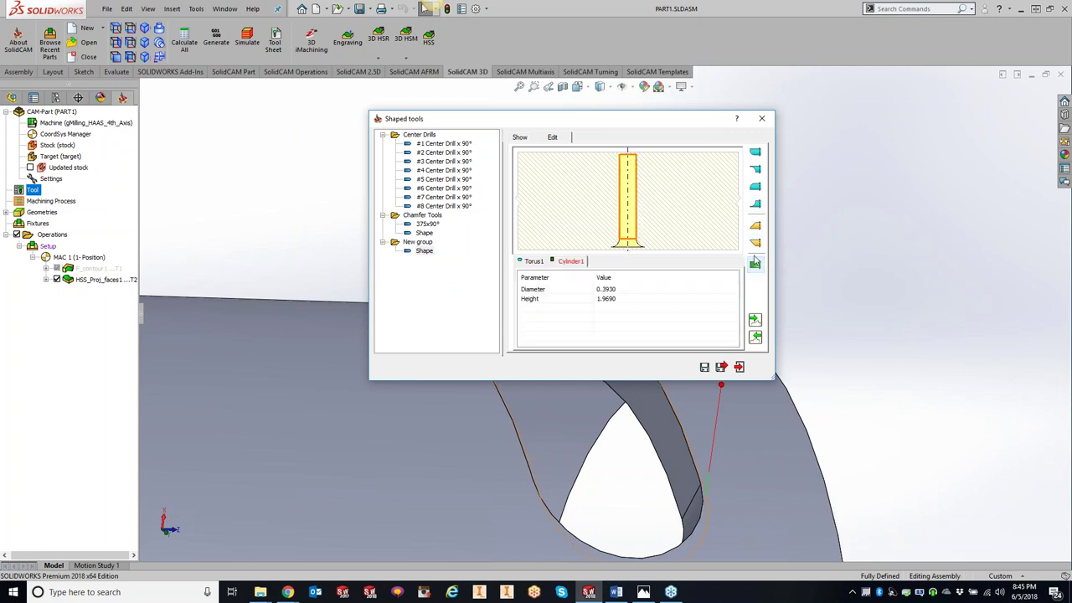
pyautogui.click(757, 170)
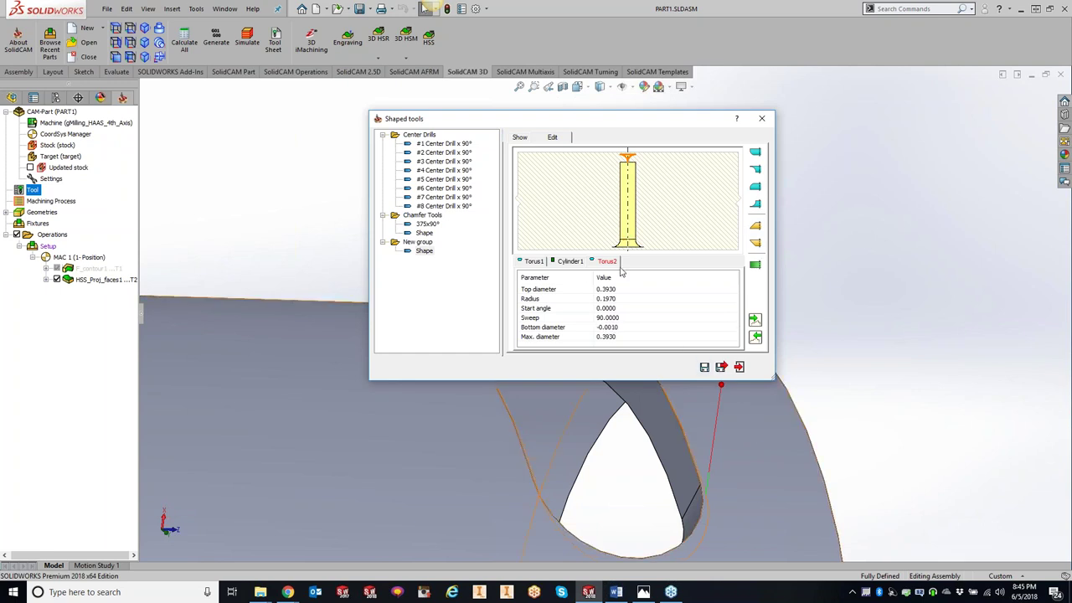
pyautogui.rightClick(424, 251)
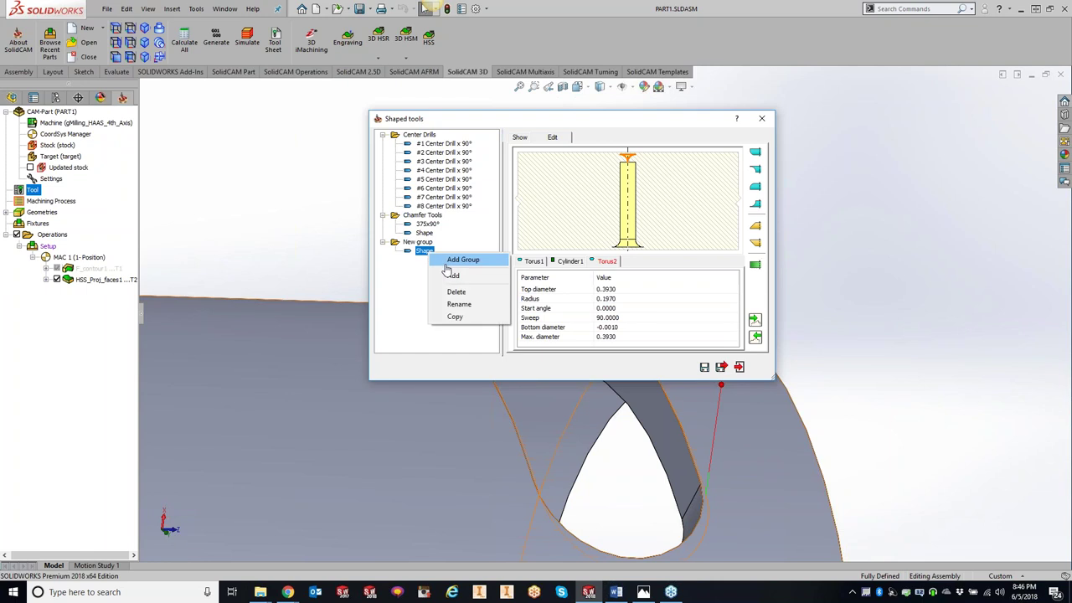
# - Add a second shape tool with a torus and a cylinder, giving the torus top diameter 0.5
pyautogui.click(450, 276)
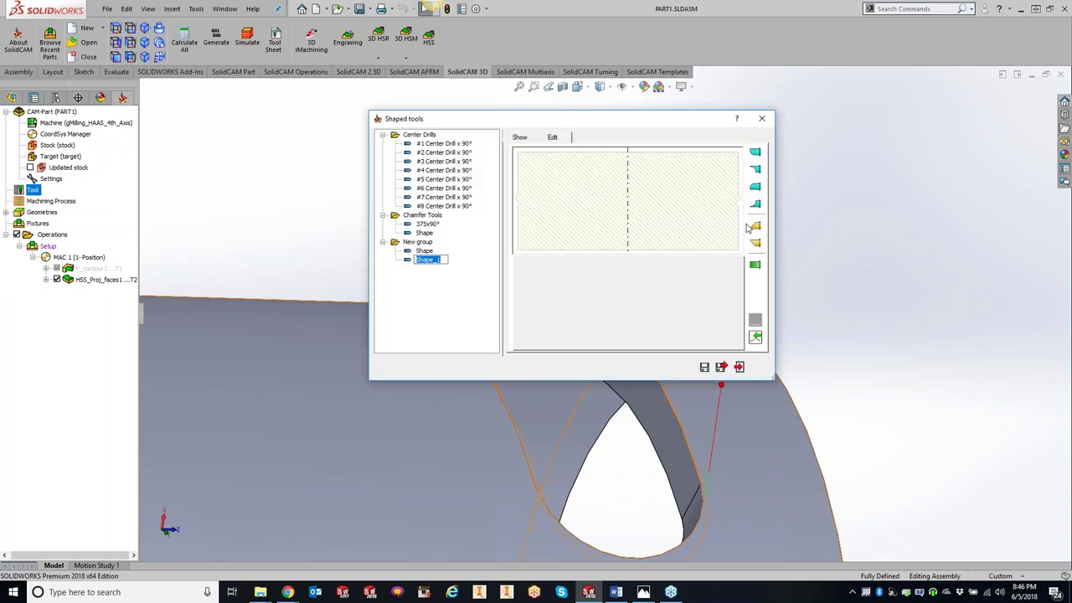
pyautogui.click(755, 171)
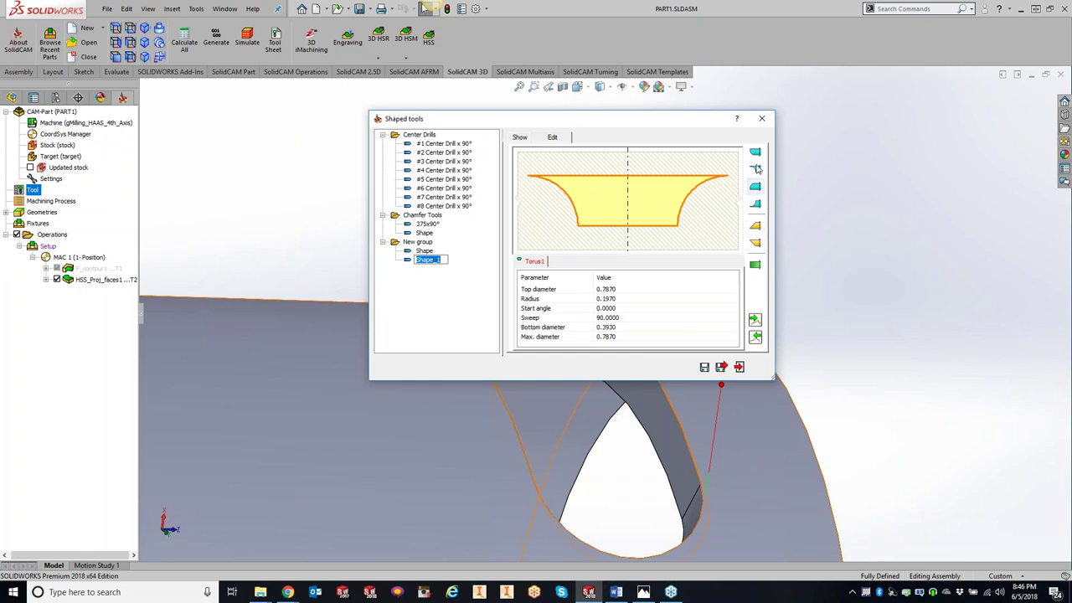
pyautogui.click(755, 265)
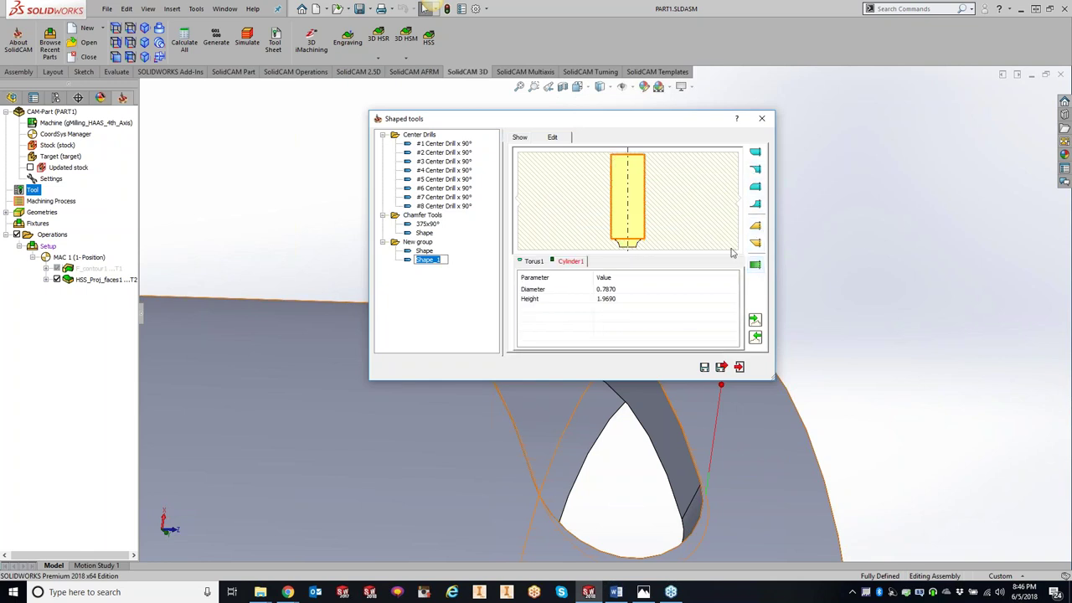
pyautogui.click(535, 261)
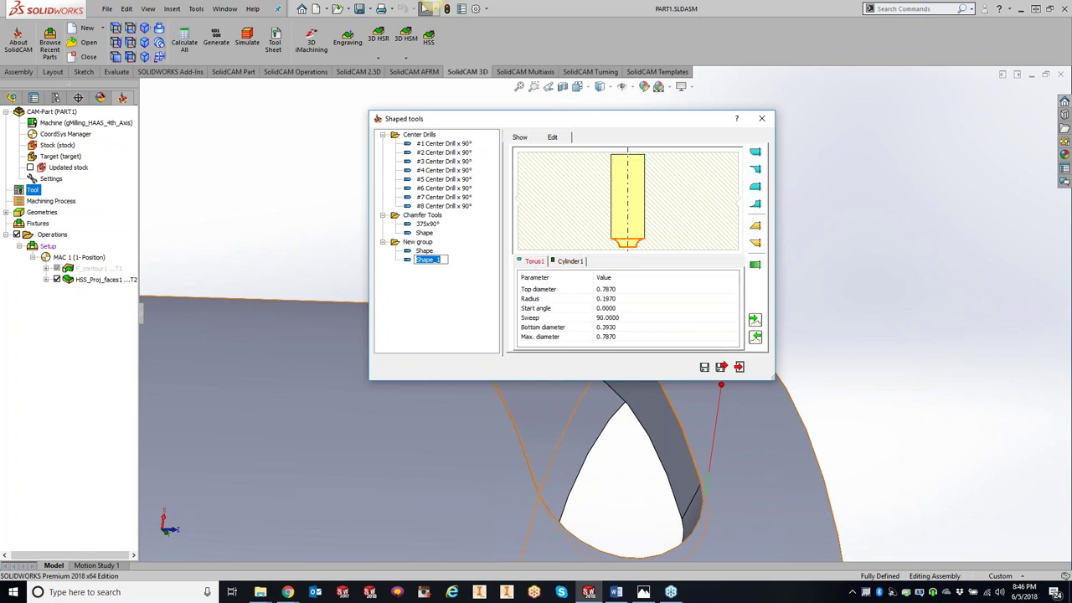
pyautogui.click(625, 289)
pyautogui.press('BackSpace')
pyautogui.click(626, 297)
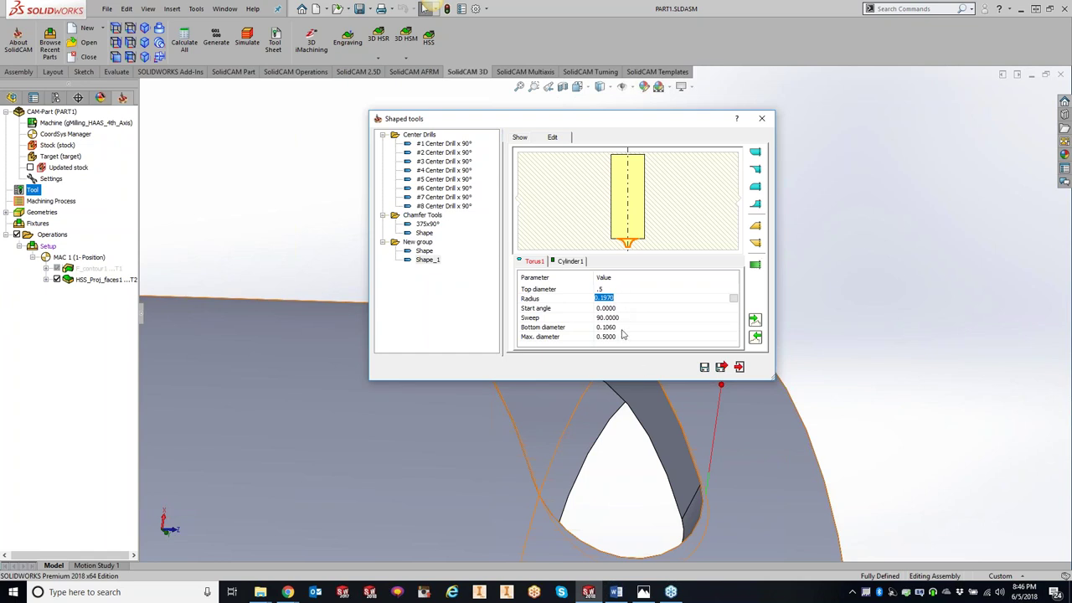
pyautogui.press('Tab')
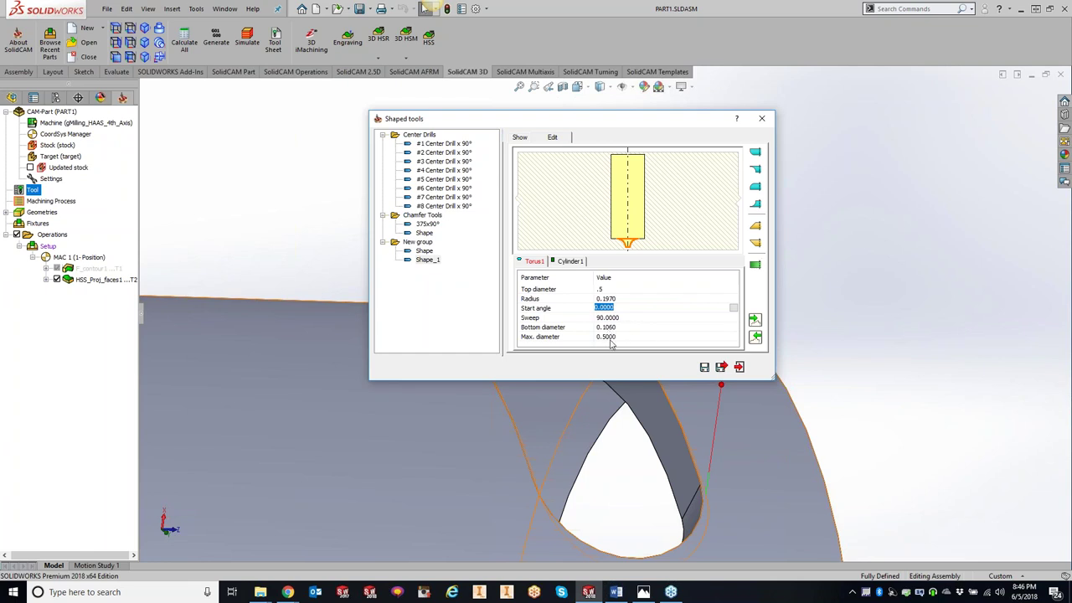
# - Set the cylinder segment to diameter 0.5 and height 4
pyautogui.click(571, 262)
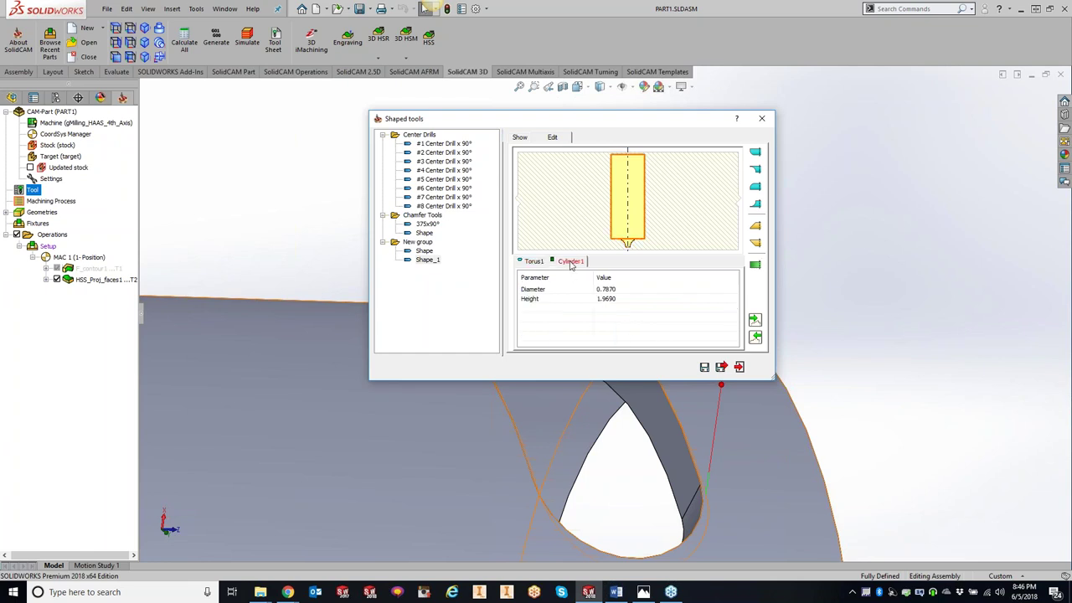
pyautogui.click(606, 298)
pyautogui.click(630, 290)
pyautogui.write('.5')
pyautogui.click(615, 302)
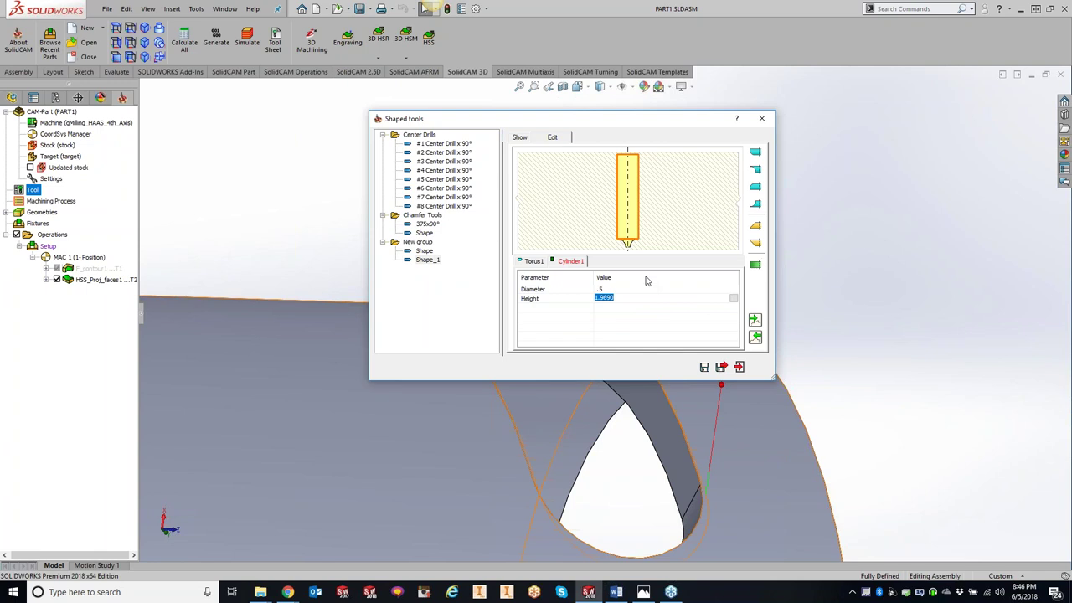
pyautogui.write('4')
pyautogui.click(609, 321)
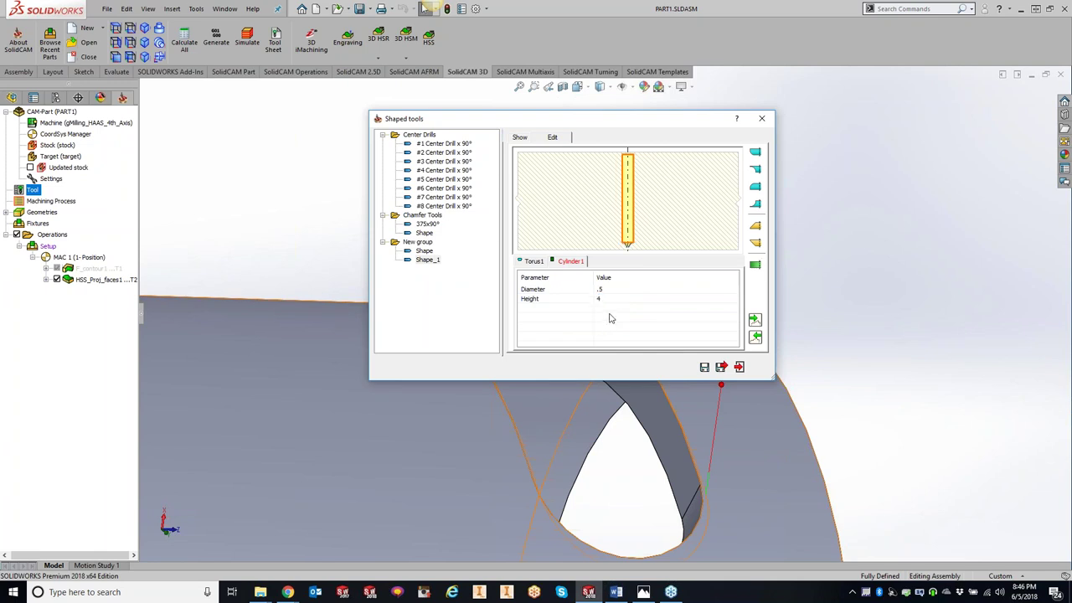
pyautogui.click(649, 296)
pyautogui.click(648, 289)
pyautogui.press('Return')
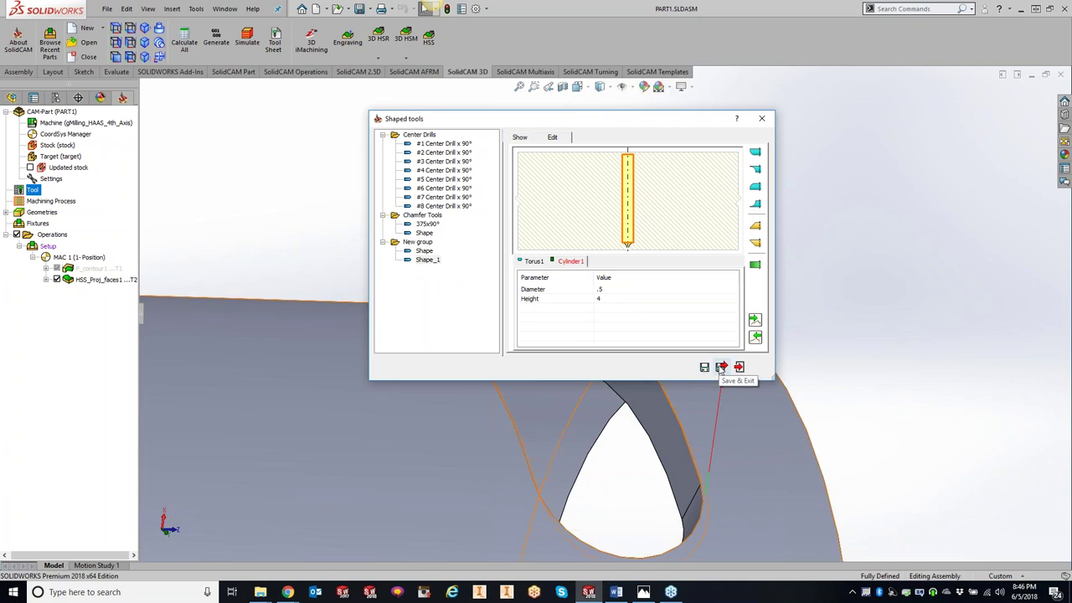
# - Rename the new shape tool to Erik and save and exit the shaped tools library
pyautogui.doubleClick(427, 259)
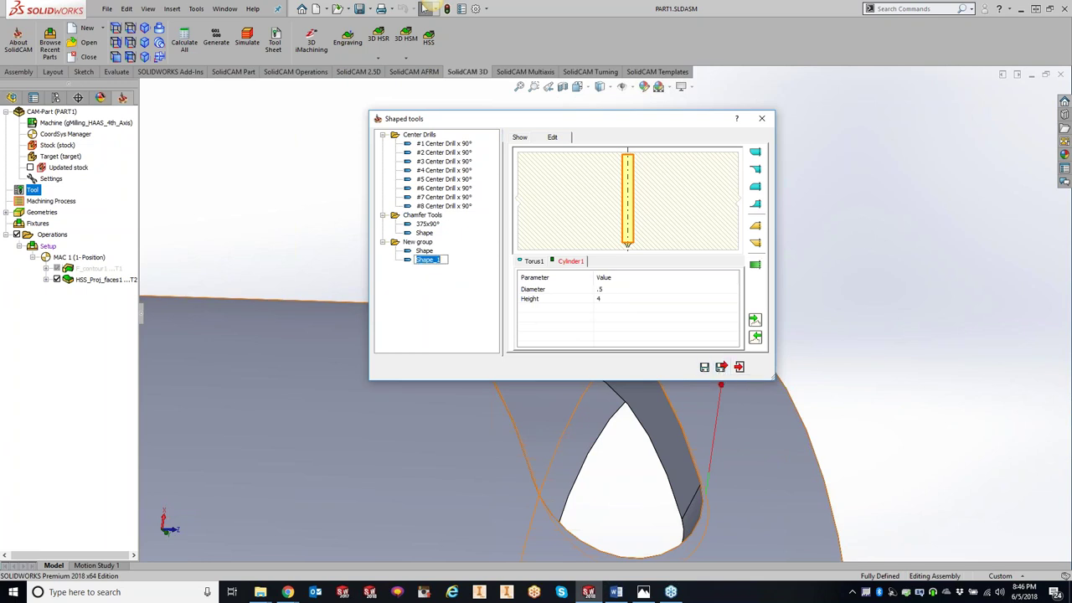
pyautogui.write('Er')
pyautogui.click(722, 367)
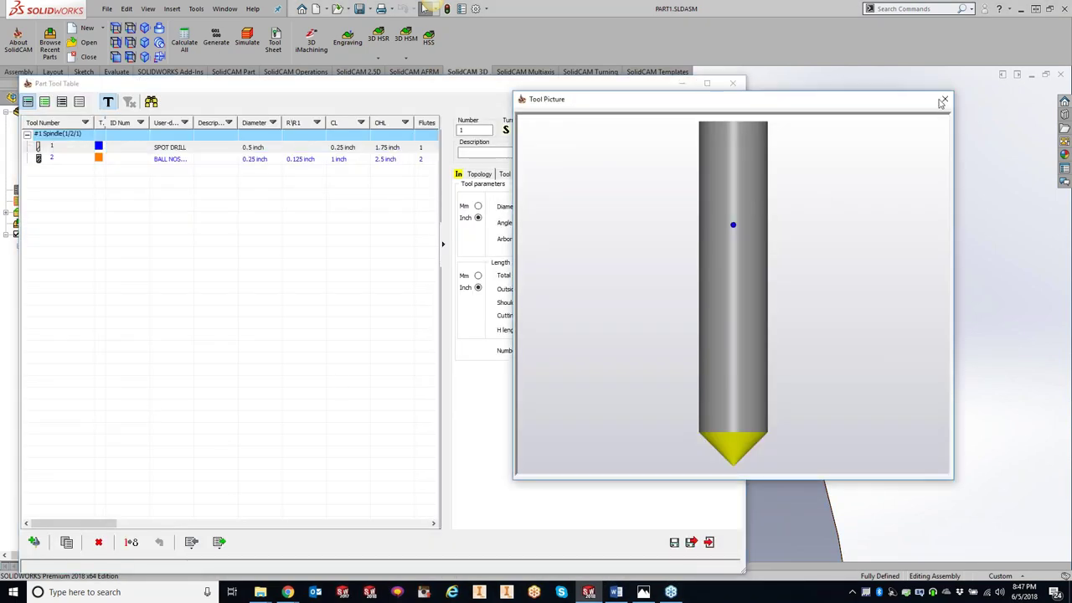
pyautogui.click(945, 99)
pyautogui.click(34, 542)
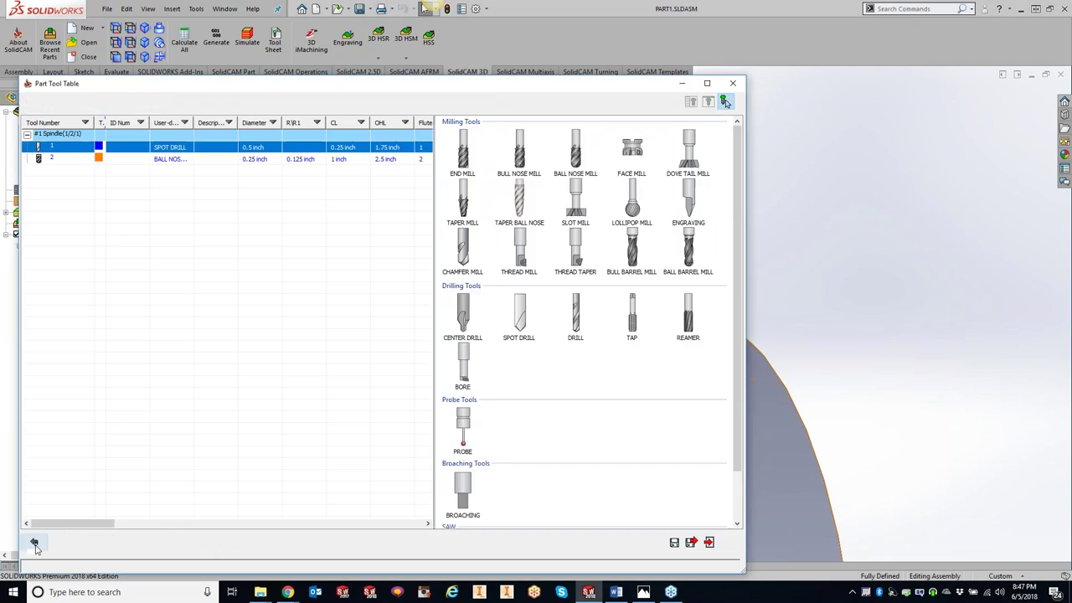
# - Add an end mill as tool 3 with diameter 0.5 and arbor diameter 0.5
pyautogui.click(460, 168)
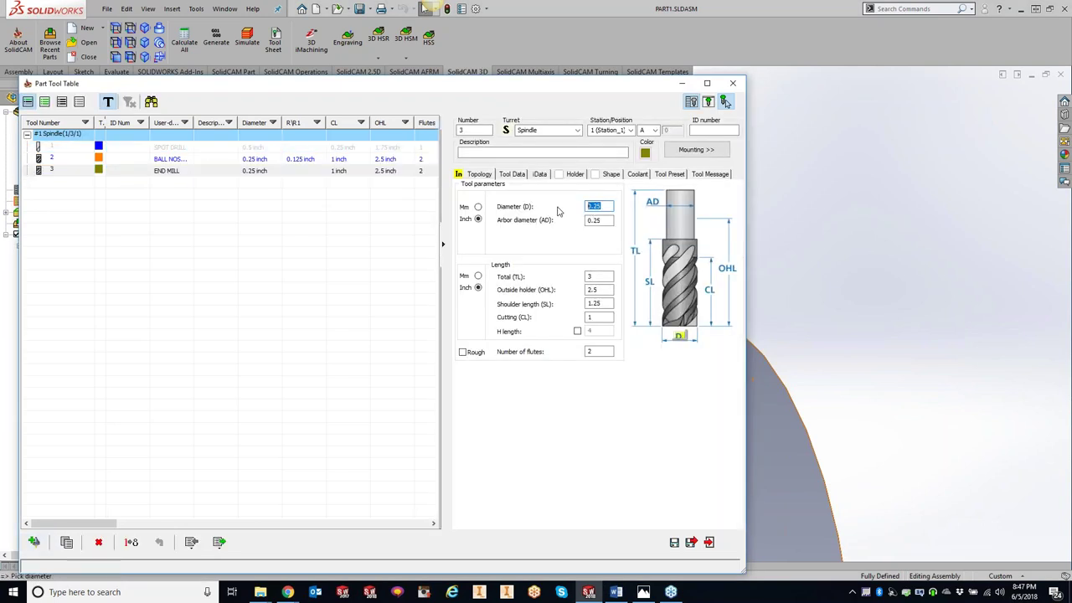
pyautogui.write('.5')
pyautogui.press('Tab')
pyautogui.write('.5')
# - Assign the Erik shape from New group to tool 3 and enlarge the tool picture
pyautogui.click(605, 174)
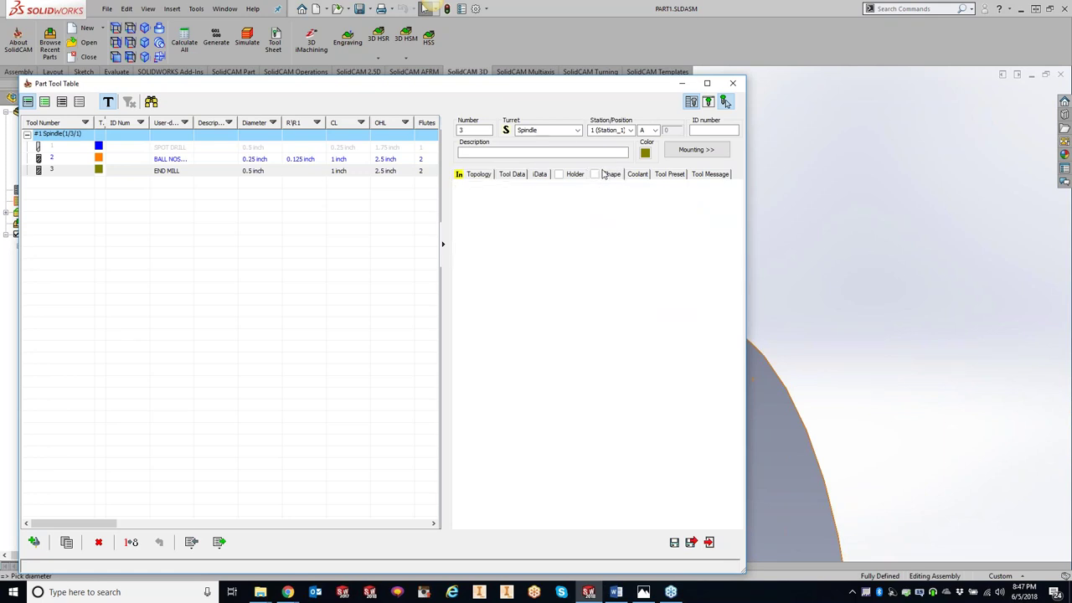
pyautogui.click(468, 234)
pyautogui.click(492, 253)
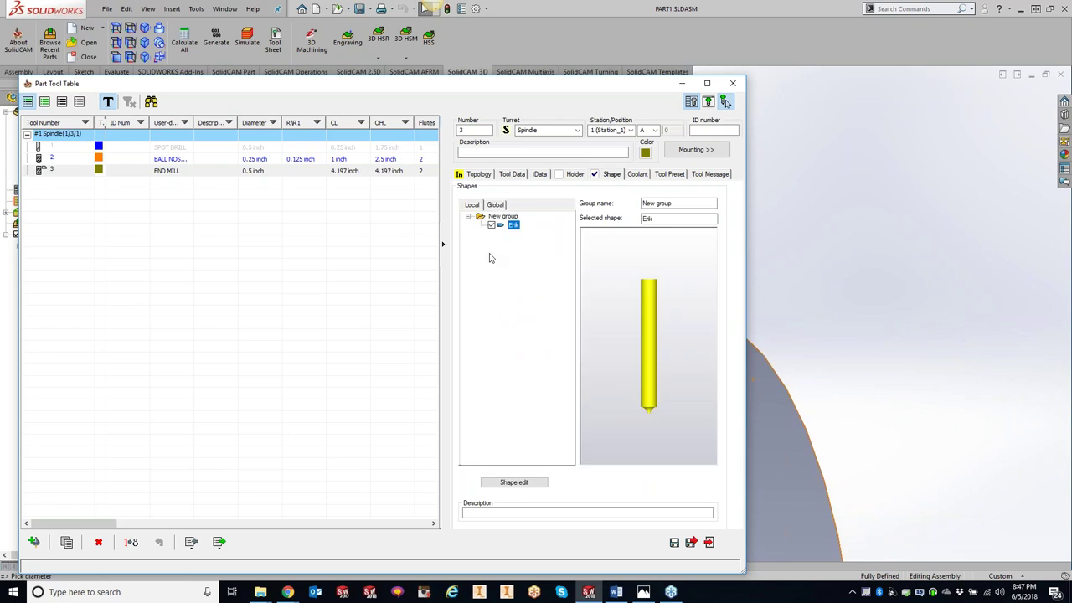
pyautogui.click(708, 101)
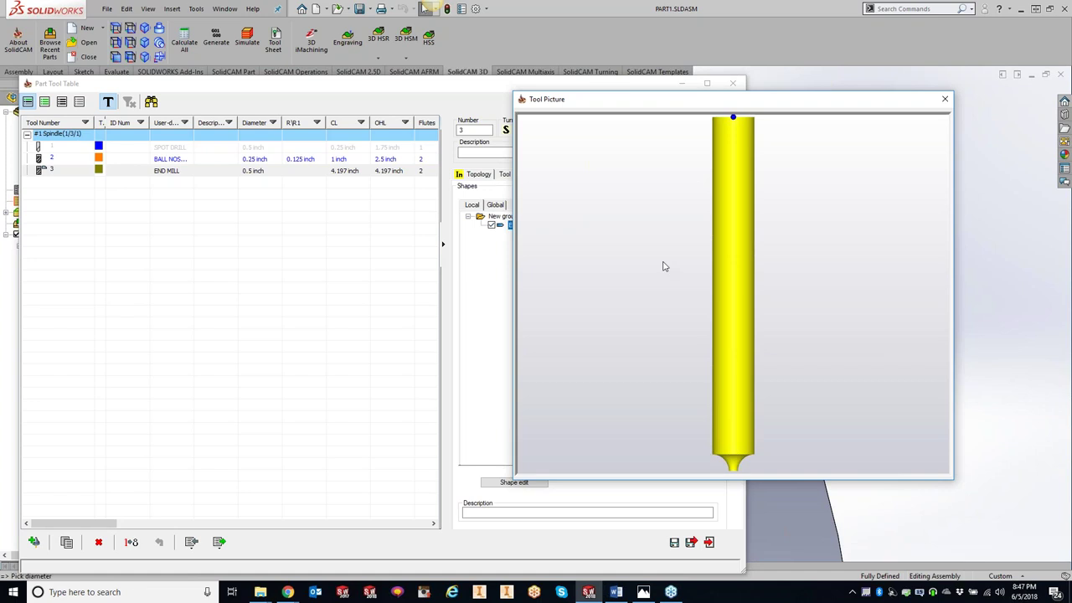
# - Try cutting lengths of 0.5 and then 0.25 inch for tool 3
pyautogui.moveTo(670, 104); pyautogui.dragTo(900, 121)
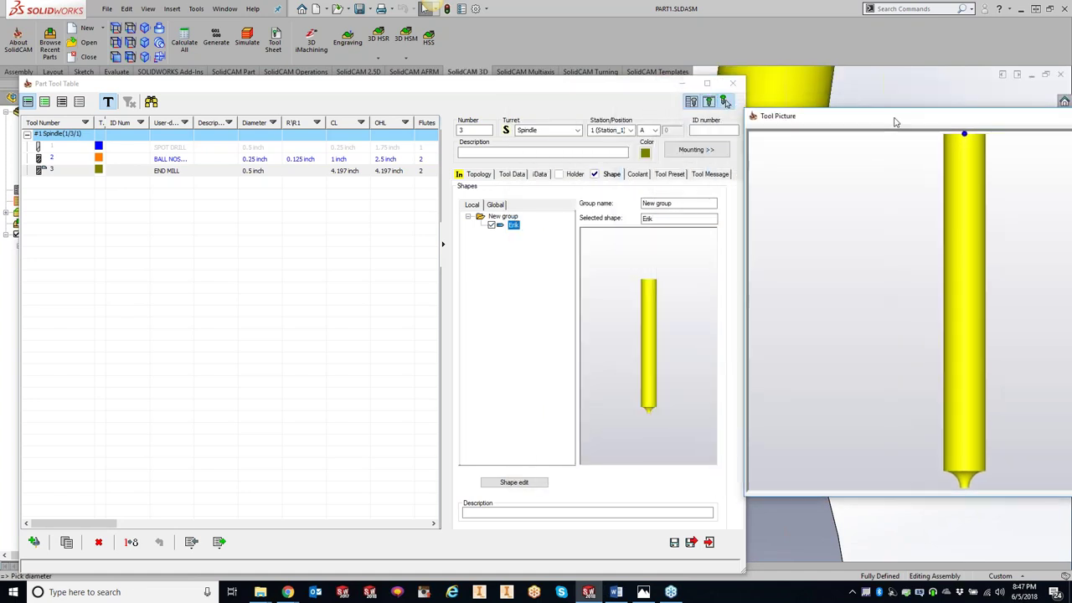
pyautogui.click(479, 174)
pyautogui.click(605, 322)
pyautogui.write('0.5')
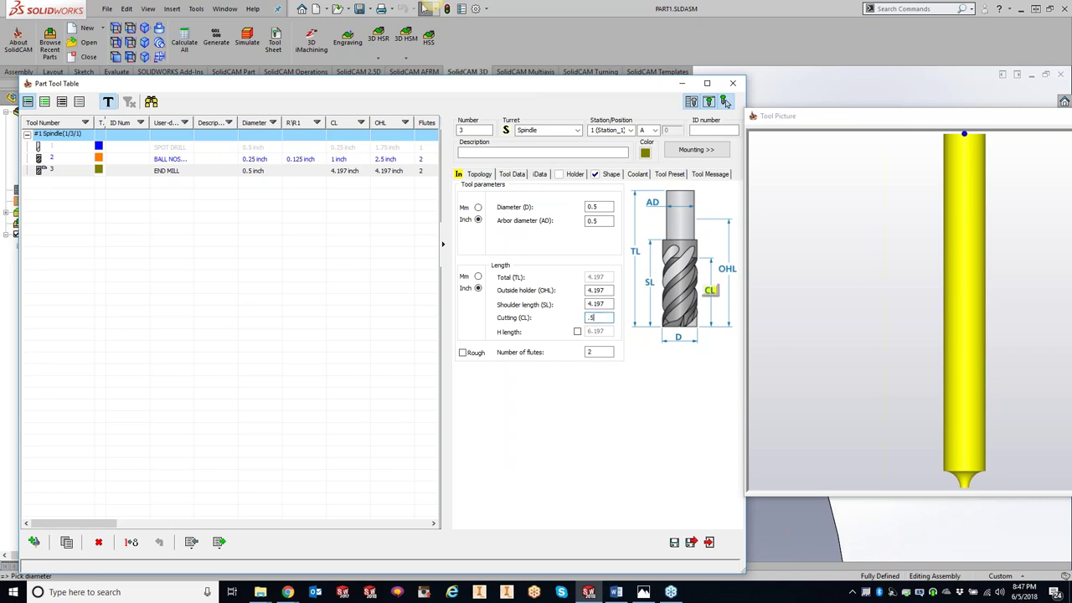
pyautogui.press('Tab')
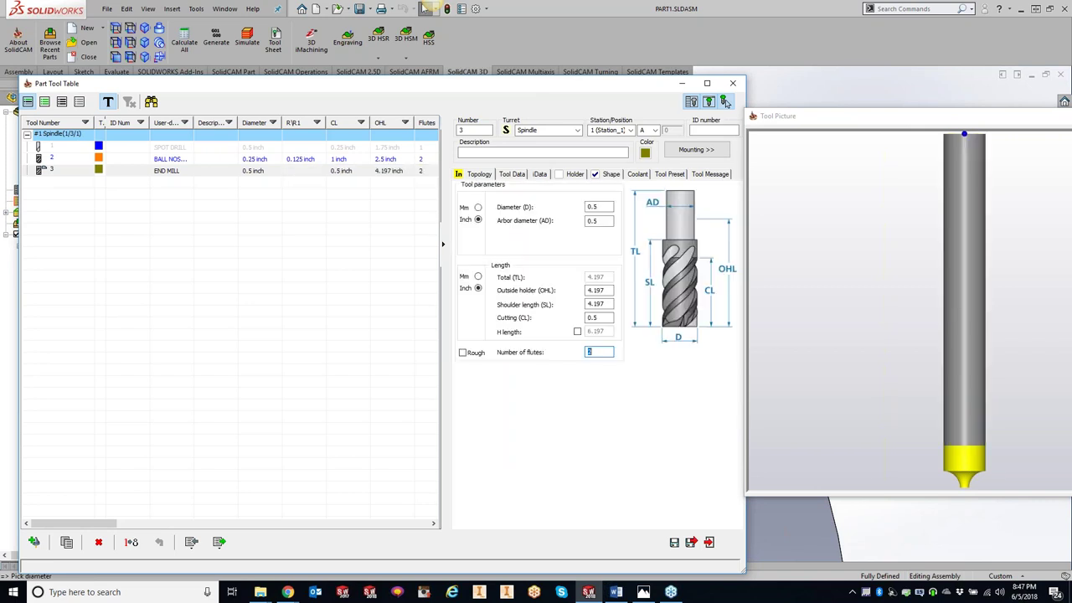
pyautogui.doubleClick(593, 319)
pyautogui.write('0.25')
pyautogui.press('Tab')
pyautogui.click(1029, 462)
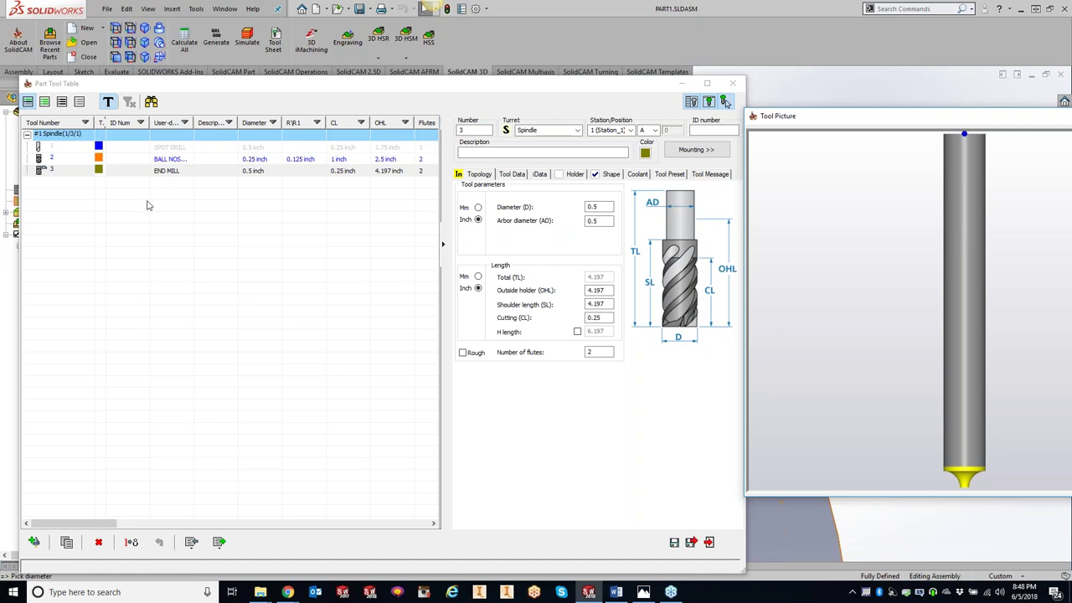
# - Set the cutting length to 0.197 inch and rotate the tool picture to check the result
pyautogui.click(595, 318)
pyautogui.write('0.12')
pyautogui.press('BackSpace')
pyautogui.press('Tab')
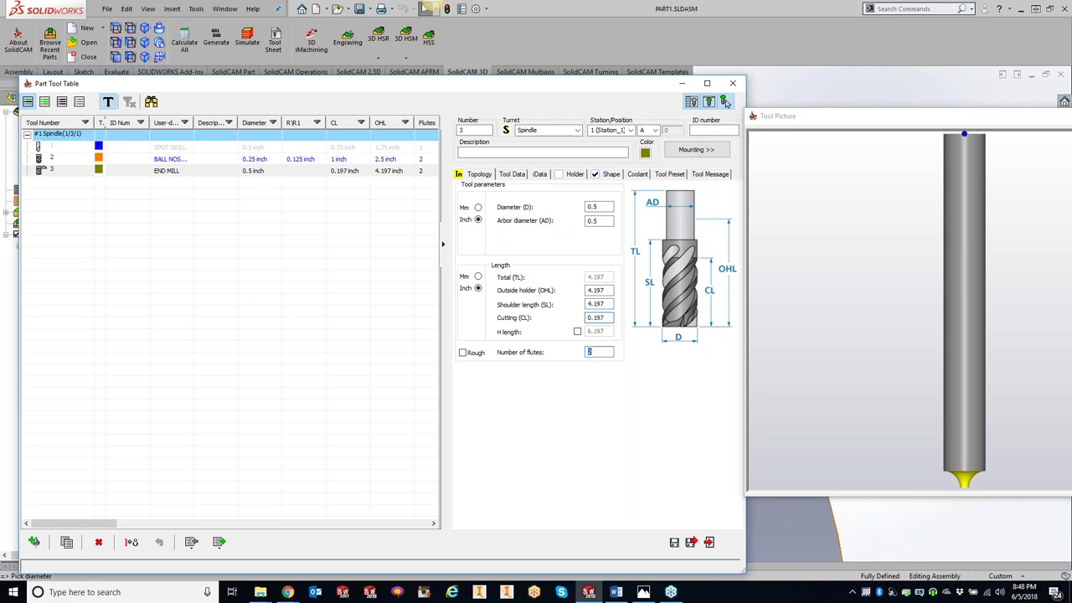
pyautogui.moveTo(975, 447)
pyautogui.mouseDown()
pyautogui.moveTo(955, 422)
pyautogui.moveTo(946, 299)
pyautogui.moveTo(914, 403)
pyautogui.moveTo(936, 445)
pyautogui.moveTo(996, 450)
pyautogui.moveTo(983, 434)
pyautogui.mouseUp()
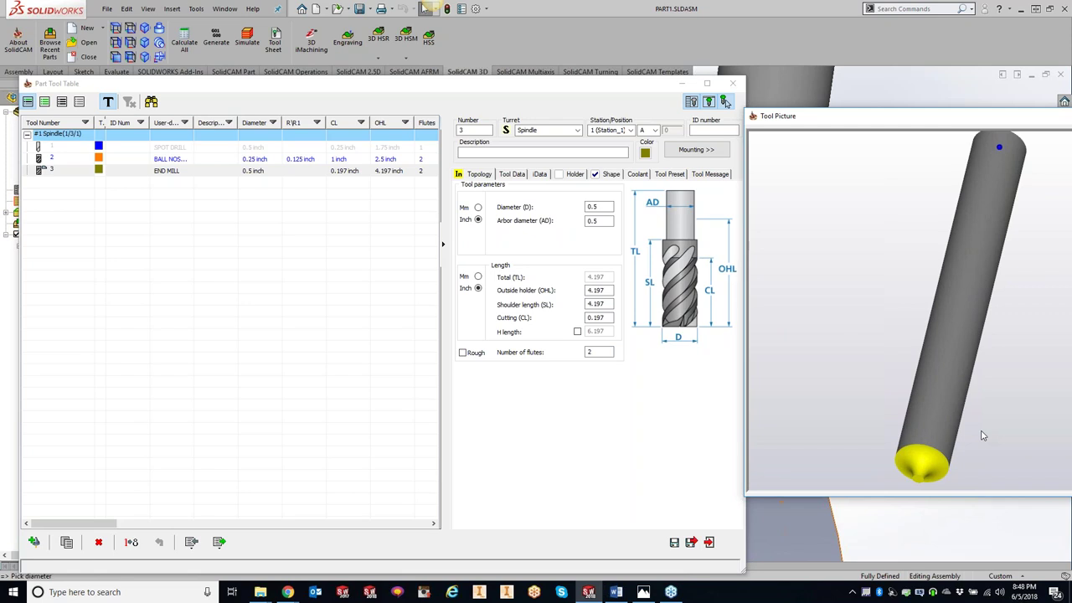
pyautogui.moveTo(984, 436); pyautogui.dragTo(854, 358)
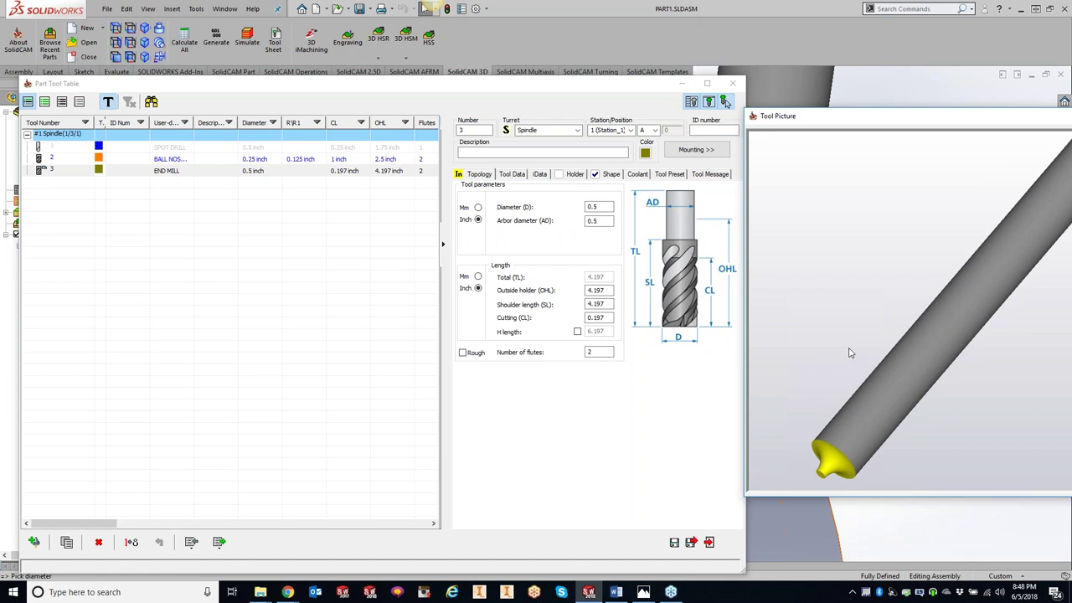
pyautogui.click(610, 175)
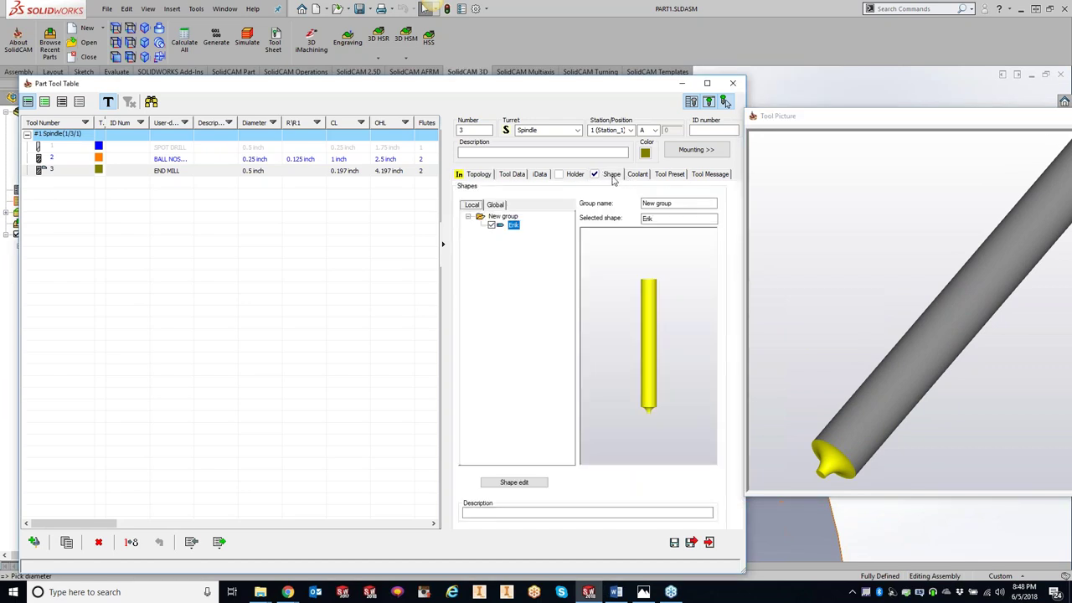
# - Check the Erik shape's torus top diameter in the shape editor
pyautogui.click(541, 484)
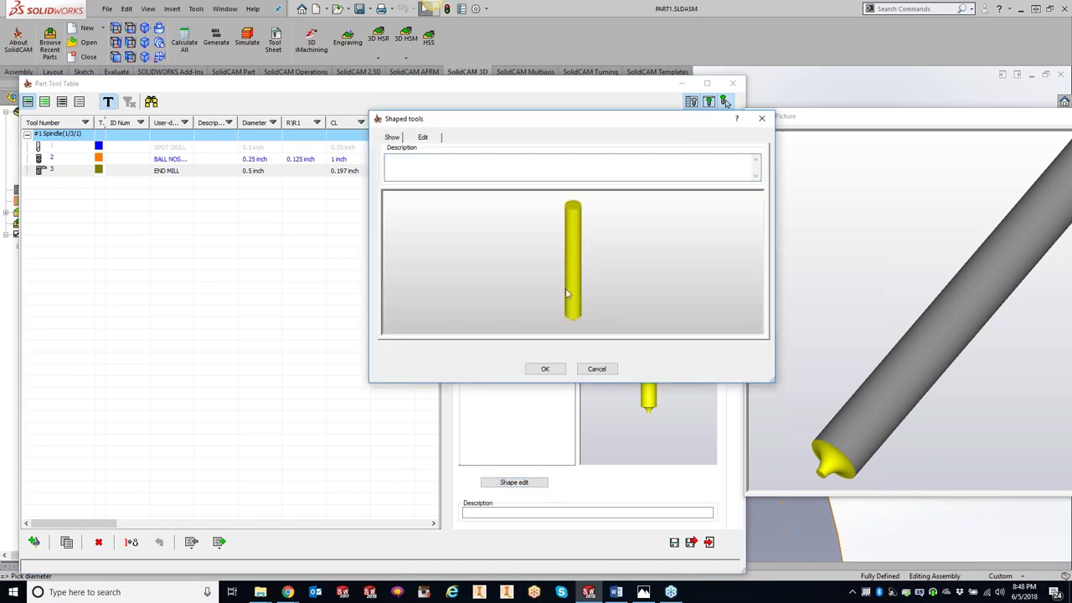
pyautogui.click(423, 138)
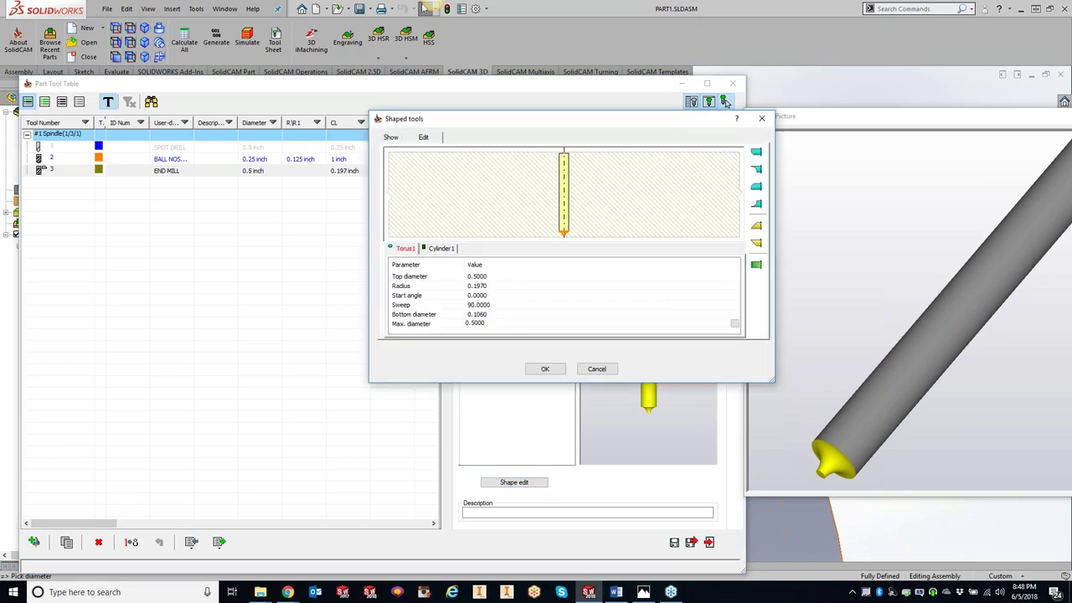
pyautogui.click(479, 276)
pyautogui.click(762, 120)
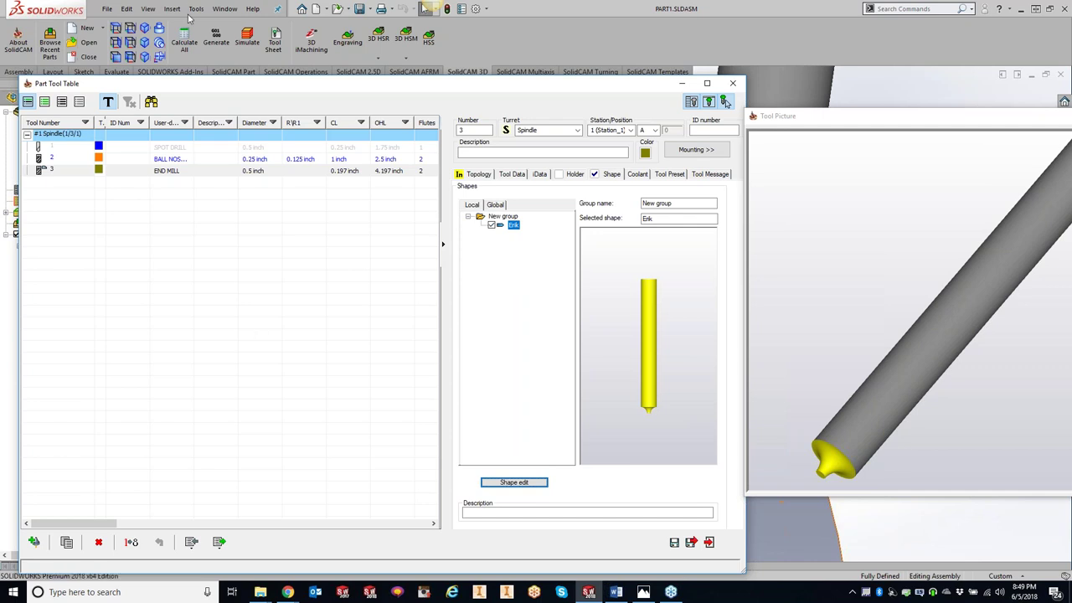
# - Close the tool table without saving, close the CAM part, and start a new Part document
pyautogui.click(733, 83)
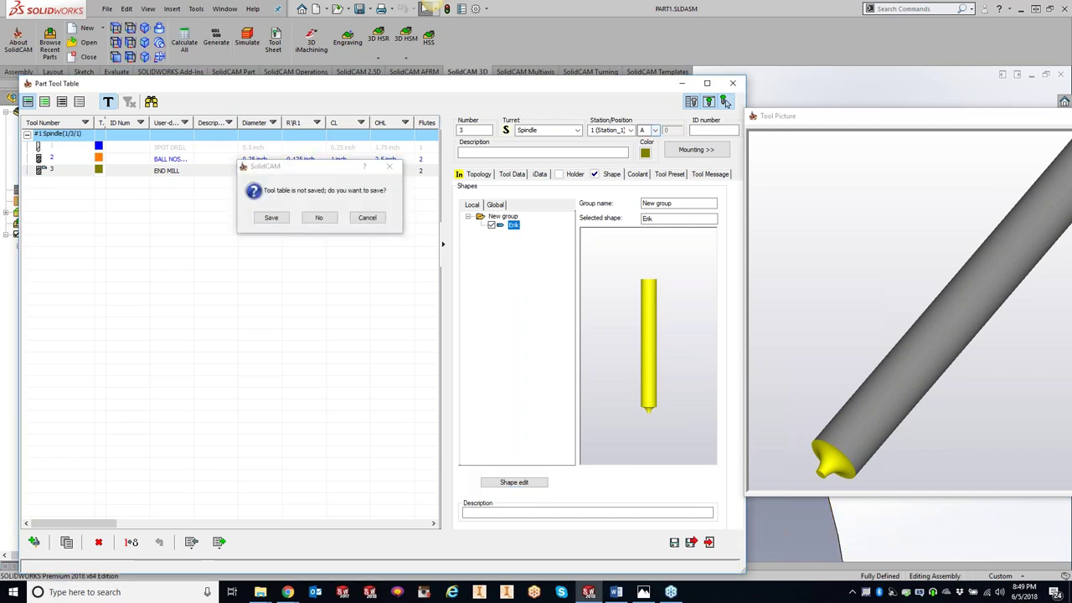
pyautogui.click(319, 217)
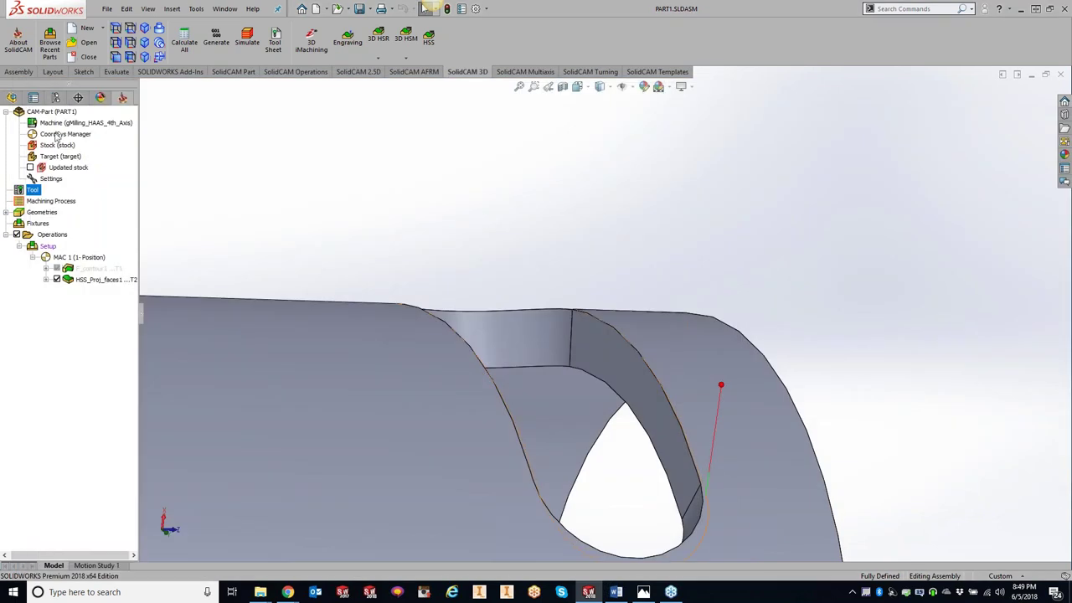
pyautogui.rightClick(52, 111)
pyautogui.click(92, 170)
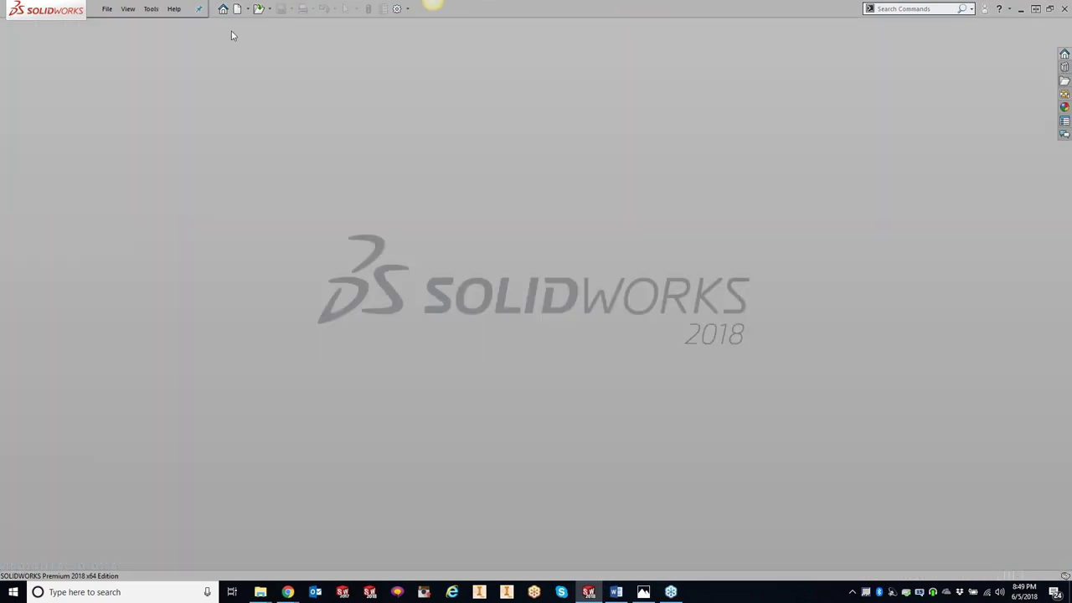
pyautogui.click(237, 8)
pyautogui.click(444, 432)
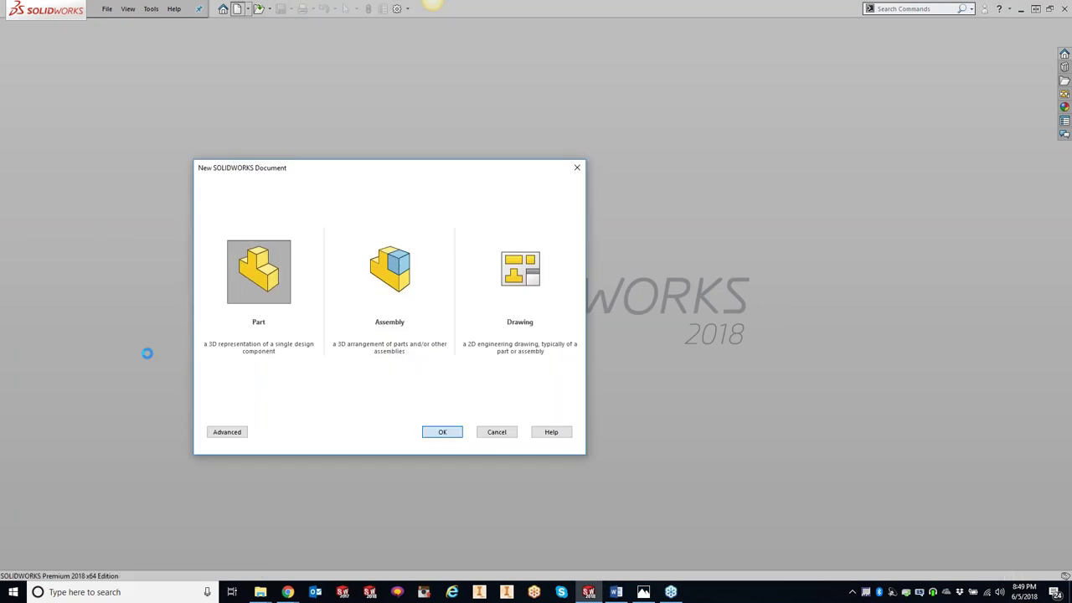
# - Sketch a corner rectangle from the origin on the Front Plane
pyautogui.rightClick(39, 187)
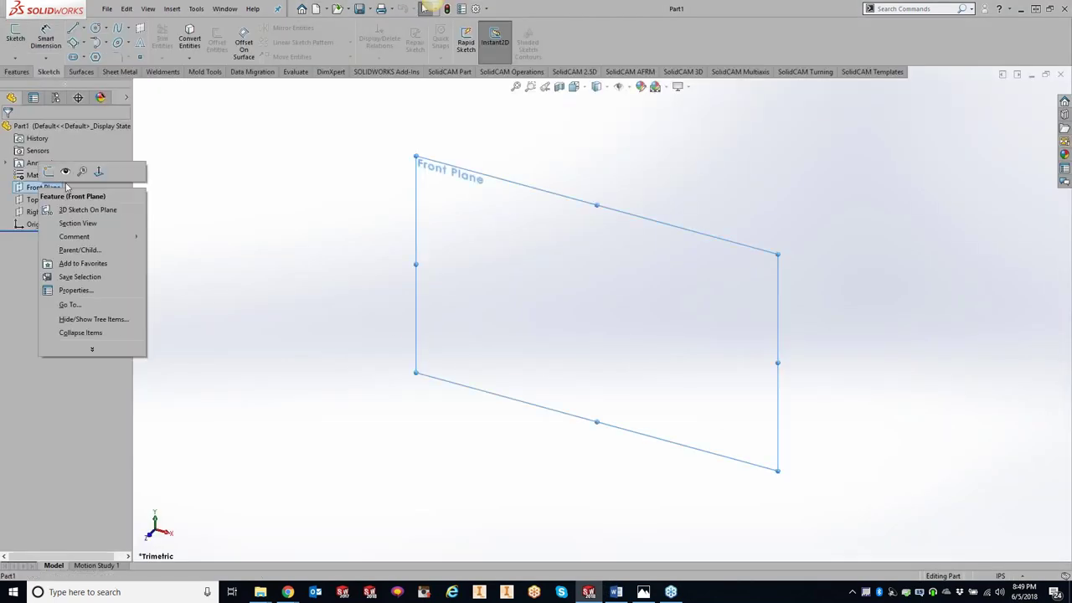
pyautogui.click(64, 172)
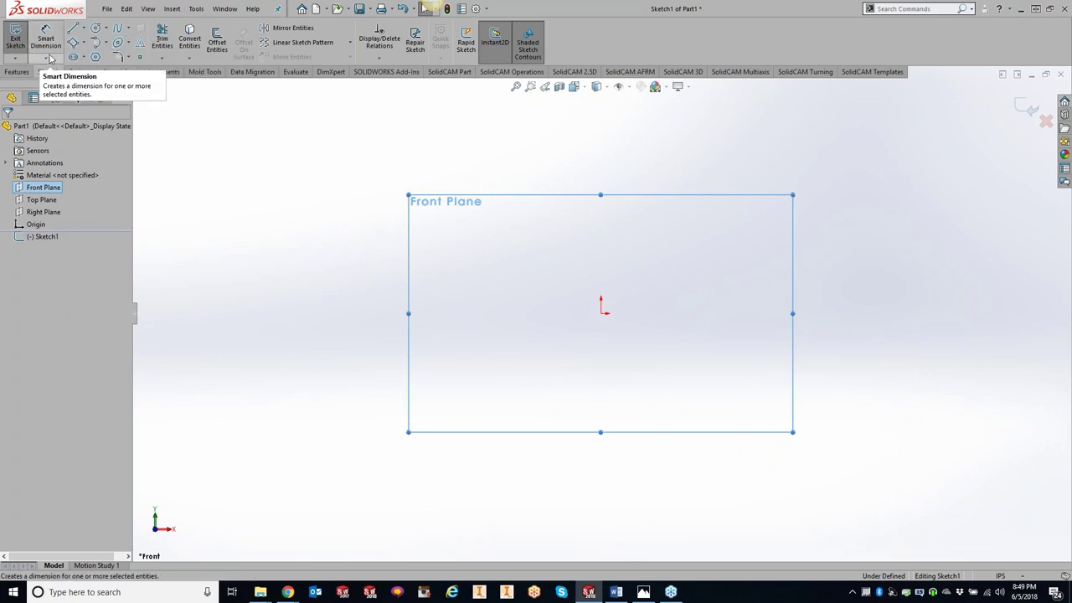
pyautogui.click(74, 42)
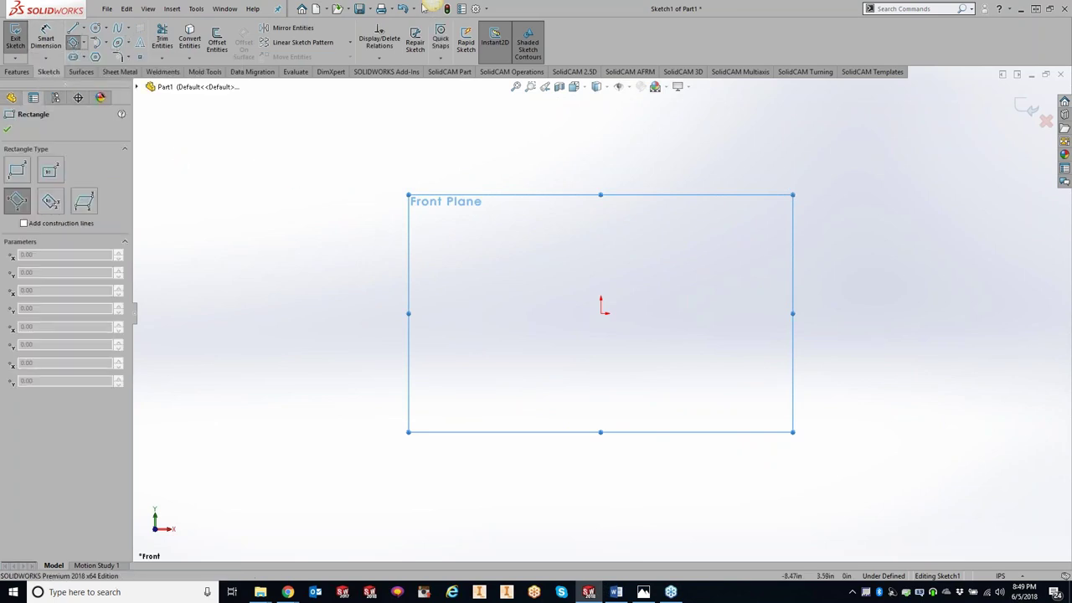
pyautogui.click(85, 43)
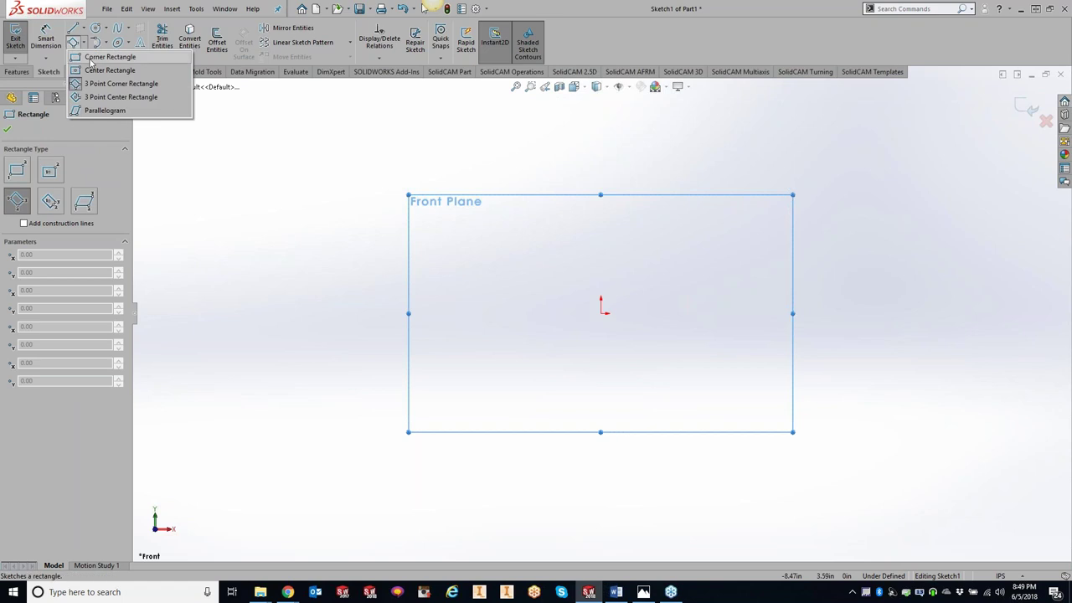
pyautogui.click(107, 57)
pyautogui.moveTo(601, 313)
pyautogui.mouseDown()
pyautogui.moveTo(782, 391)
pyautogui.moveTo(868, 442)
pyautogui.mouseUp()
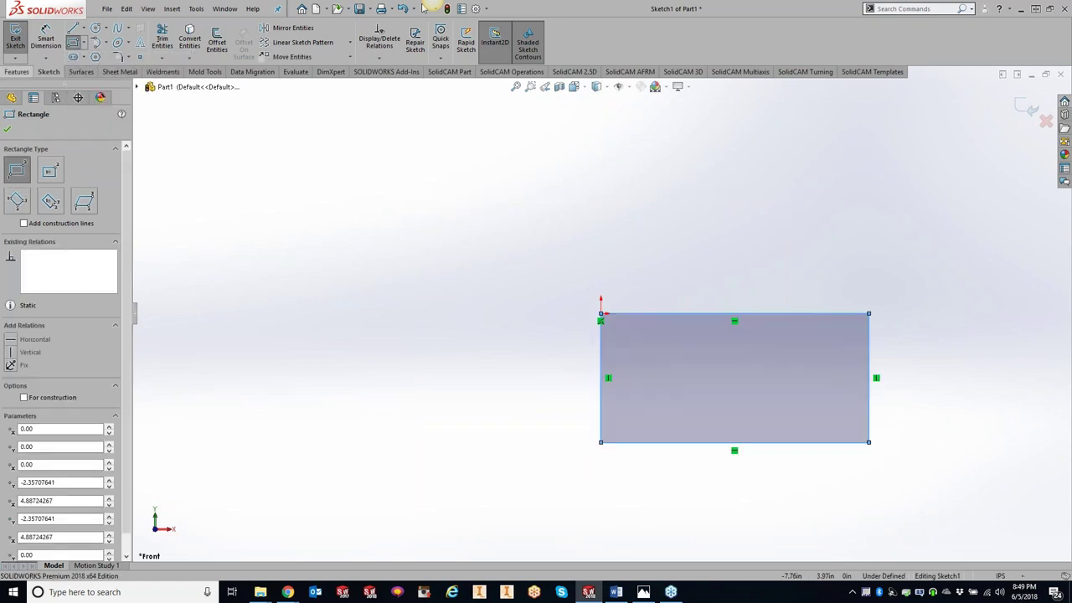
# - Extrude the rectangle 0.5 into a solid block and begin saving the part
pyautogui.click(16, 72)
pyautogui.click(20, 38)
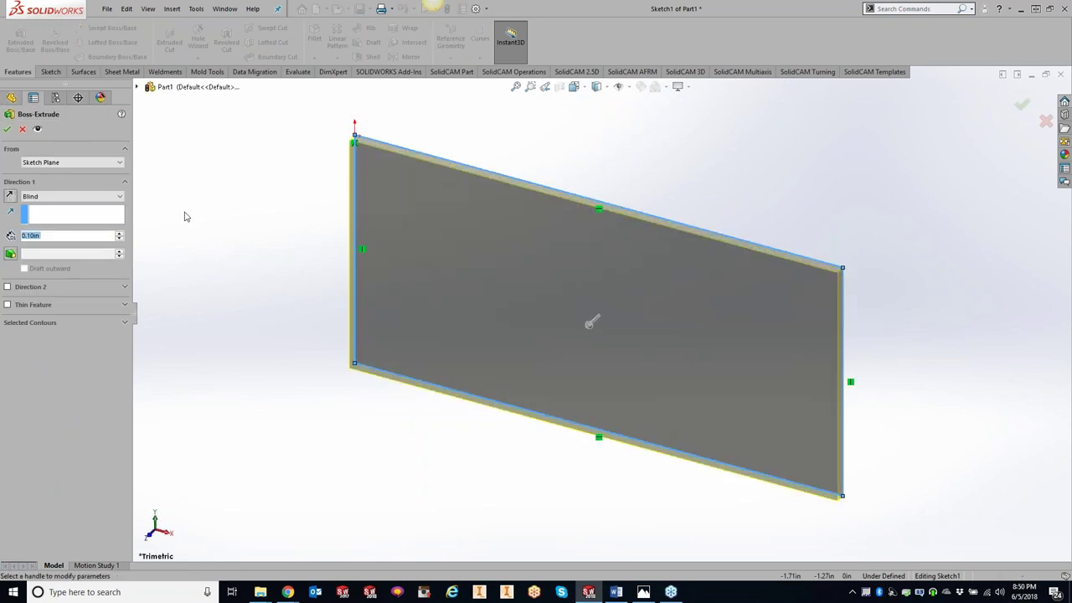
pyautogui.write('0.5')
pyautogui.click(7, 128)
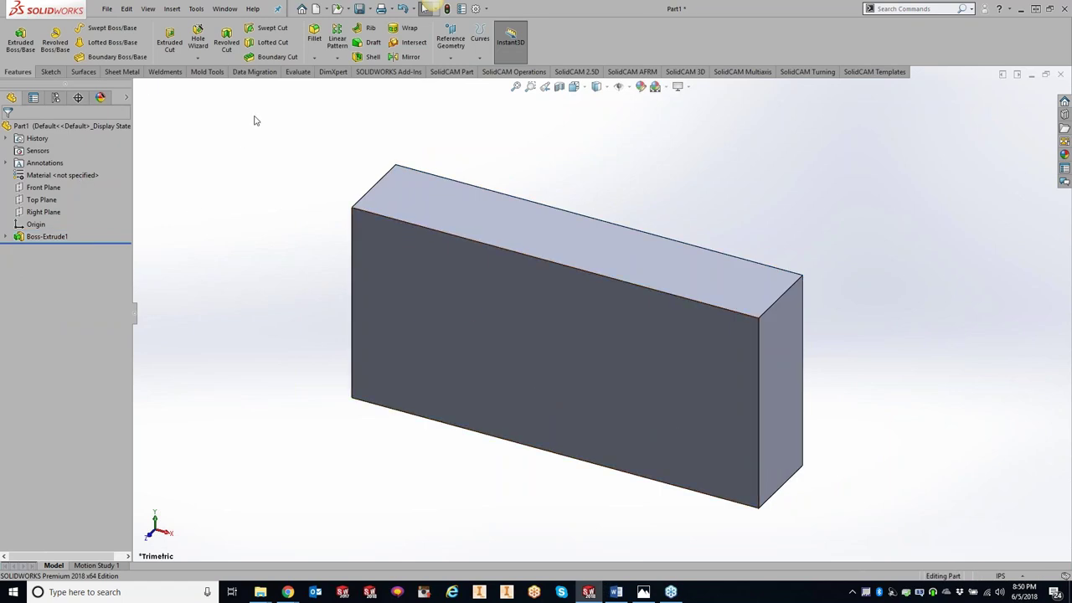
pyautogui.click(358, 9)
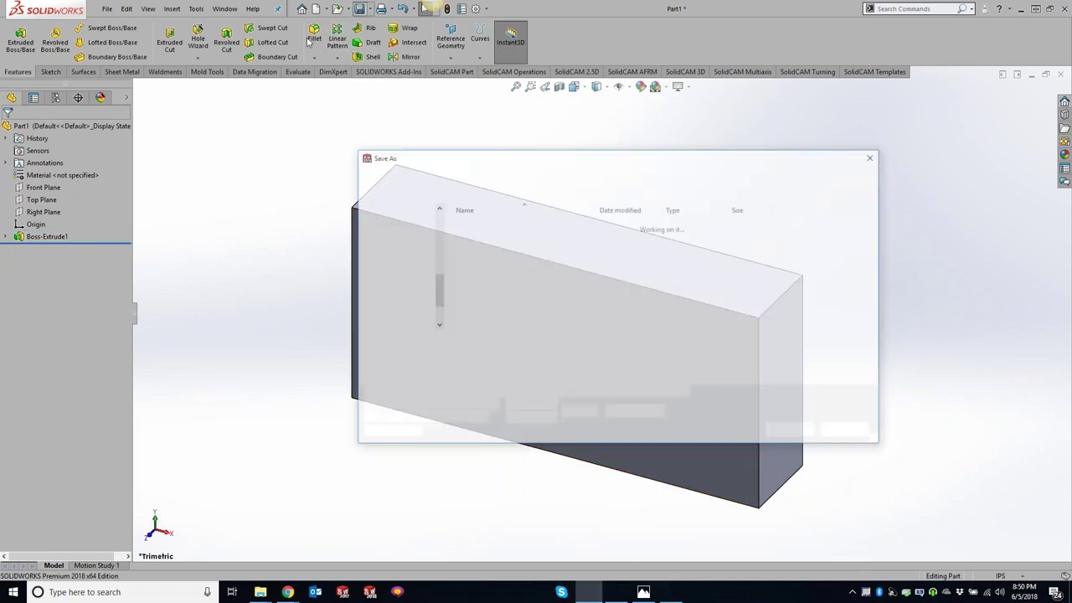
# - Save the block as Erik.SLDPRT
pyautogui.click(790, 431)
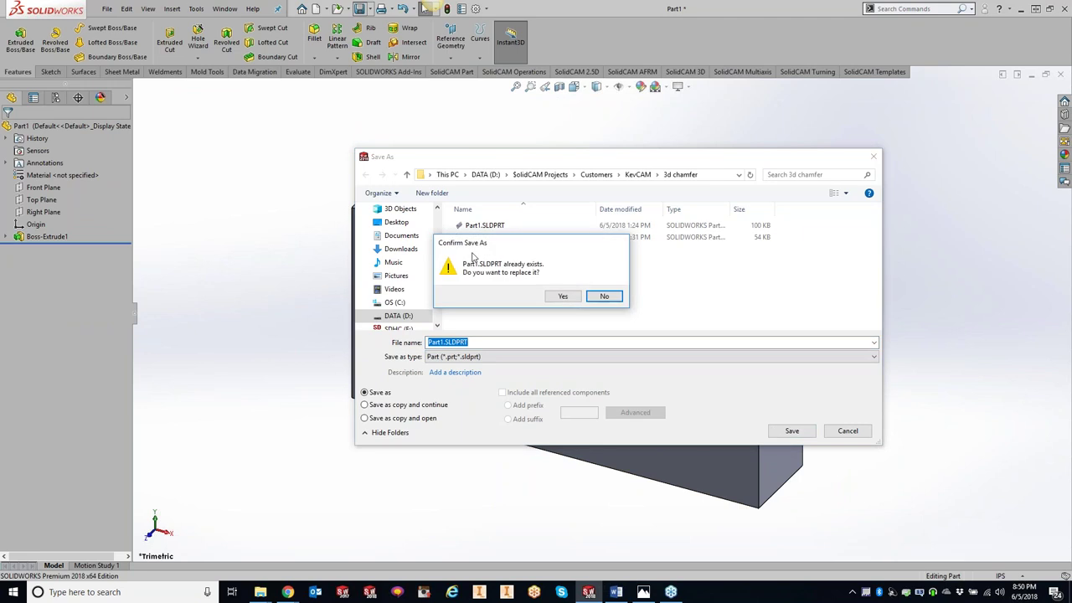
pyautogui.click(604, 296)
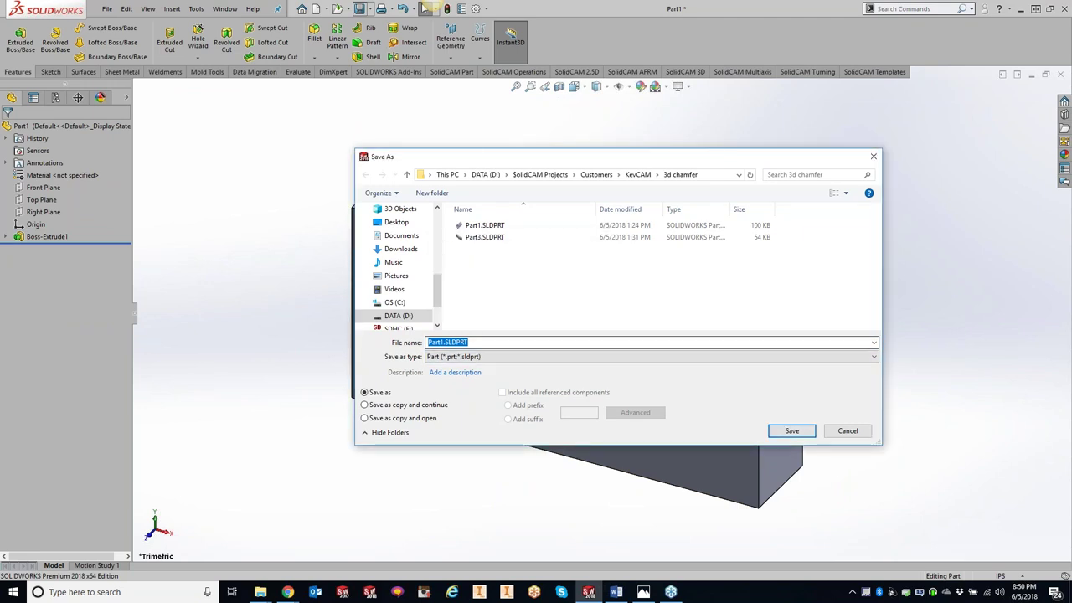
pyautogui.write('Erik')
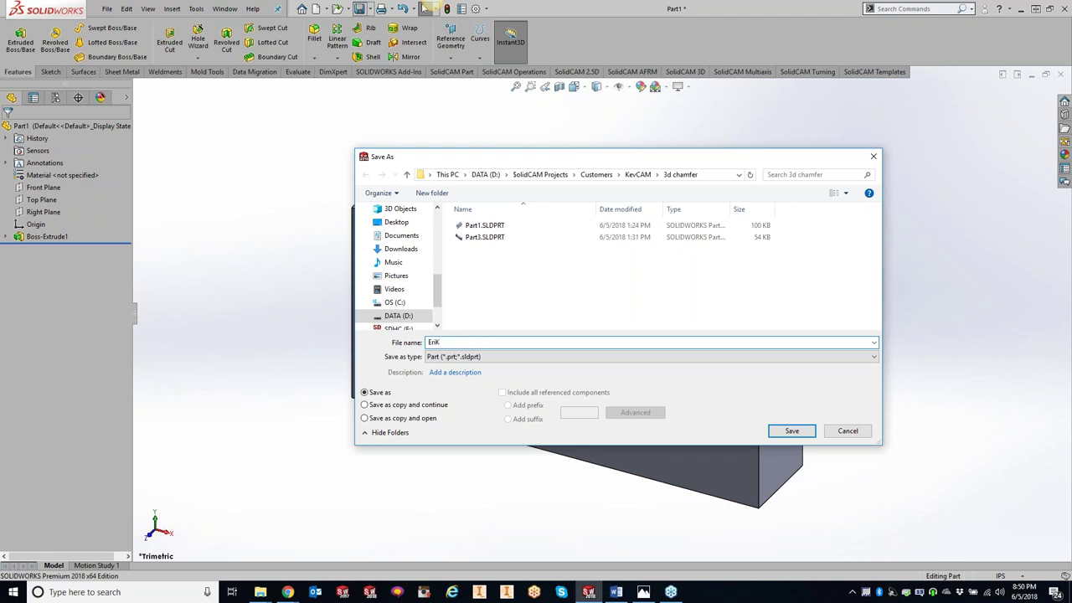
pyautogui.click(791, 431)
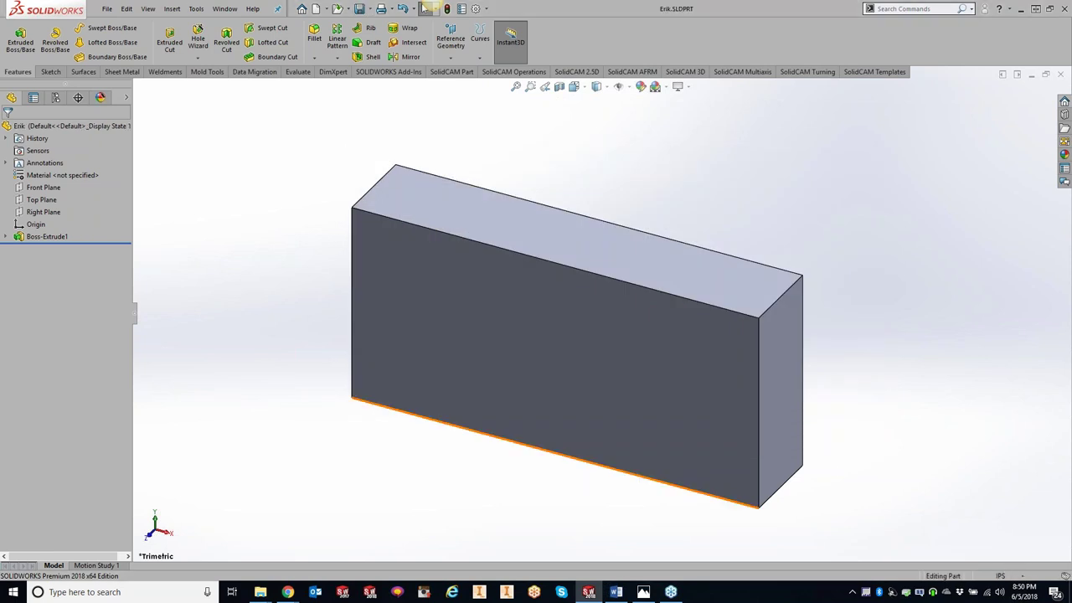
# - Create a new SolidCAM Milling part from the Erik block
pyautogui.click(197, 9)
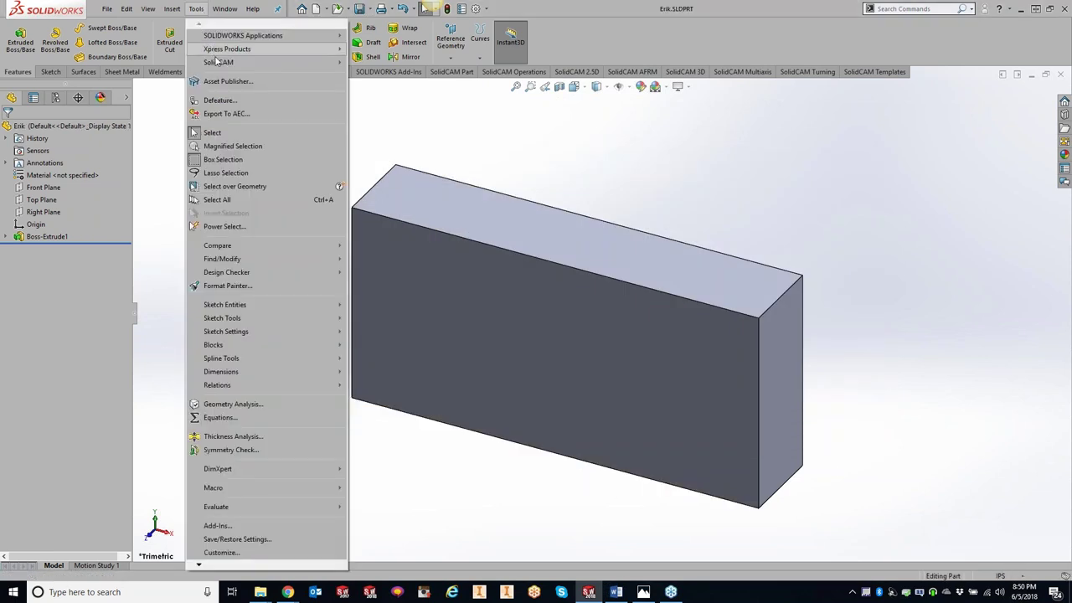
pyautogui.moveTo(252, 64)
pyautogui.moveTo(394, 64)
pyautogui.click(528, 64)
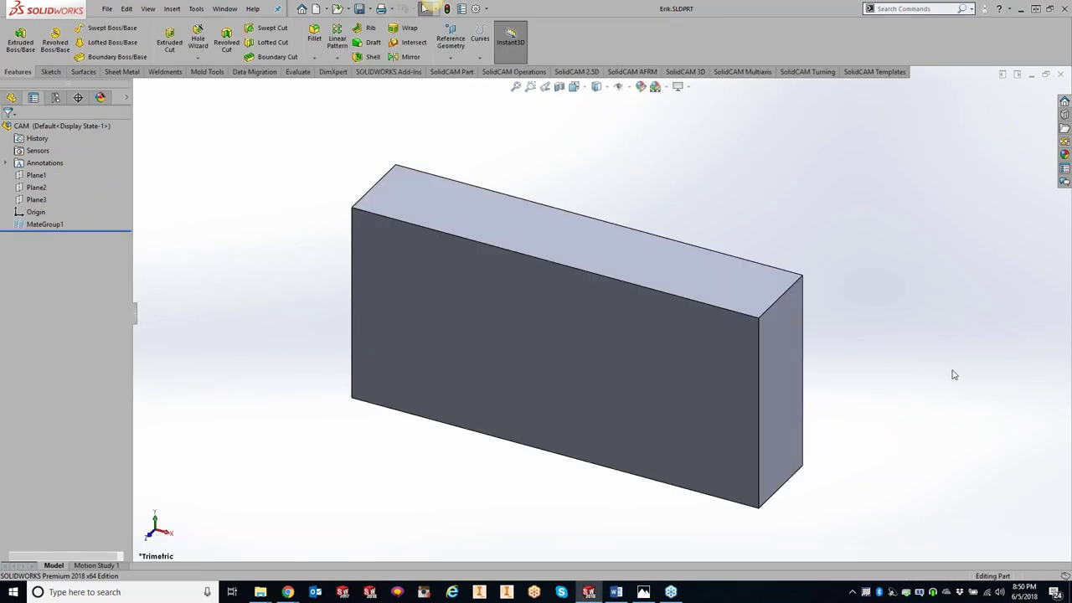
pyautogui.click(7, 128)
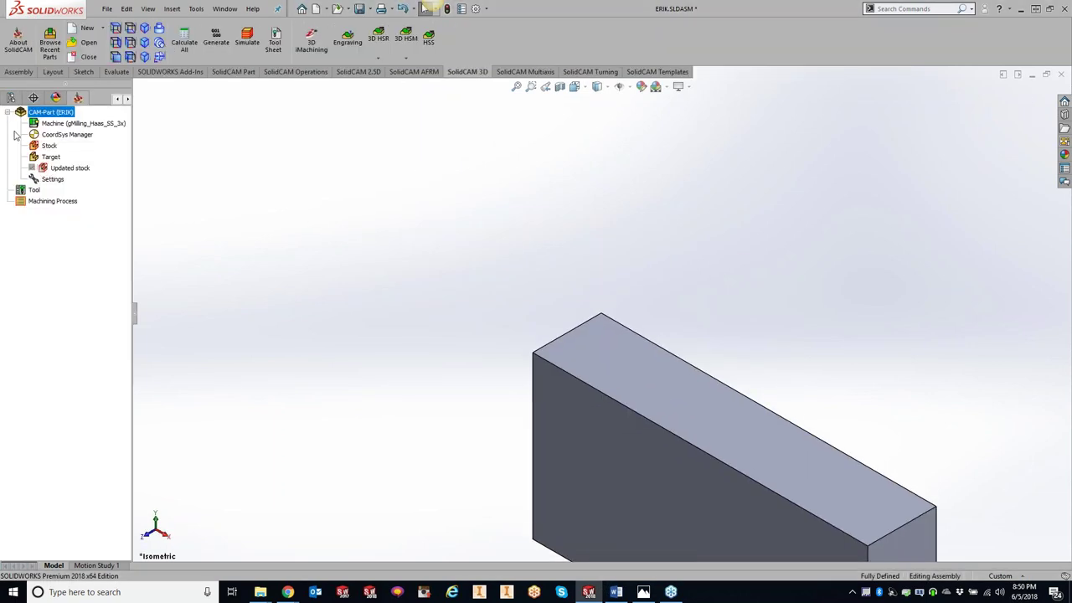
# - Define MAC 1 on the block face with origin at the model box's top centre
pyautogui.click(79, 193)
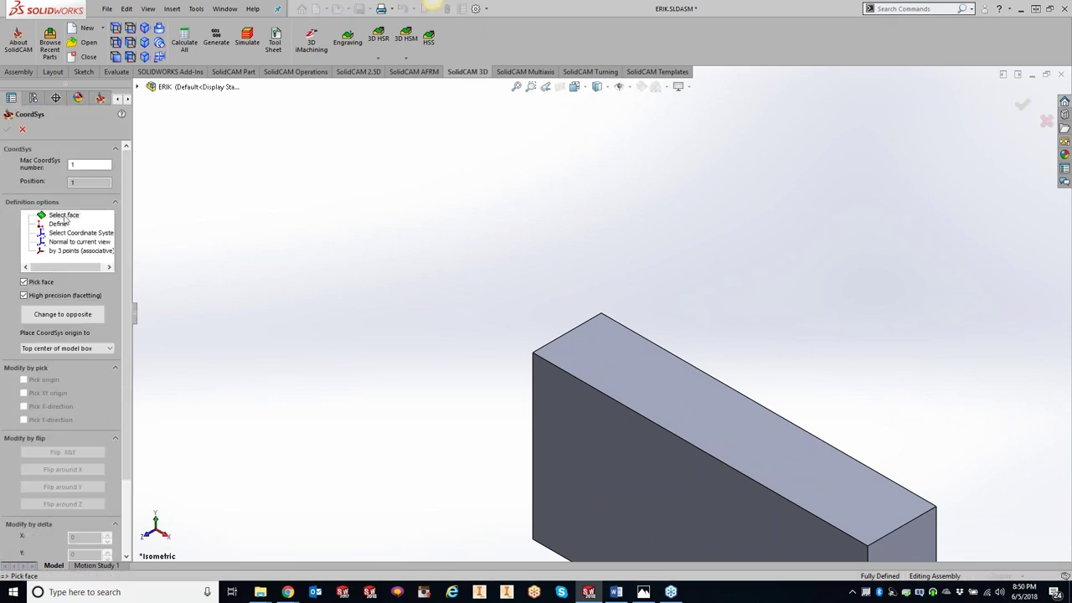
pyautogui.click(564, 433)
pyautogui.click(7, 129)
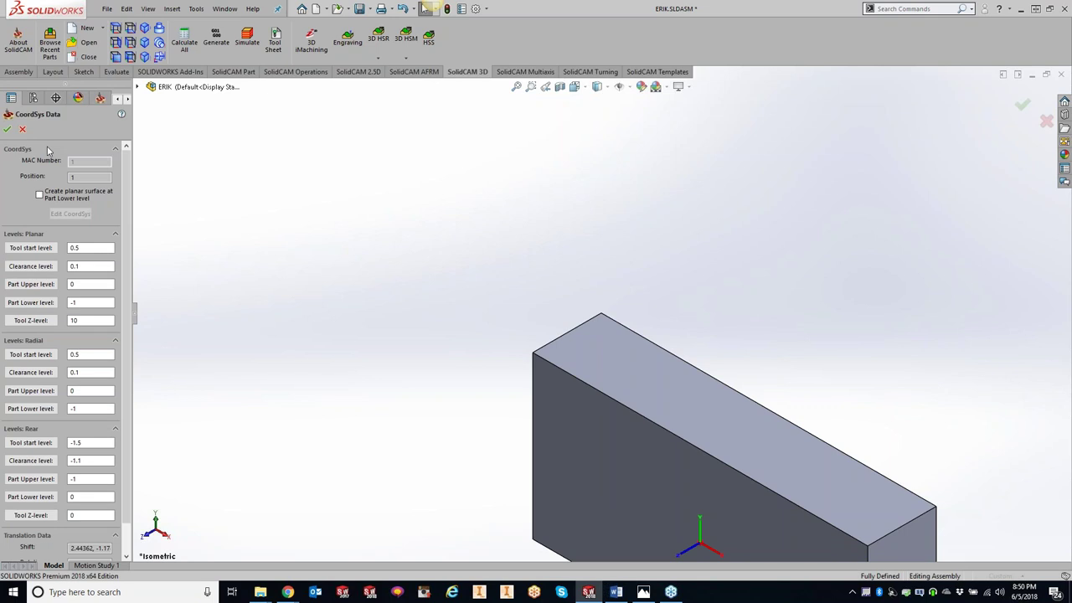
pyautogui.click(6, 132)
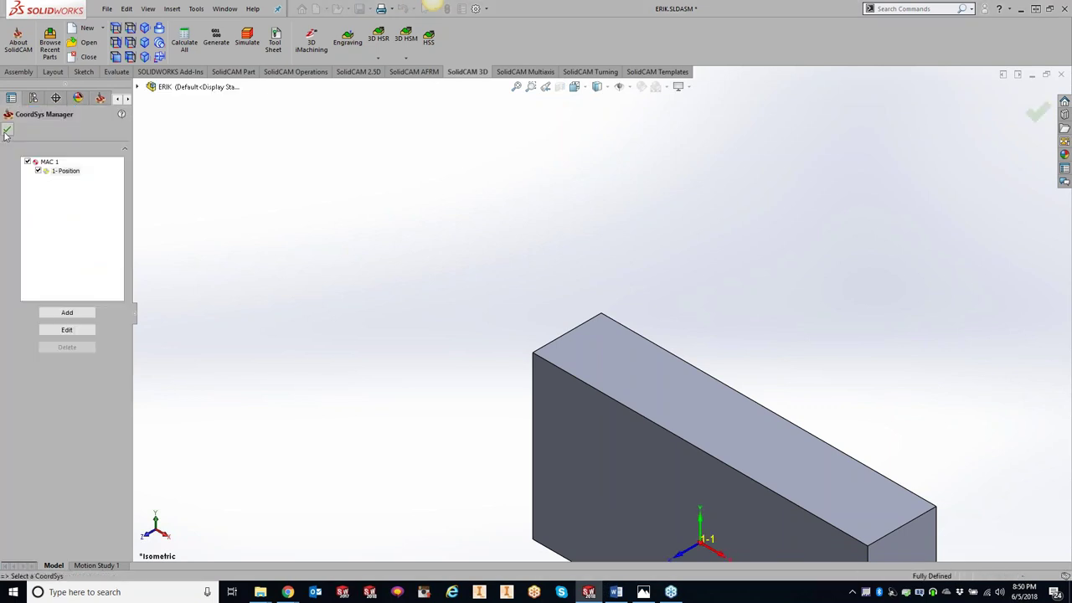
pyautogui.click(6, 131)
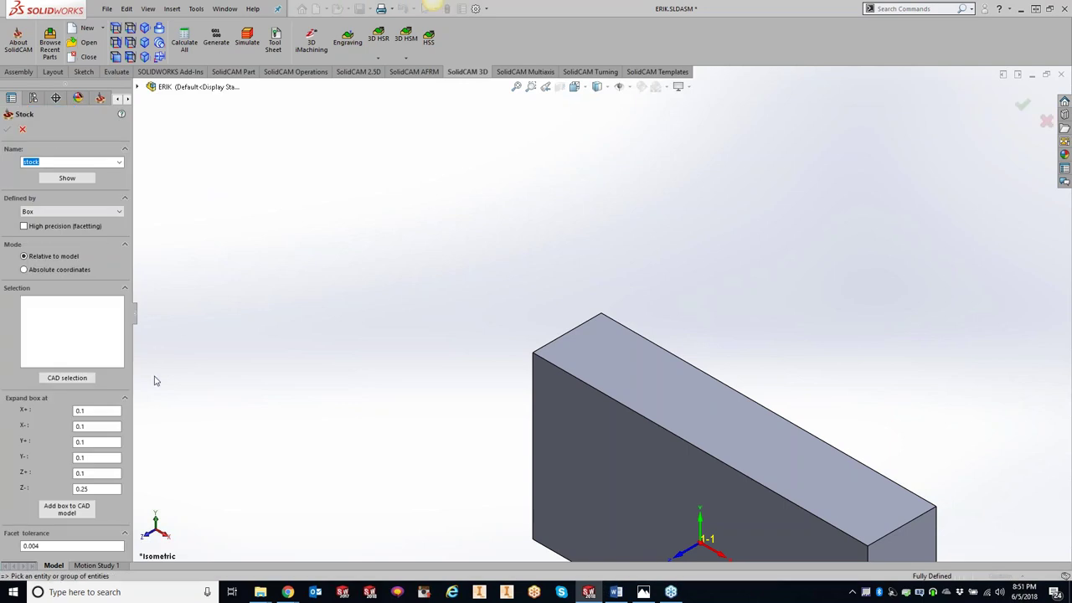
# - Define the stock from the 3D model using the block solid
pyautogui.click(25, 212)
pyautogui.press('Escape')
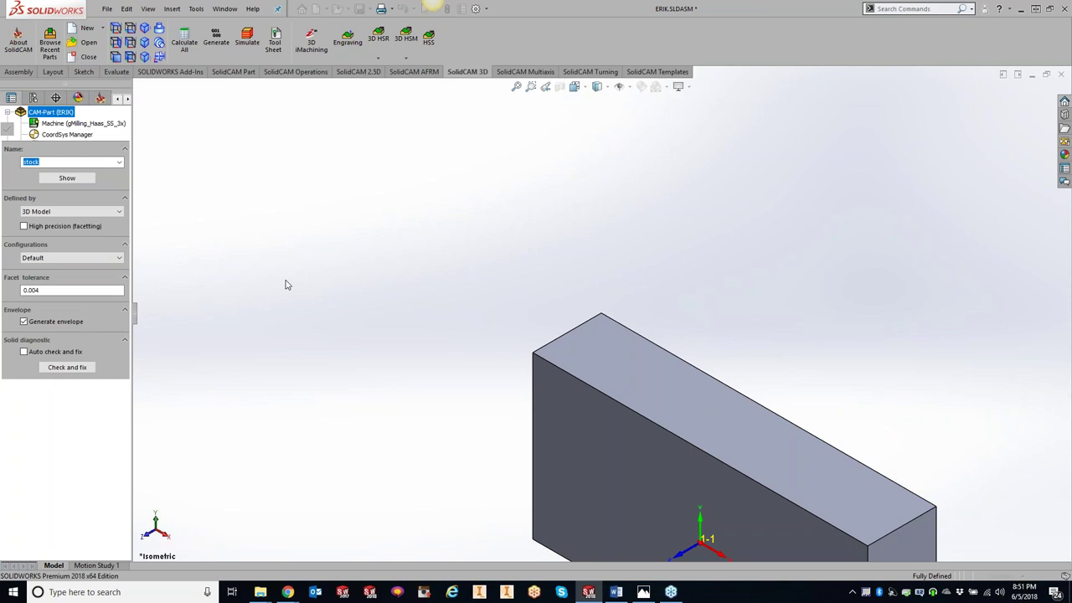
pyautogui.click(636, 476)
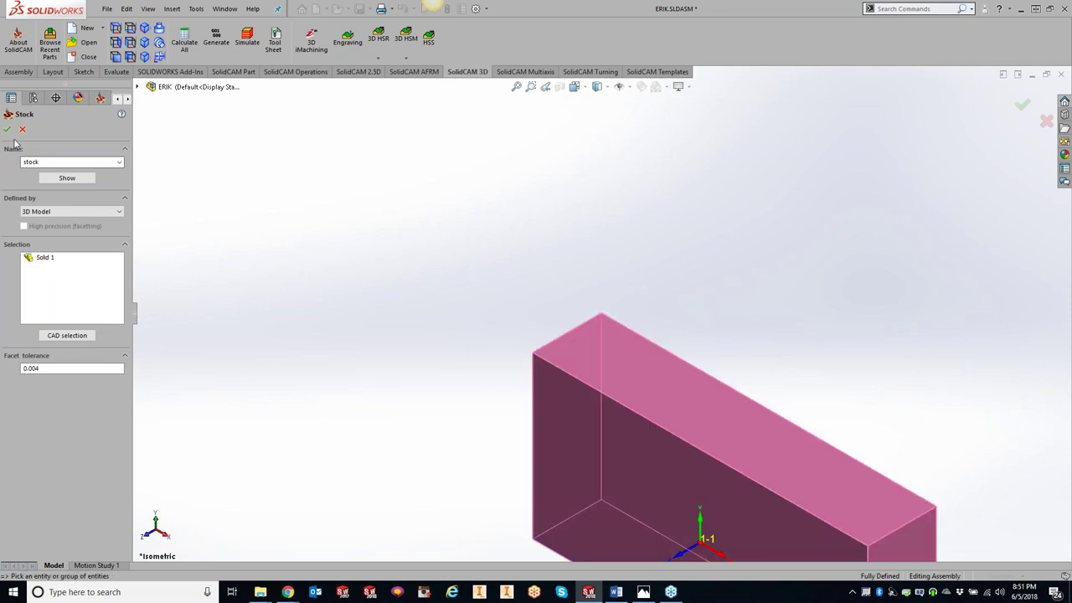
pyautogui.click(7, 128)
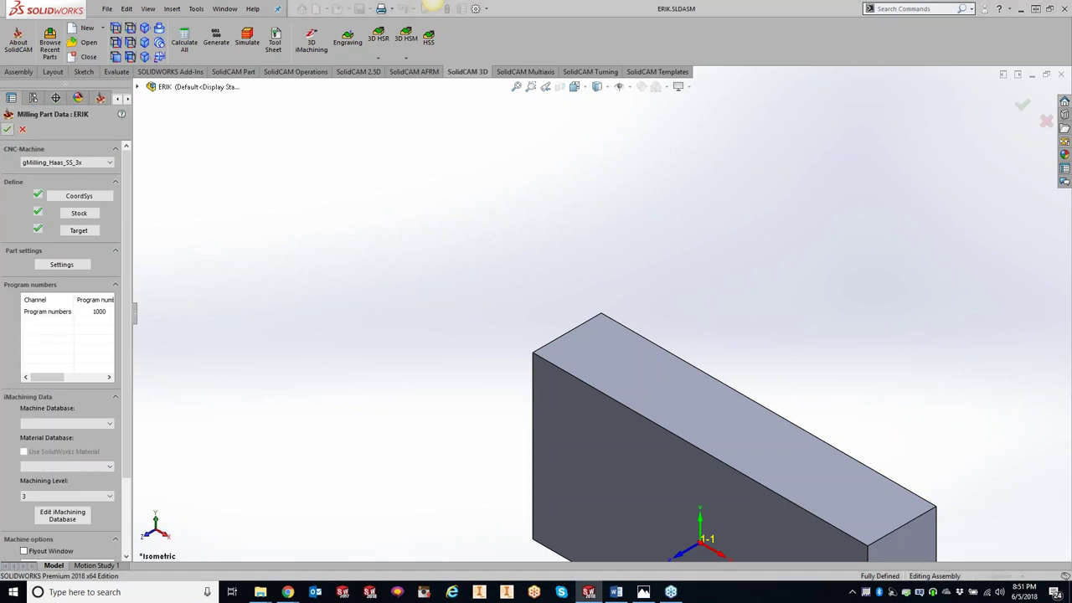
# - Select the block's front face and view it Normal To
pyautogui.click(599, 467)
pyautogui.press('space')
pyautogui.click(630, 447)
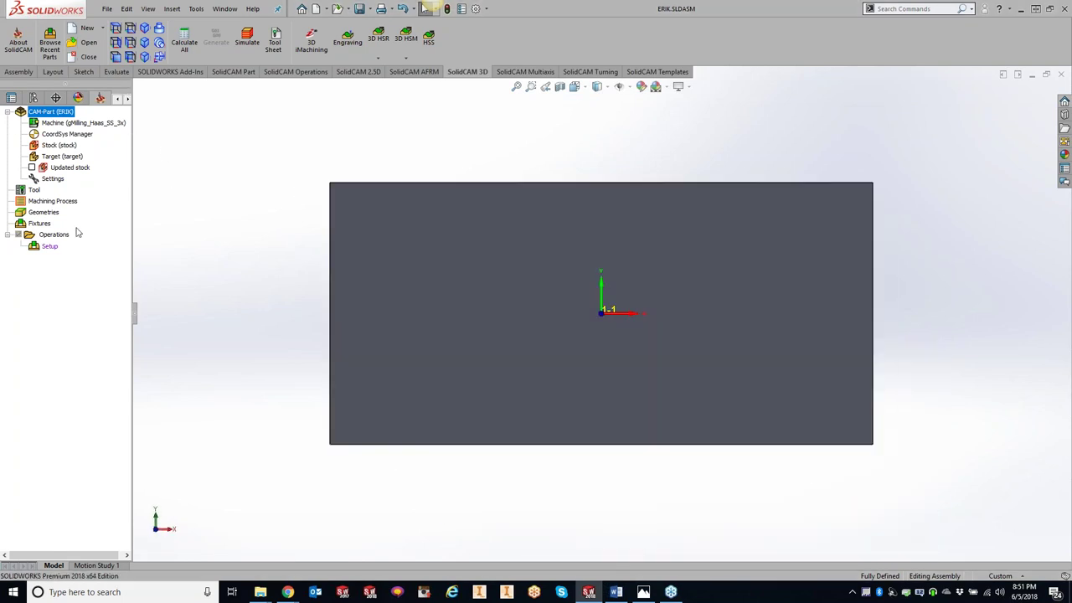
# - Start Profile operation F_contour on the block's outer edge chain, then open tool selection
pyautogui.click(359, 72)
pyautogui.click(323, 51)
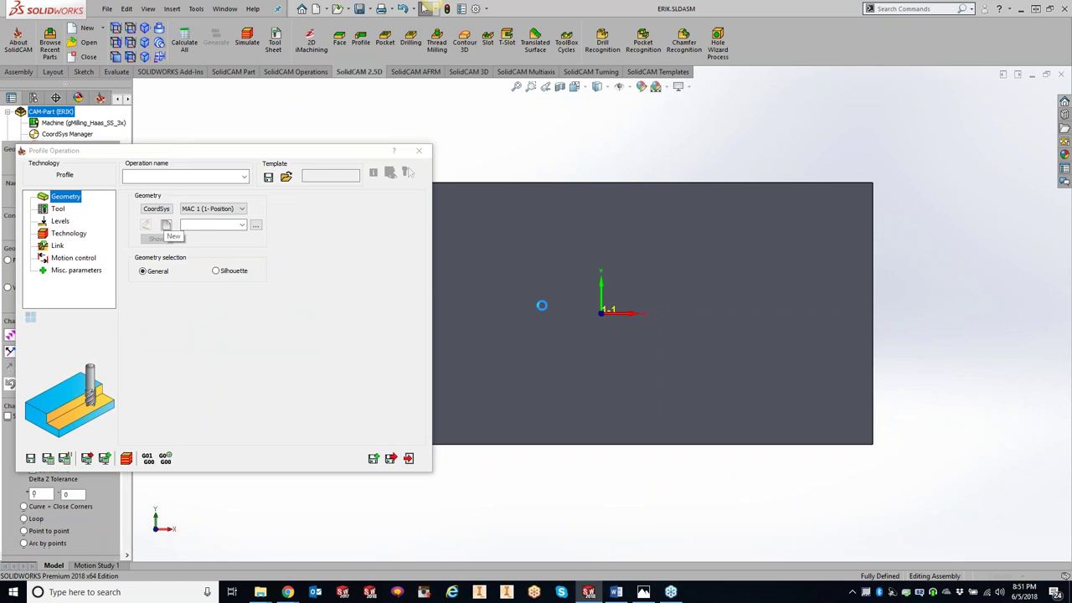
pyautogui.click(331, 413)
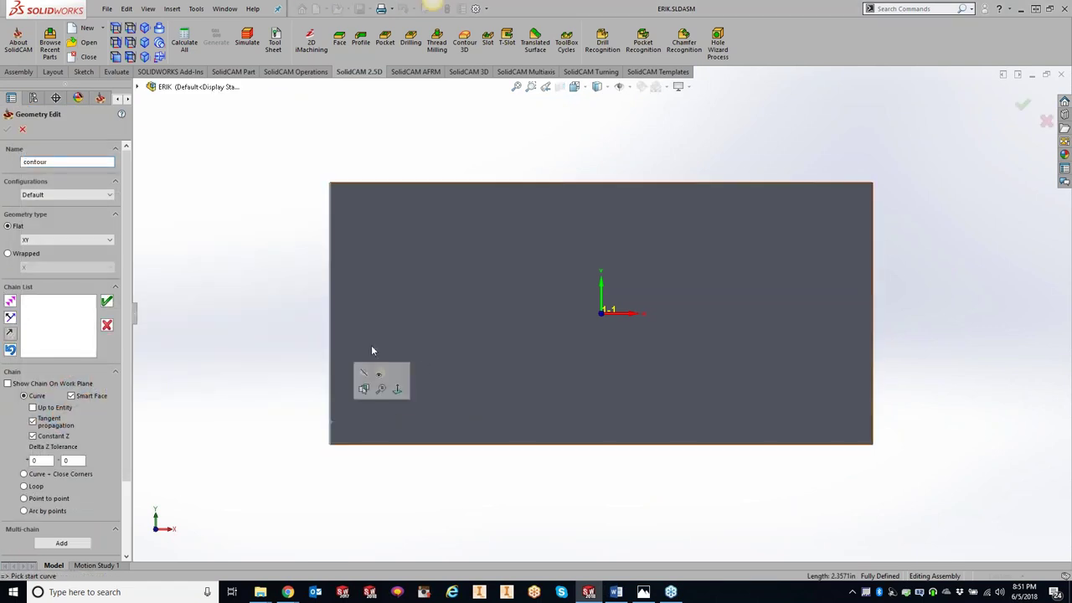
pyautogui.click(106, 299)
pyautogui.click(8, 129)
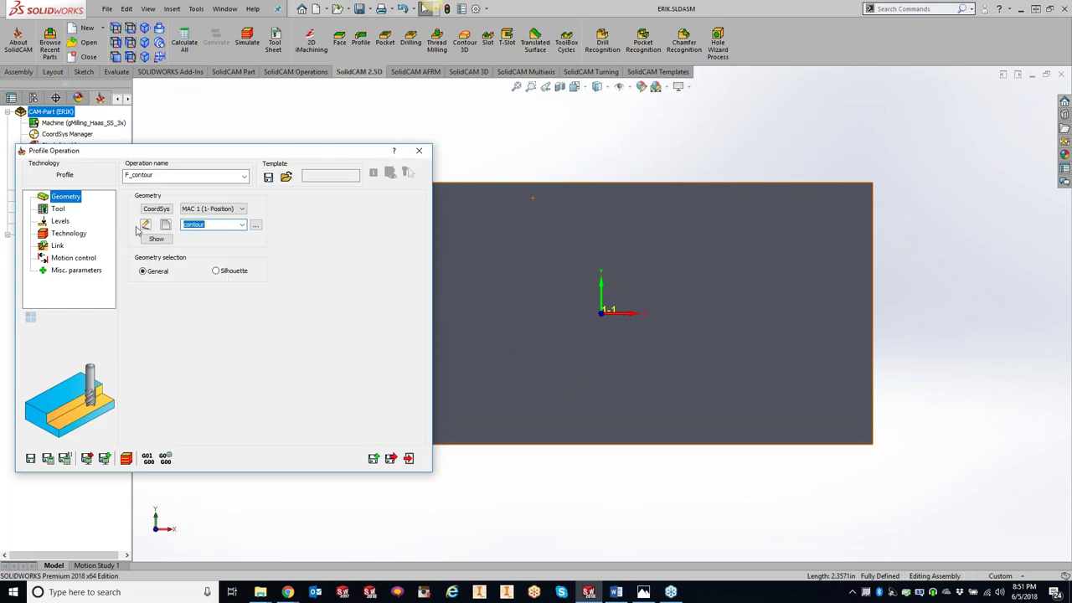
pyautogui.click(58, 209)
pyautogui.click(193, 368)
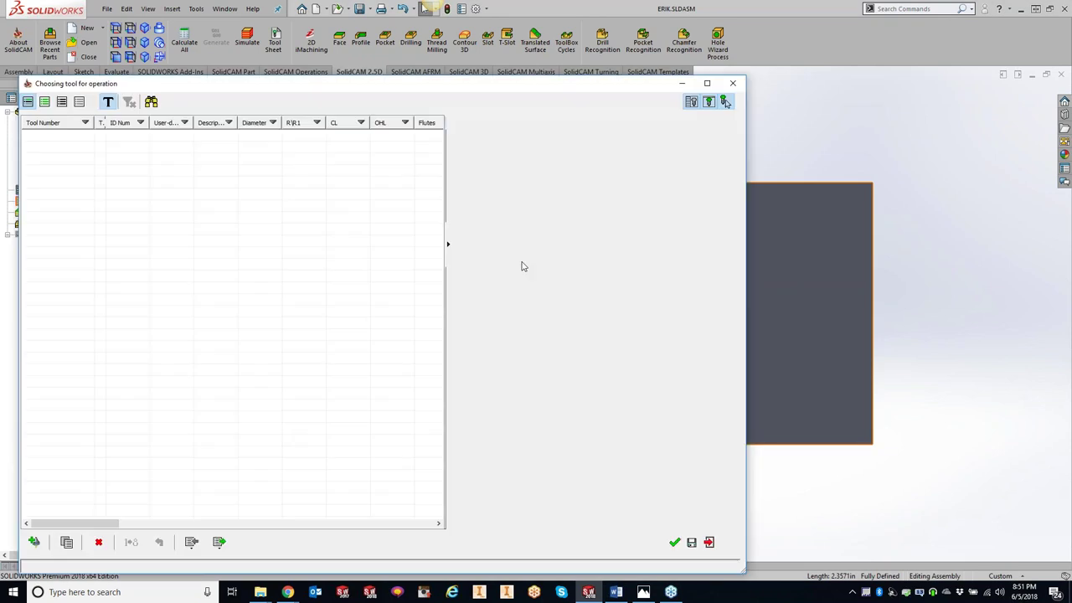
# - Add an end mill as tool 1 and set its diameter to 0.5 inch
pyautogui.click(34, 542)
pyautogui.click(467, 157)
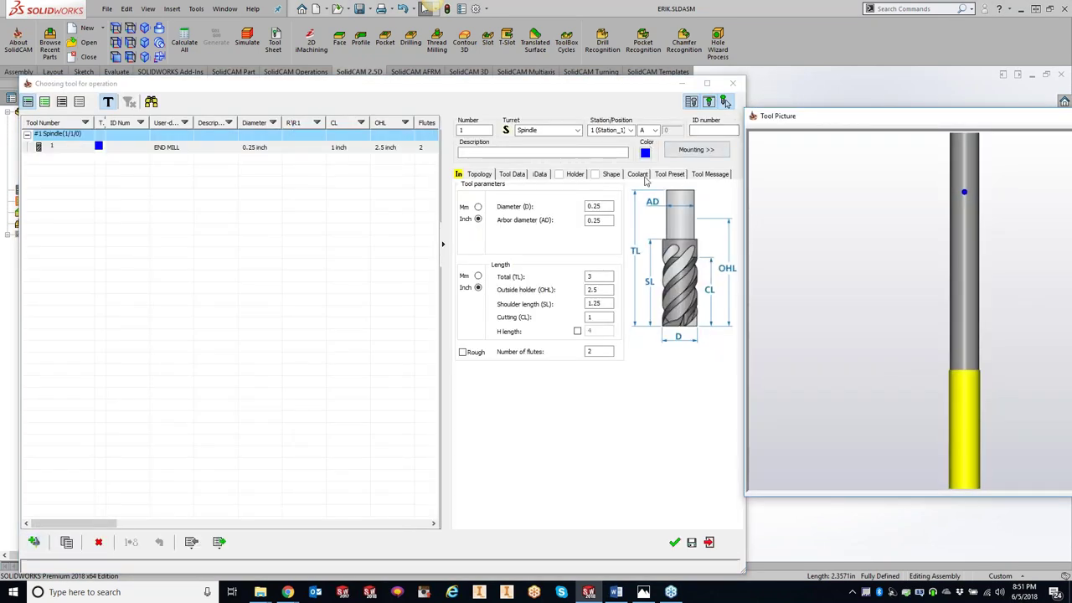
pyautogui.click(587, 206)
pyautogui.doubleClick(588, 206)
pyautogui.write('0.5')
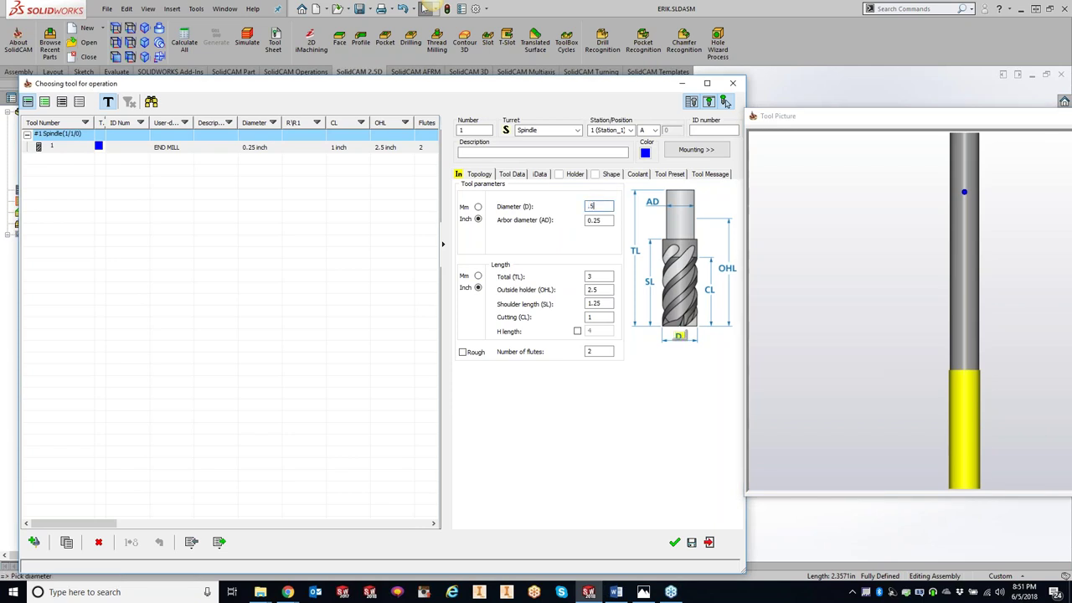
pyautogui.click(589, 219)
# - Apply the Erik shape from the New group, set cutting length 0.197, and accept the tool
pyautogui.click(612, 174)
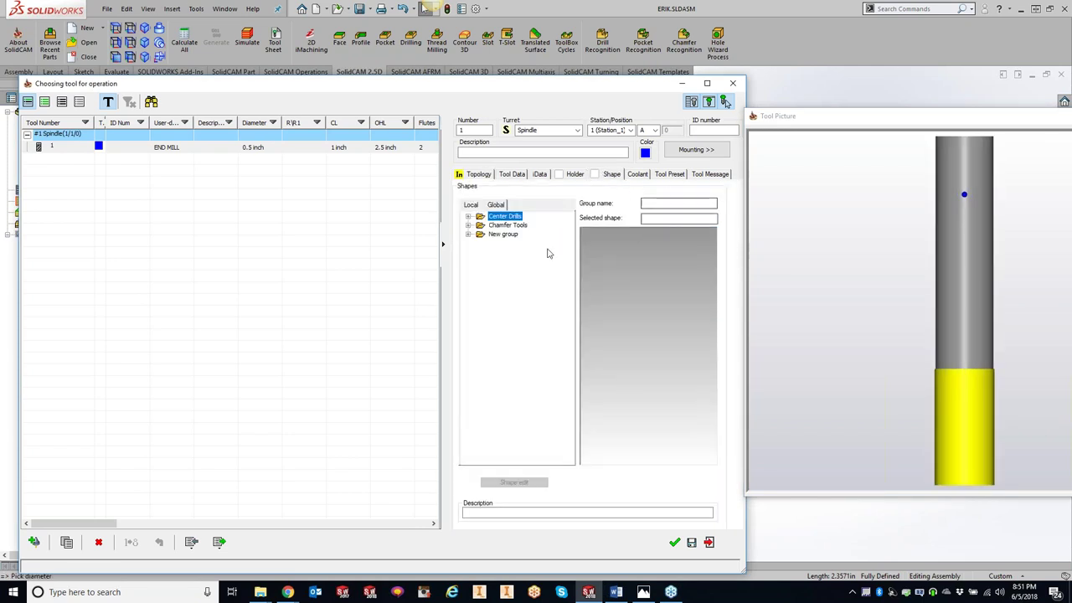
pyautogui.click(468, 235)
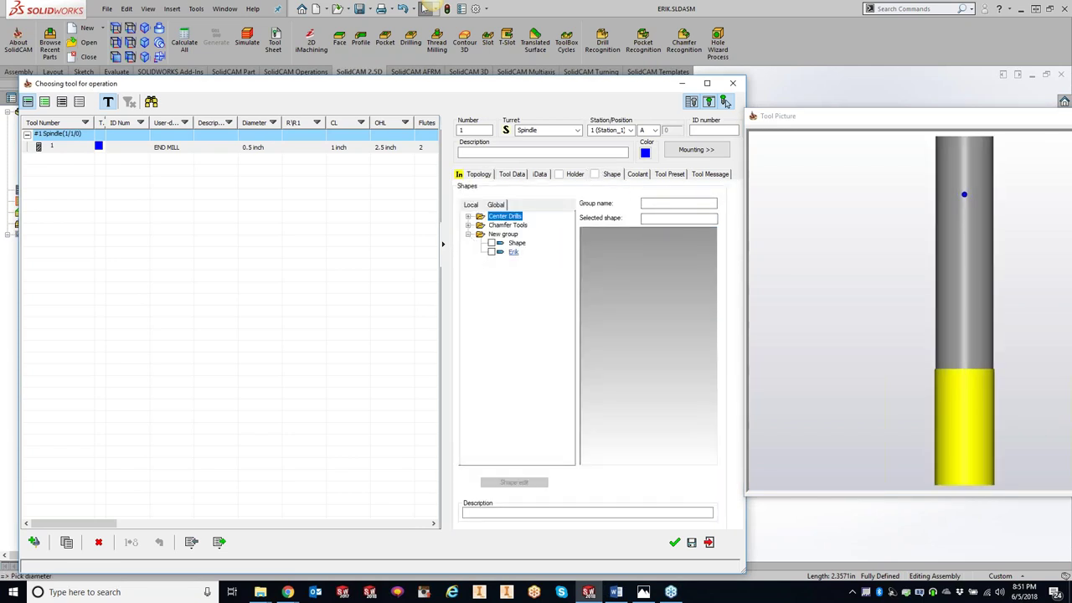
pyautogui.click(492, 252)
pyautogui.click(590, 317)
pyautogui.write('.197')
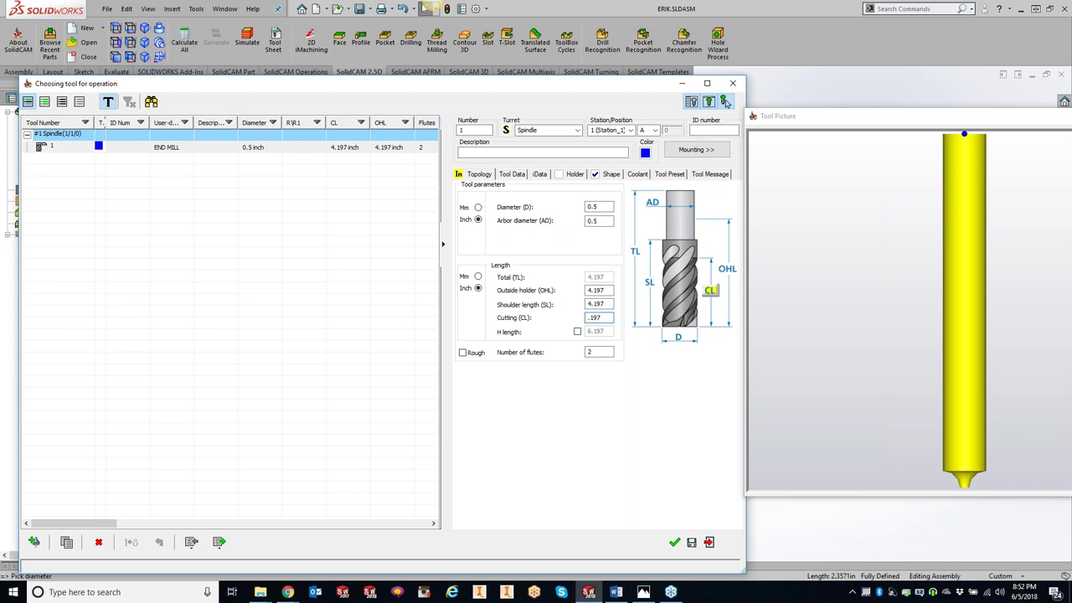
pyautogui.press('Tab')
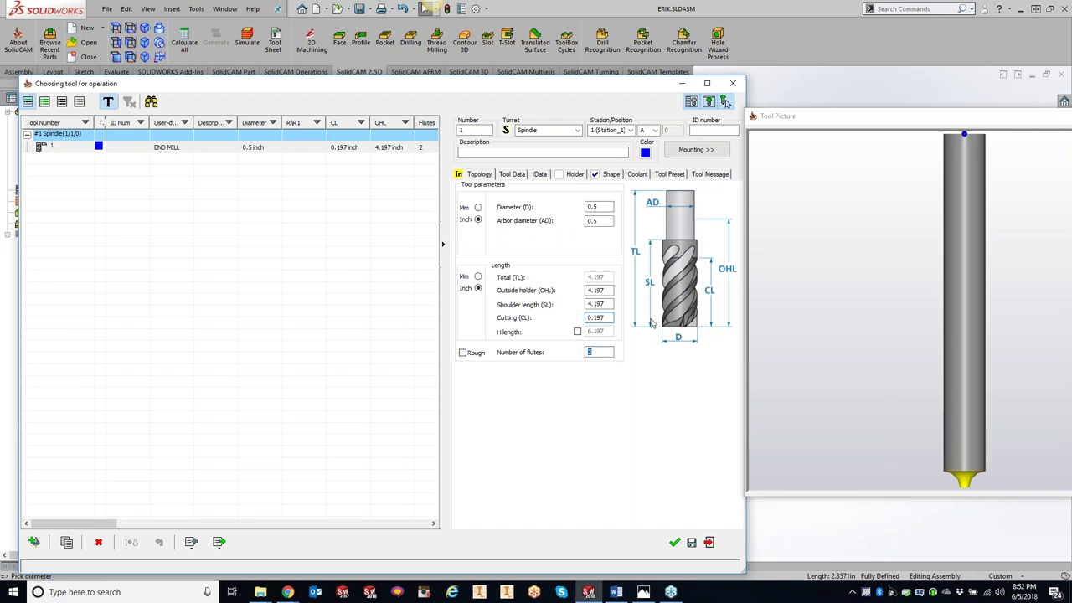
pyautogui.click(709, 542)
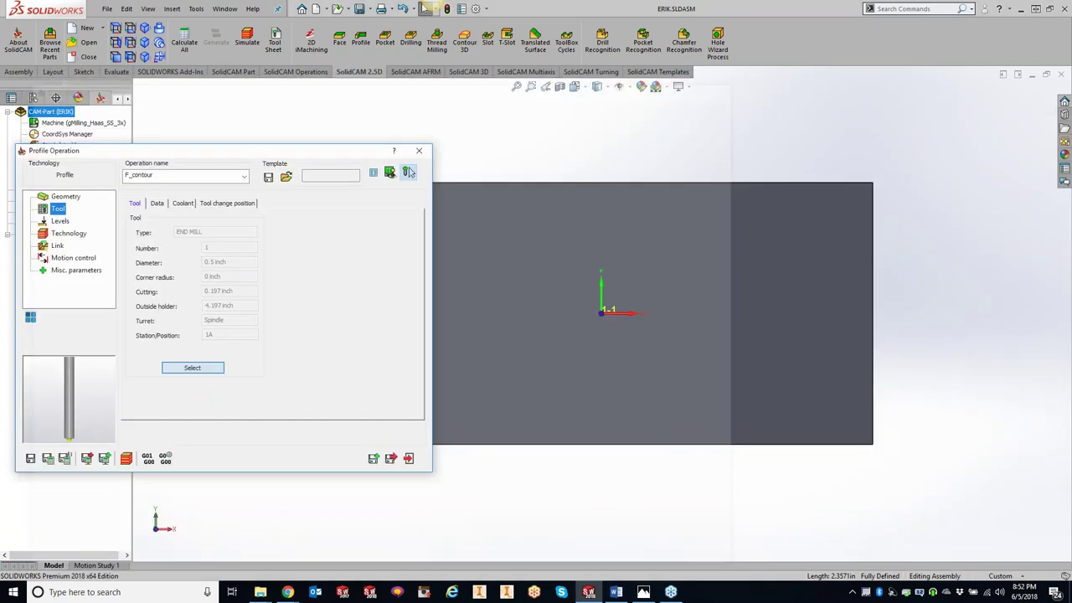
# - Enter 0.197 as F_contour's profile depth, calculate the toolpath, and open SolidVerify simulation
pyautogui.click(61, 221)
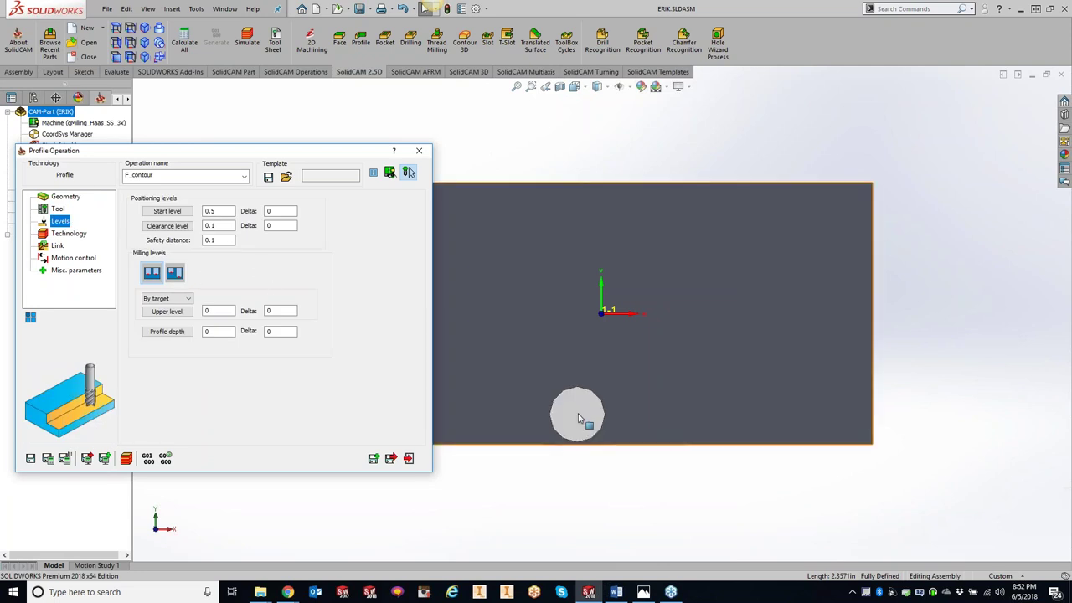
pyautogui.moveTo(580, 417); pyautogui.dragTo(615, 159, button='middle')
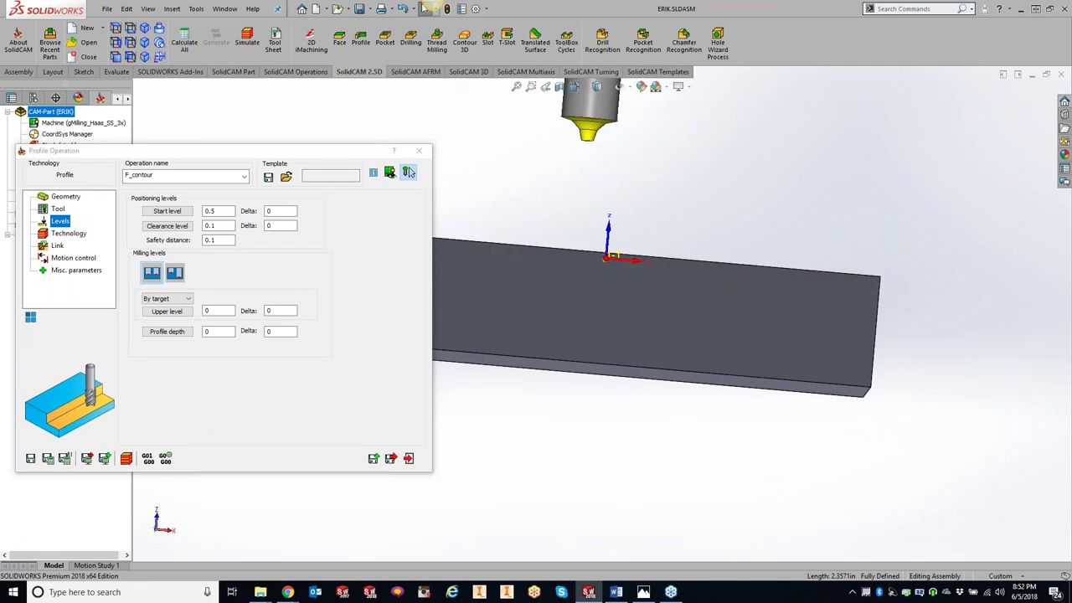
pyautogui.click(58, 211)
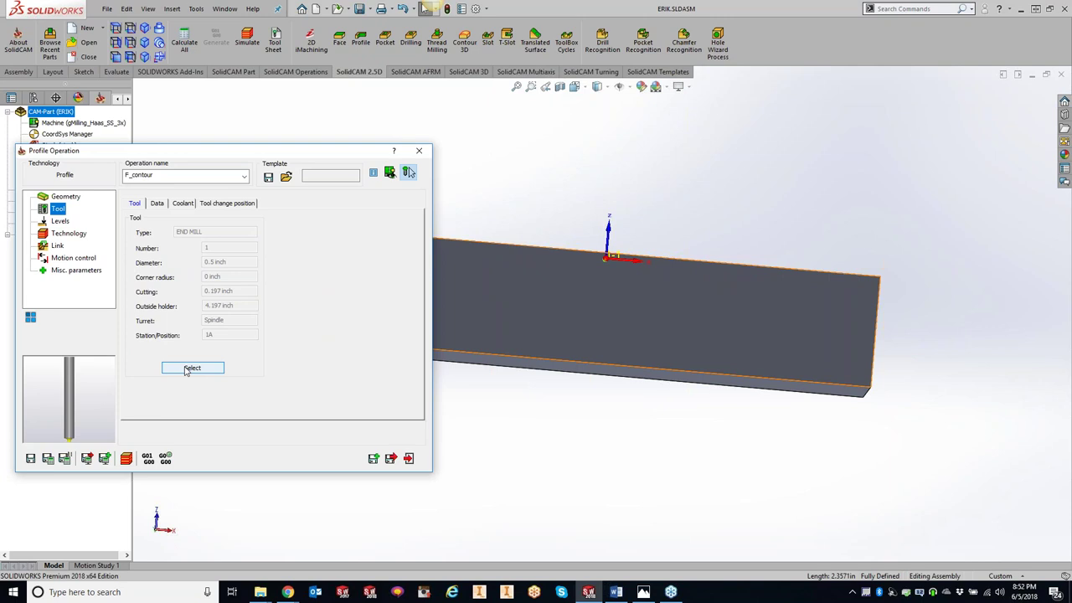
pyautogui.click(59, 222)
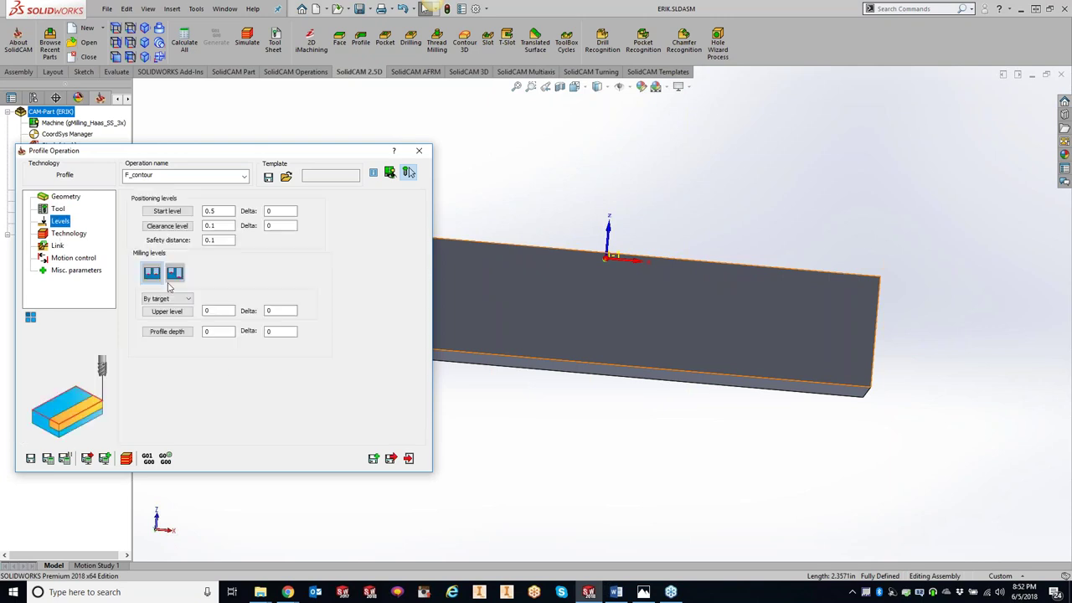
pyautogui.click(209, 331)
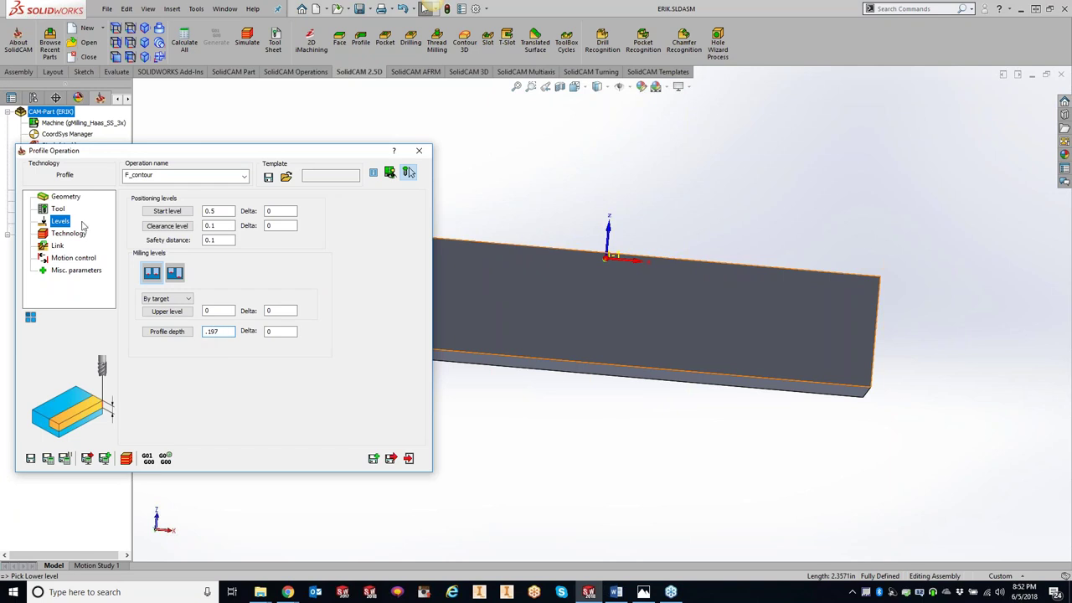
pyautogui.press('Return')
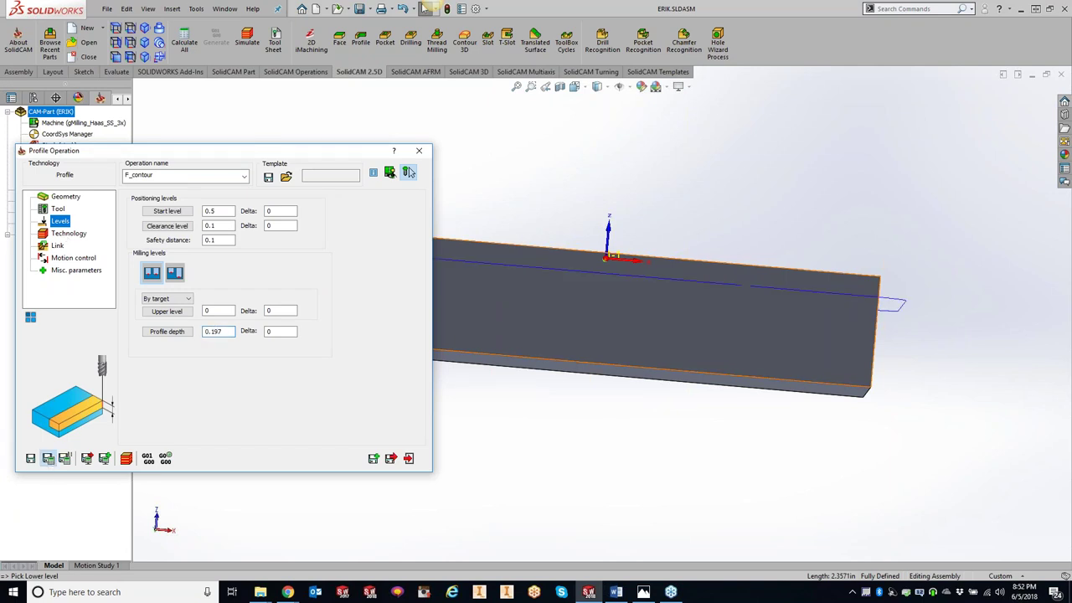
pyautogui.click(126, 459)
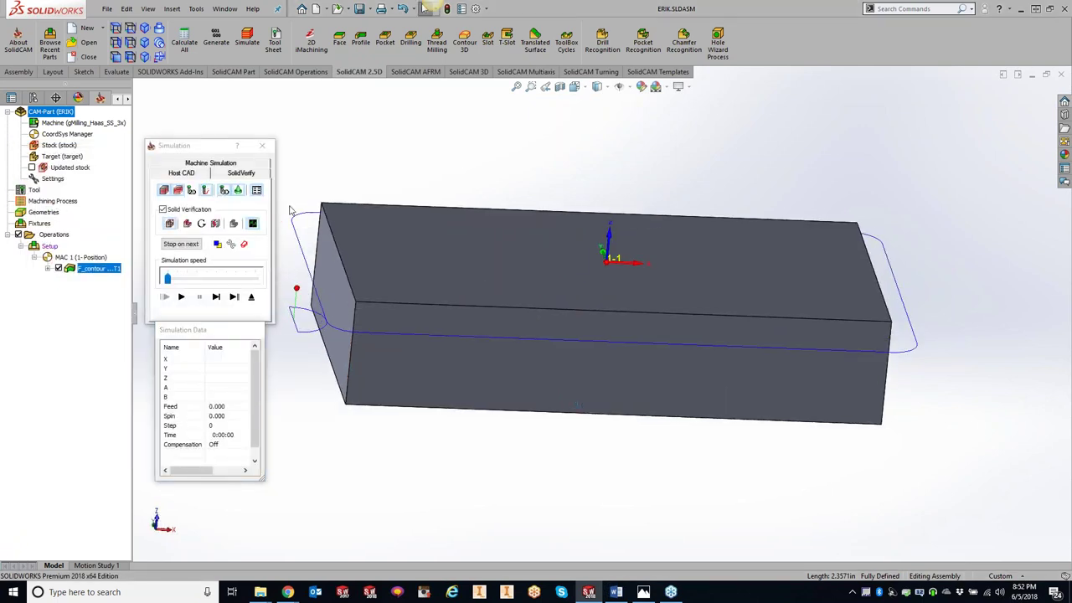
pyautogui.click(241, 173)
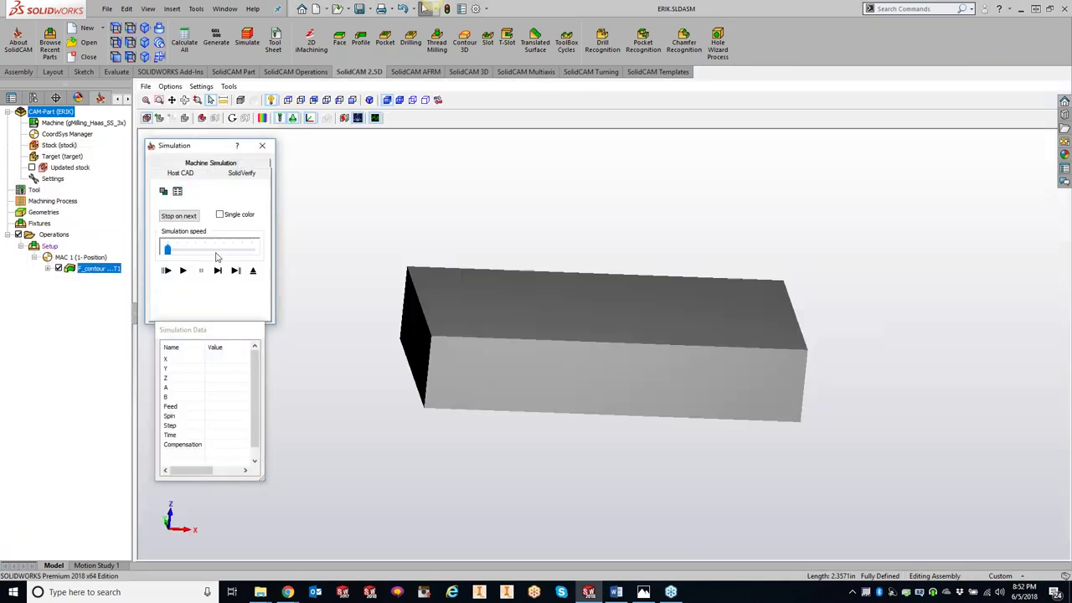
# - Step the SolidVerify simulation forward once, close it, and reopen tool 1's selection for editing
pyautogui.click(217, 270)
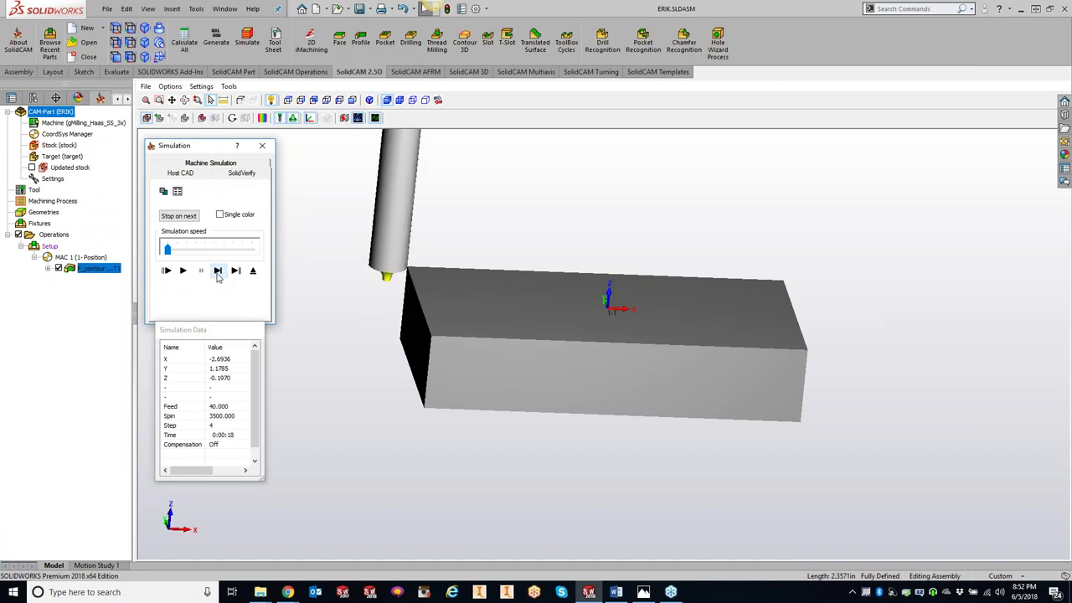
pyautogui.click(262, 145)
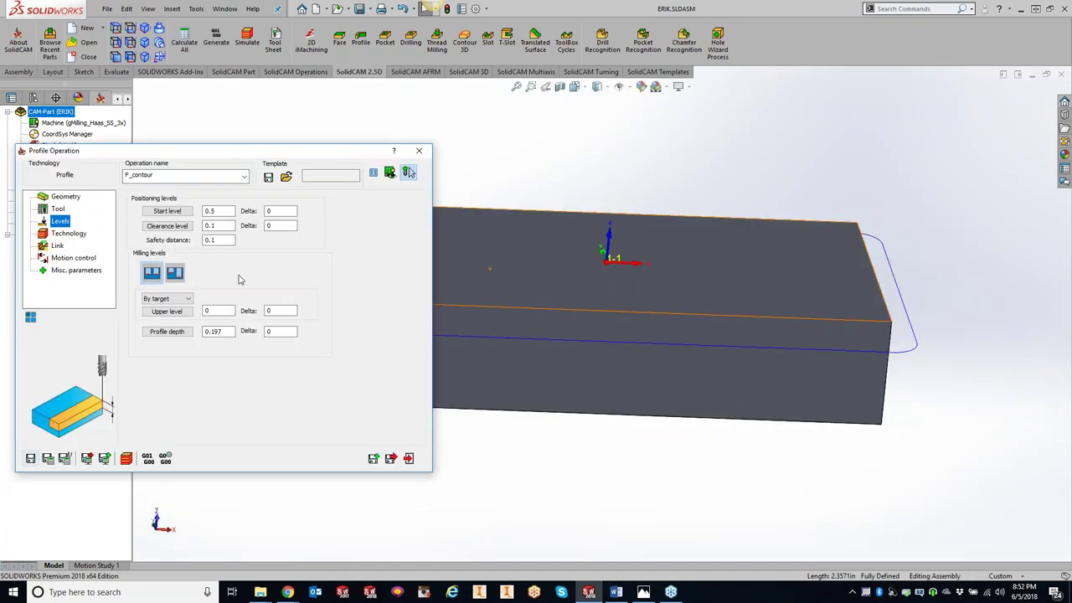
pyautogui.click(58, 208)
pyautogui.click(191, 363)
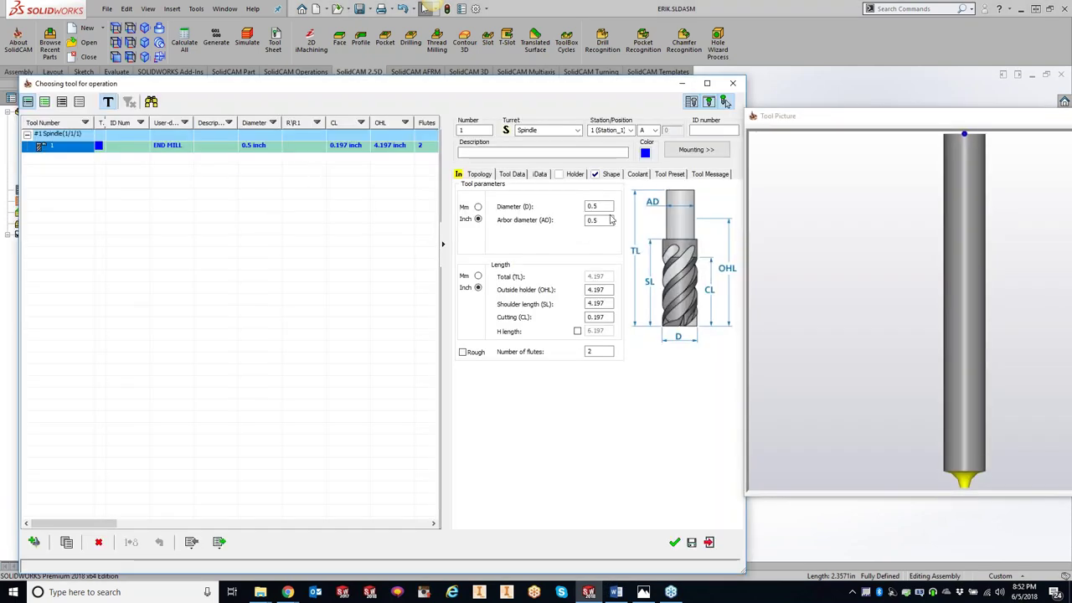
# - Review the Torus1 shape profile, change tool 1's diameter to 0.106, then recalculate and simulate
pyautogui.click(609, 174)
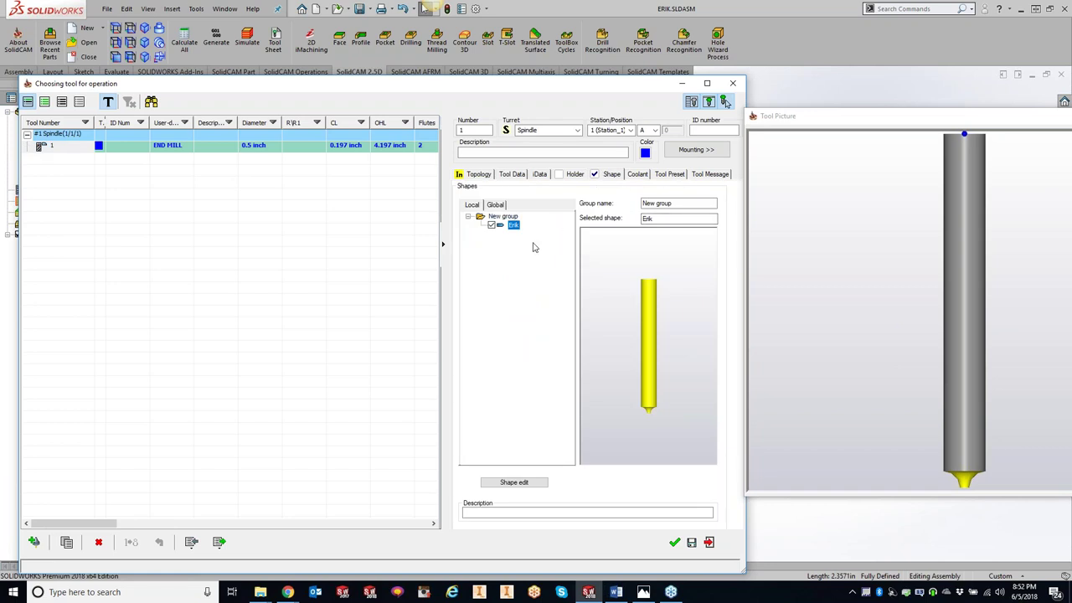
pyautogui.click(529, 483)
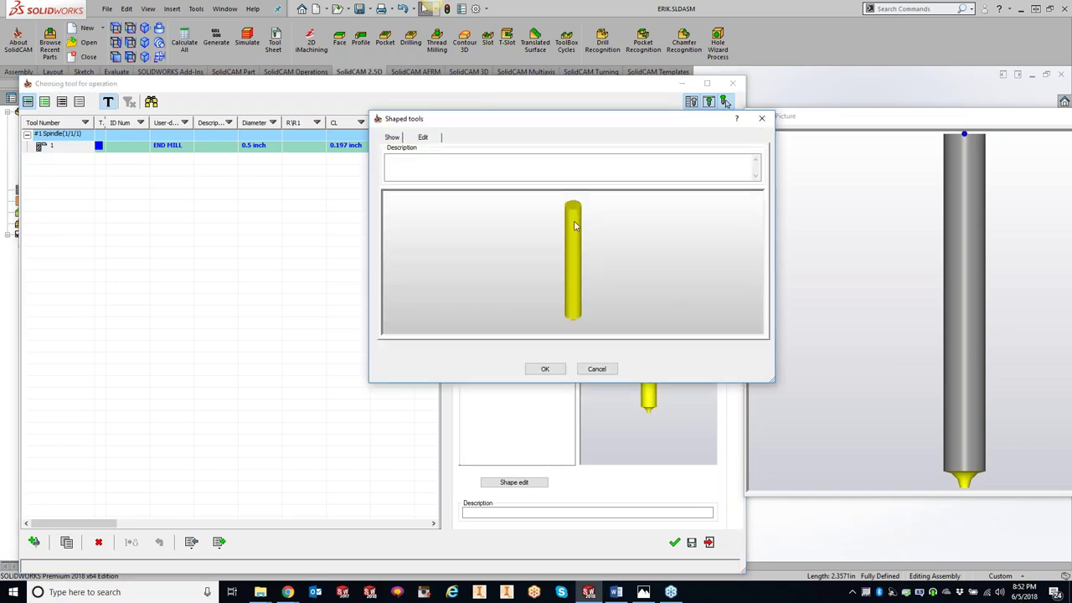
pyautogui.click(423, 137)
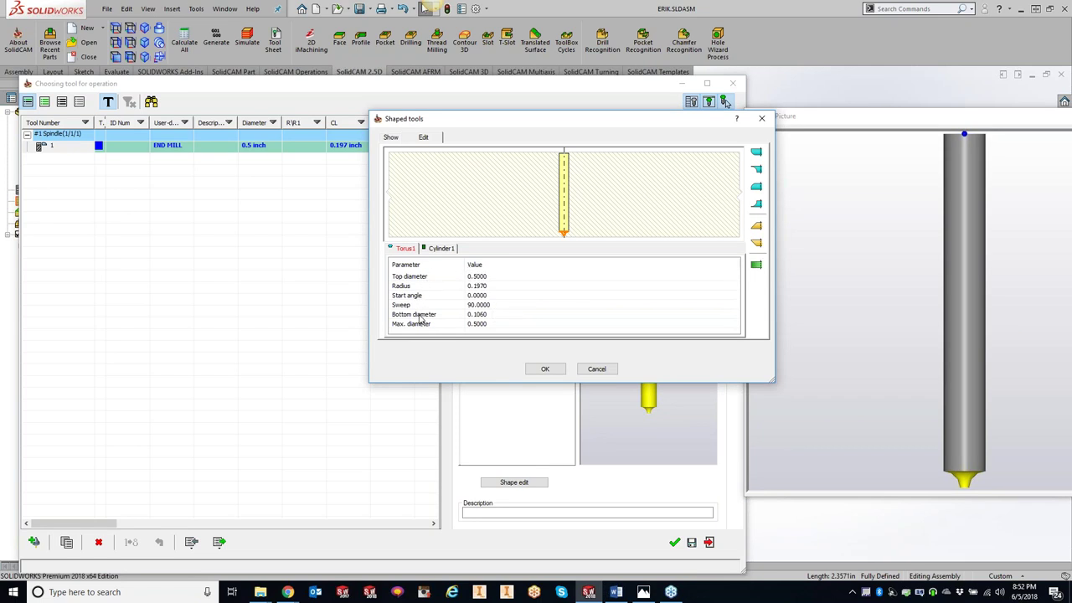
pyautogui.click(762, 119)
pyautogui.click(479, 174)
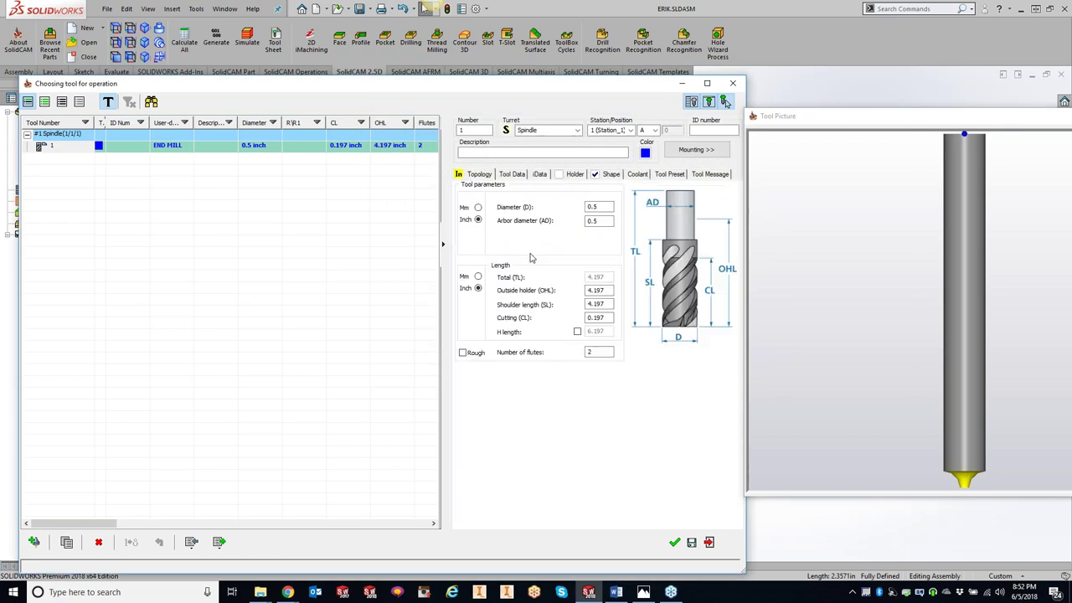
pyautogui.click(599, 207)
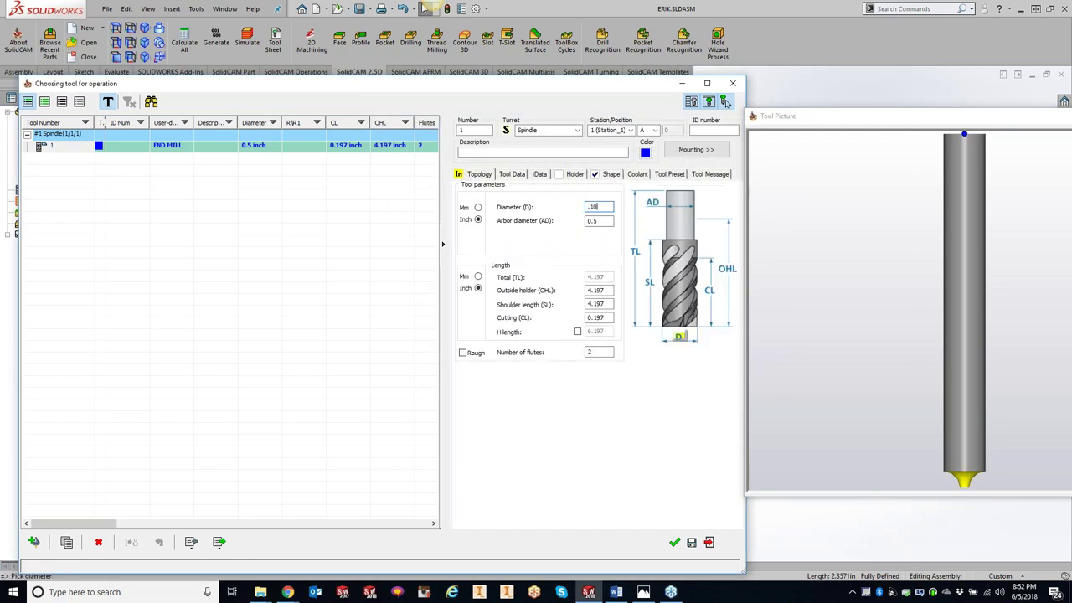
pyautogui.click(675, 542)
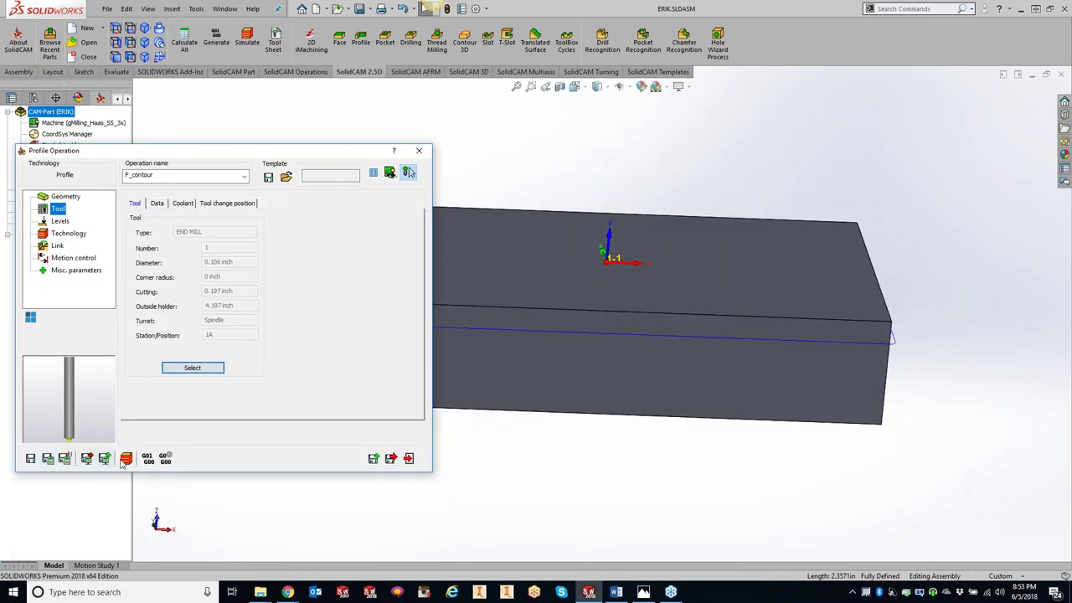
pyautogui.click(126, 459)
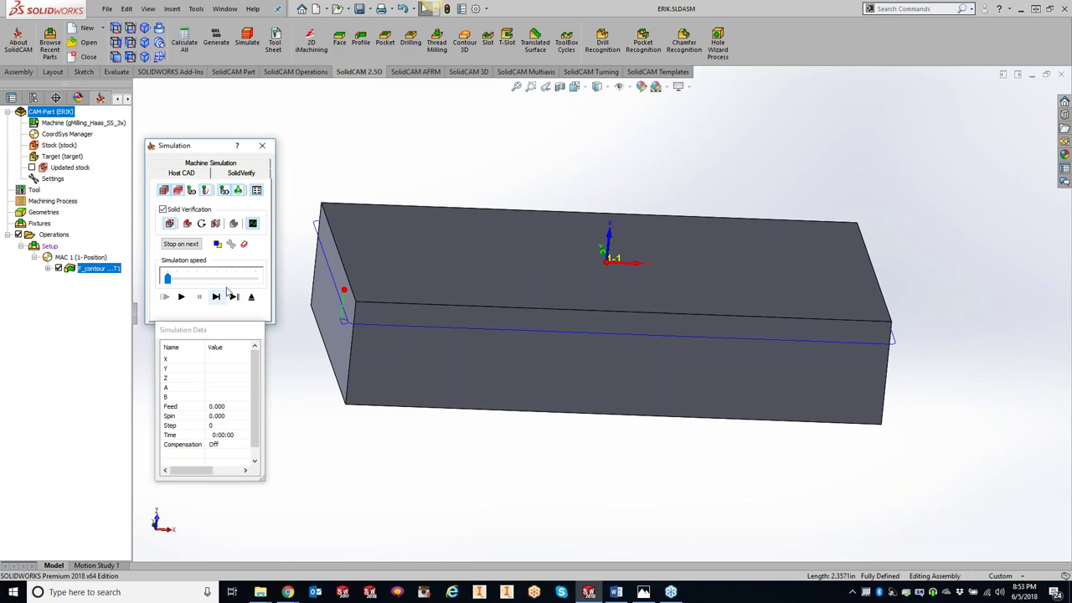
# - Step the SolidVerify simulation through the shaped tool's cut to the end of the block
pyautogui.click(247, 174)
pyautogui.click(218, 271)
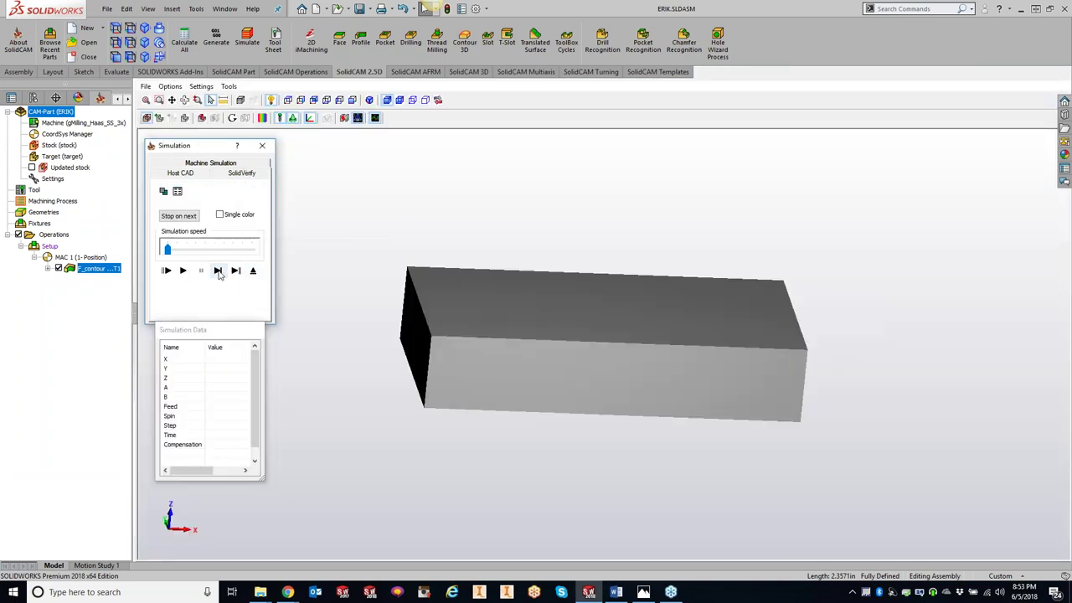
pyautogui.click(218, 270)
pyautogui.click(218, 270)
pyautogui.click(218, 271)
pyautogui.click(218, 270)
pyautogui.click(217, 270)
pyautogui.click(218, 271)
pyautogui.click(218, 270)
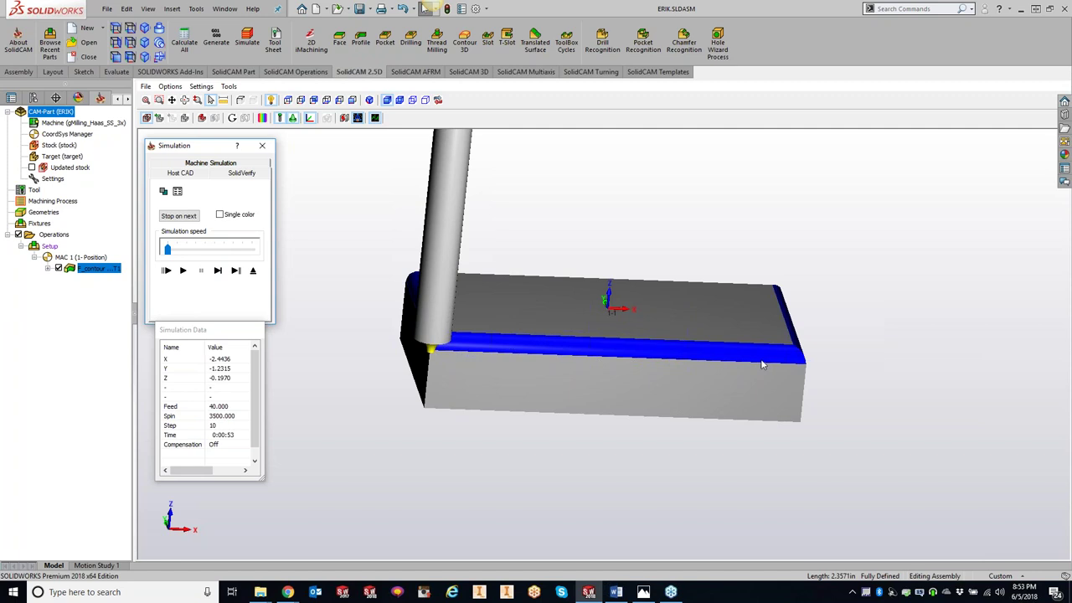
# - Inspect the machined top edge with a stock-deviation comparison and zoom, then close the simulation
pyautogui.moveTo(769, 360); pyautogui.dragTo(349, 344, button='middle')
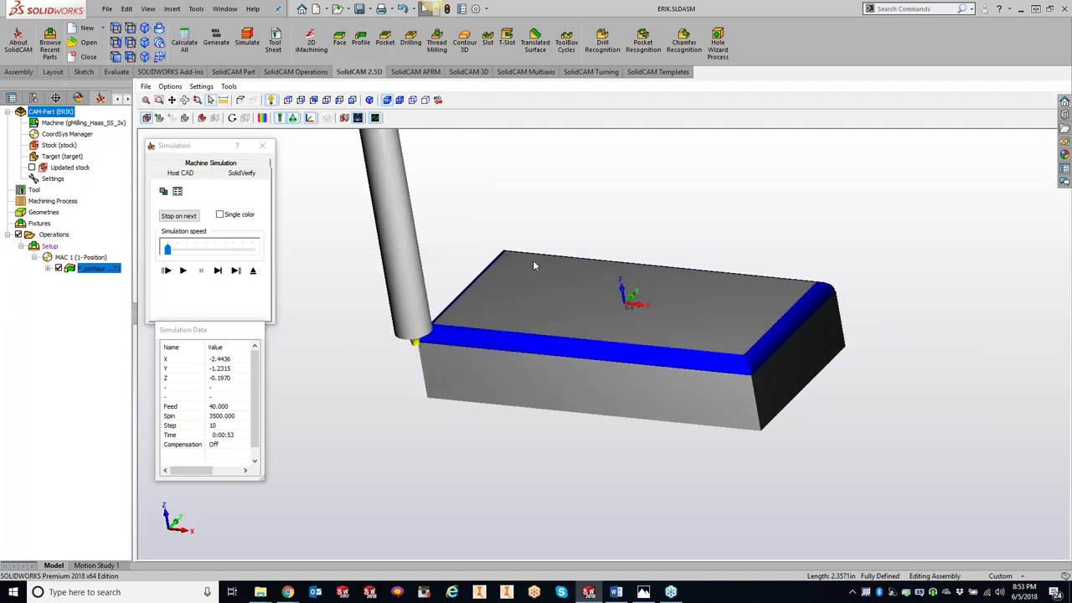
pyautogui.click(263, 118)
pyautogui.click(861, 121)
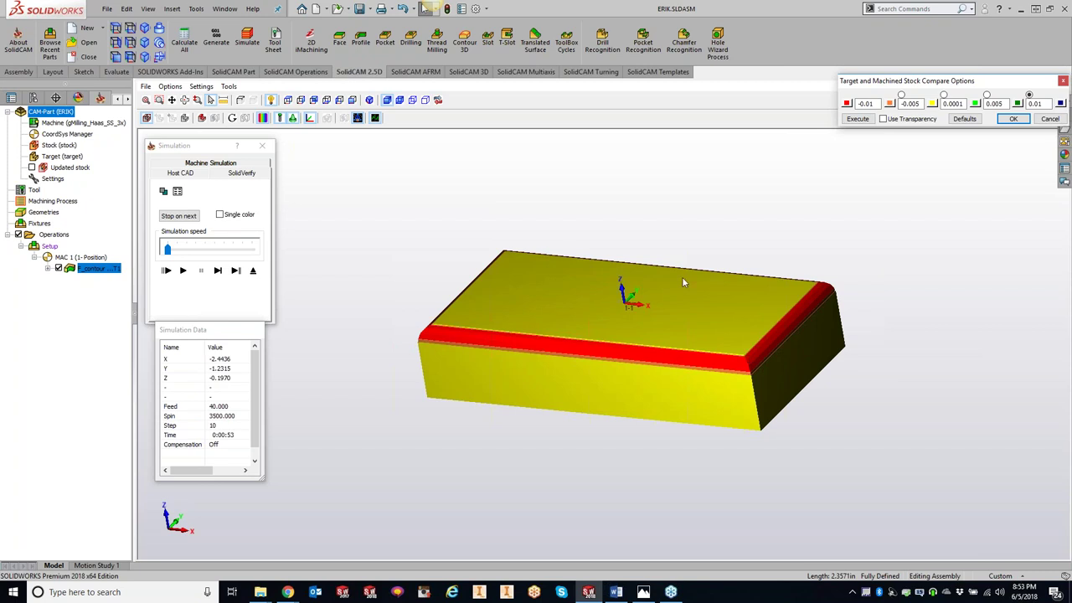
pyautogui.click(1013, 118)
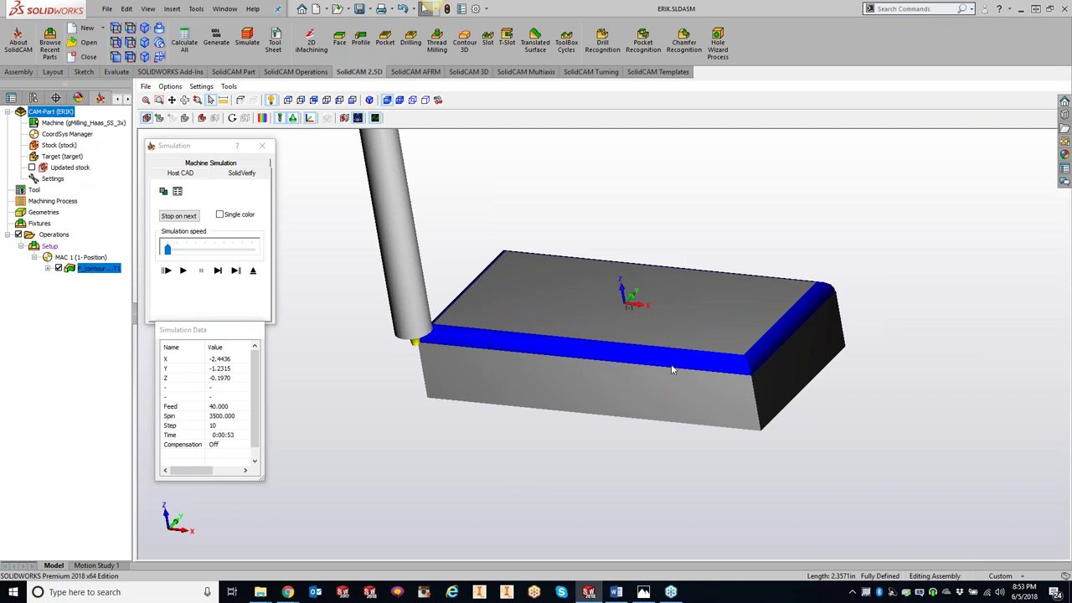
pyautogui.scroll(-4, 458, 356)
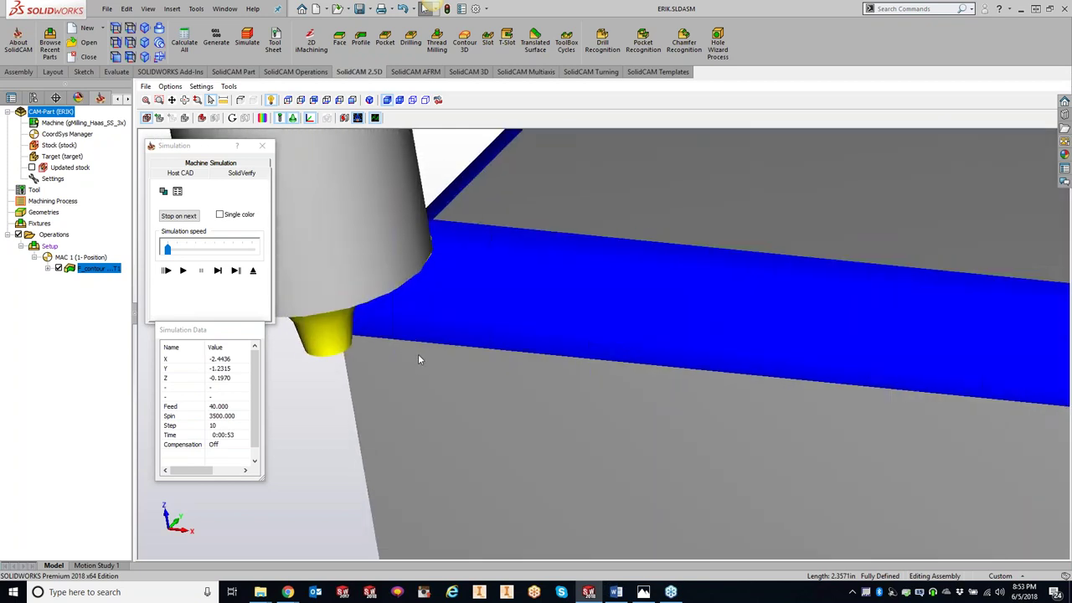
pyautogui.scroll(-3, 418, 354)
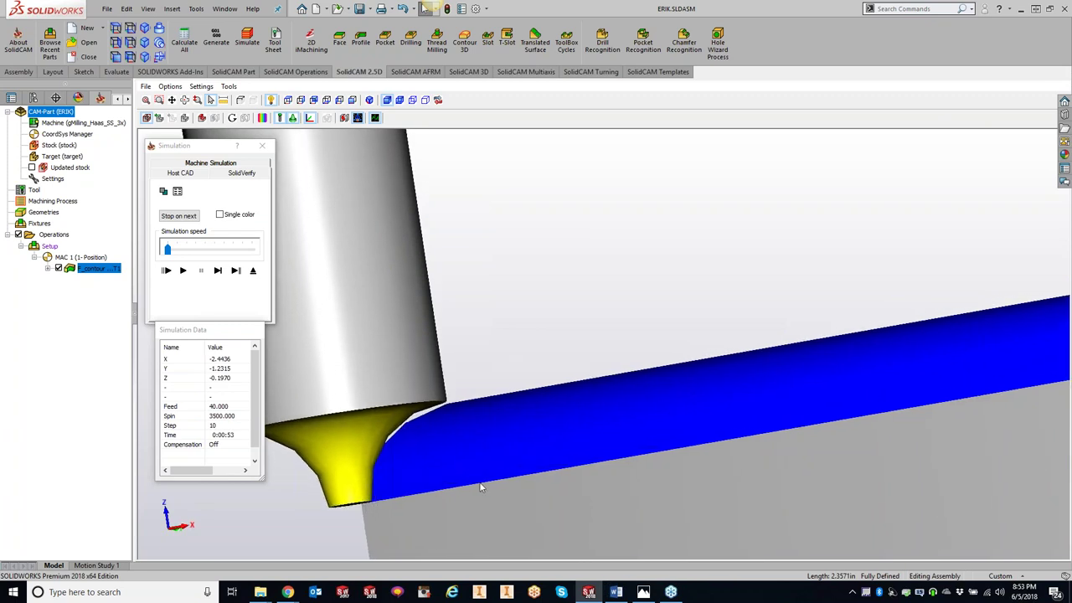
pyautogui.click(262, 145)
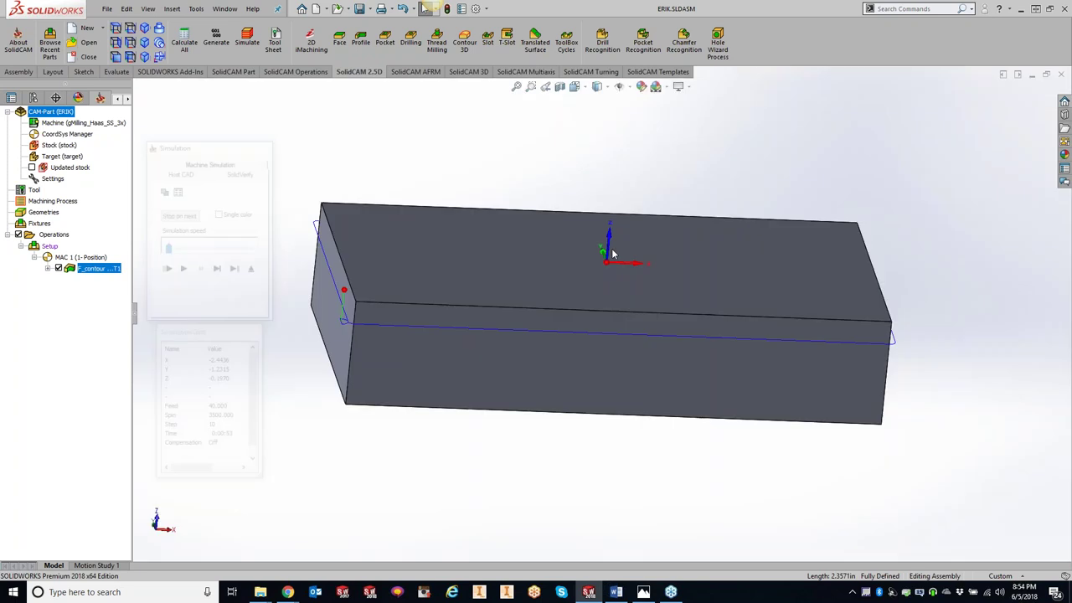
# - Set the profile geometry's chain offset to 0.01 and recalculate F_contour
pyautogui.click(67, 233)
pyautogui.click(226, 235)
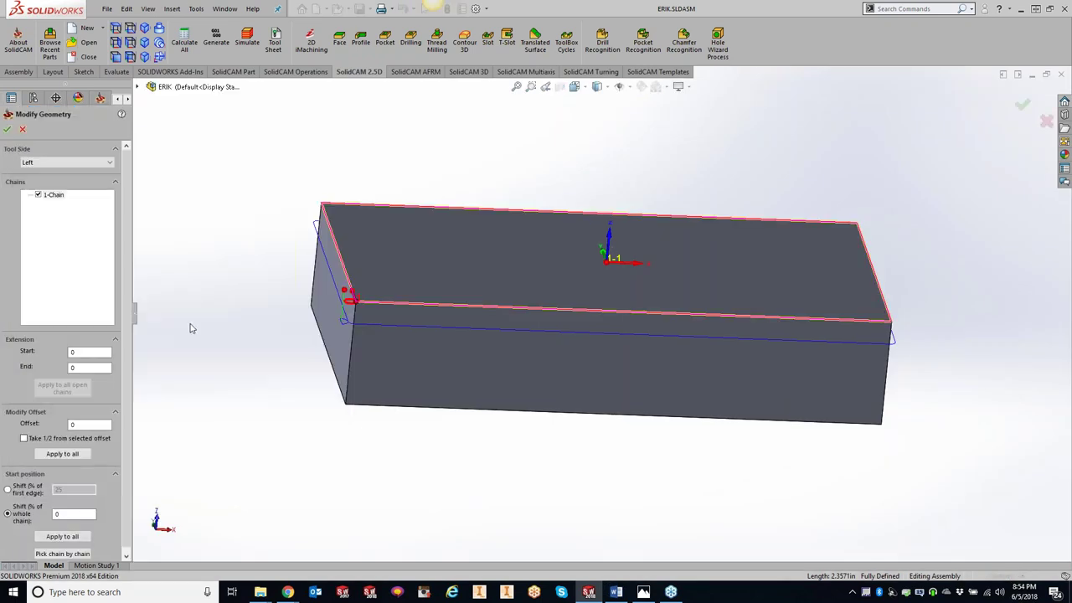
pyautogui.click(75, 424)
pyautogui.write('.01')
pyautogui.click(10, 130)
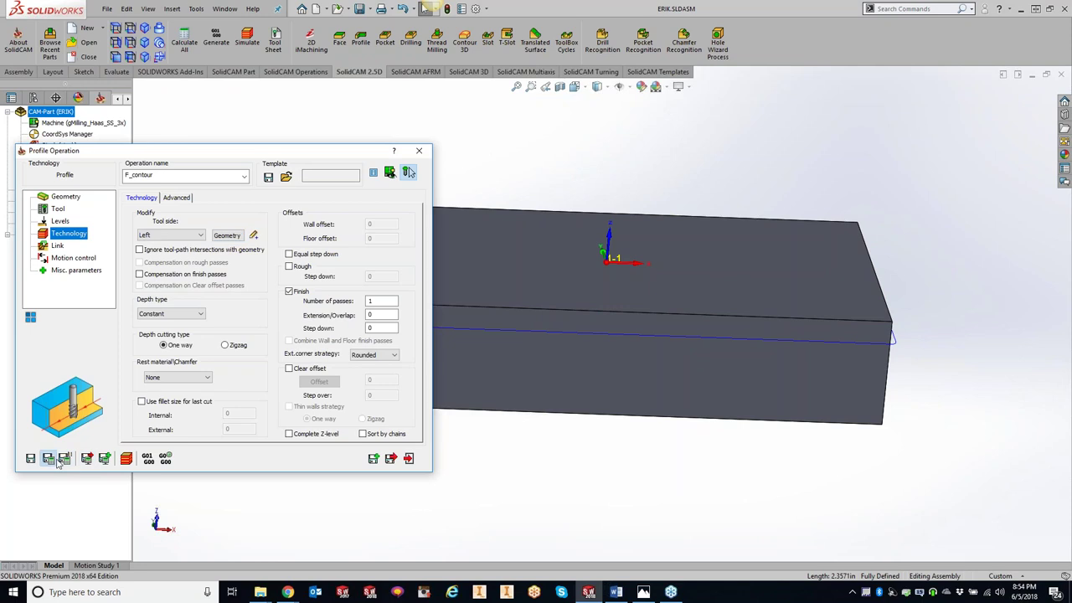
pyautogui.click(126, 458)
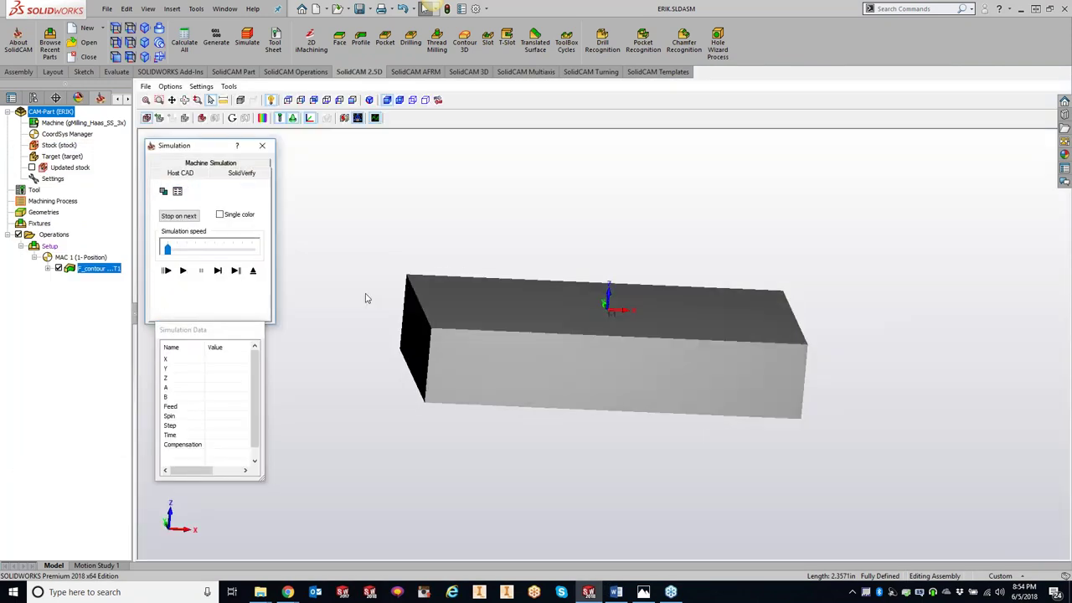
# - Play and step the SolidVerify simulation, viewing the tool tip from low angles, then close it
pyautogui.click(183, 271)
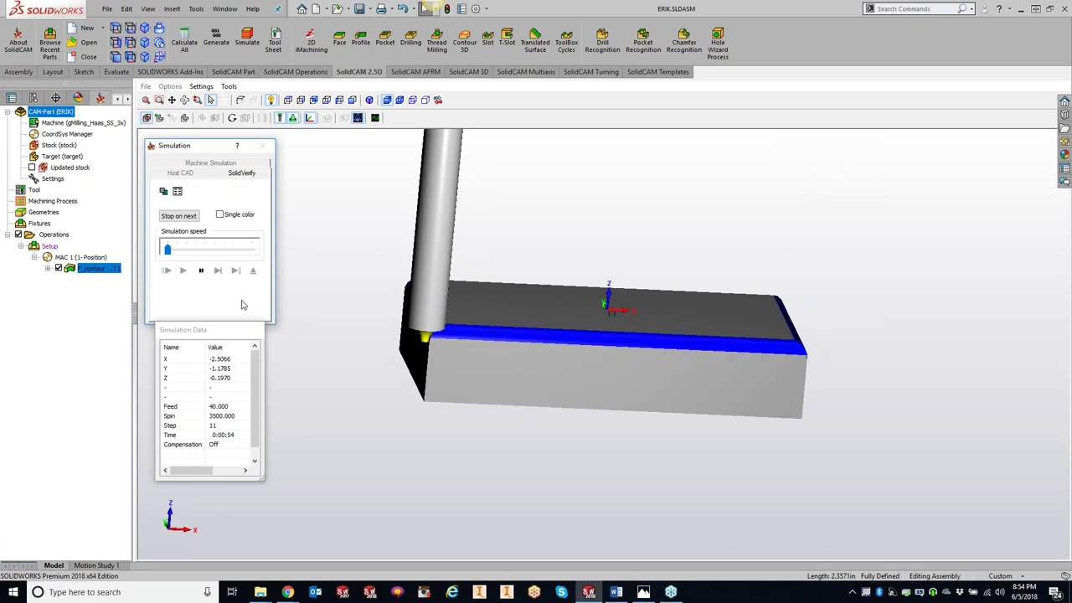
pyautogui.click(217, 271)
pyautogui.click(218, 270)
pyautogui.click(218, 270)
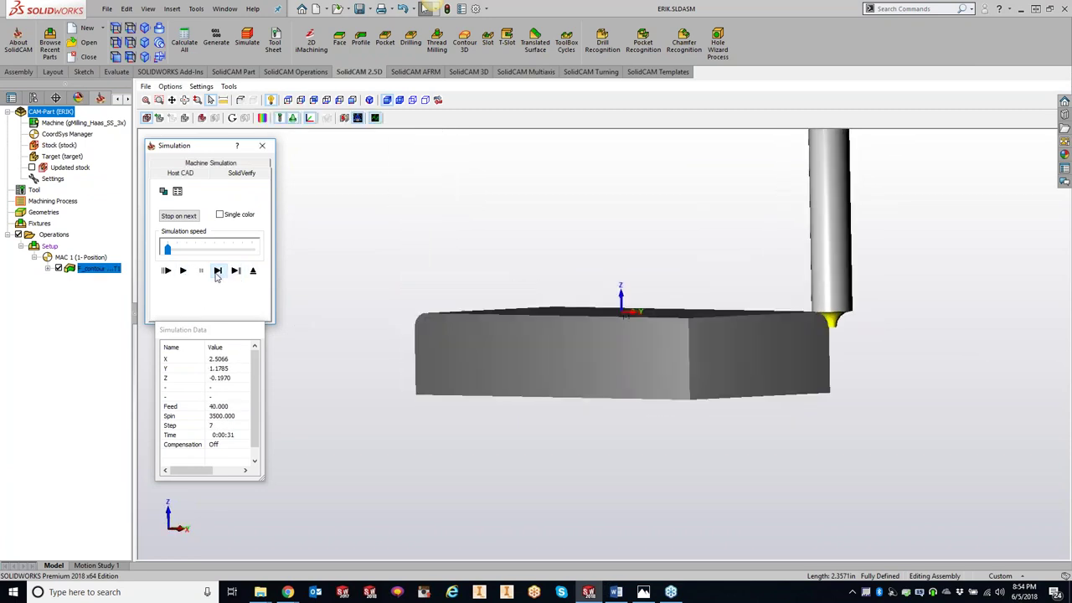
pyautogui.scroll(-5, 501, 320)
pyautogui.scroll(3, 585, 284)
pyautogui.moveTo(585, 284); pyautogui.dragTo(834, 320, button='middle')
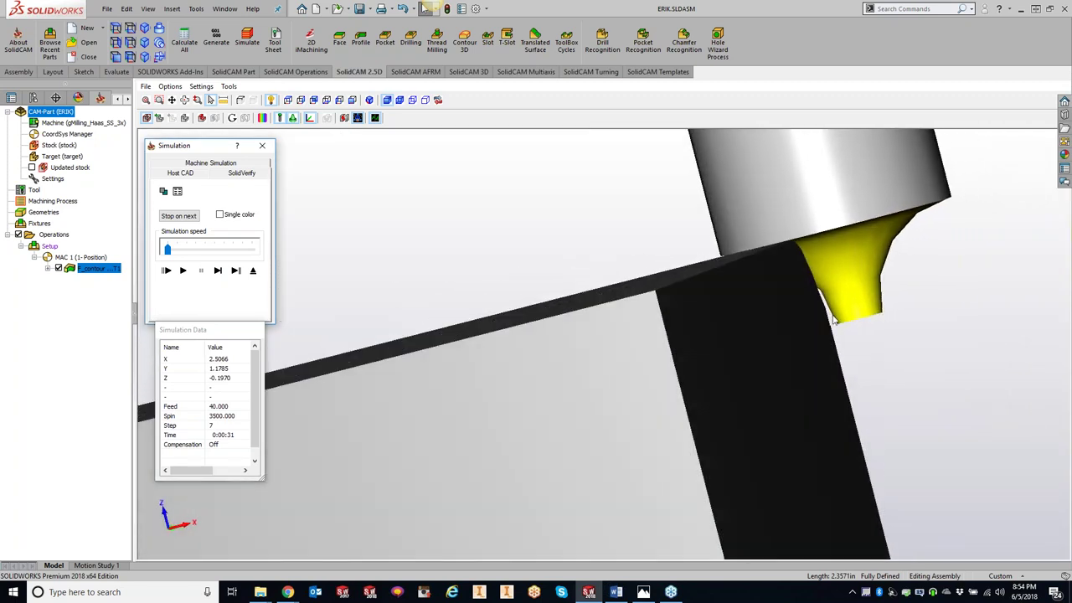
pyautogui.click(218, 270)
pyautogui.moveTo(285, 295); pyautogui.dragTo(857, 442, button='middle')
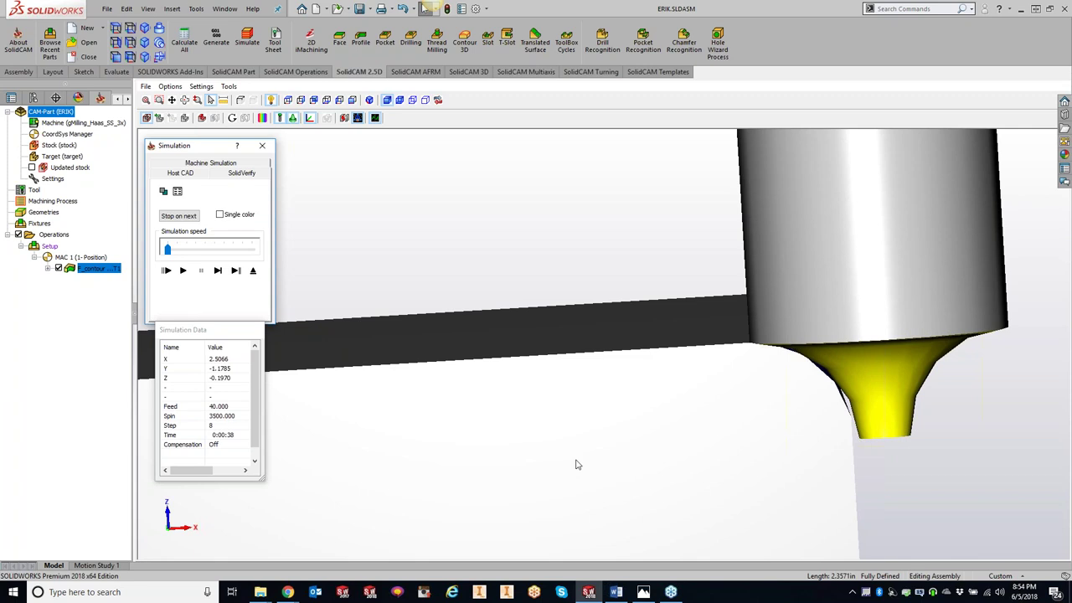
pyautogui.click(262, 146)
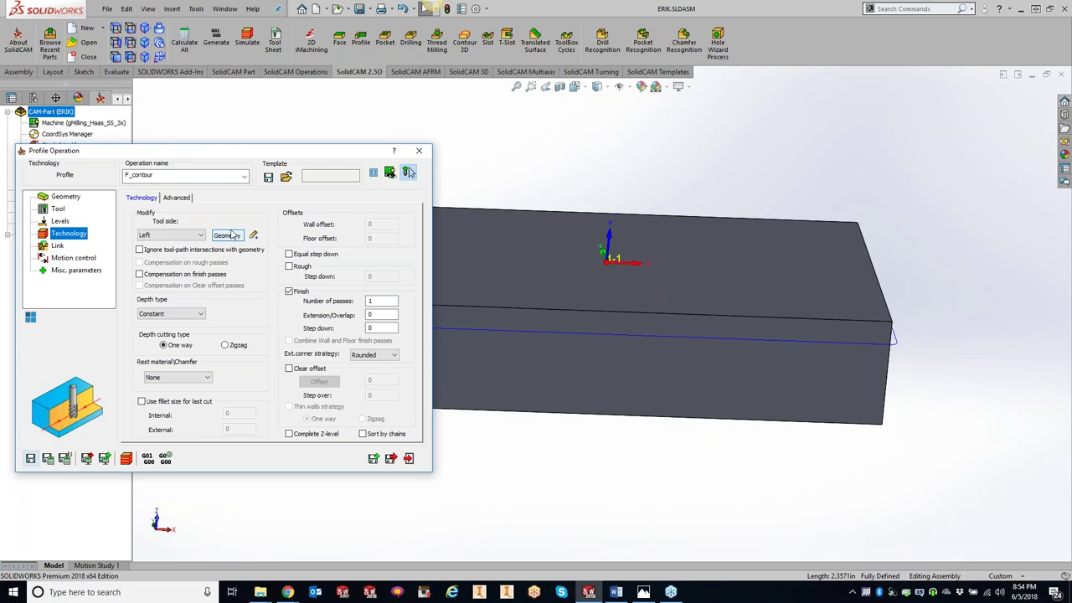
# - Reopen the profile geometry, verify the chain offset is still 0.01, and confirm
pyautogui.click(228, 236)
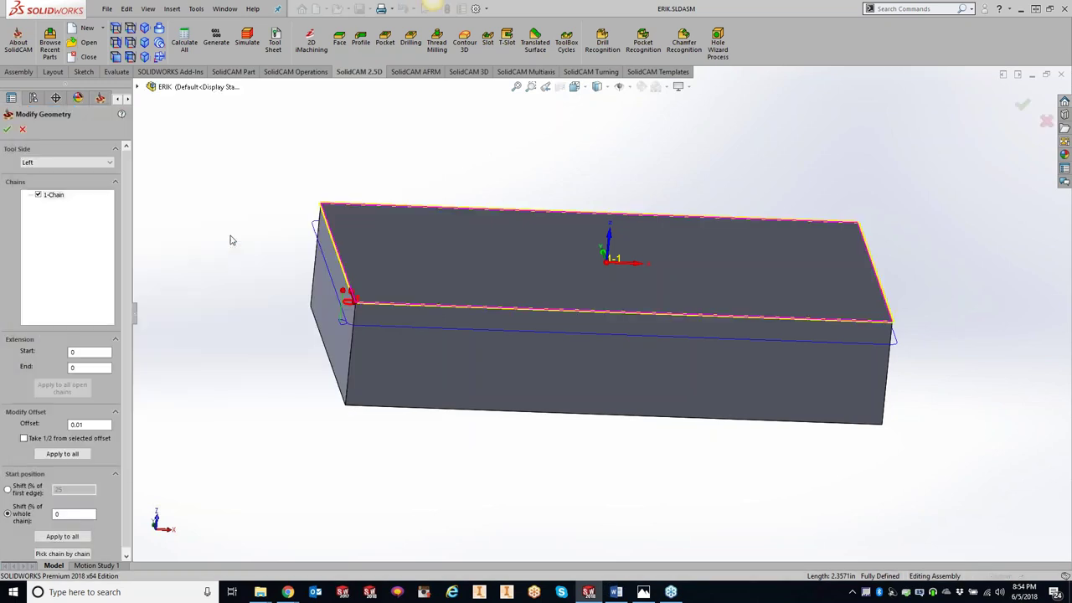
pyautogui.click(92, 425)
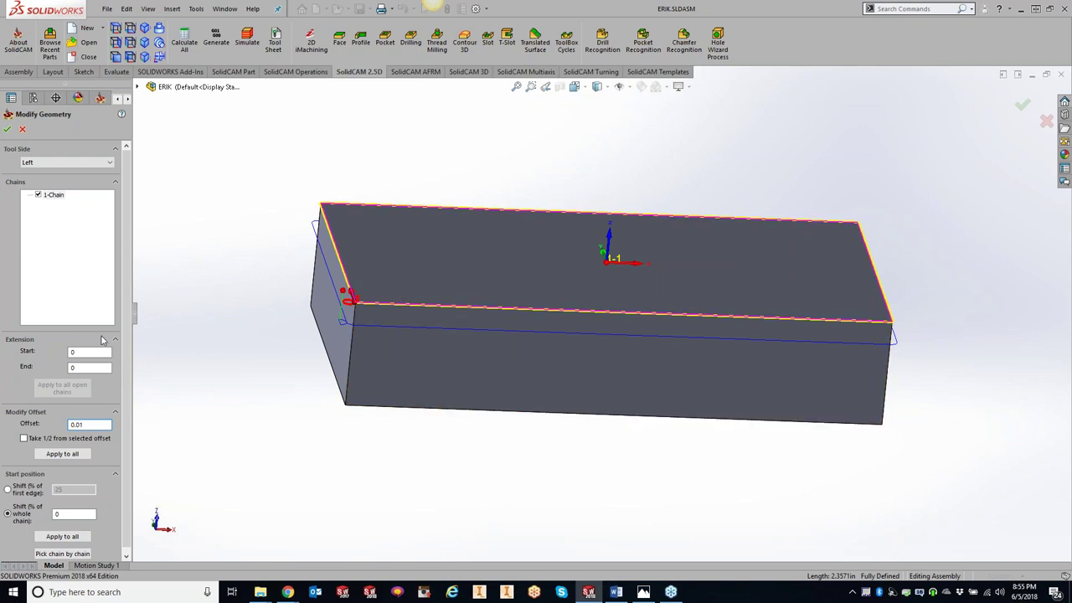
pyautogui.click(8, 130)
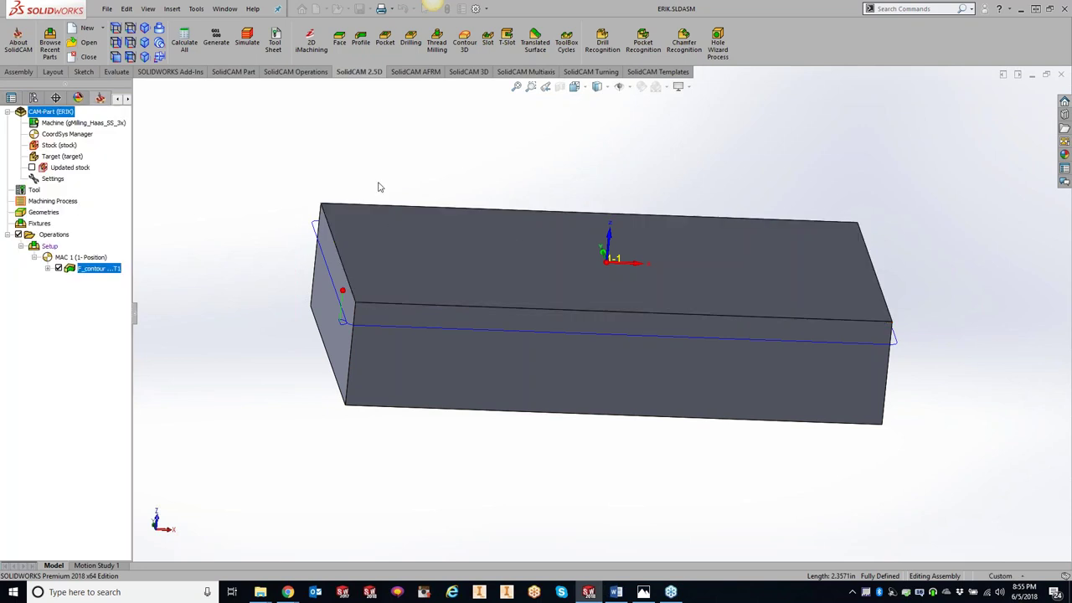
# - Enter -.005 as the profile depth delta, then recalculate and open the simulation
pyautogui.click(59, 221)
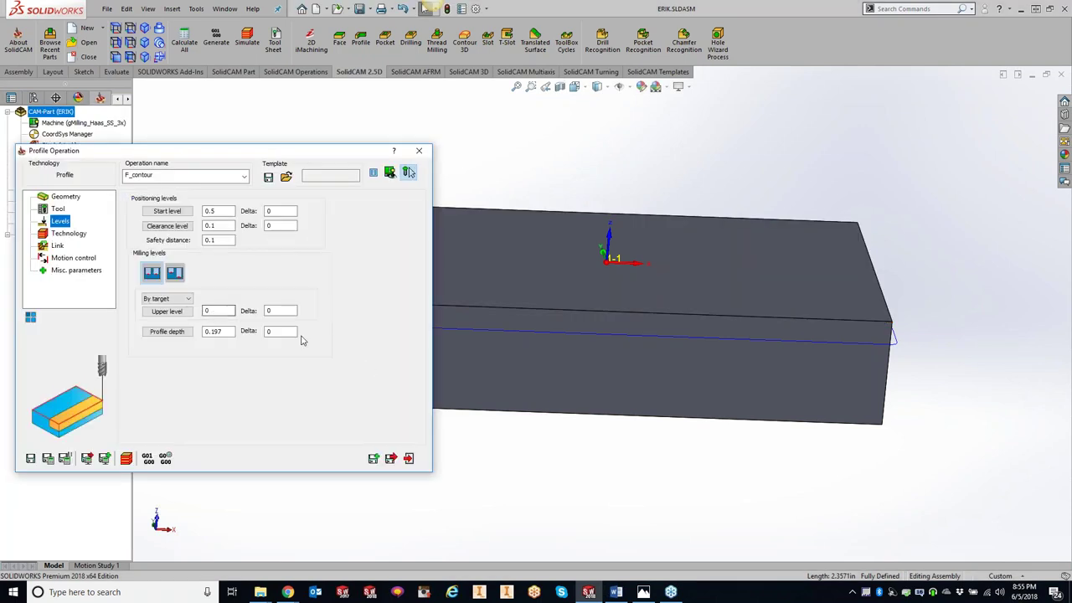
pyautogui.write('-.005')
pyautogui.press('Tab')
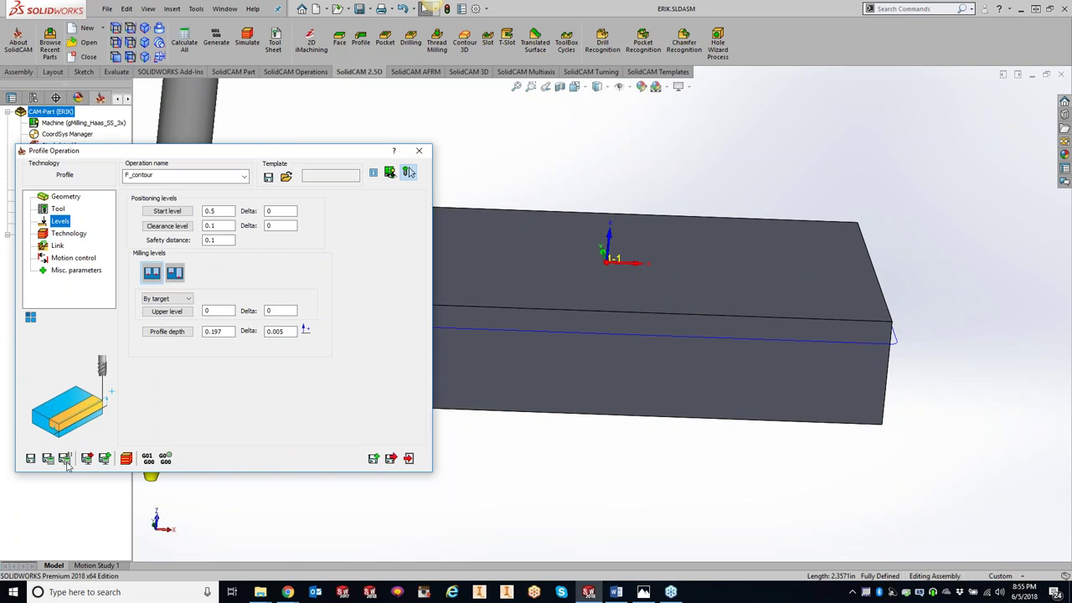
pyautogui.click(126, 458)
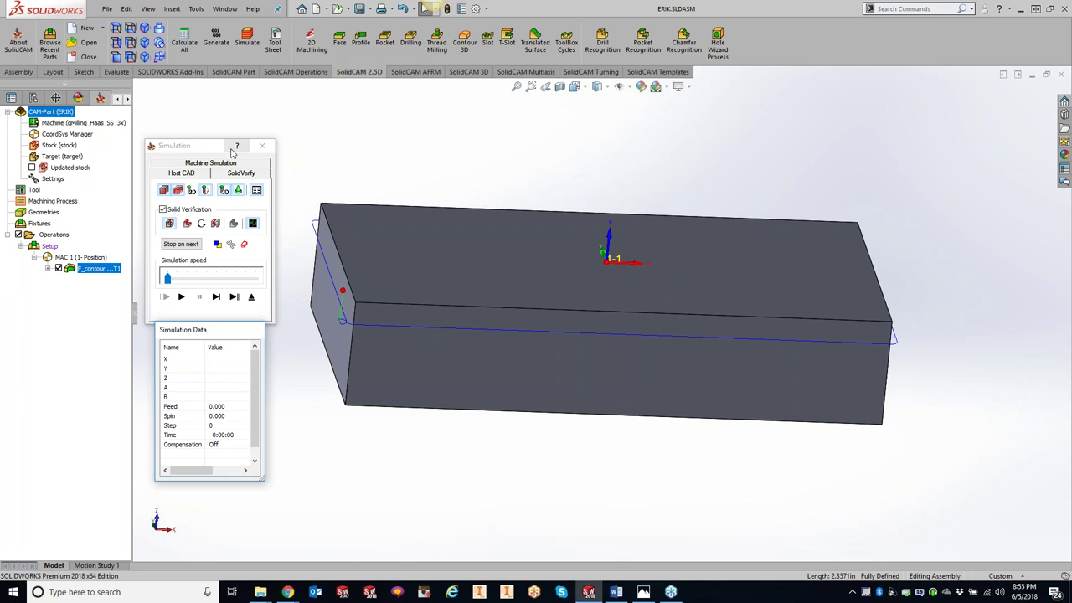
# - Play the recalculated F_contour cut in SolidVerify, rotating the solid to inspect it, then close
pyautogui.click(242, 173)
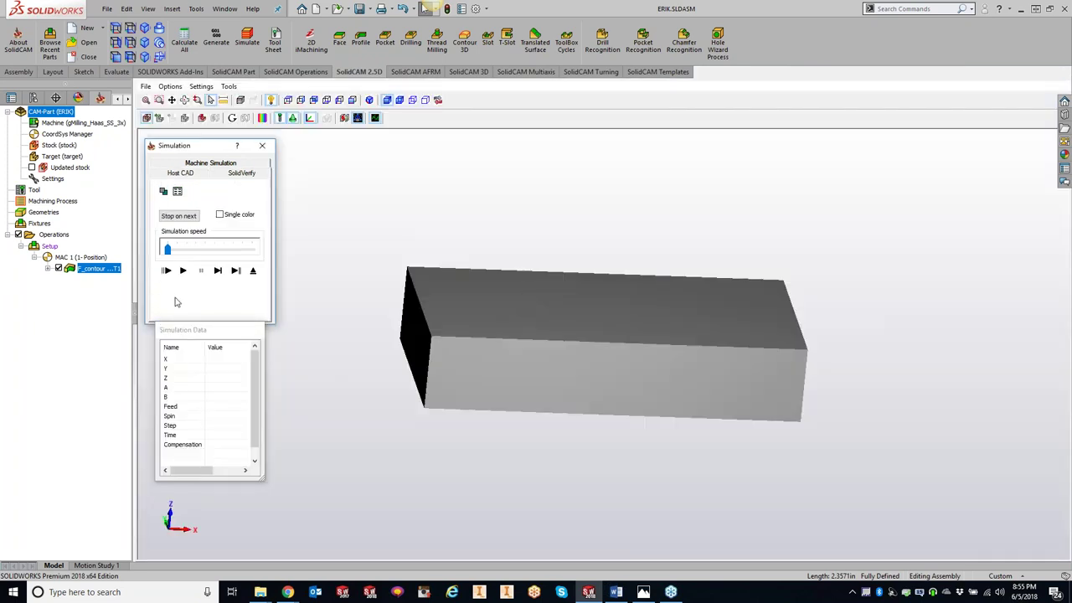
pyautogui.click(182, 270)
pyautogui.moveTo(576, 366); pyautogui.dragTo(433, 316)
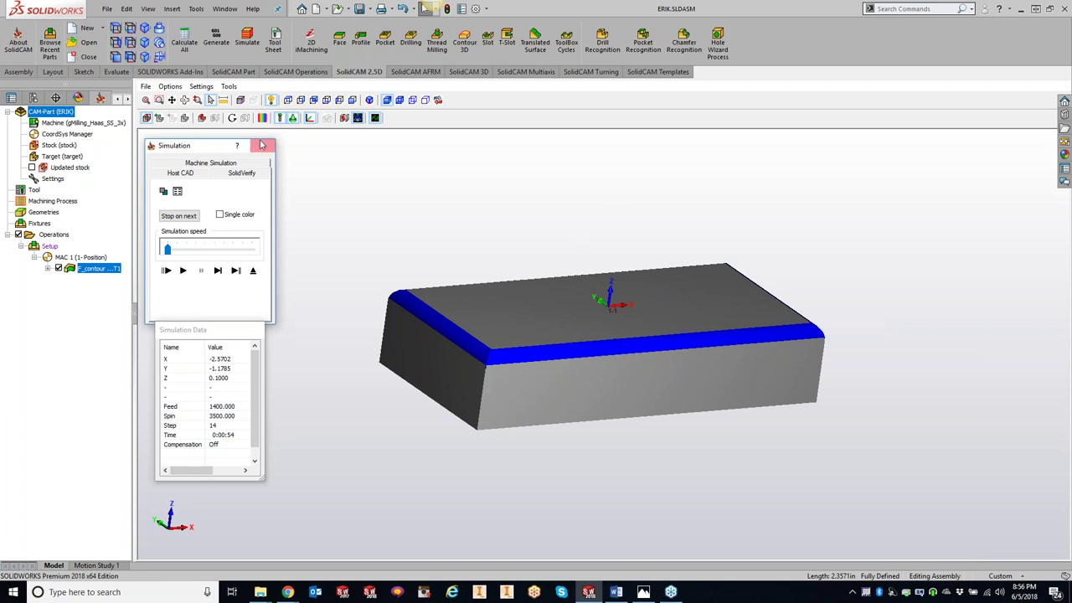
pyautogui.click(262, 146)
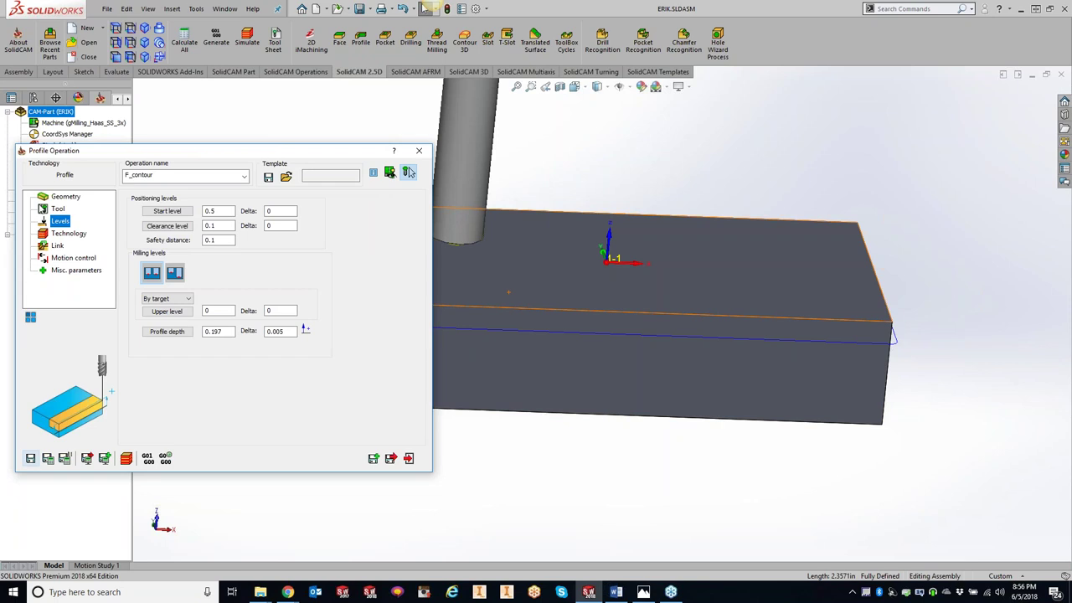
# - In the Erik shape editor, set the Torus1 top diameter to 1
pyautogui.click(60, 210)
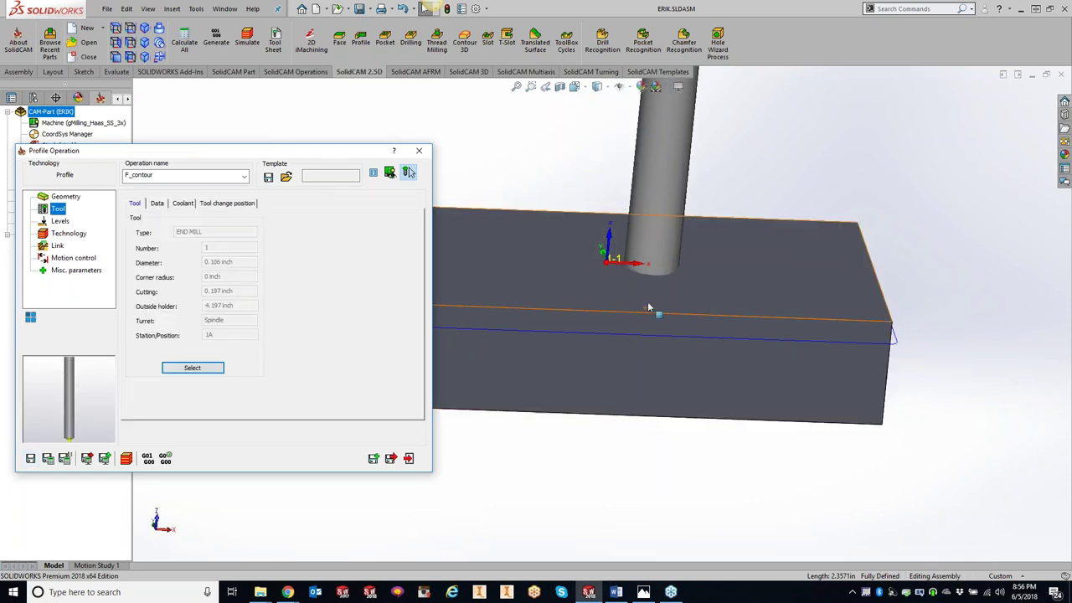
pyautogui.click(409, 458)
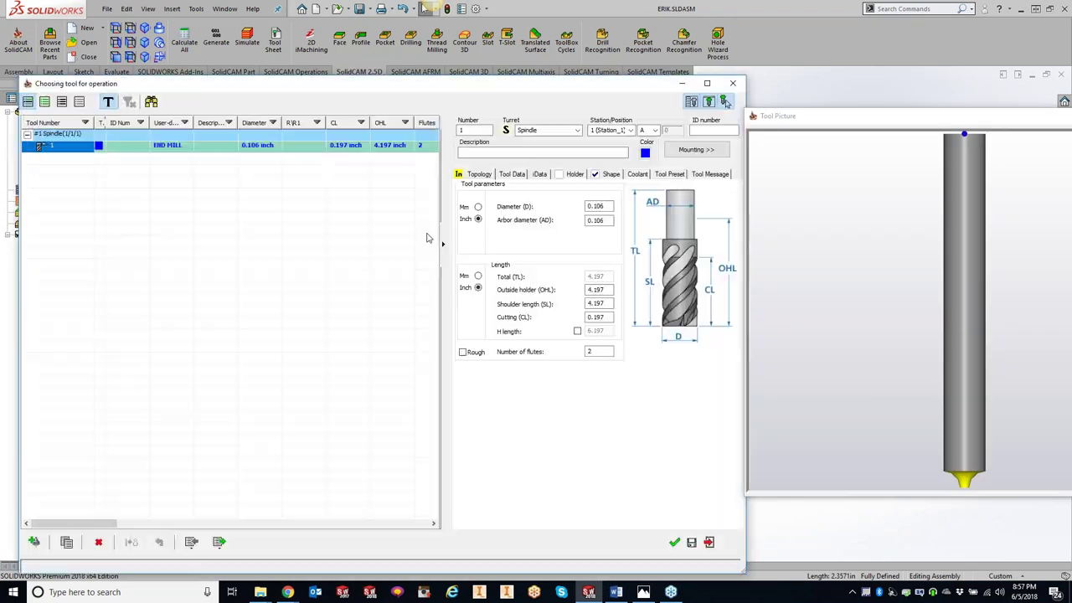
pyautogui.click(604, 176)
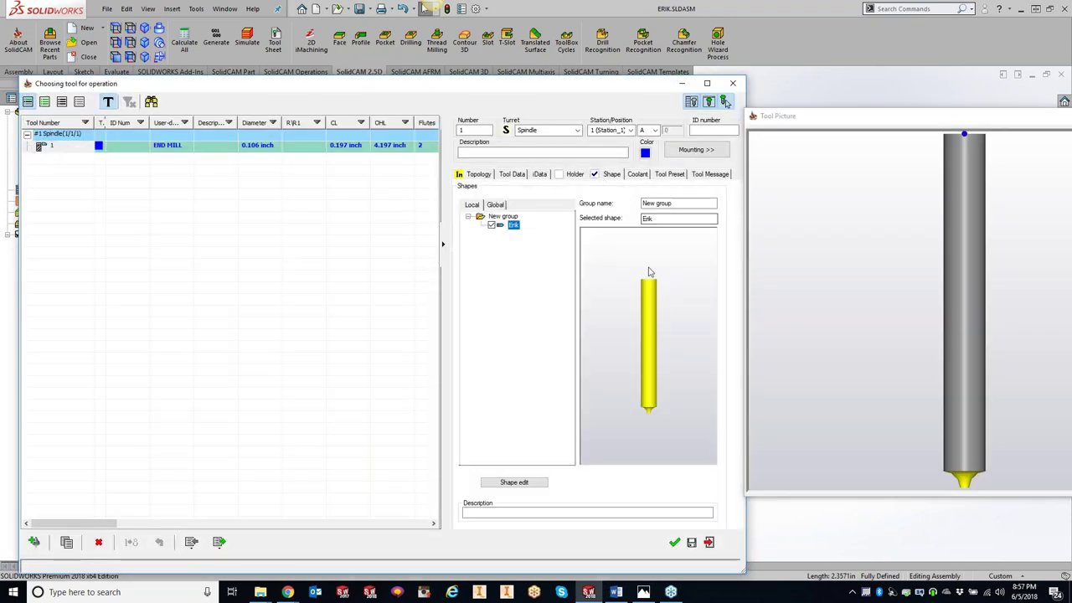
pyautogui.click(531, 486)
pyautogui.click(423, 136)
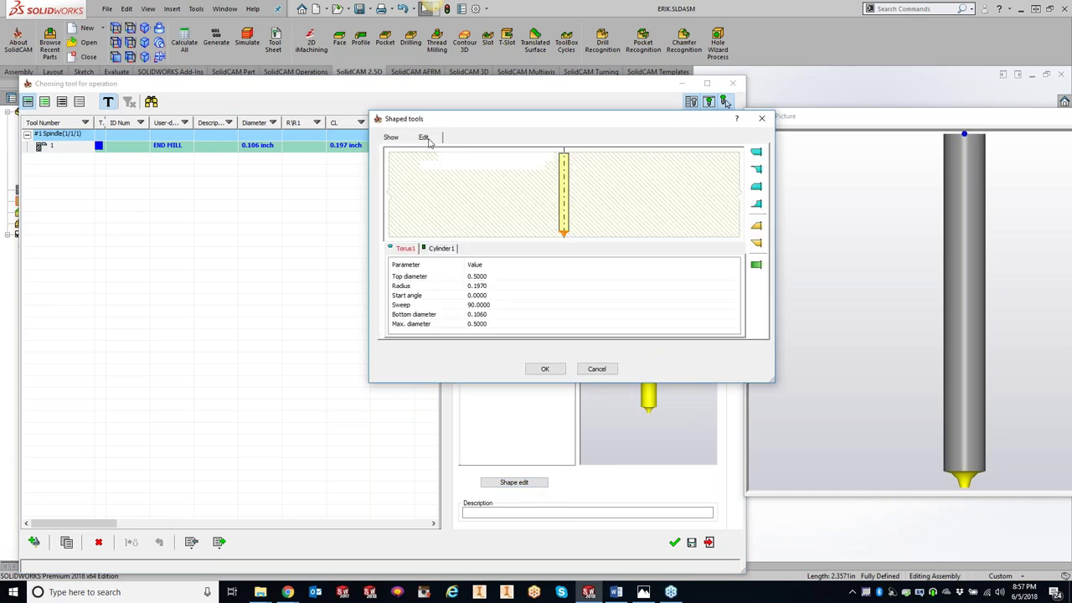
pyautogui.click(442, 274)
pyautogui.write('1.')
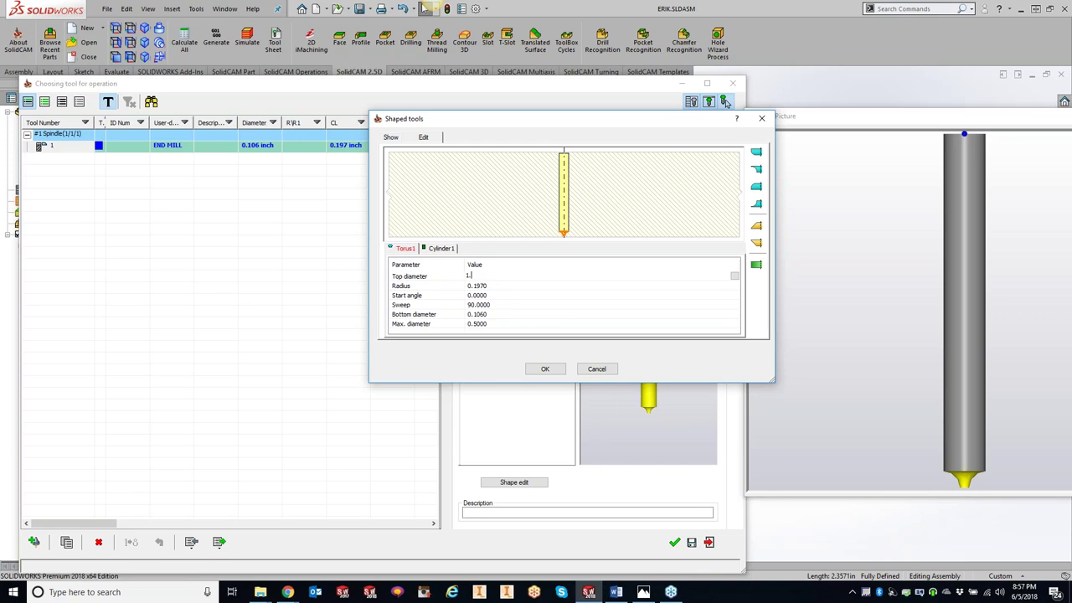
pyautogui.click(503, 287)
# - Set the Cylinder1 diameter to 1, then accept the shape and confirm the tool
pyautogui.click(441, 249)
pyautogui.click(489, 275)
pyautogui.write('1')
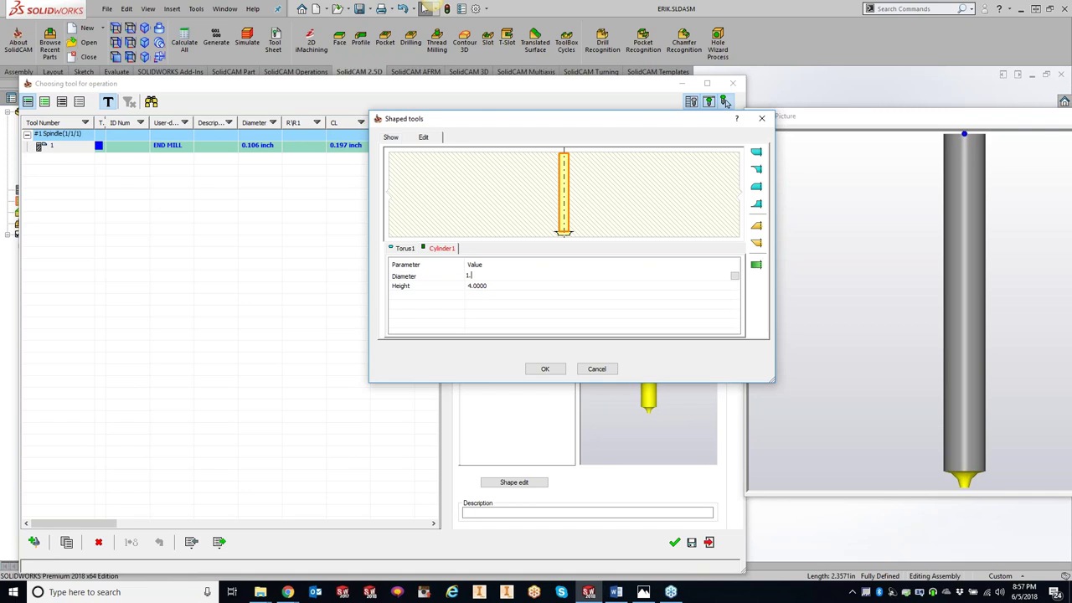
pyautogui.click(670, 227)
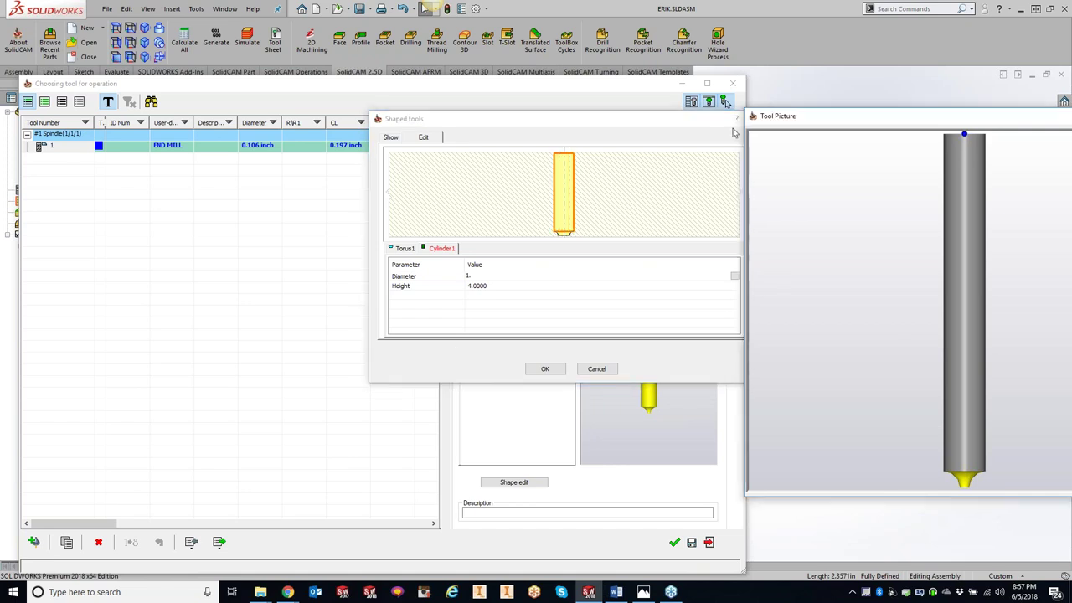
pyautogui.click(754, 116)
pyautogui.click(733, 83)
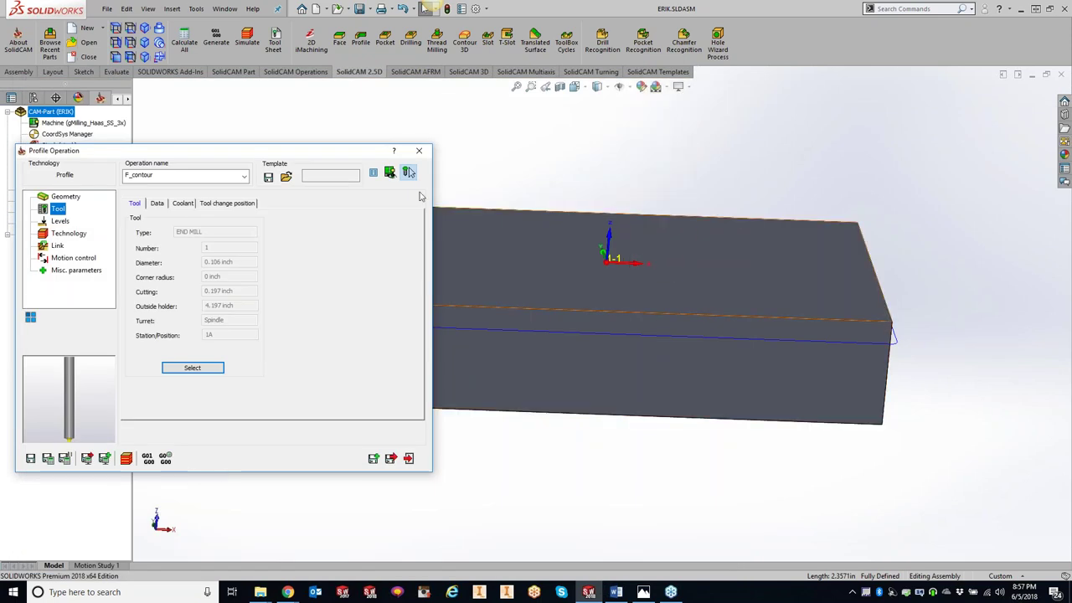
# - Save the operation, open SolidVerify, and set the tool facet tolerance to 0.0001
pyautogui.click(126, 457)
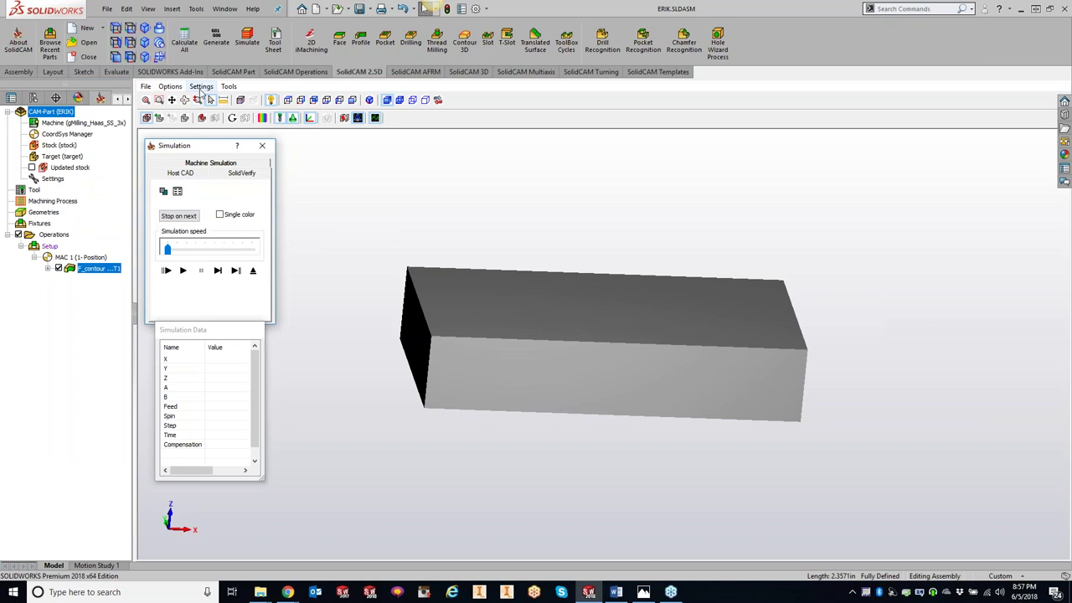
pyautogui.click(201, 86)
pyautogui.click(220, 123)
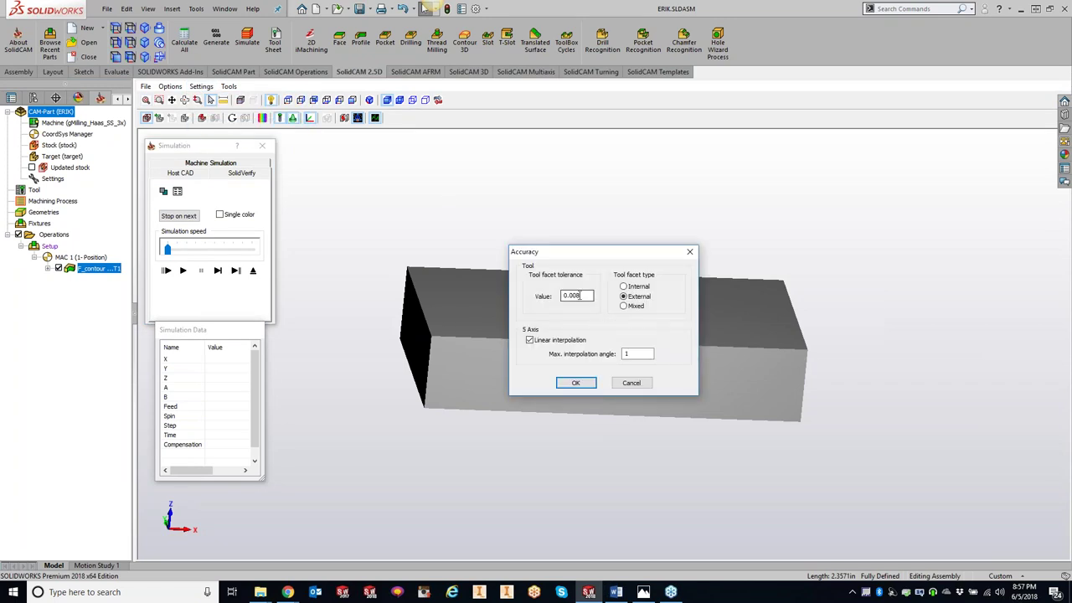
pyautogui.doubleClick(578, 296)
pyautogui.write('01')
pyautogui.click(577, 382)
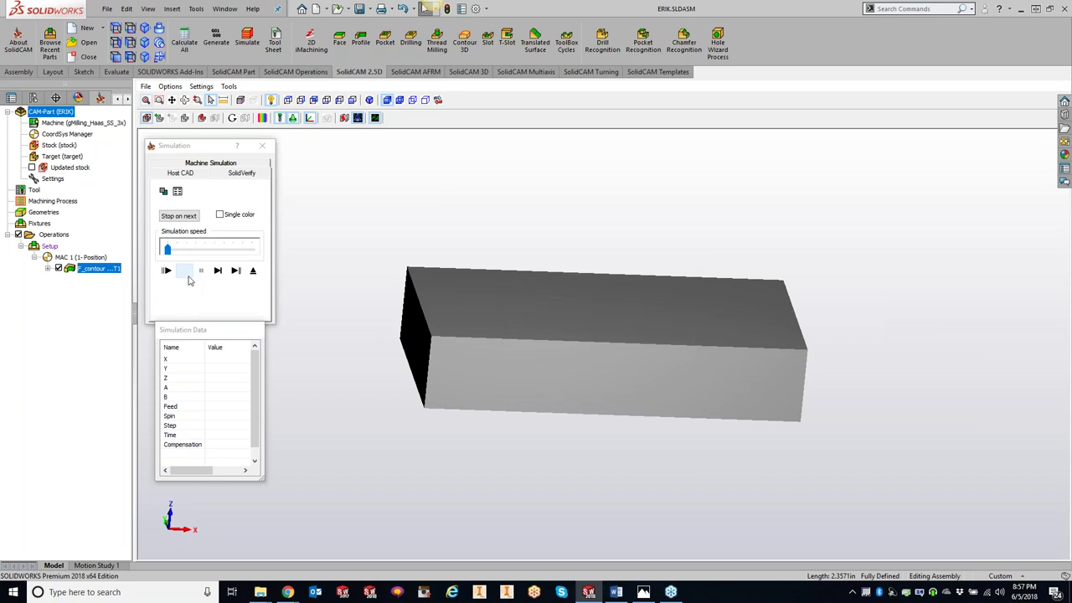
# - Play the simulation and zoom in on the block's rounded top edge
pyautogui.click(183, 271)
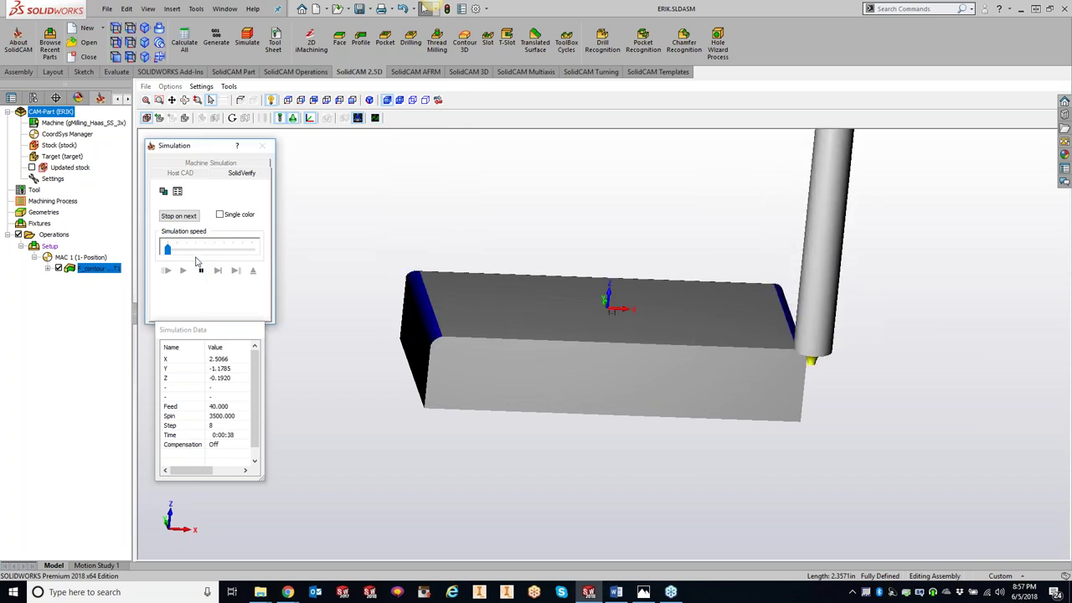
pyautogui.scroll(2, 549, 351)
pyautogui.scroll(5, 548, 352)
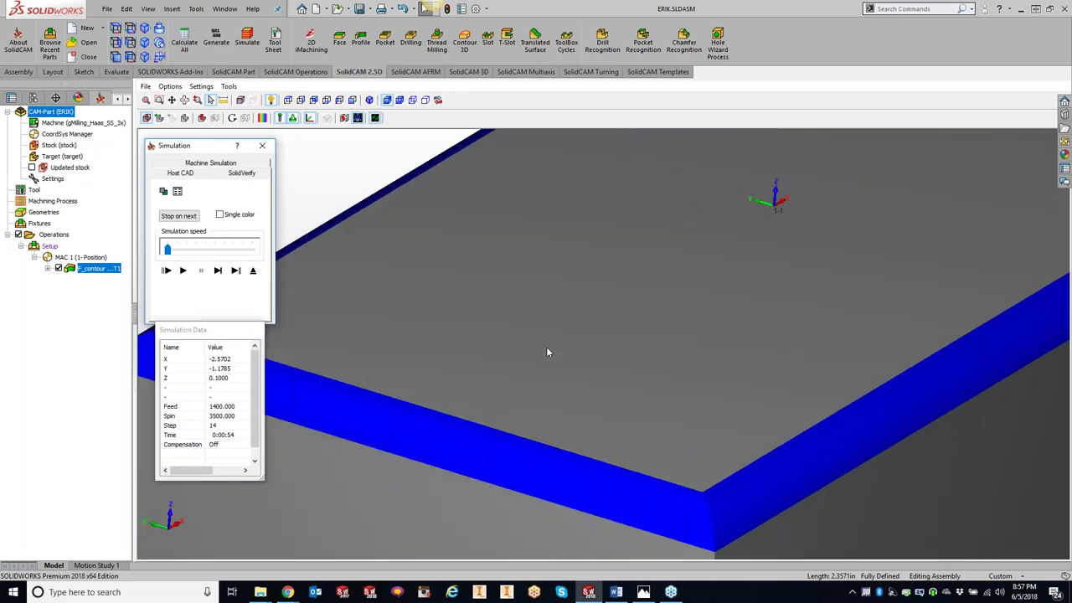
pyautogui.scroll(3, 546, 351)
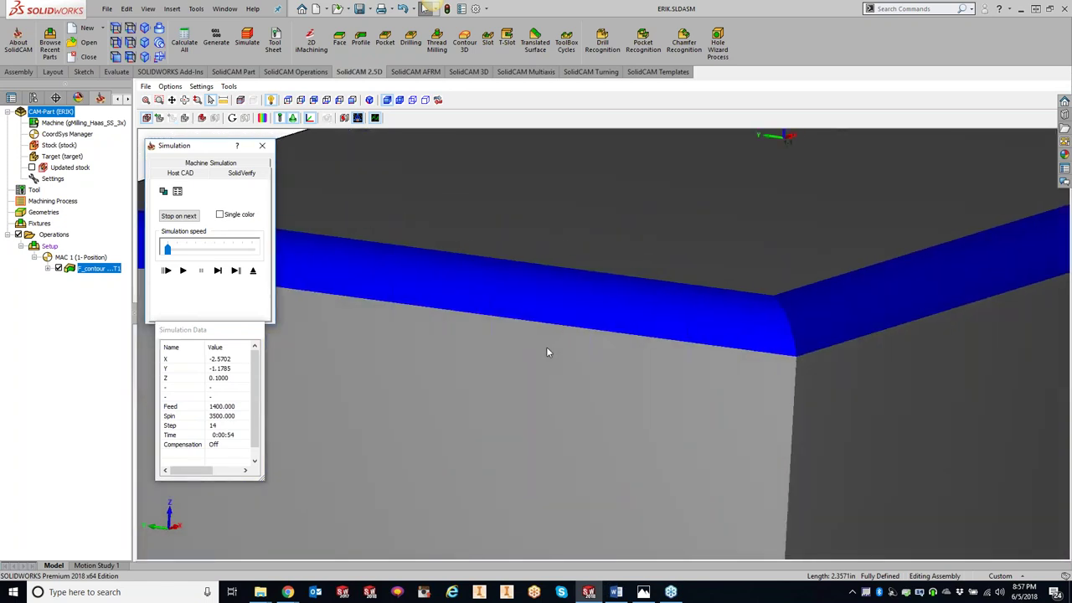
pyautogui.scroll(4, 546, 352)
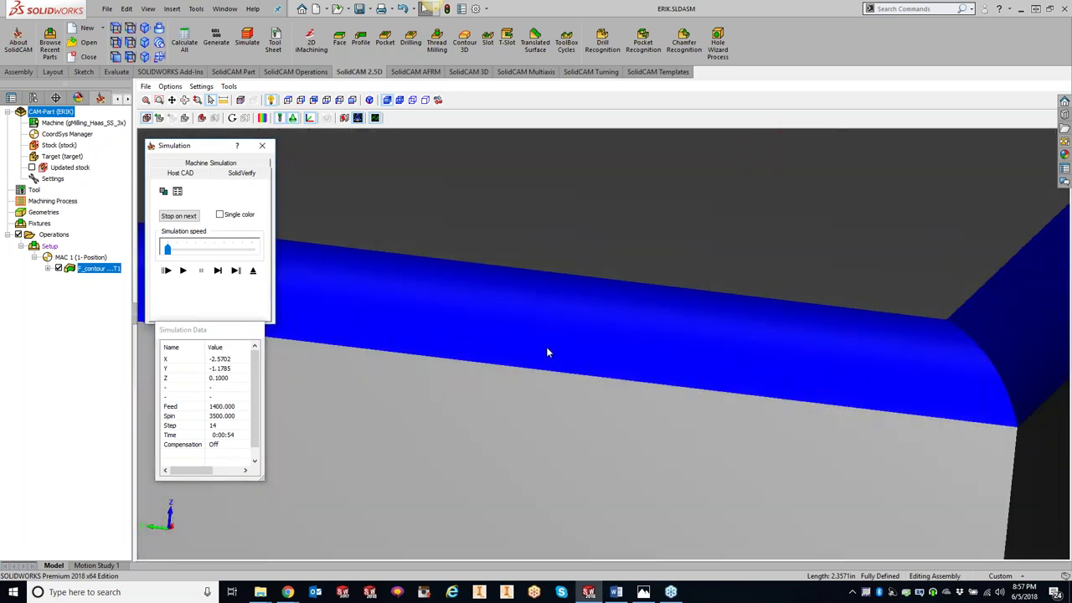
pyautogui.scroll(5, 547, 353)
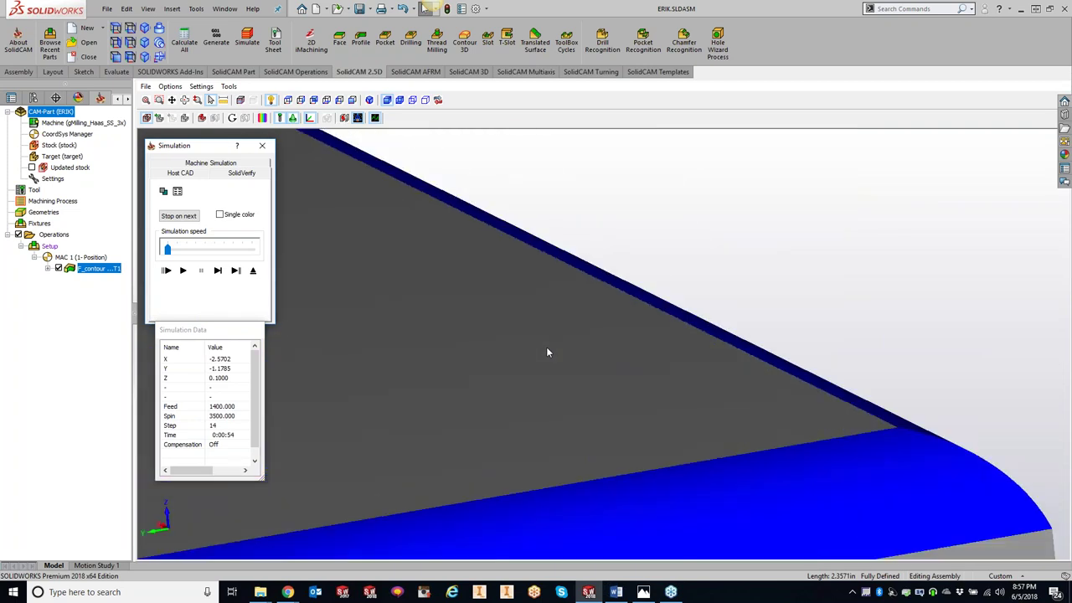
pyautogui.scroll(-4, 547, 352)
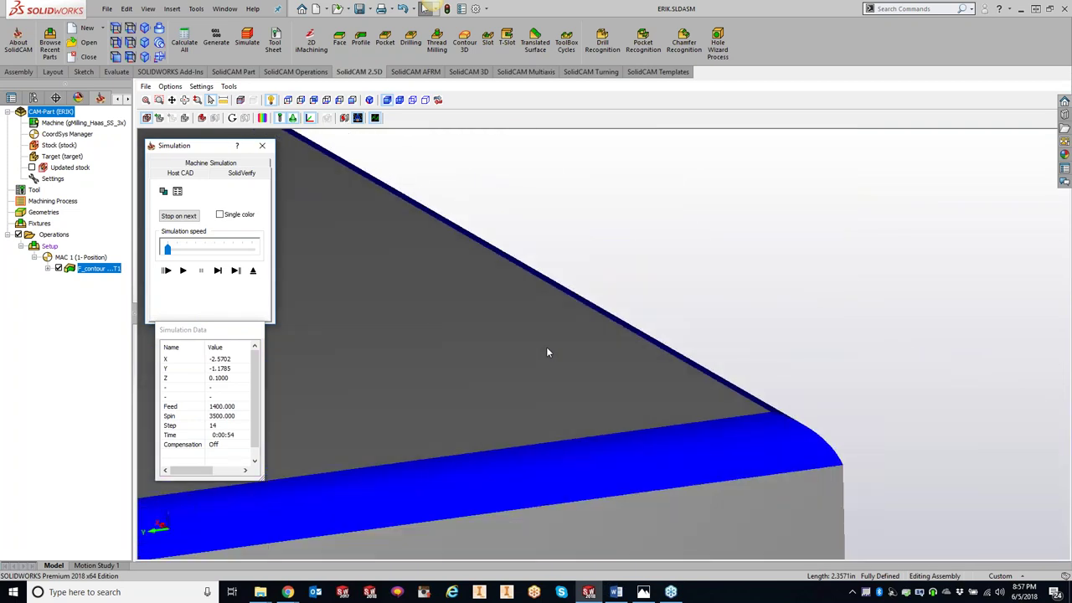
pyautogui.scroll(-1, 546, 352)
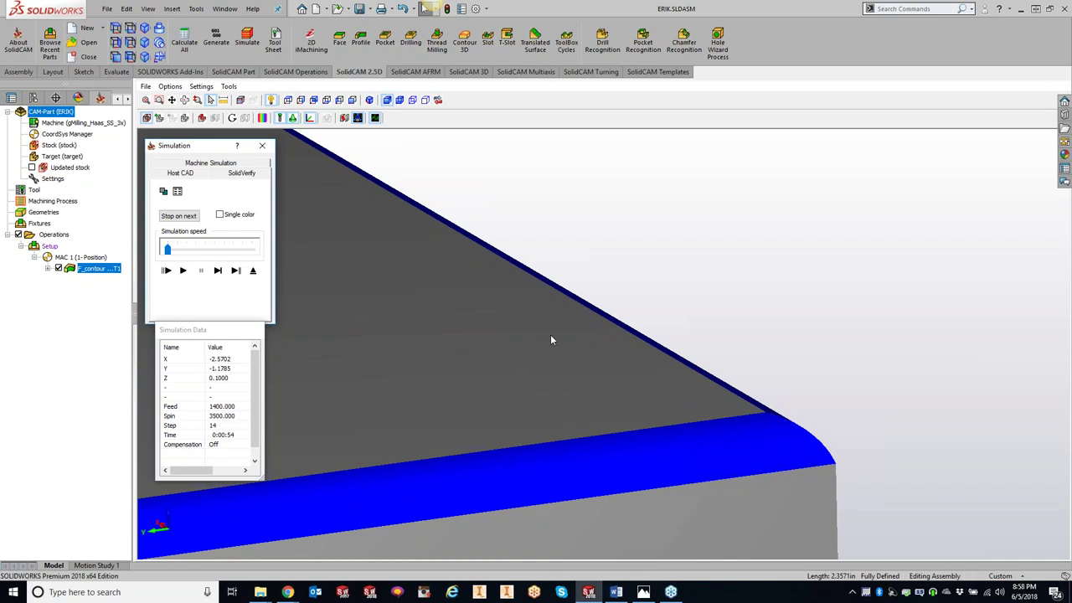
# - Bring the YouTube SolidCAM University shape-tools window to the front
pyautogui.click(830, 387)
pyautogui.moveTo(287, 593)
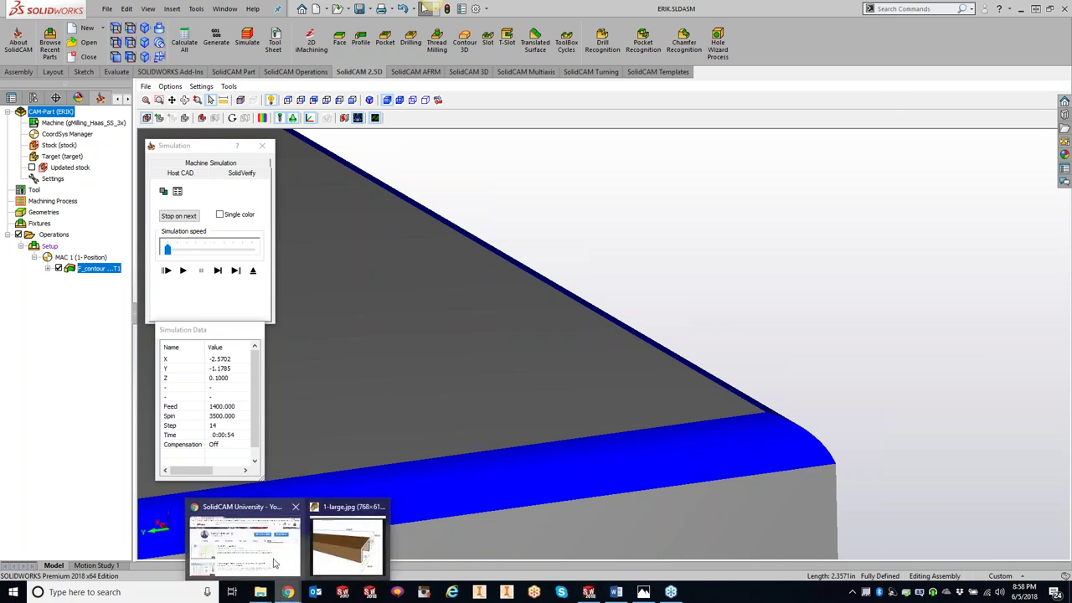
pyautogui.click(262, 563)
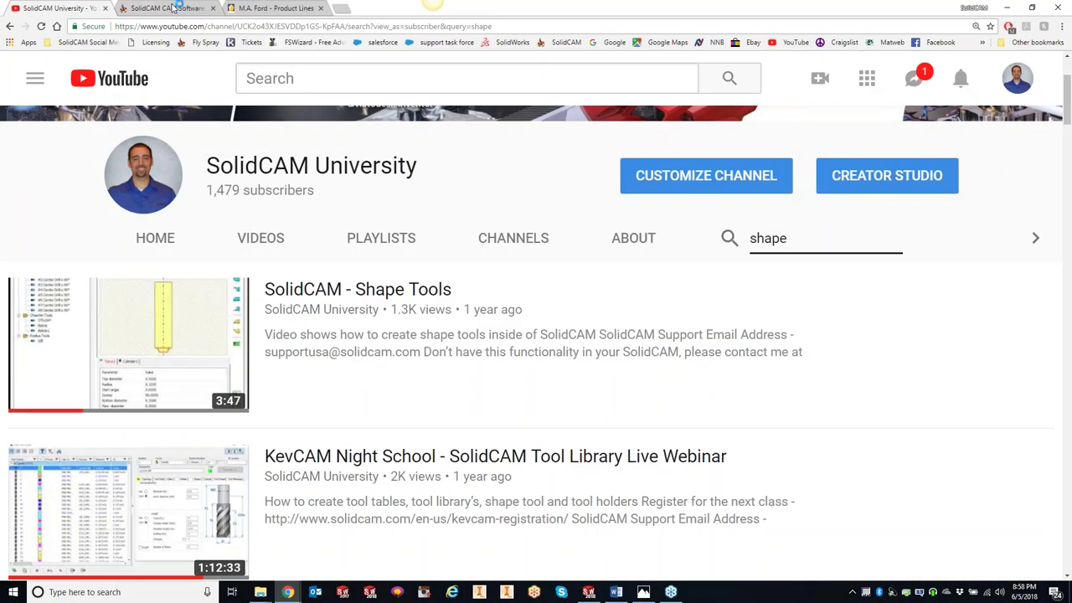
# - Switch to the solidcam.com KevCAM Night School registration tab
pyautogui.hotkey('ctrl', 'Tab')
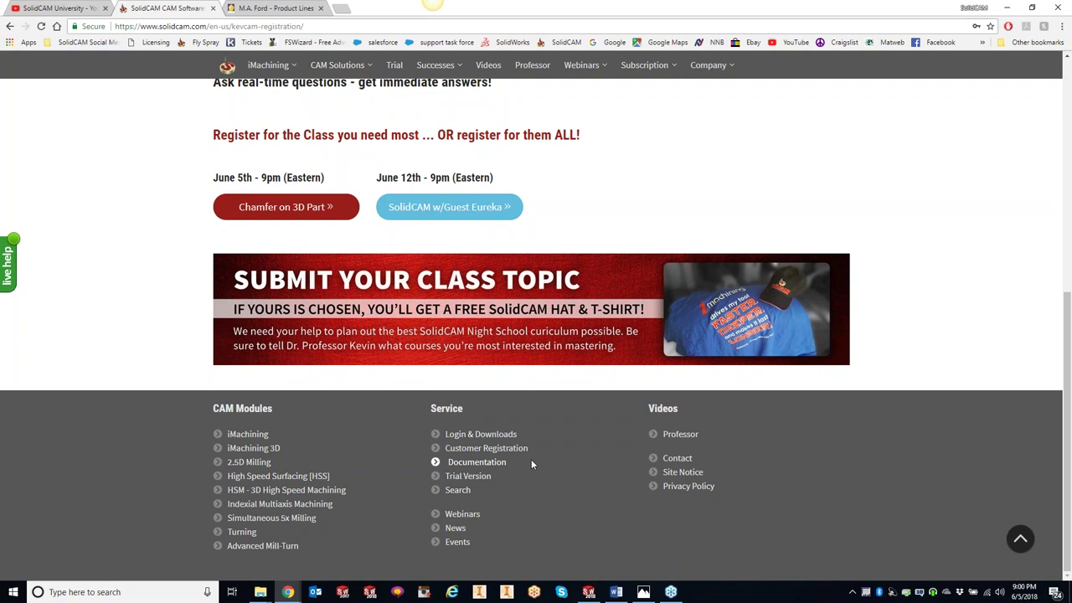
pyautogui.moveTo(589, 594)
# - Restore the ERIK.SLDASM SOLIDWORKS window showing the SolidVerify simulation at step 14
pyautogui.click(589, 592)
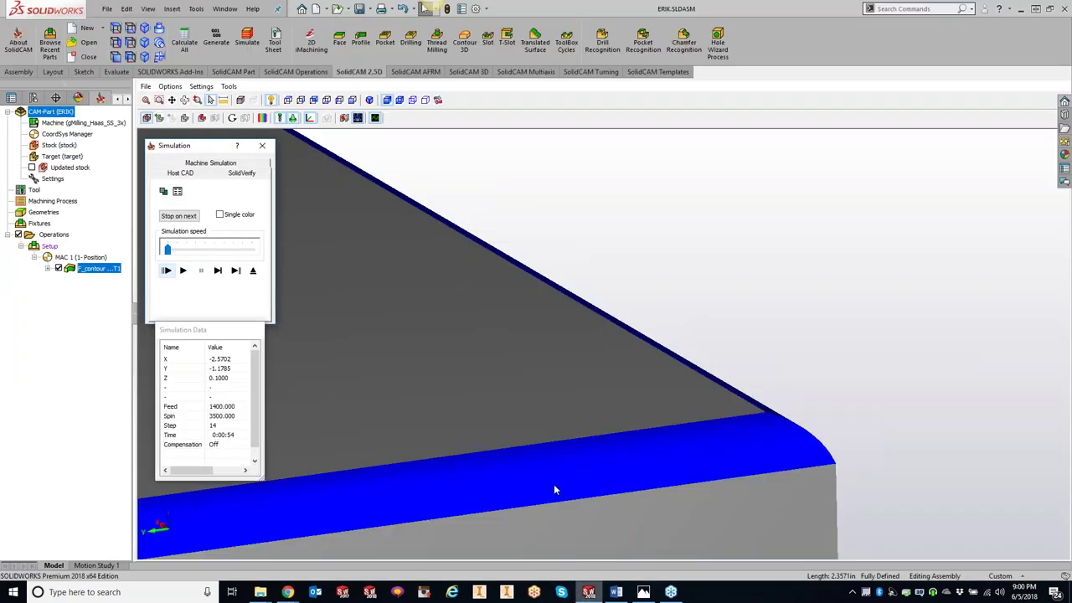
pyautogui.click(907, 233)
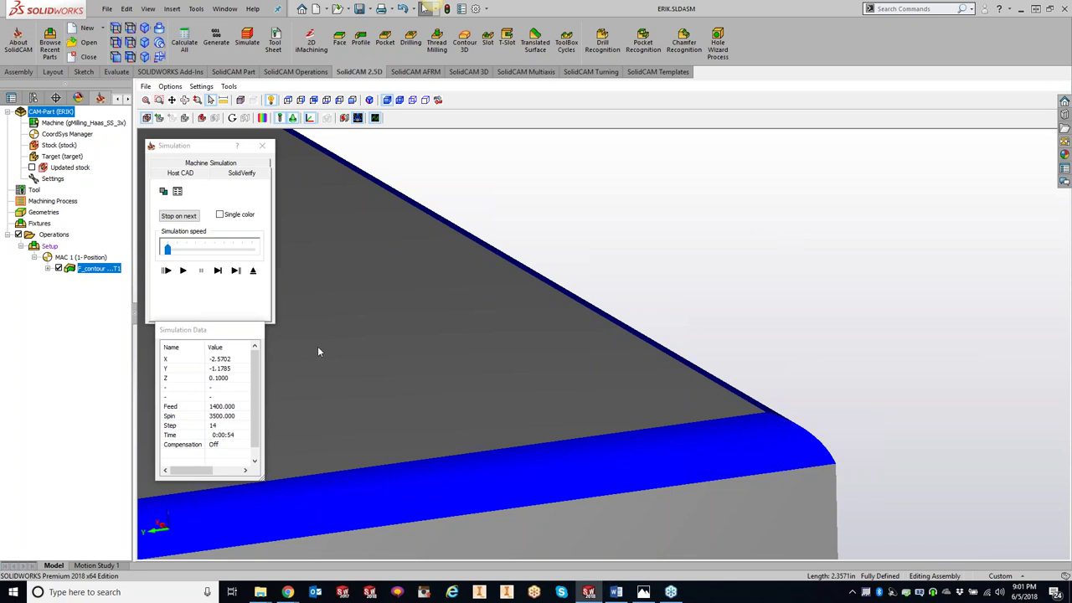
# - Move the Simulation panel aside, fit the block, and single-step the F_contour toolpath from the start
pyautogui.moveTo(210, 146); pyautogui.dragTo(531, 191)
pyautogui.scroll(5, 704, 343)
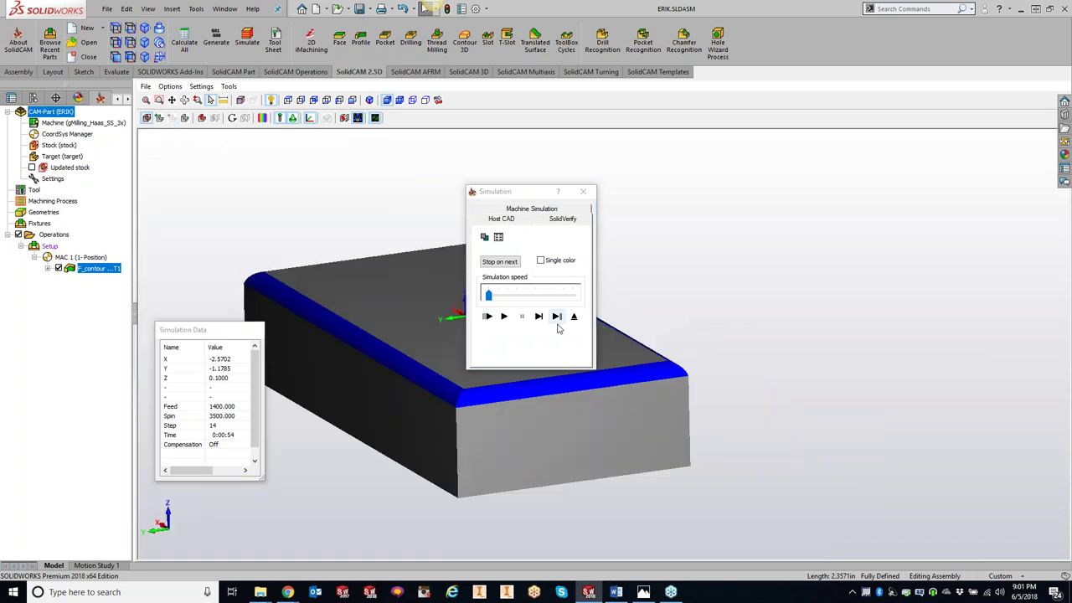
pyautogui.click(538, 316)
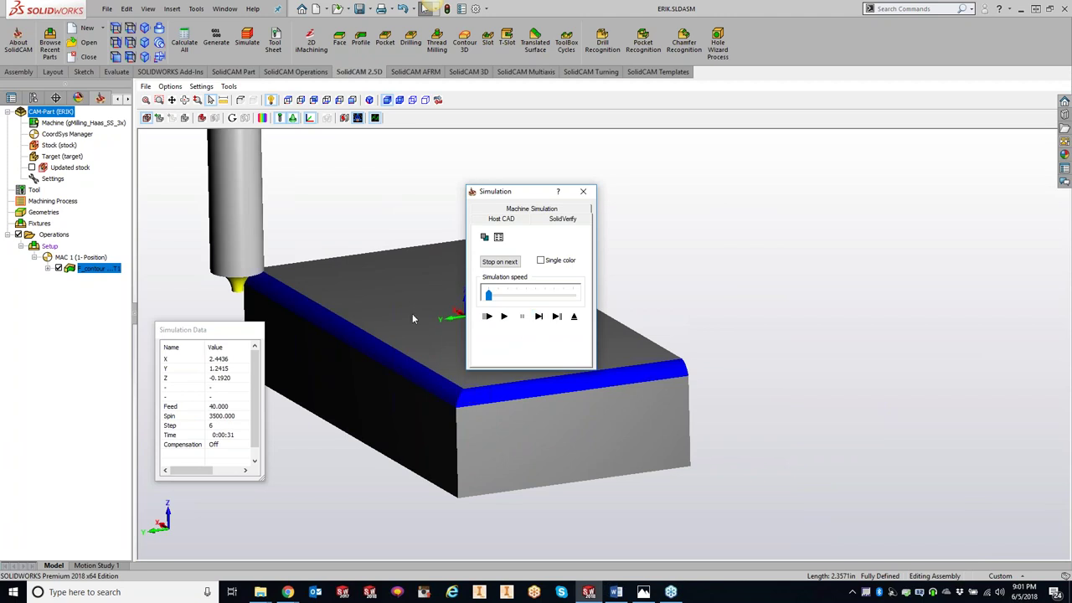
pyautogui.click(540, 317)
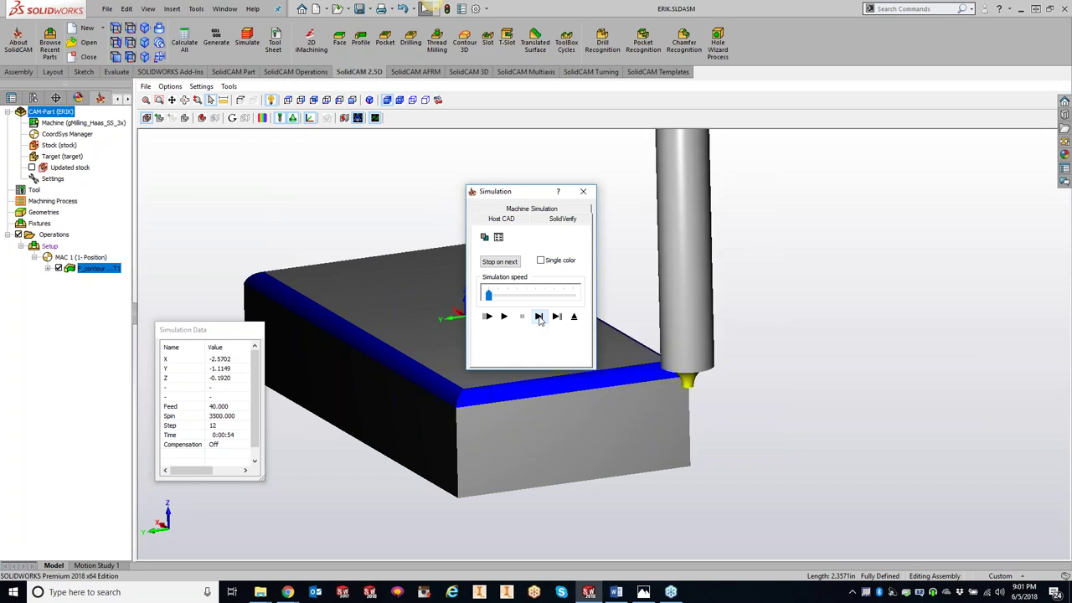
pyautogui.click(541, 318)
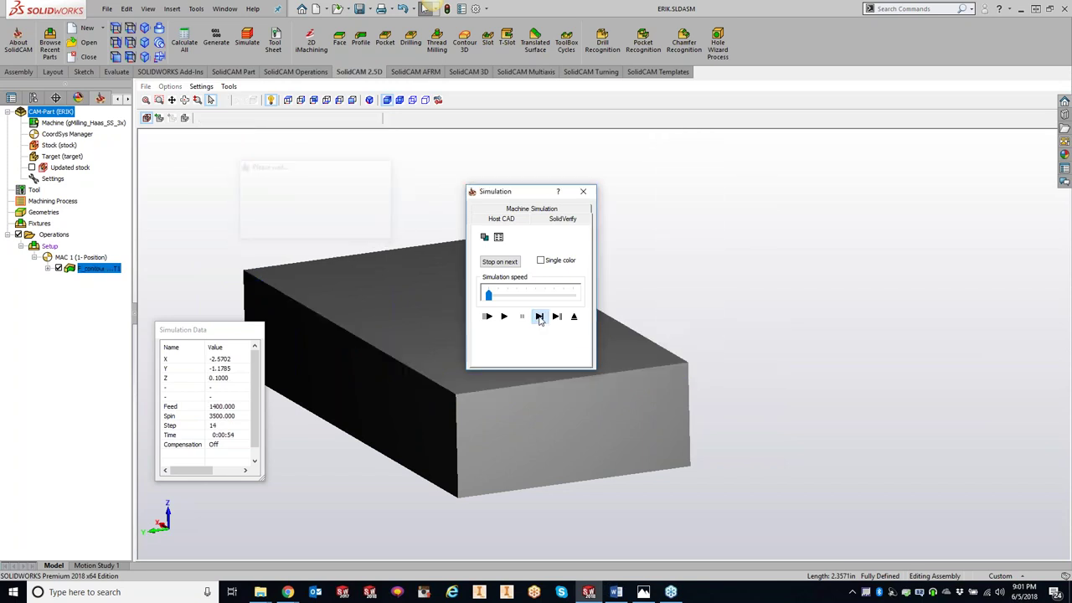
pyautogui.click(539, 317)
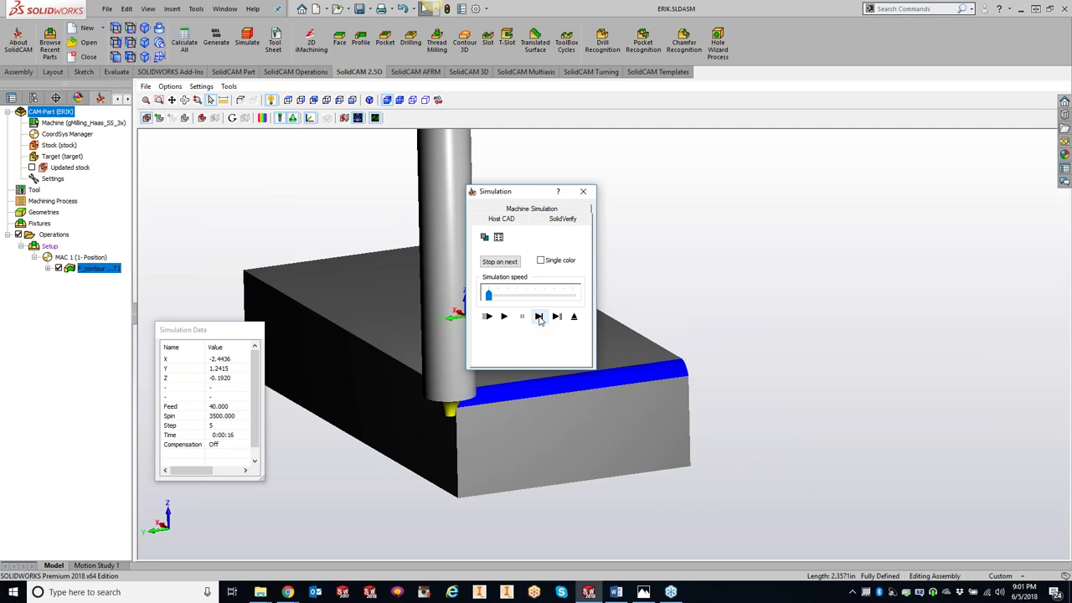